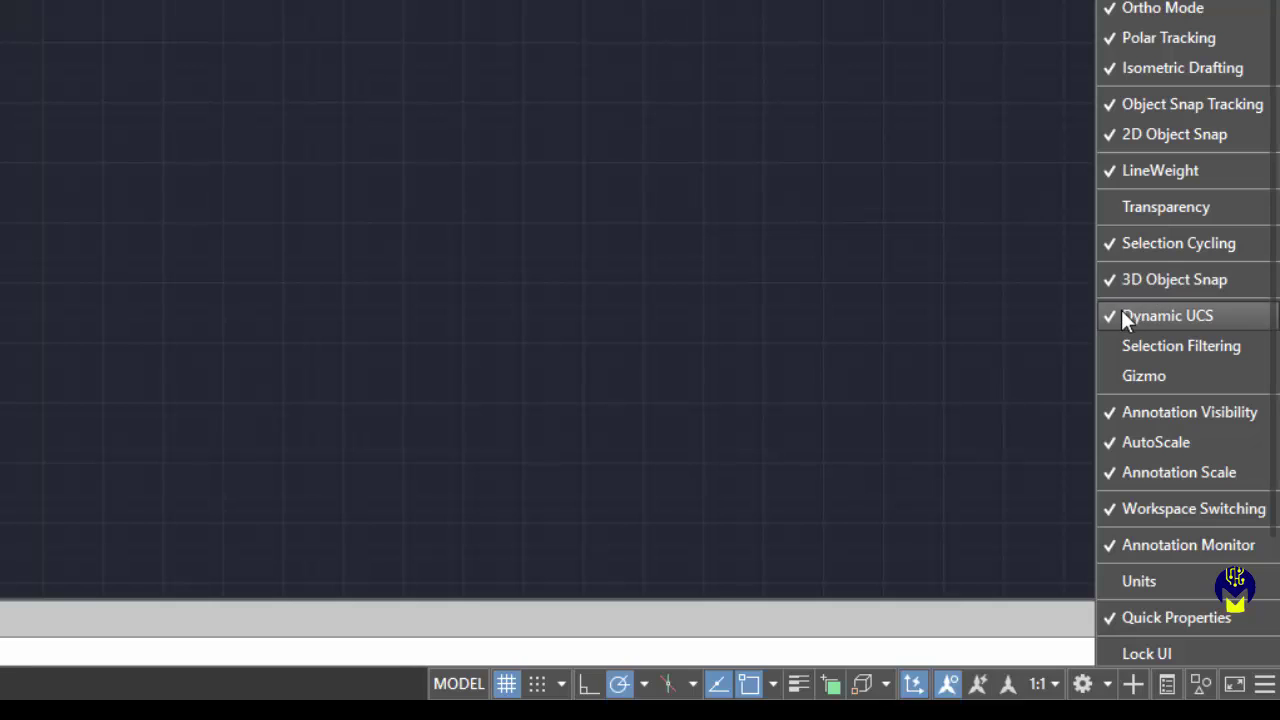
- Replace the Dynamic UCS toggle with Infer Constraints on the status bar and turn Infer Constraints on
{"action": "left_click", "coordinate": [1121, 312]}
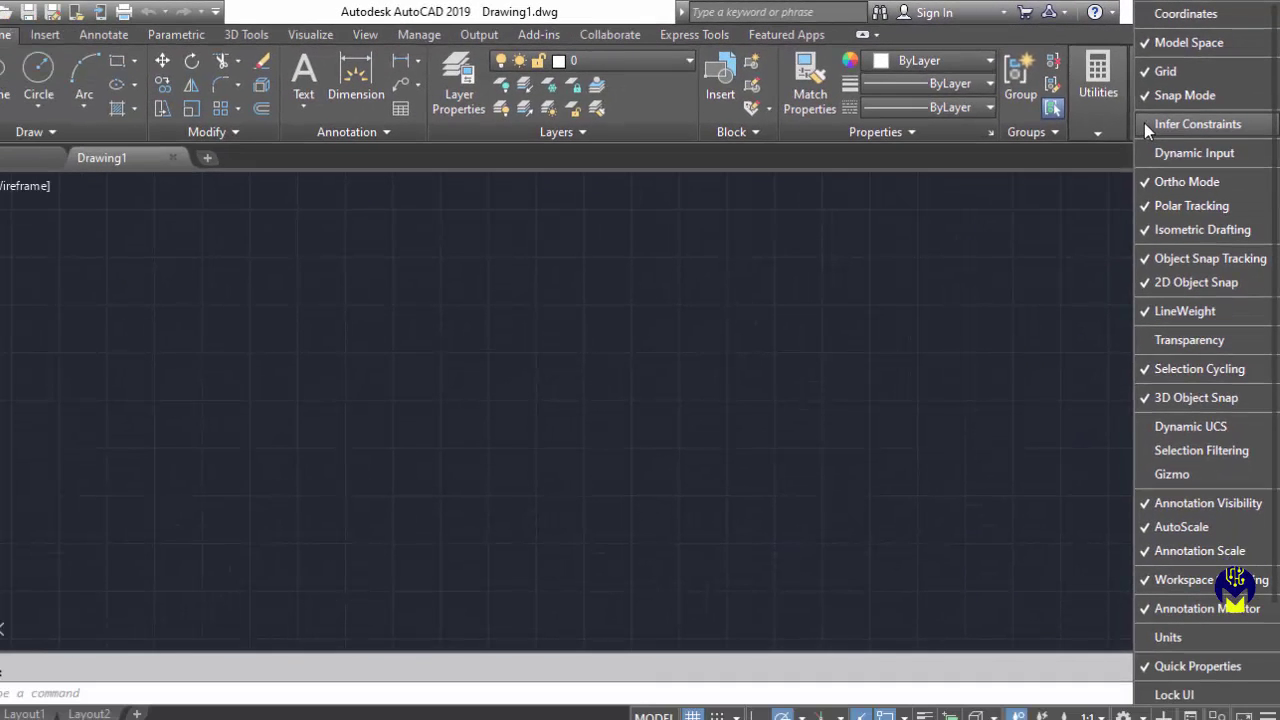
{"action": "left_click", "coordinate": [1144, 123]}
{"action": "left_click", "coordinate": [1144, 123]}
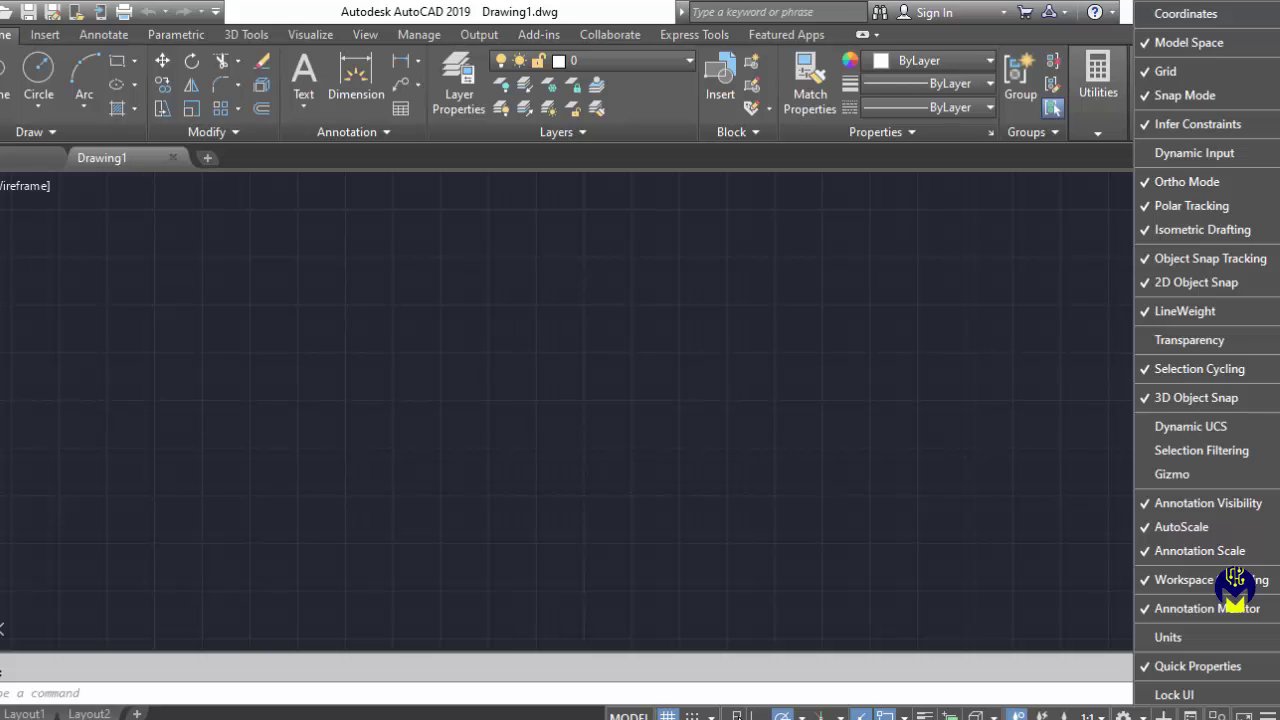
{"action": "left_click", "coordinate": [781, 581]}
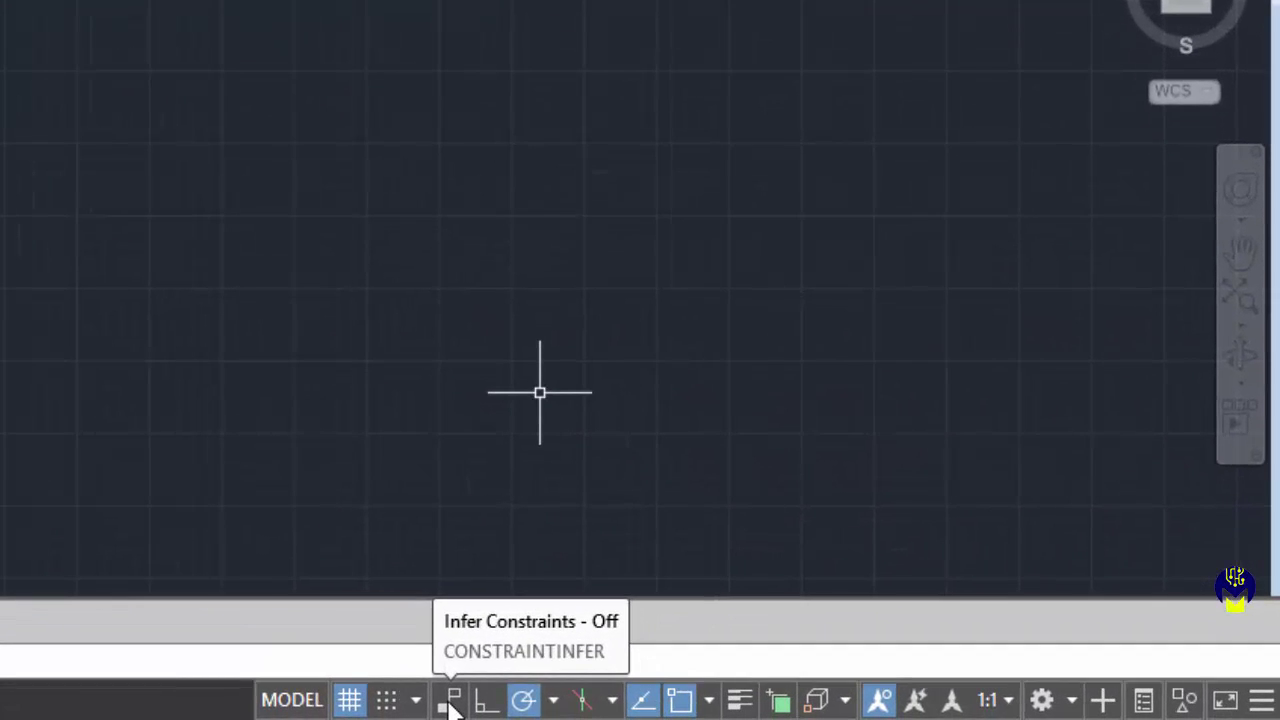
{"action": "left_click", "coordinate": [452, 702]}
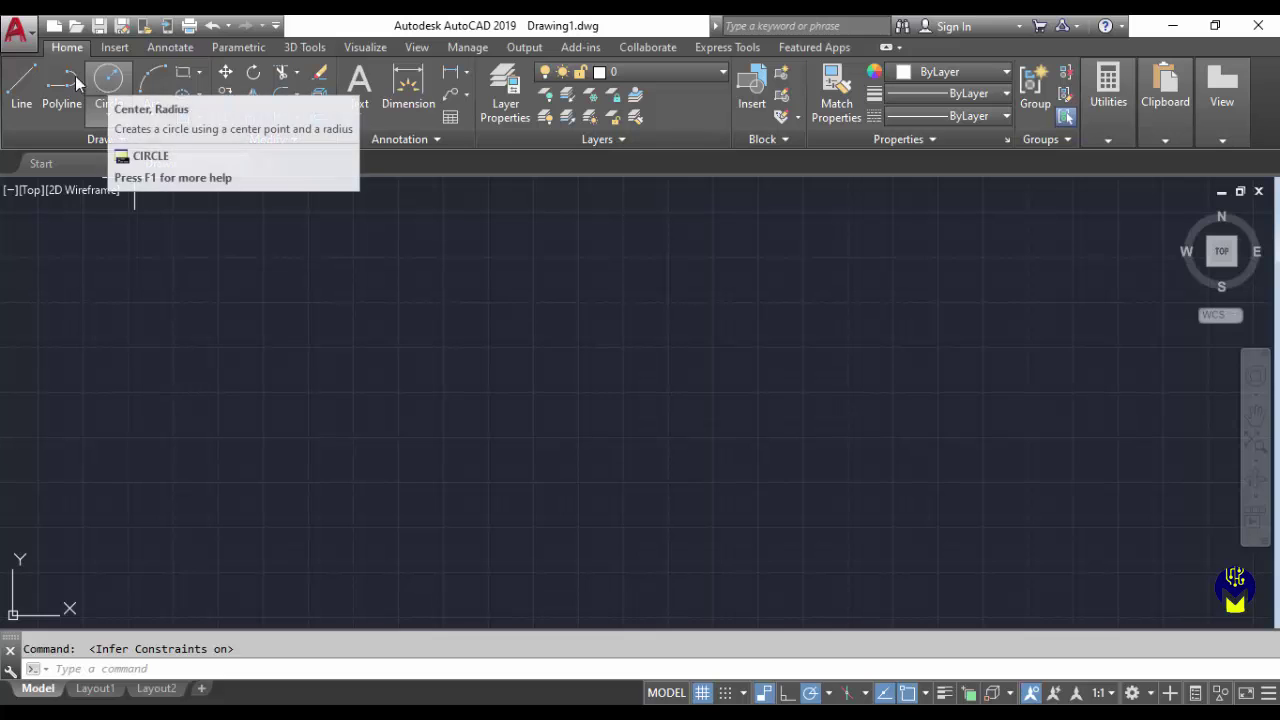
- Draw three connected lines, each 150 units long: horizontal to the right, vertically down, and diagonally down to the right at 315°
{"action": "left_click", "coordinate": [24, 82]}
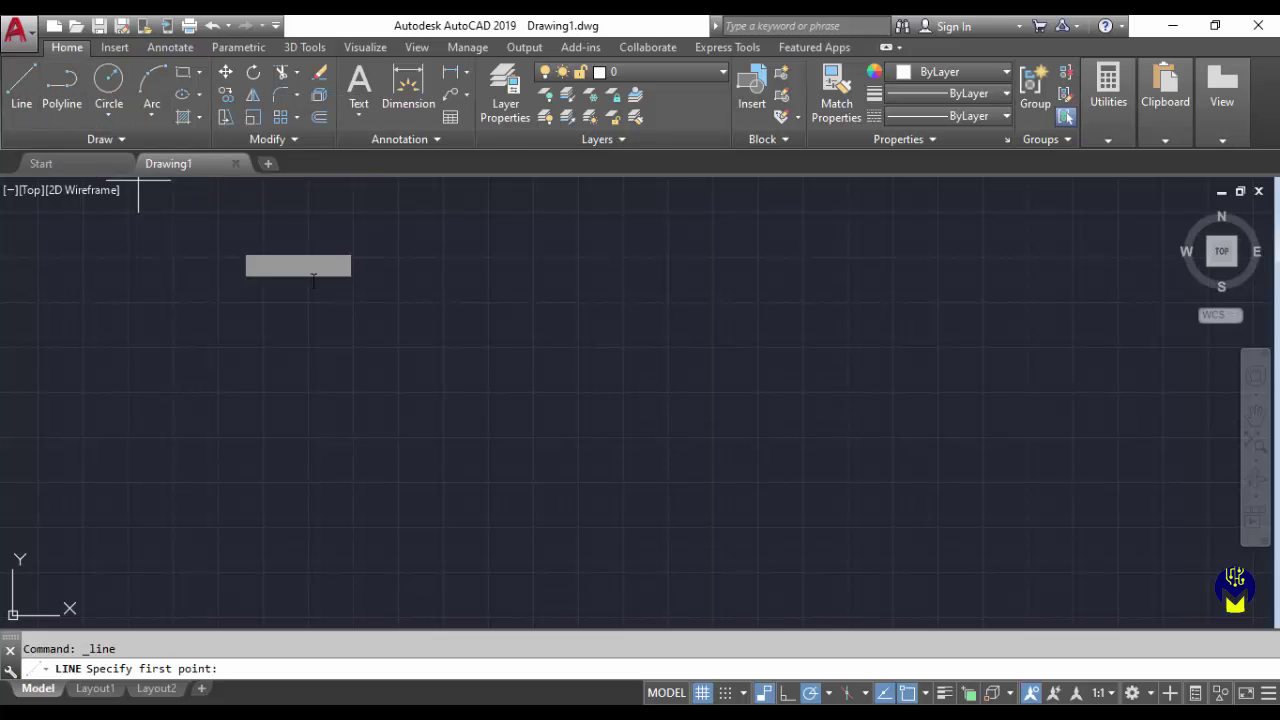
{"action": "left_click", "coordinate": [419, 284]}
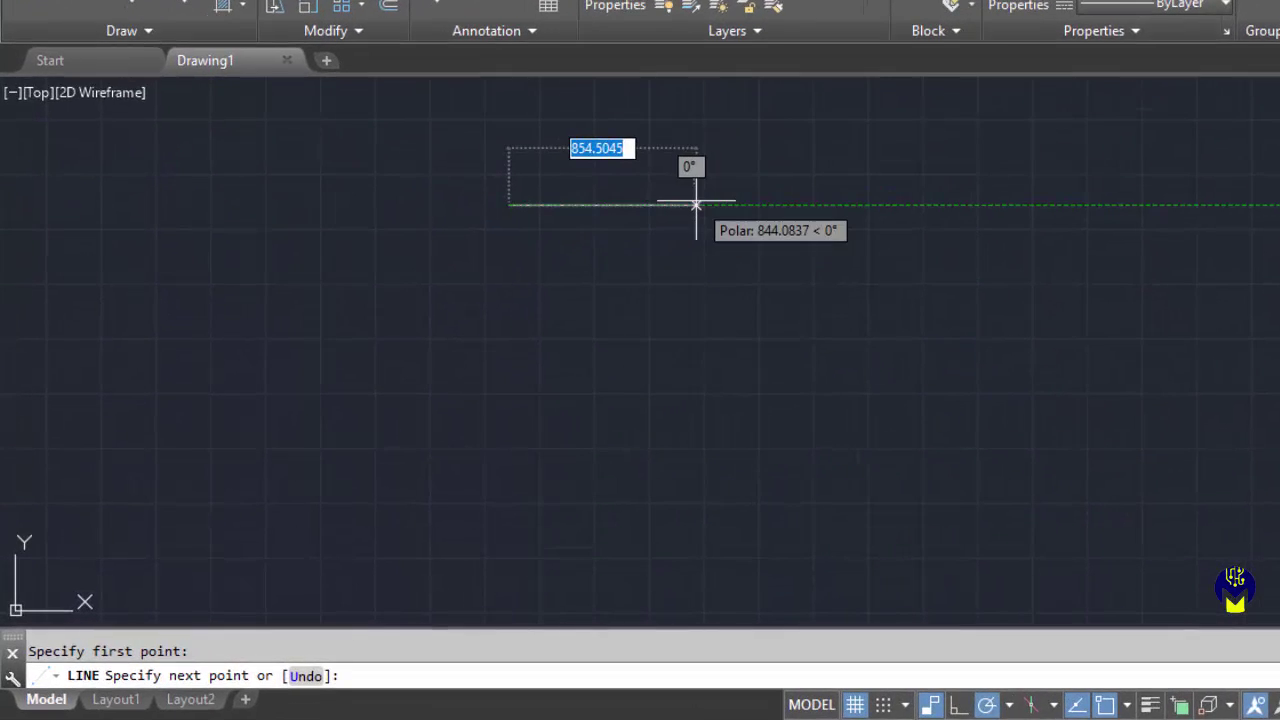
{"action": "type", "text": "150"}
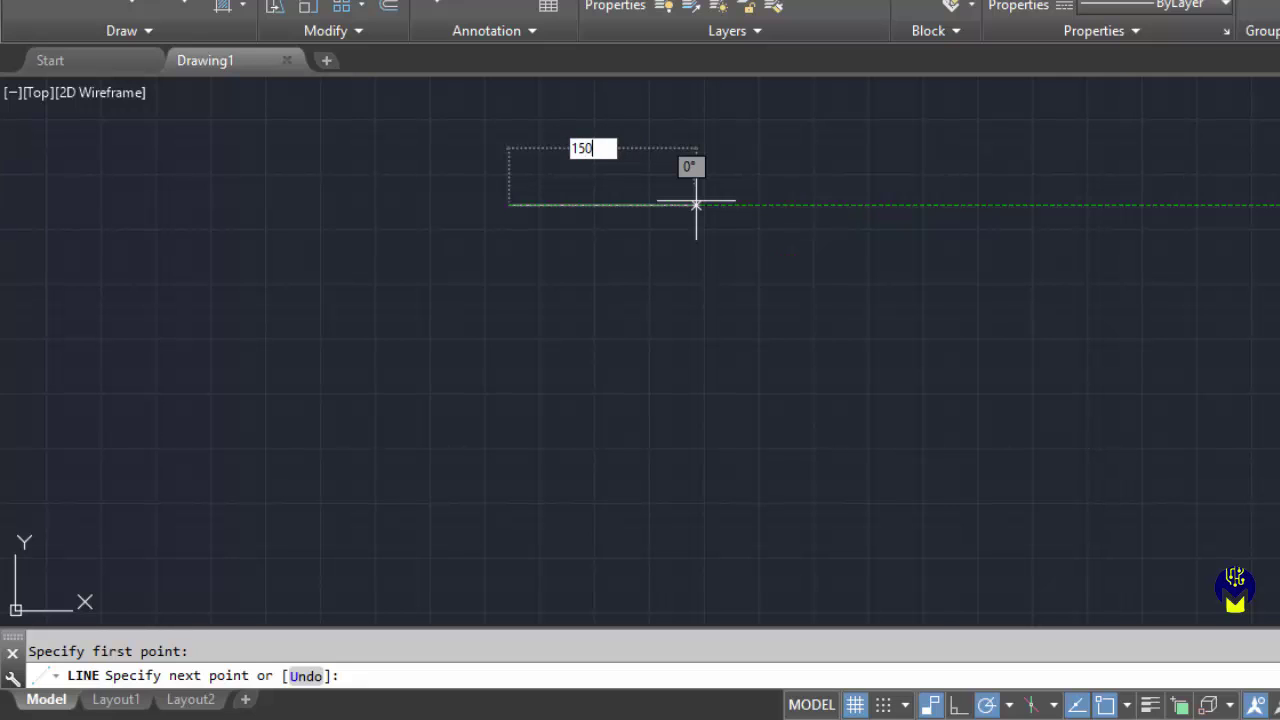
{"action": "key", "text": "Return"}
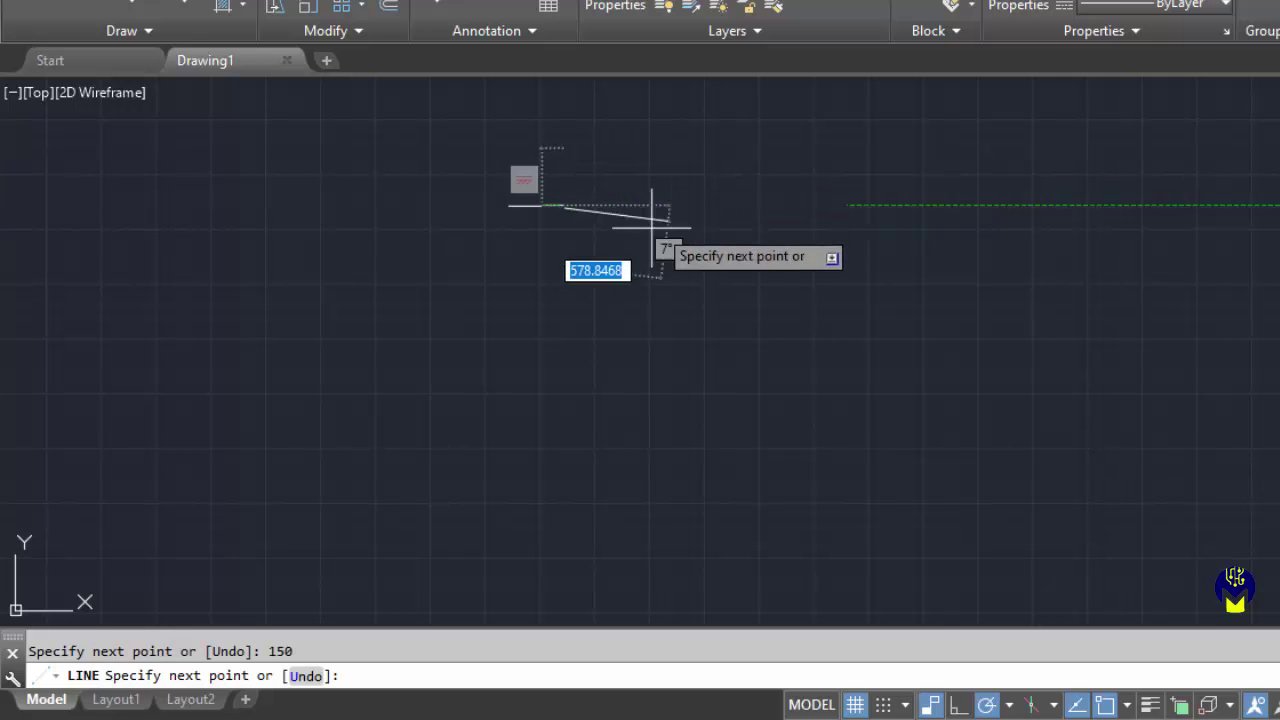
{"action": "scroll", "coordinate": [536, 217], "scroll_direction": "up", "scroll_amount": 6}
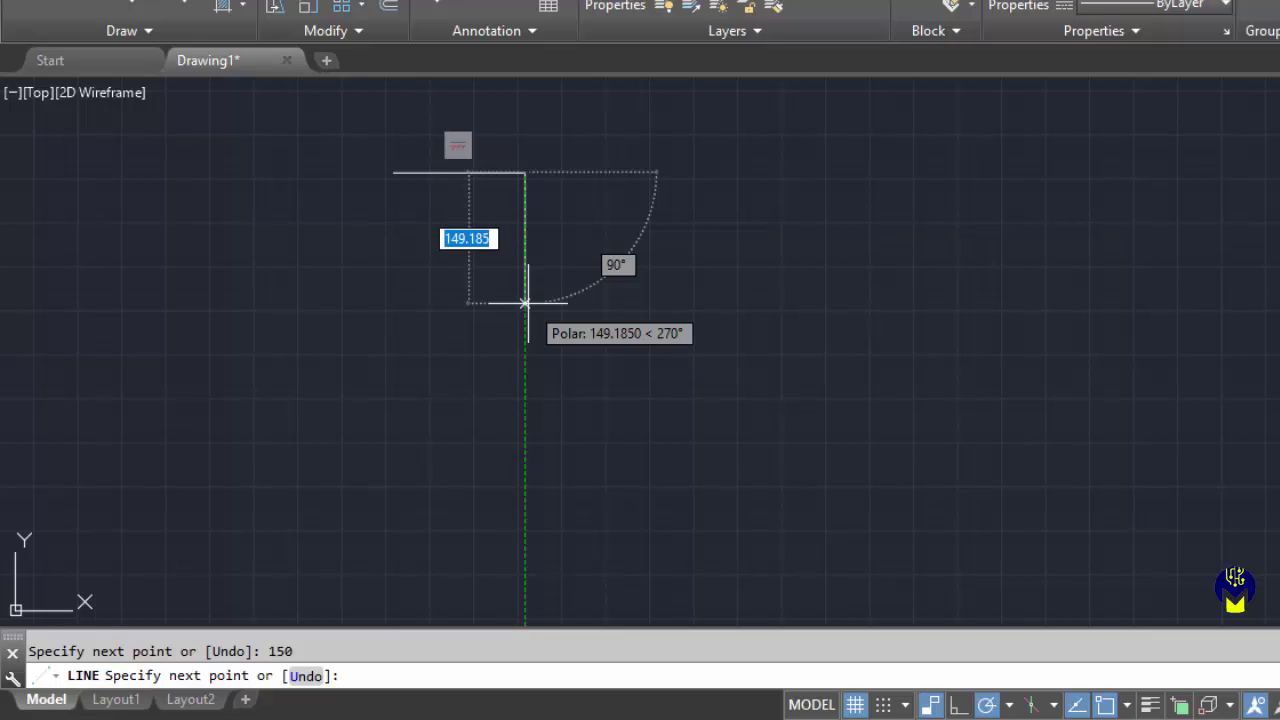
{"action": "type", "text": "1"}
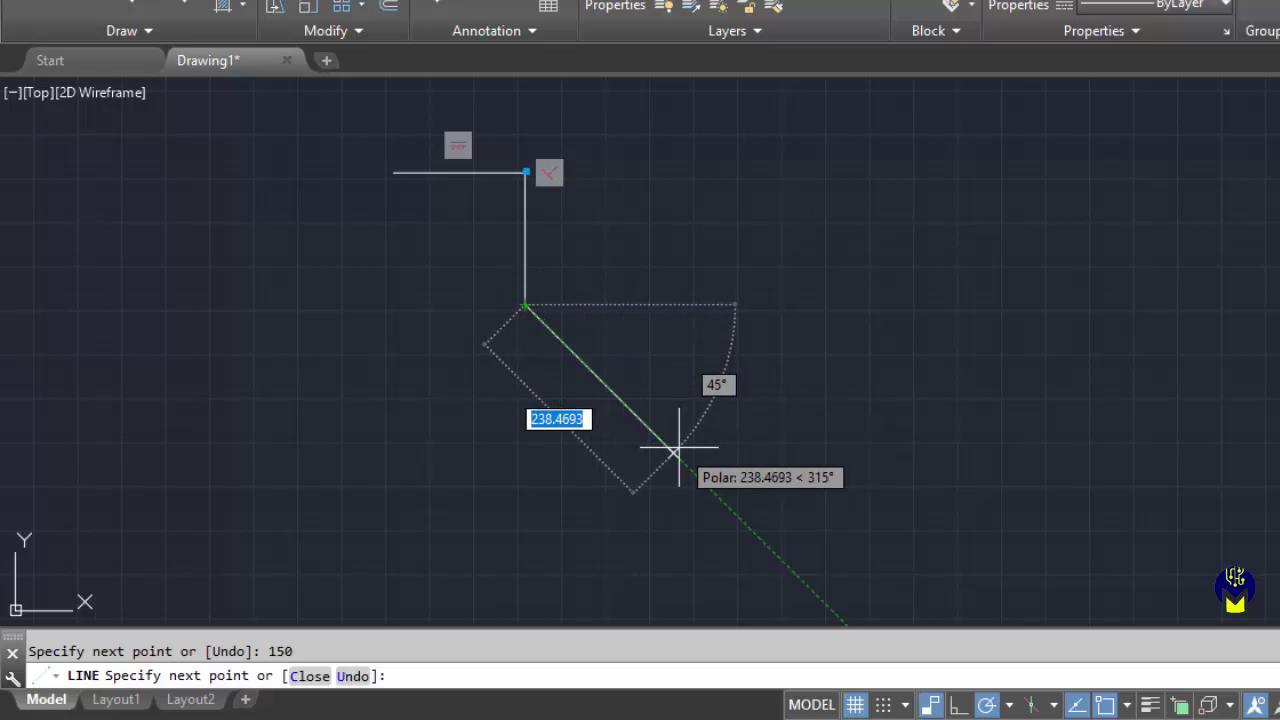
{"action": "type", "text": "150"}
{"action": "key", "text": "Return"}
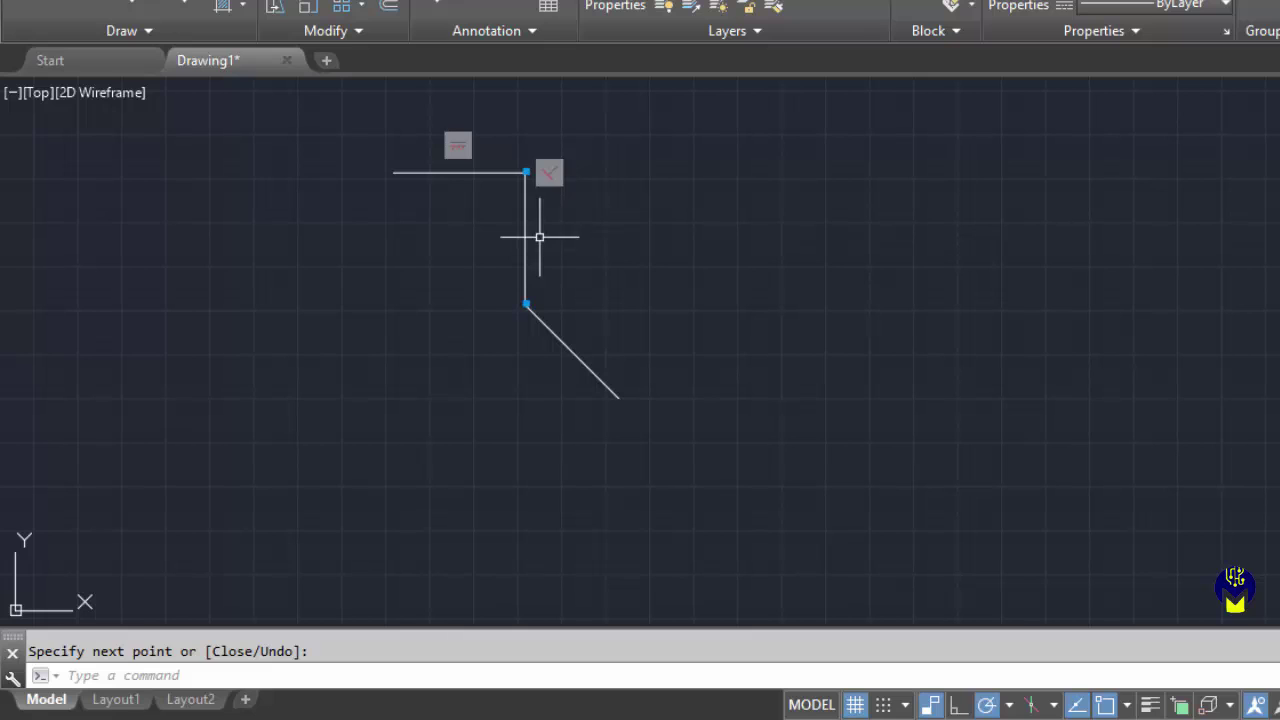
{"action": "key", "text": "Escape"}
{"action": "left_click", "coordinate": [673, 248]}
{"action": "key", "text": "Escape"}
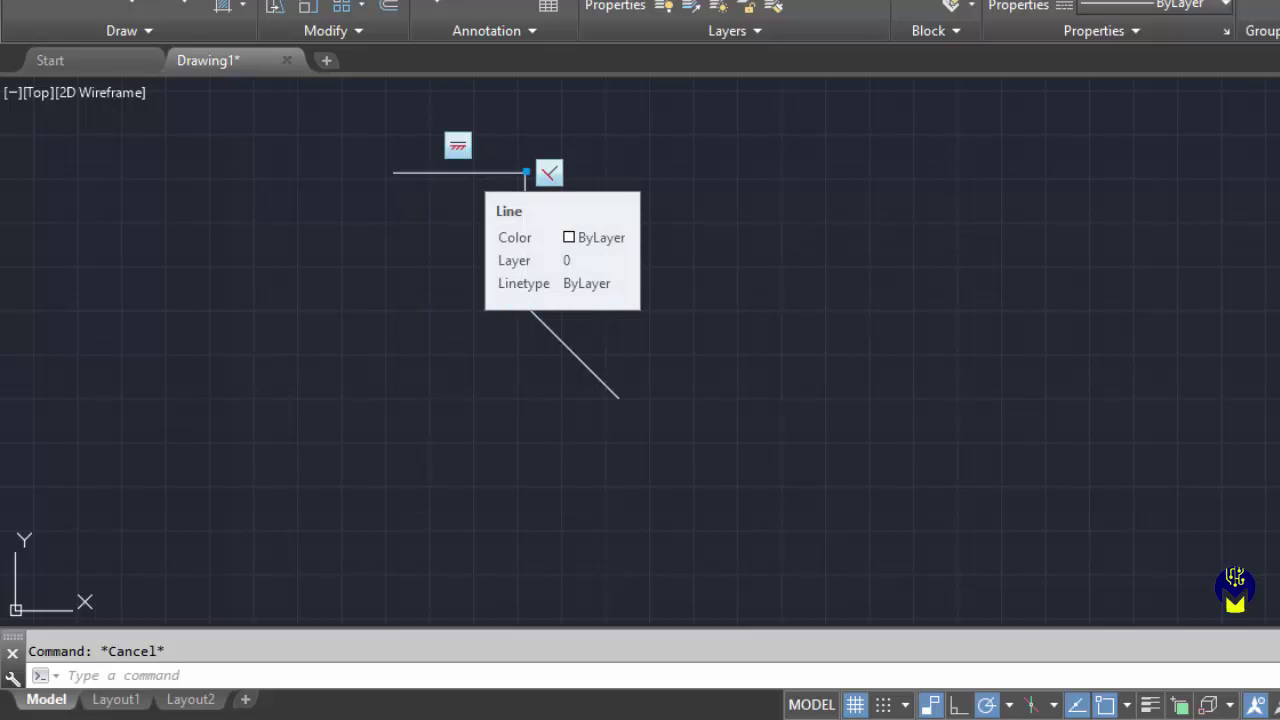
- Try stretching the horizontal line from its left and right end grips
{"action": "left_click", "coordinate": [460, 172]}
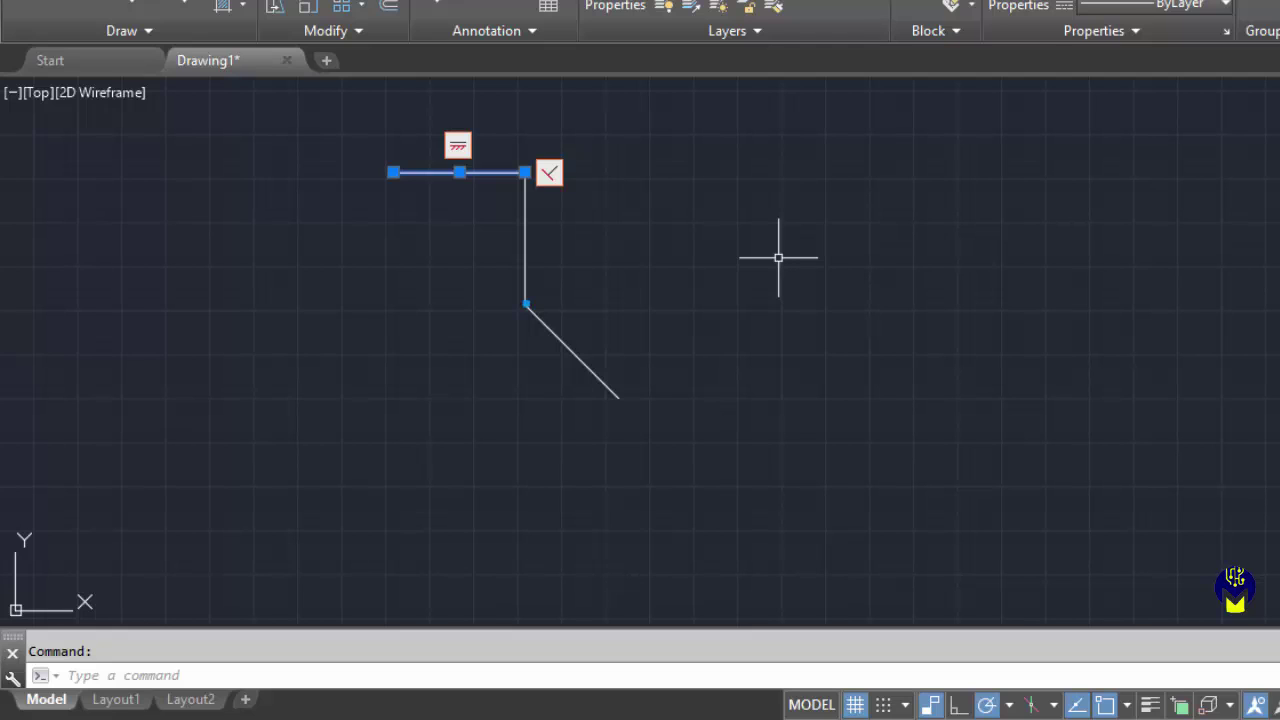
{"action": "left_click", "coordinate": [393, 172]}
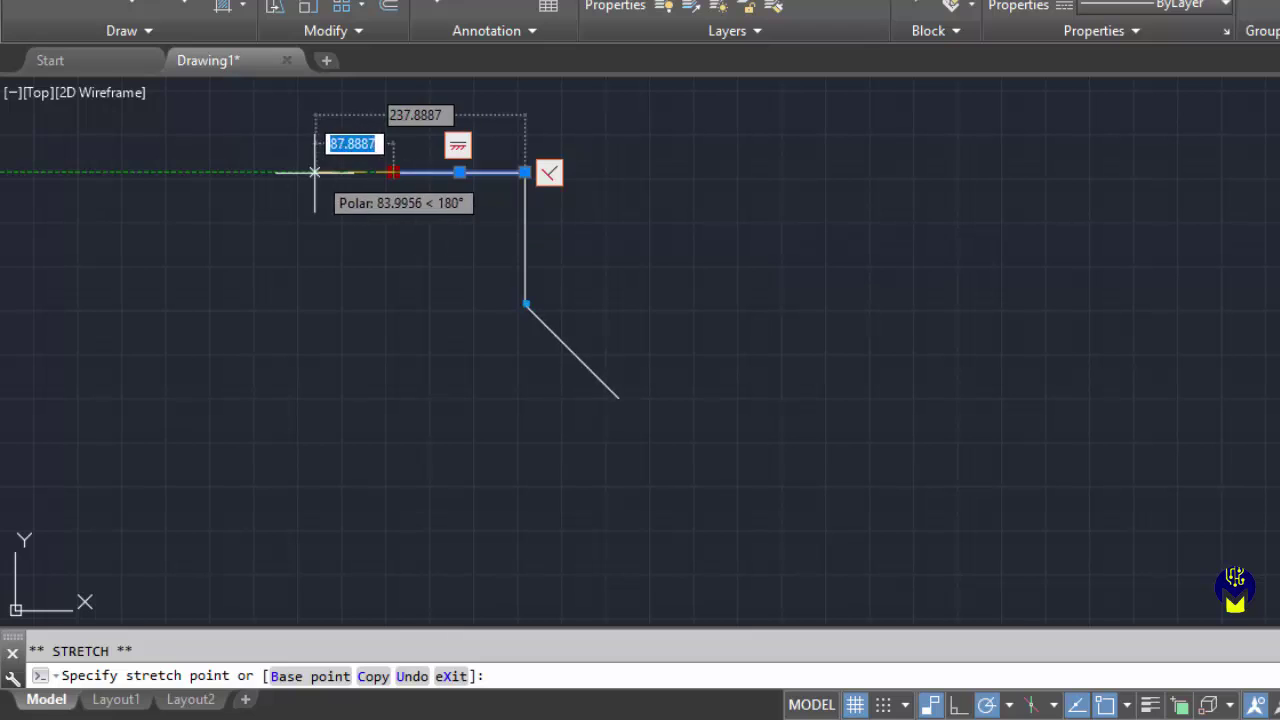
{"action": "left_click", "coordinate": [385, 180]}
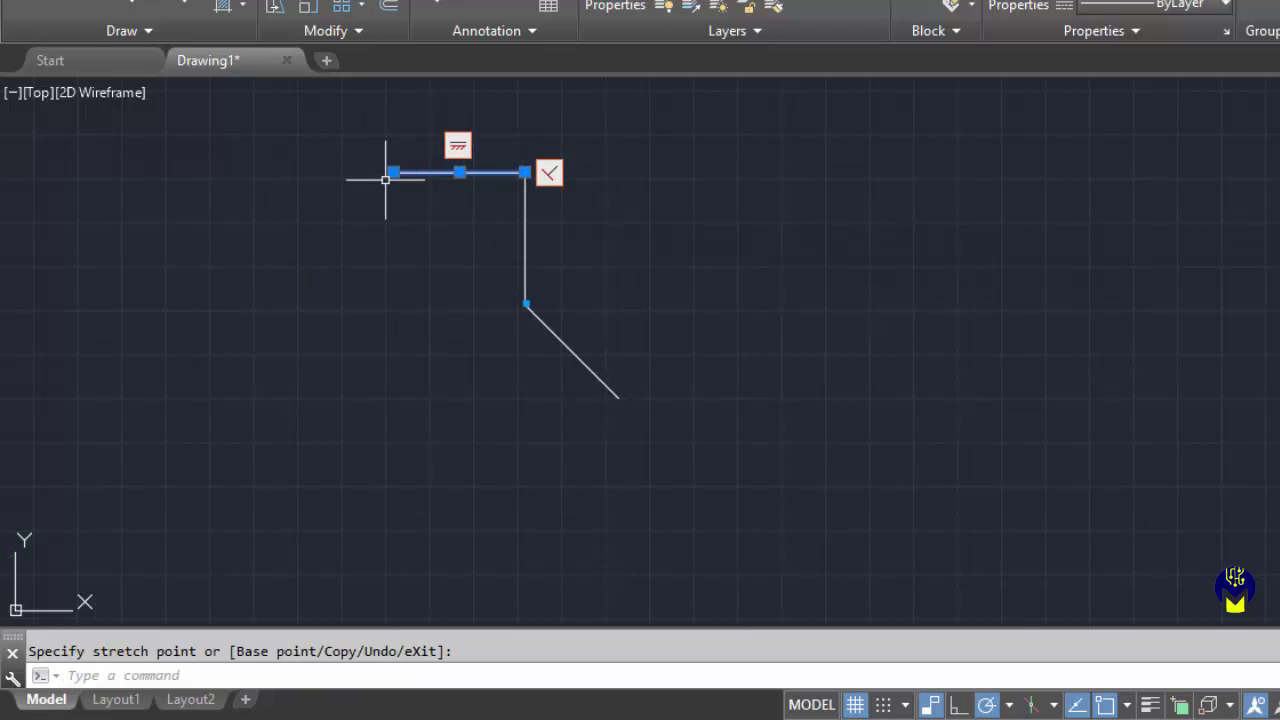
{"action": "left_click", "coordinate": [525, 172]}
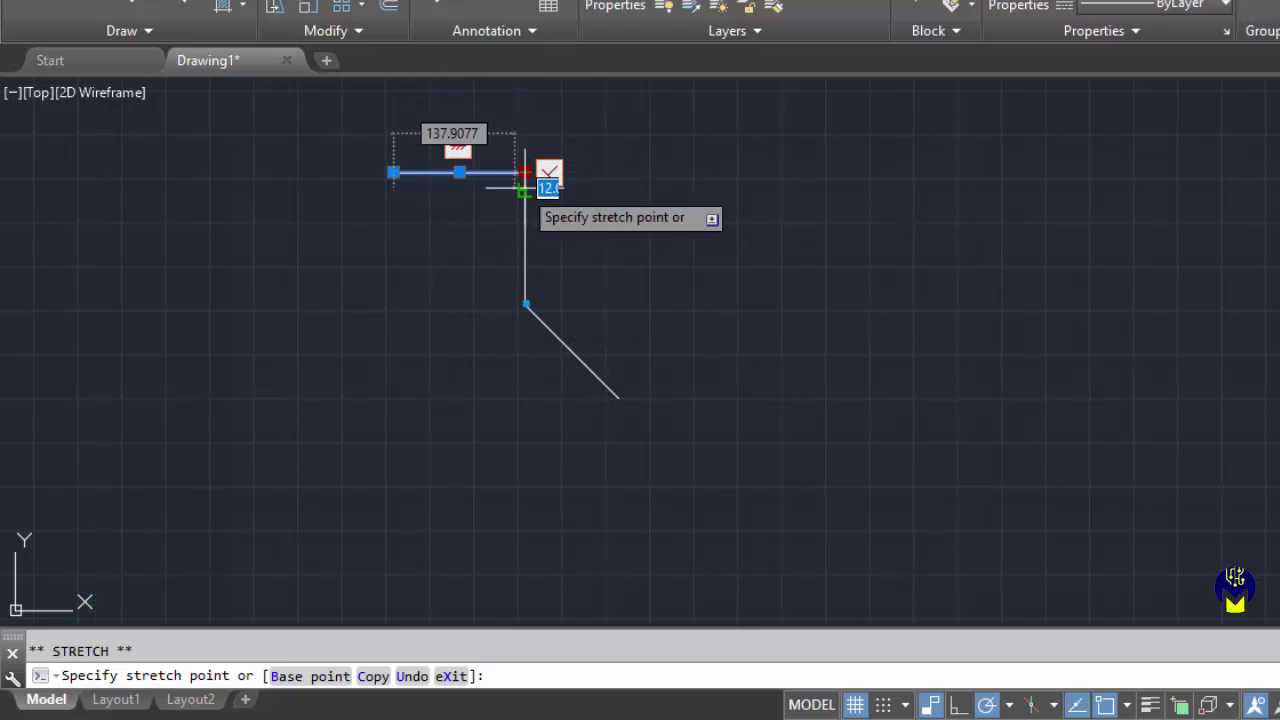
{"action": "left_click", "coordinate": [525, 174]}
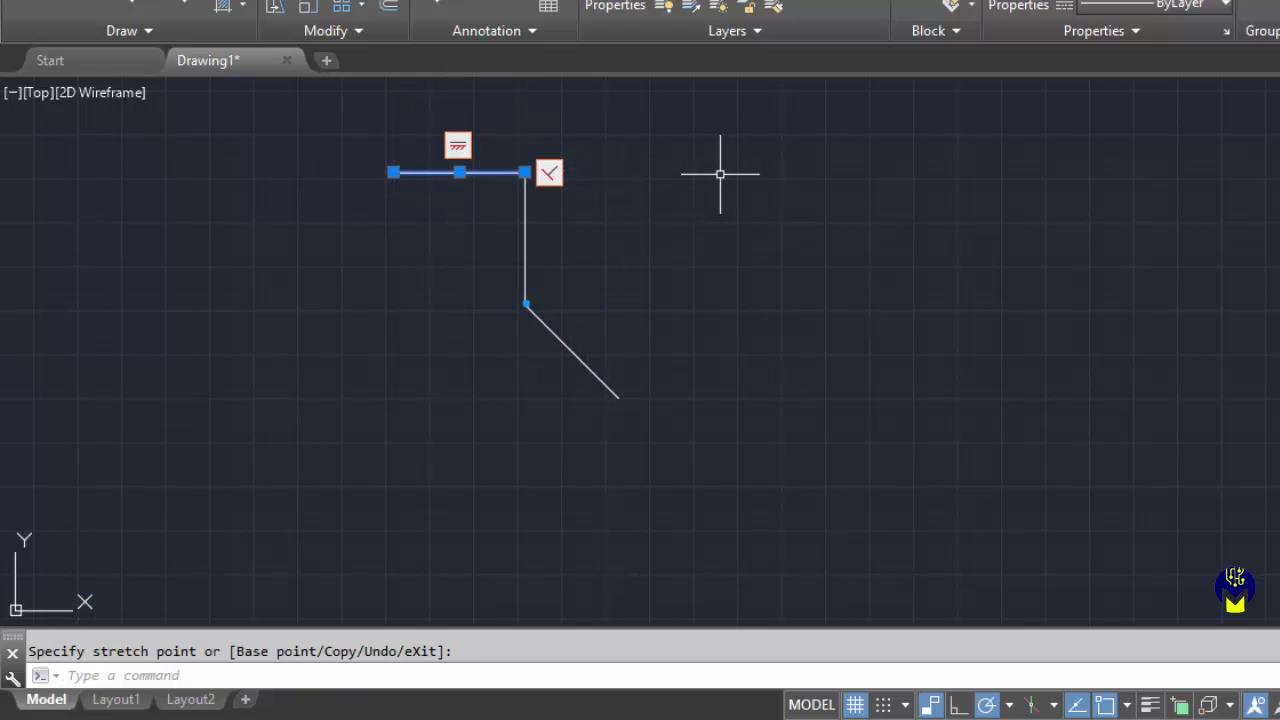
{"action": "key", "text": "Escape"}
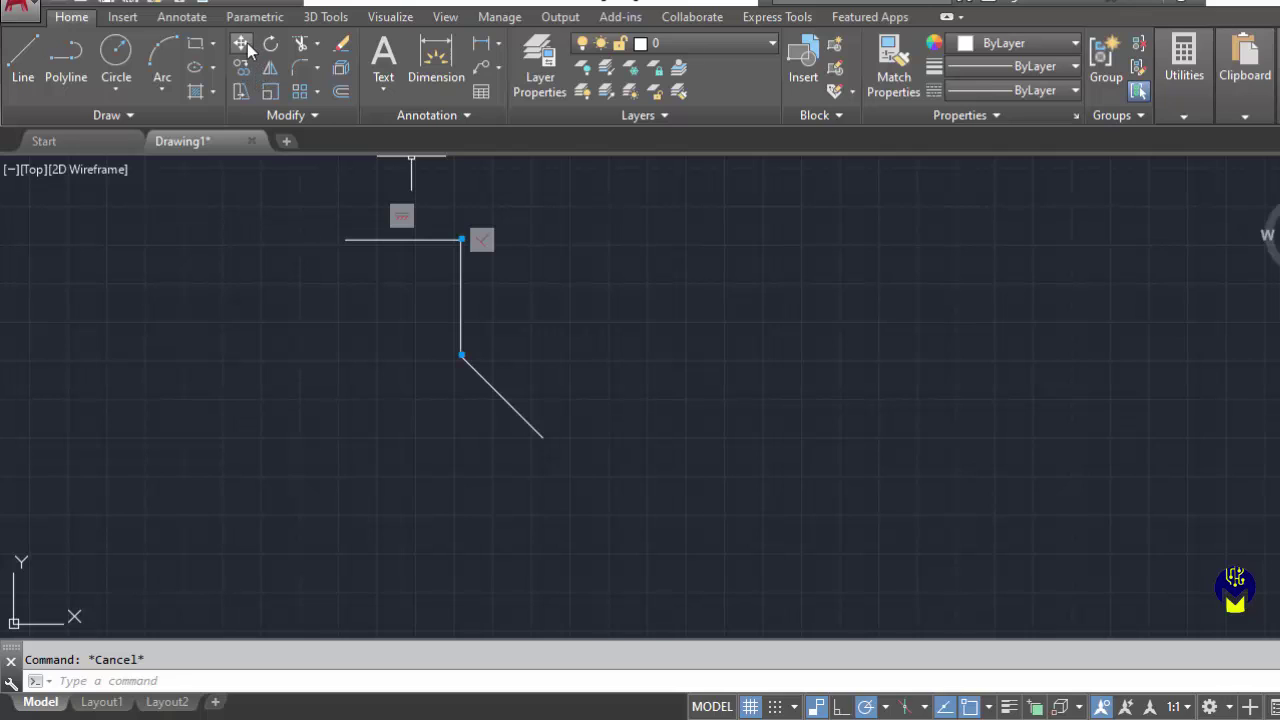
- Move the horizontal line a short distance up and to the left with the Move command
{"action": "left_click", "coordinate": [244, 46]}
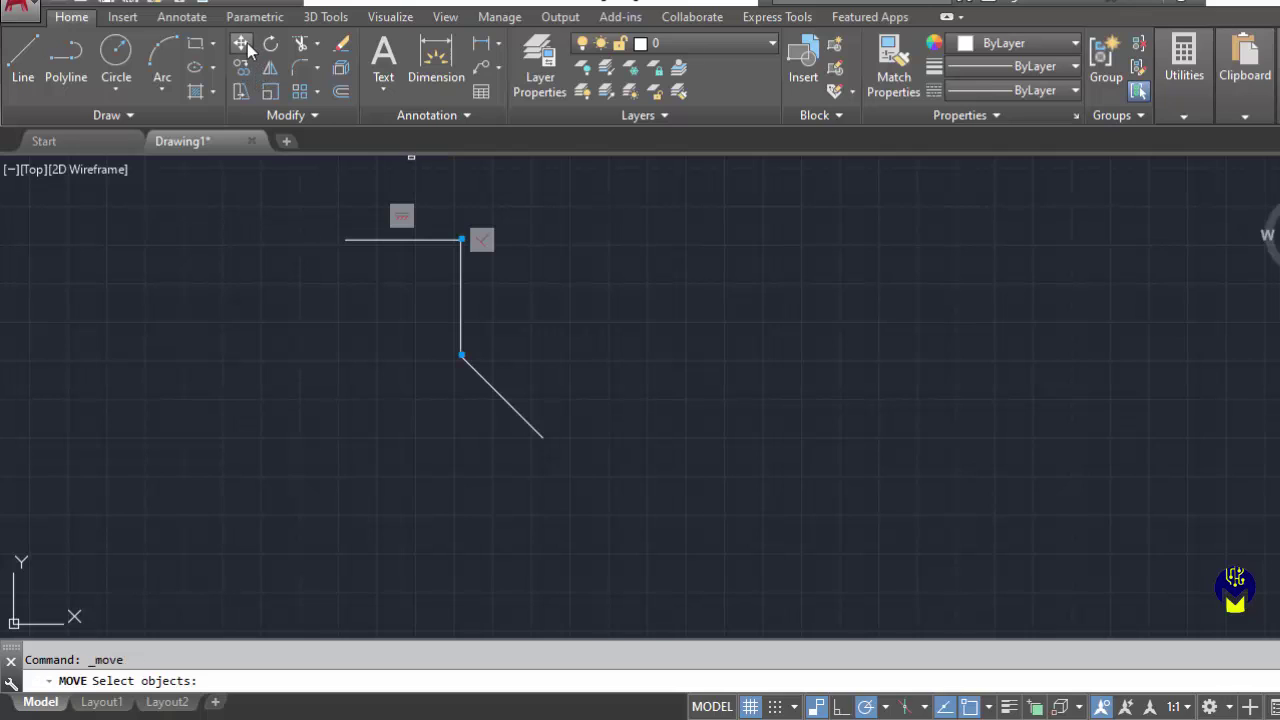
{"action": "left_click", "coordinate": [374, 239]}
{"action": "key", "text": "Return"}
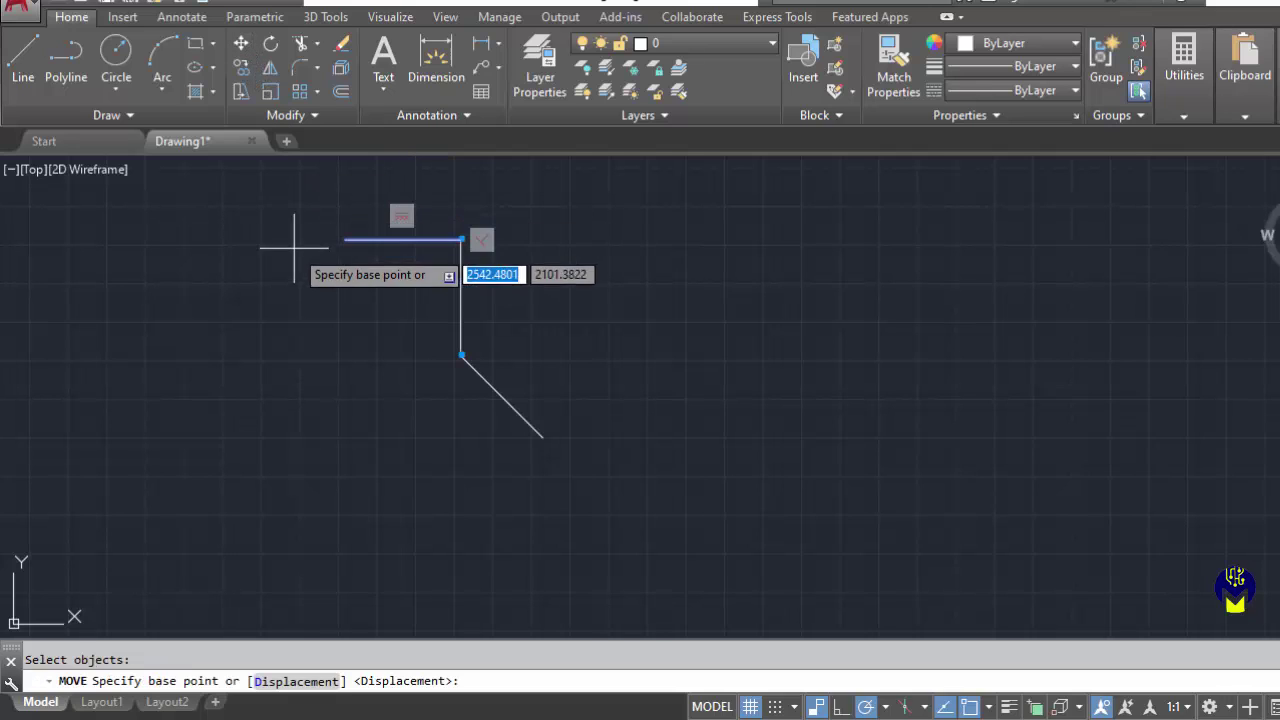
{"action": "left_click", "coordinate": [349, 284]}
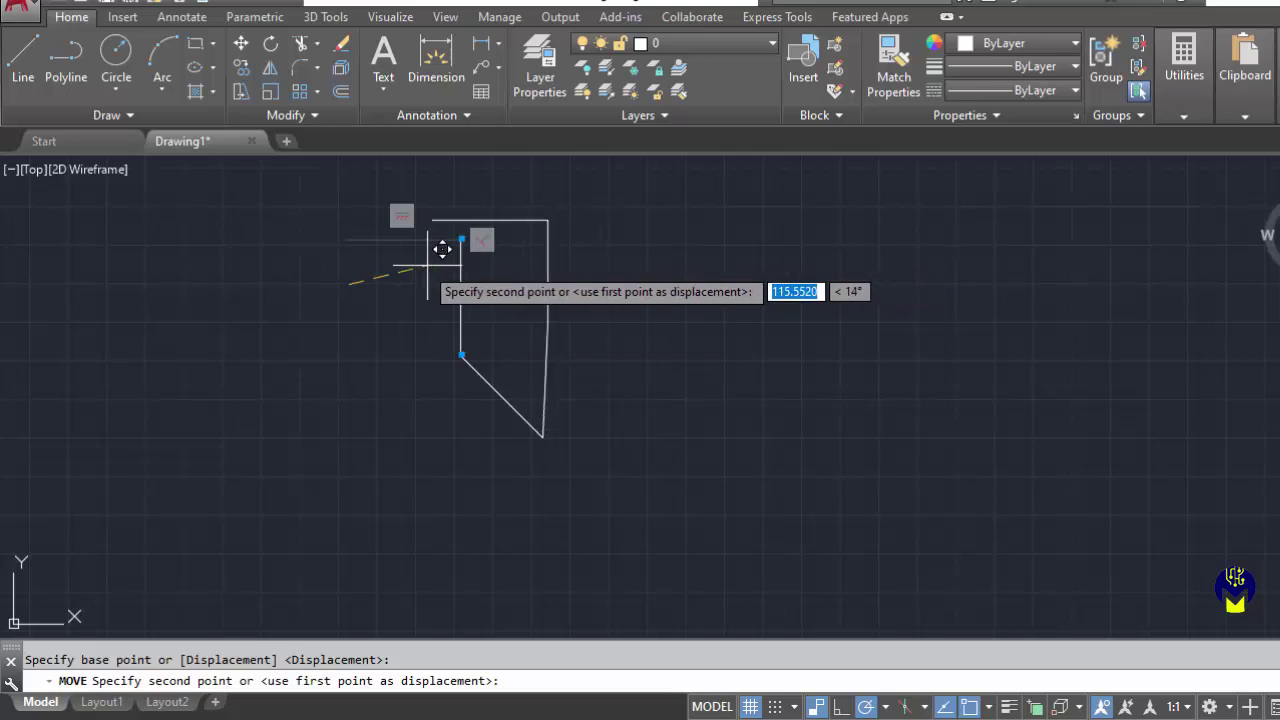
{"action": "left_click", "coordinate": [307, 267]}
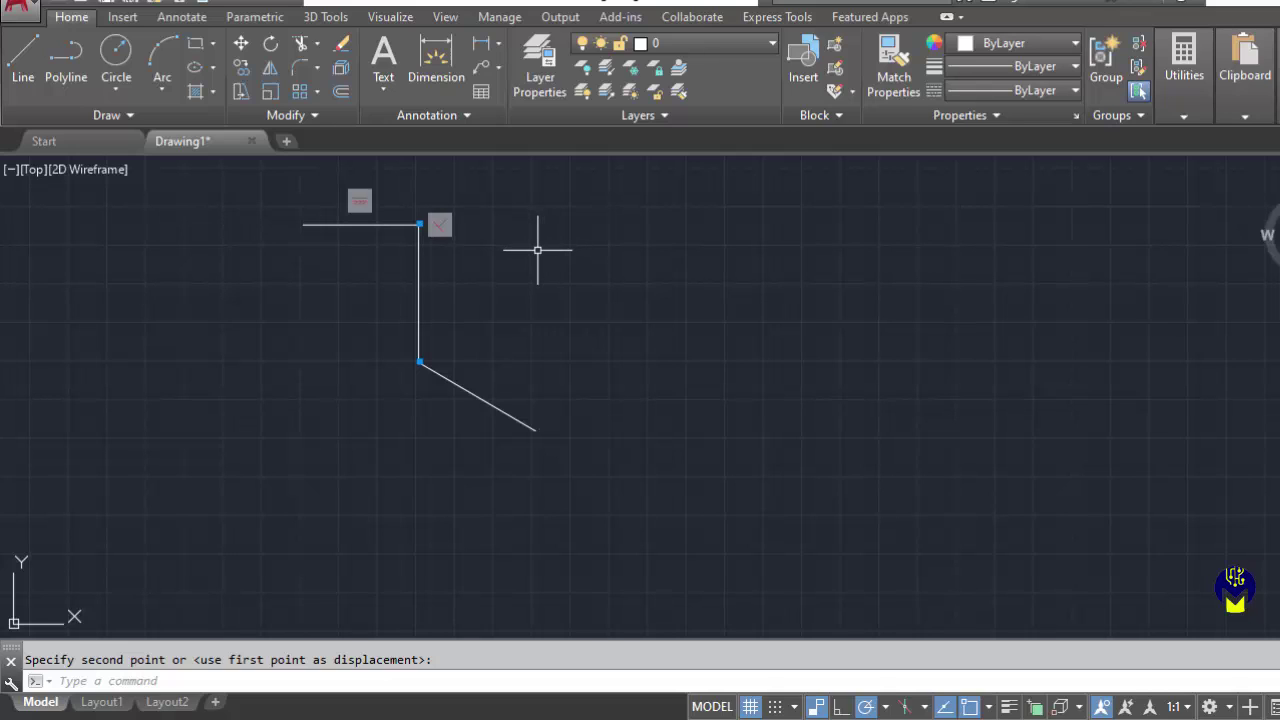
{"action": "key", "text": "Escape"}
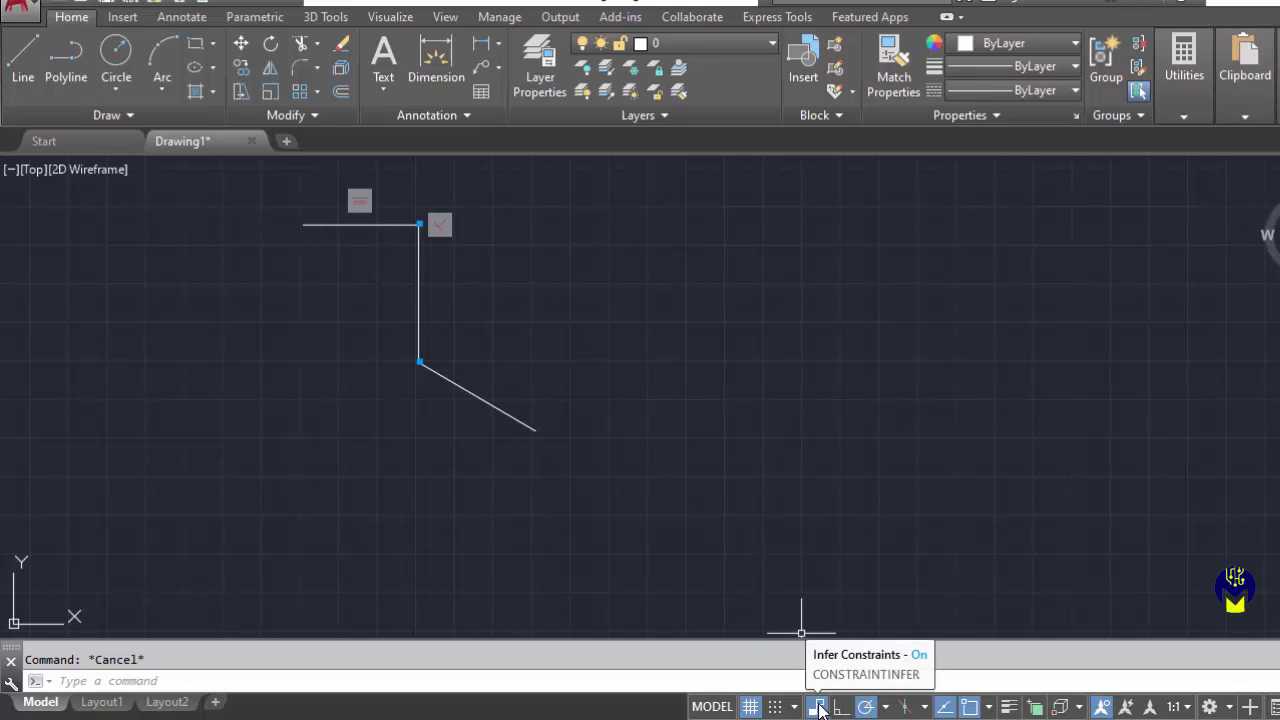
- Draw a circle with a radius of 50 below the connected lines, directly under the vertical line
{"action": "left_click", "coordinate": [258, 17]}
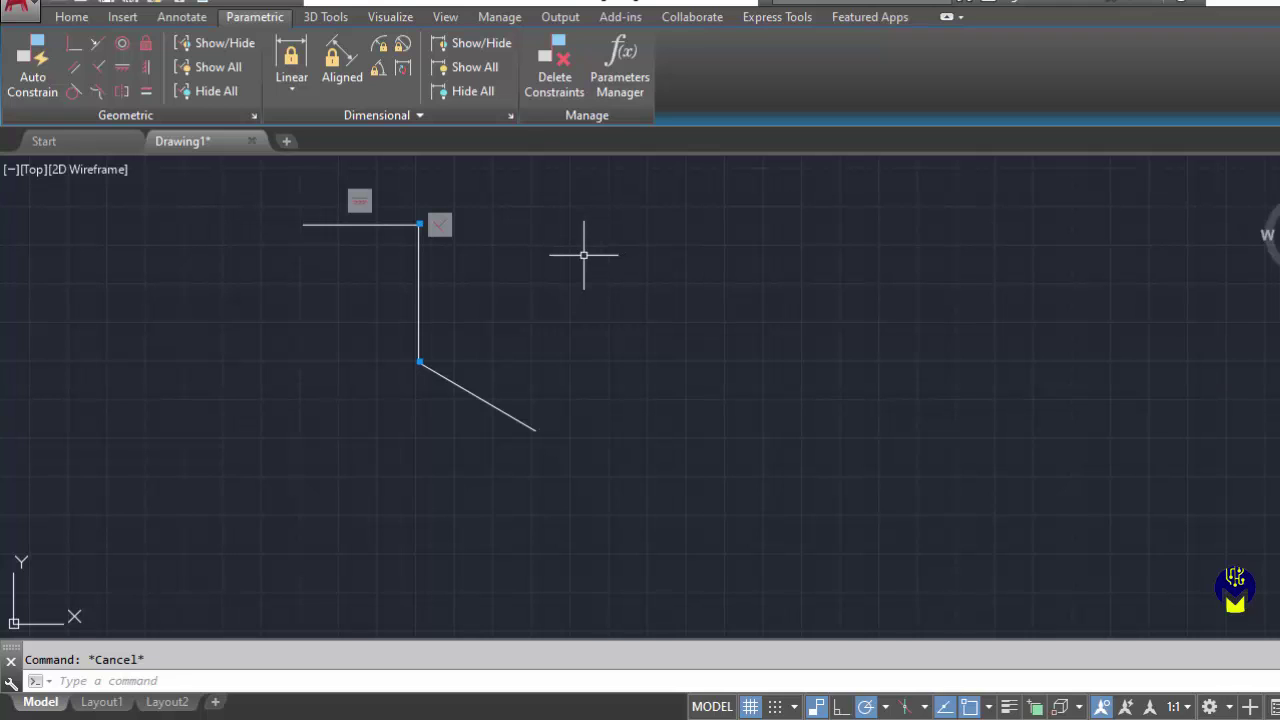
{"action": "left_click", "coordinate": [70, 17]}
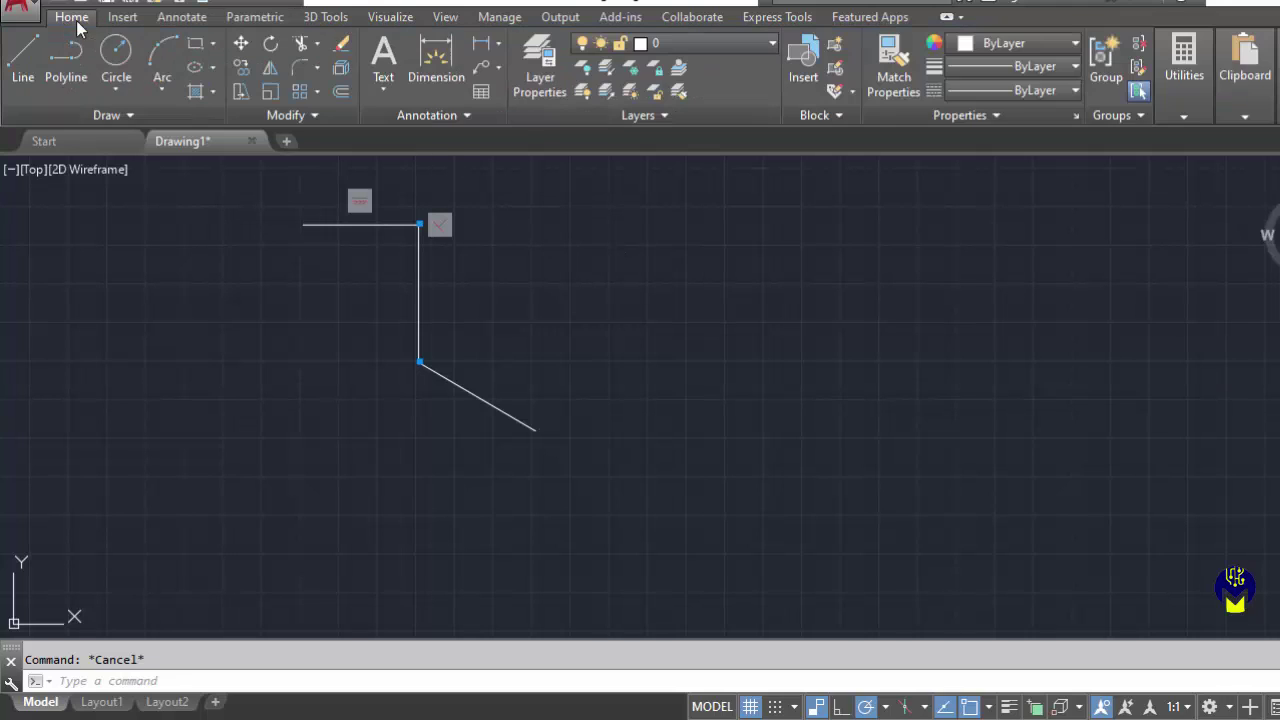
{"action": "left_click", "coordinate": [116, 58]}
{"action": "left_click", "coordinate": [418, 491]}
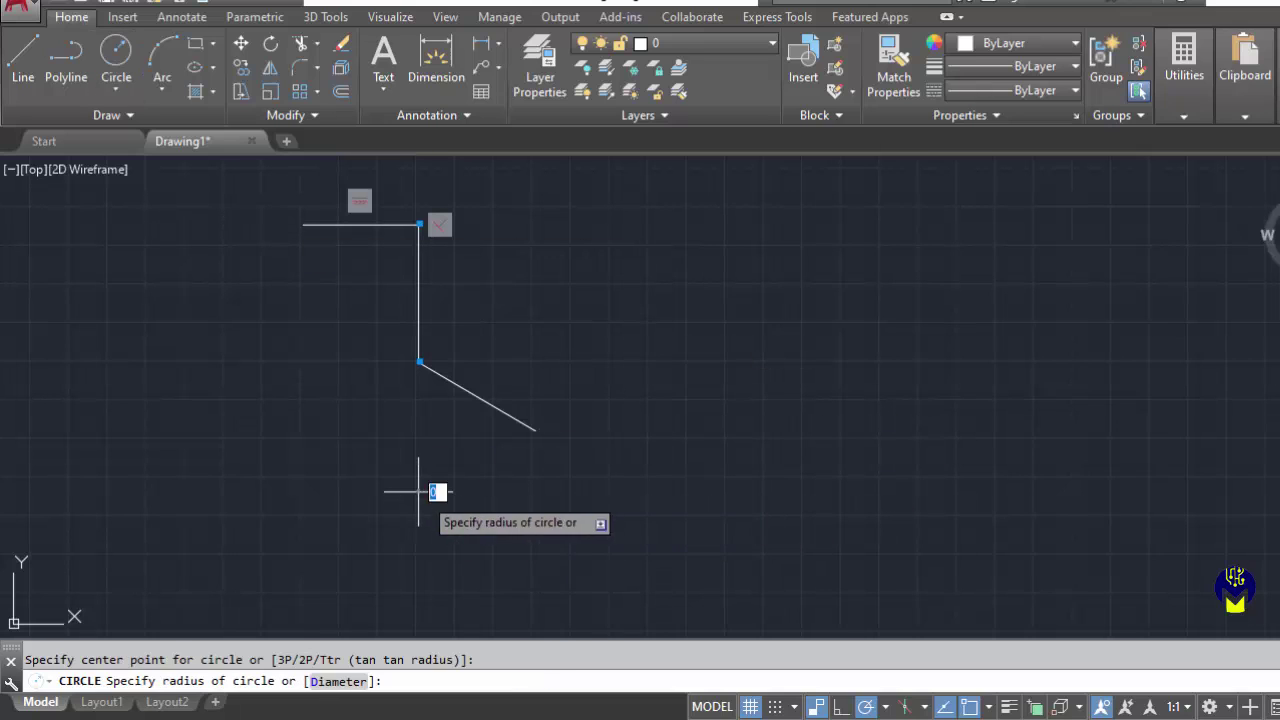
{"action": "type", "text": "50"}
{"action": "key", "text": "Return"}
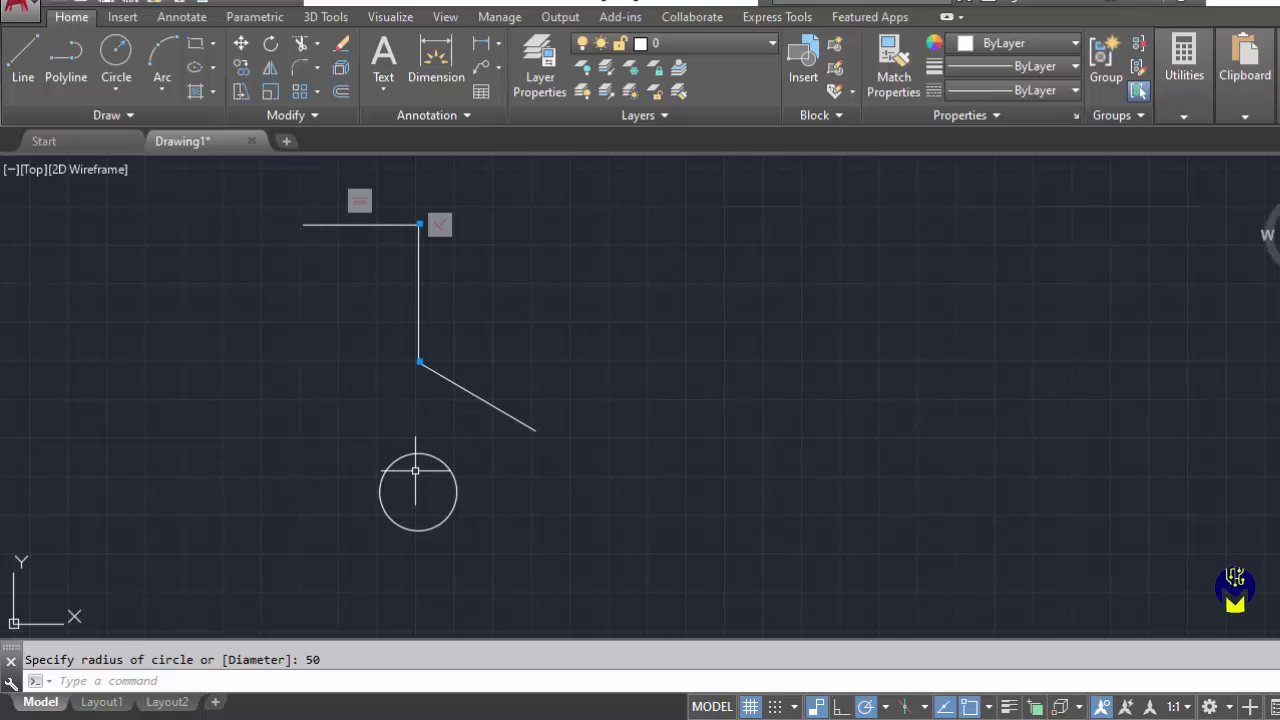
- Apply a Tangent geometric constraint between the circle and the diagonal line
{"action": "left_click", "coordinate": [253, 18]}
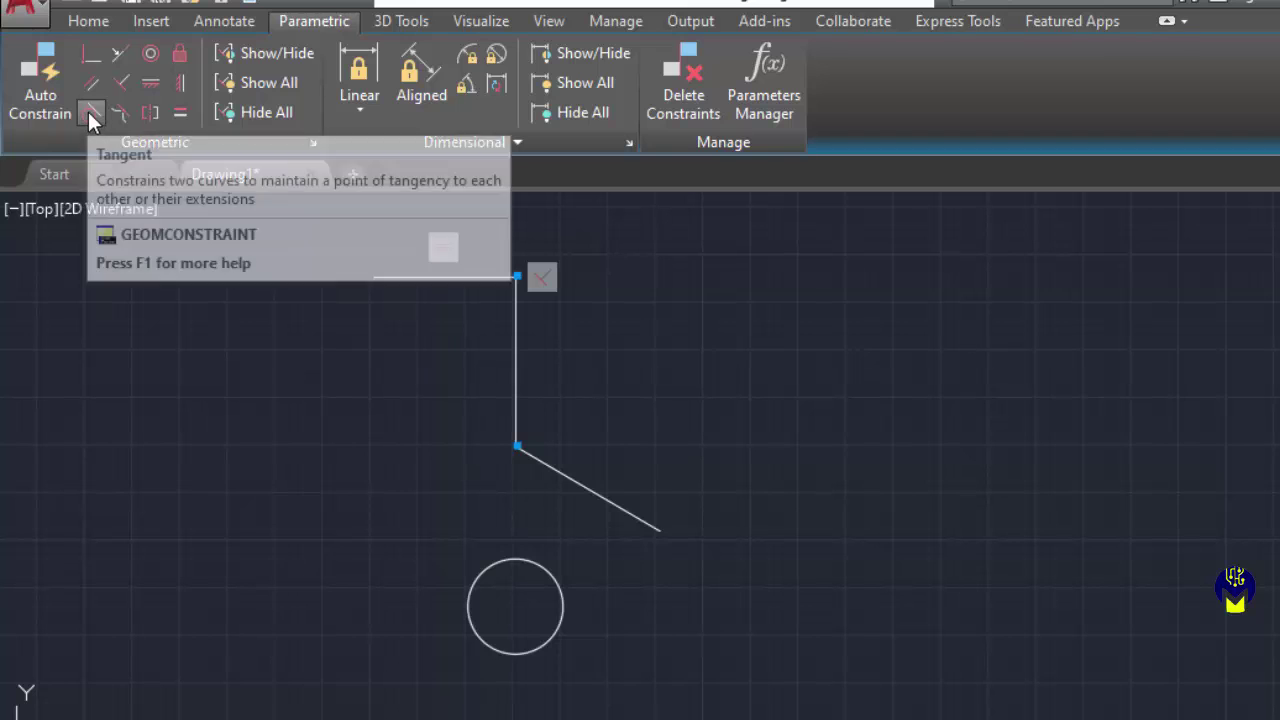
{"action": "left_click", "coordinate": [88, 110]}
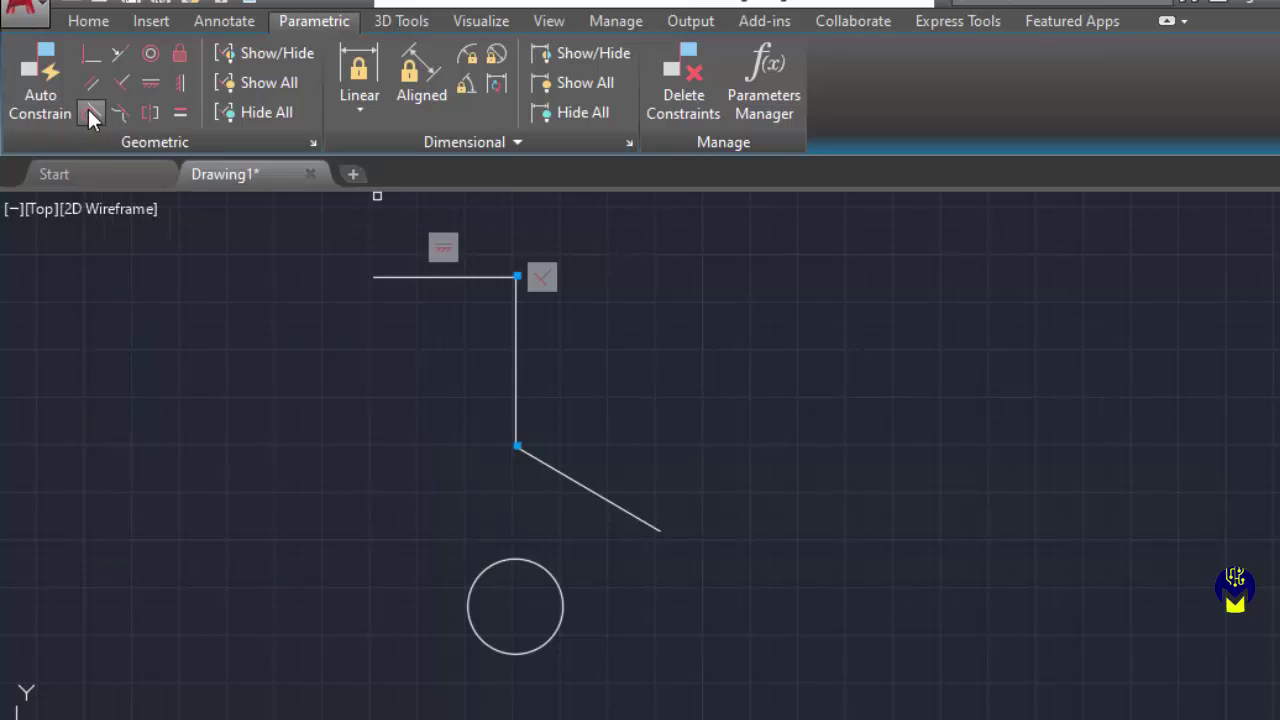
{"action": "left_click", "coordinate": [545, 566]}
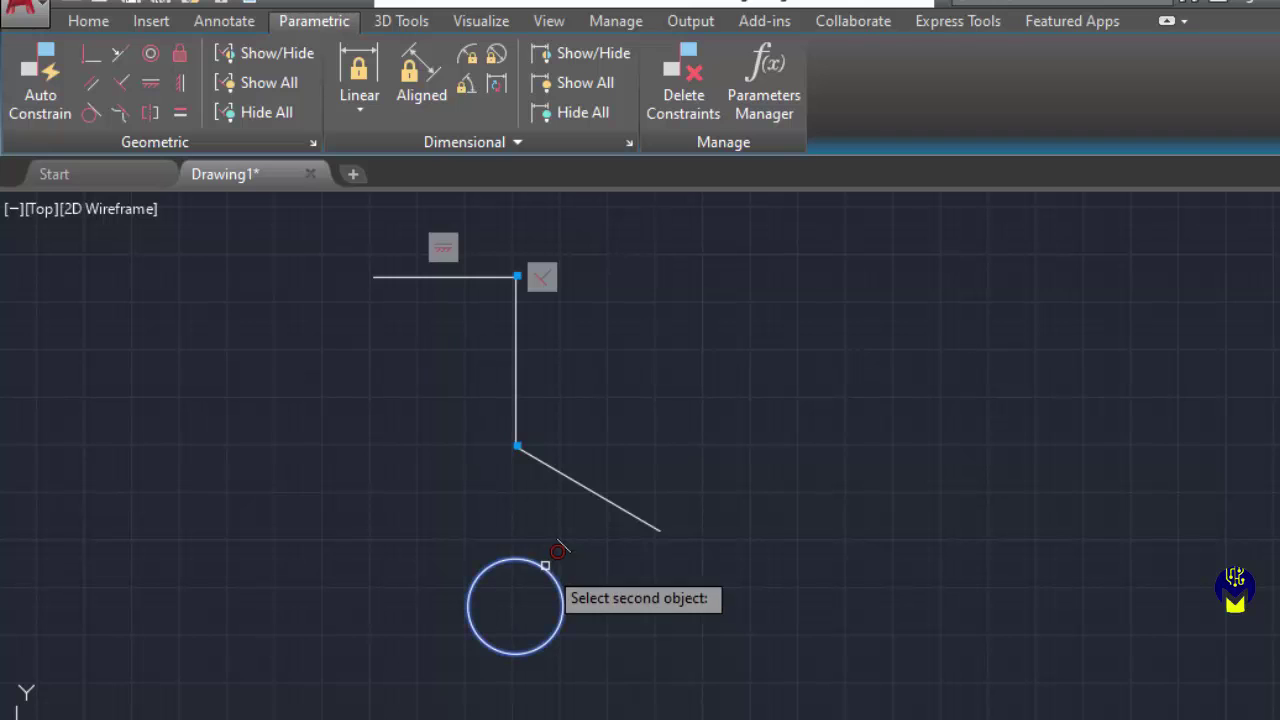
{"action": "left_click", "coordinate": [589, 484]}
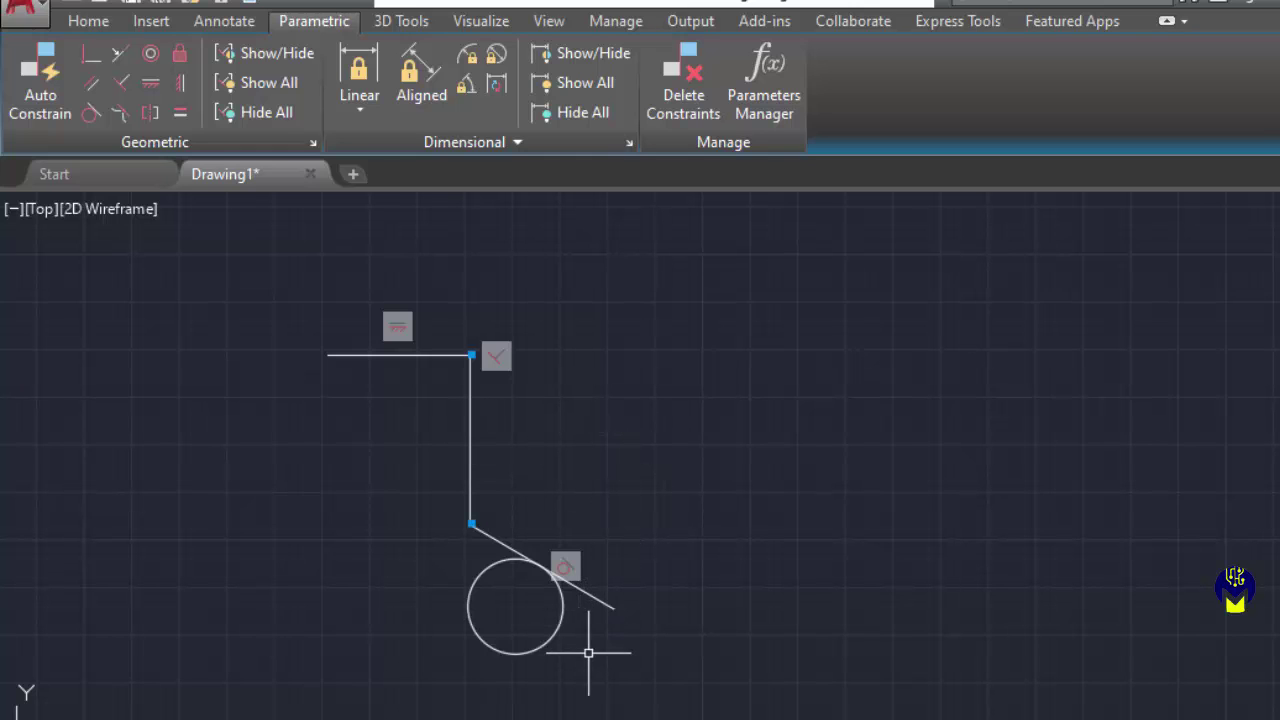
- Move the circle by its center grip far down to the right, and bring it back beneath the diagonal line's free end
{"action": "mouse_move", "coordinate": [663, 463]}
{"action": "middle_mouse_down"}
{"action": "mouse_move", "coordinate": [783, 354]}
{"action": "mouse_move", "coordinate": [803, 366]}
{"action": "mouse_move", "coordinate": [797, 388]}
{"action": "middle_mouse_up"}
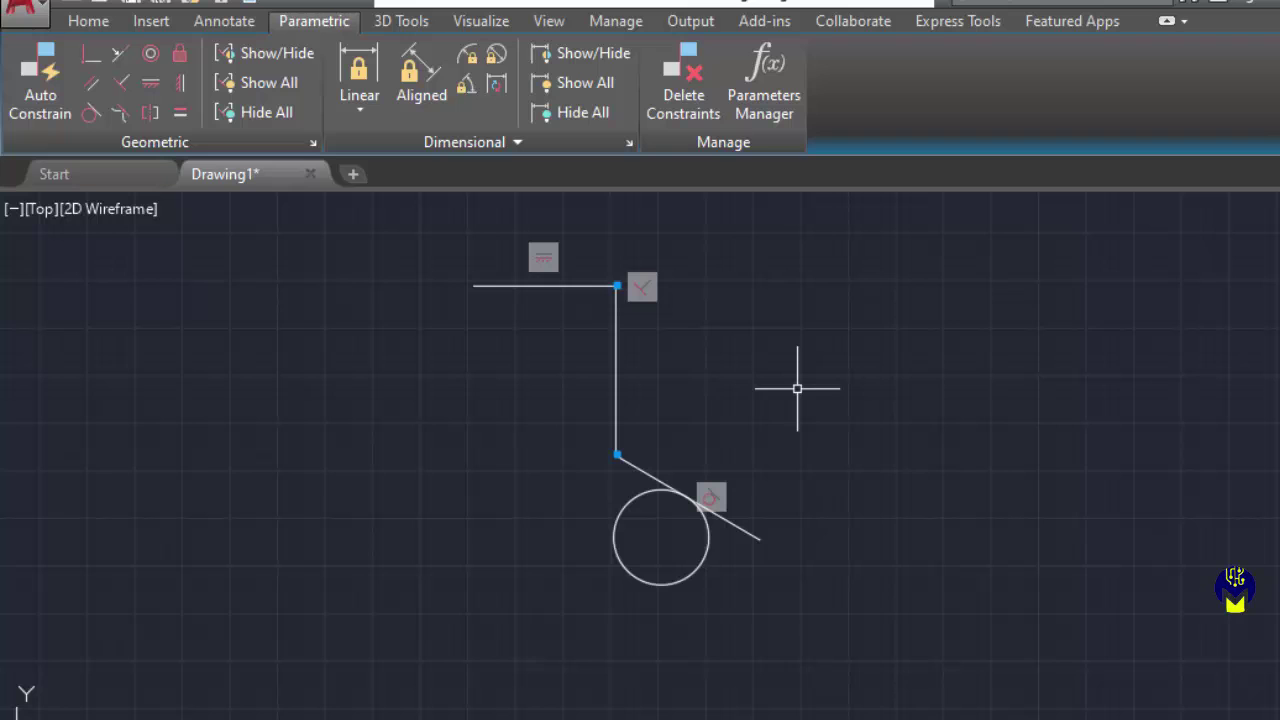
{"action": "left_click", "coordinate": [695, 570]}
{"action": "left_click", "coordinate": [661, 537]}
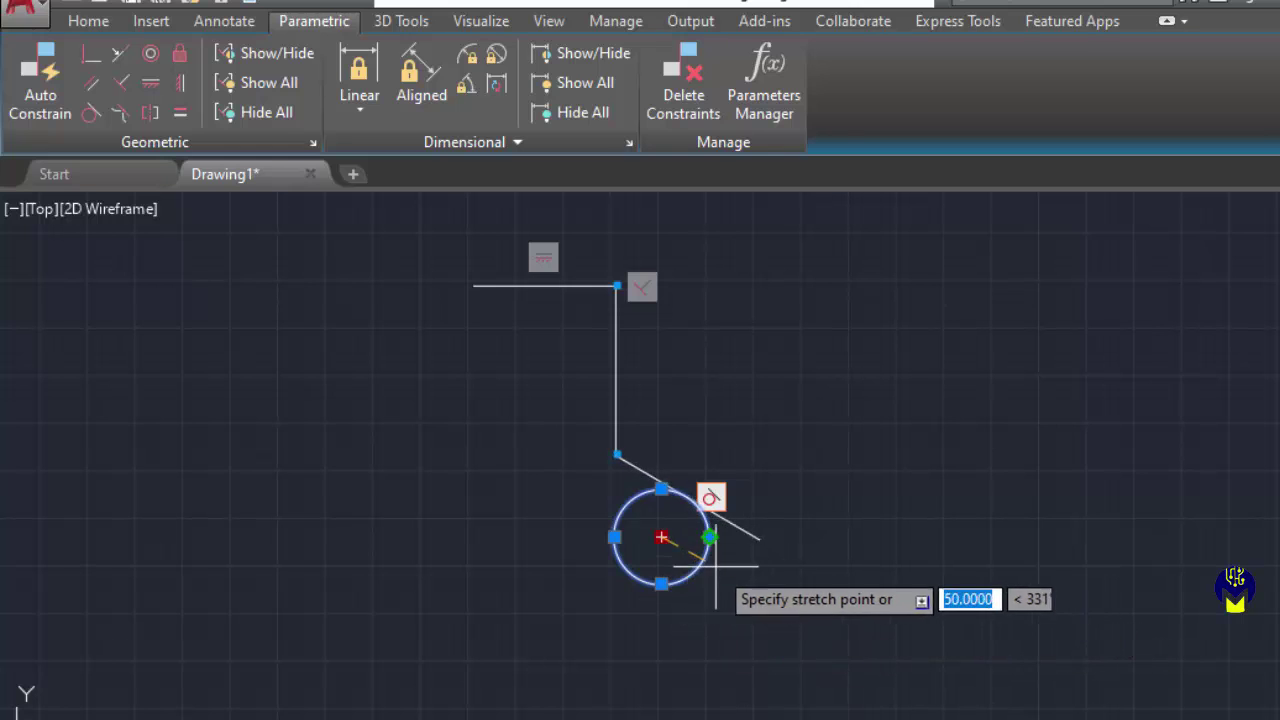
{"action": "left_click", "coordinate": [854, 618]}
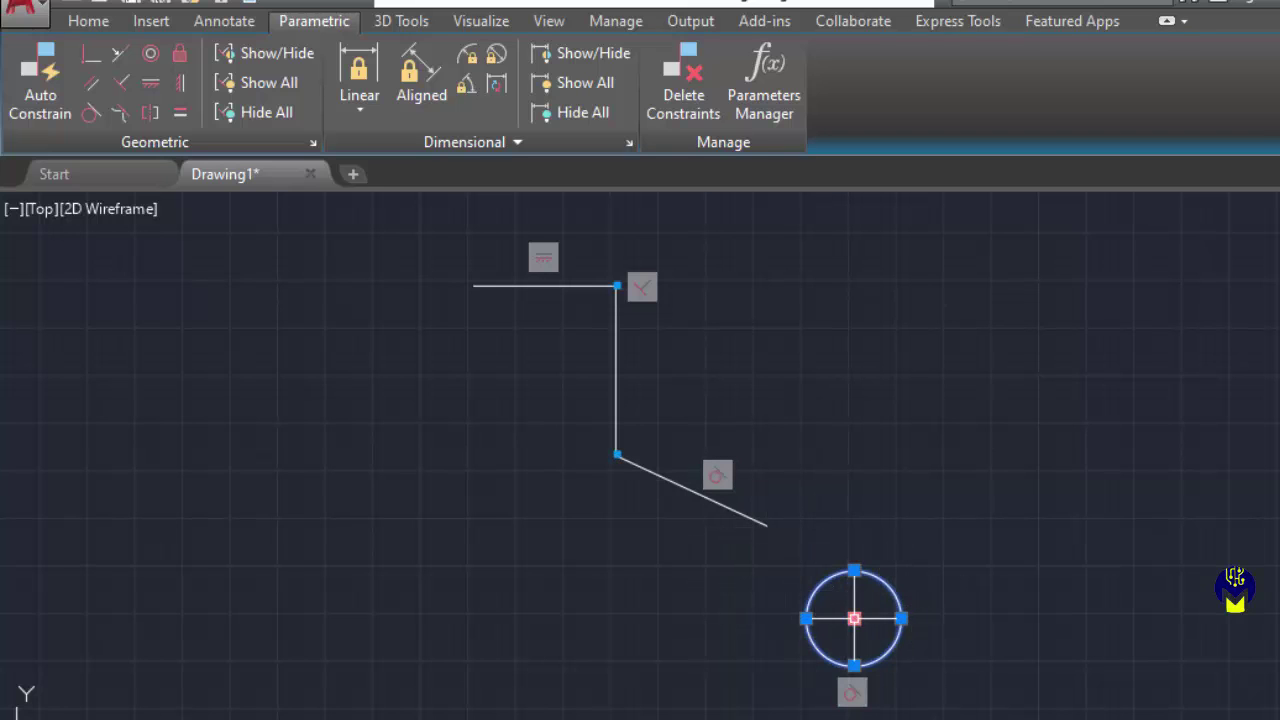
{"action": "left_click", "coordinate": [854, 618]}
{"action": "left_click", "coordinate": [728, 565]}
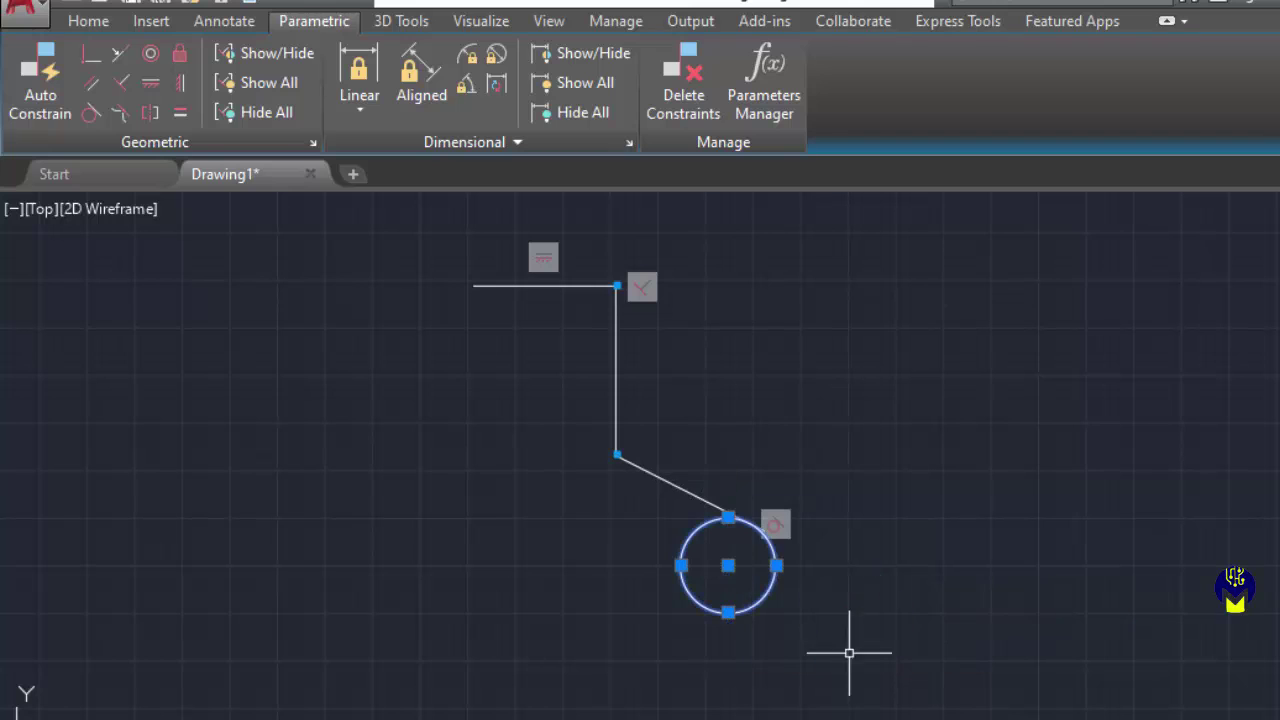
- Draw a single slanted line about 198 units long to the right of the connected lines and circle
{"action": "key", "text": "Escape"}
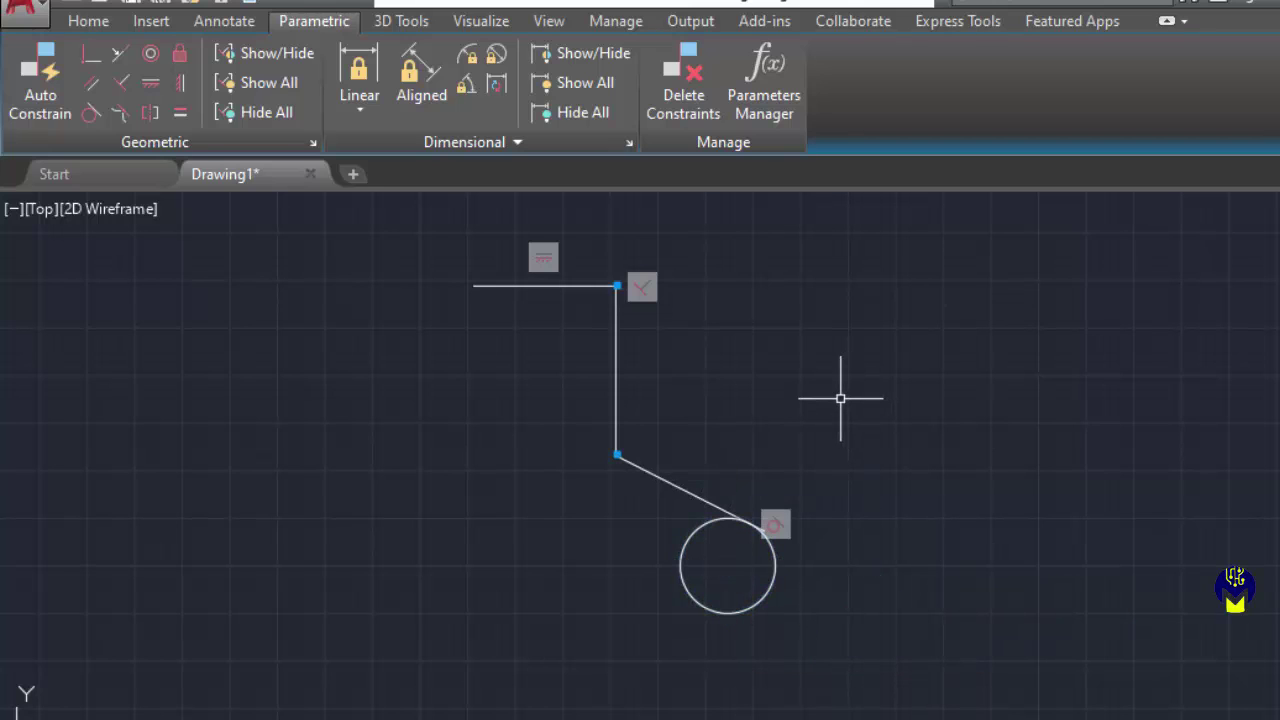
{"action": "mouse_move", "coordinate": [778, 522]}
{"action": "left_click", "coordinate": [88, 21]}
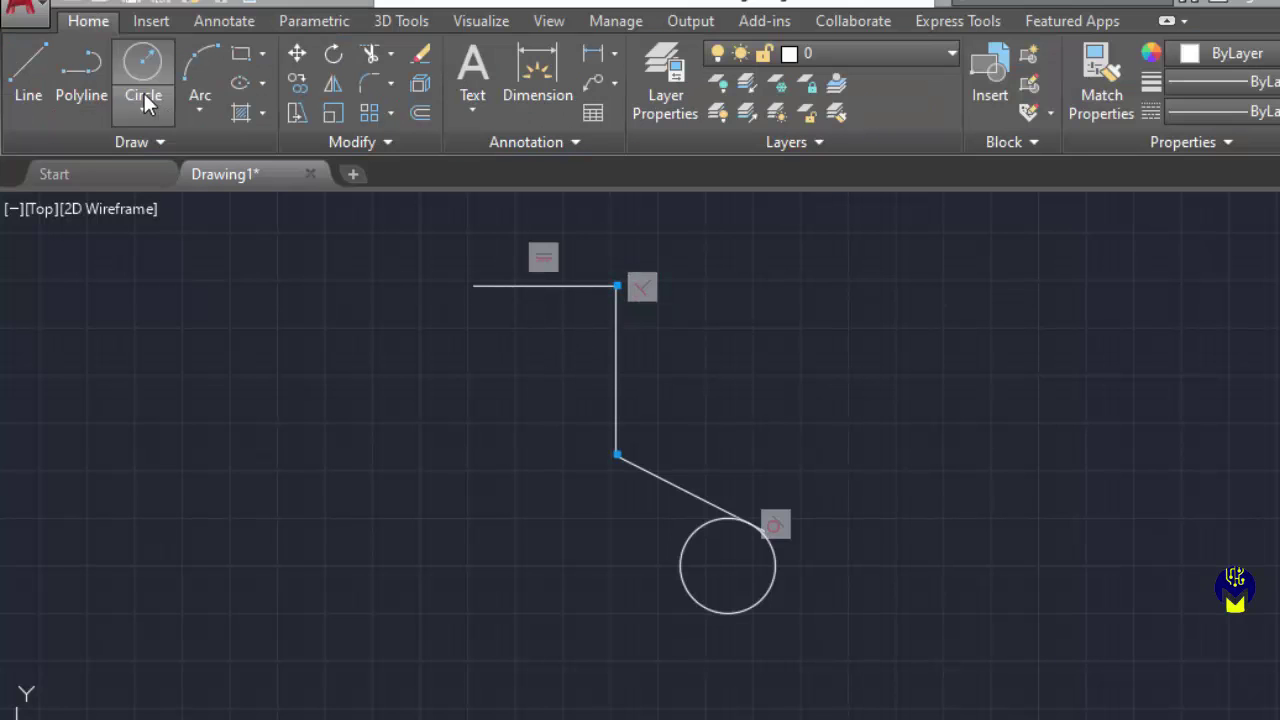
{"action": "left_click", "coordinate": [30, 62]}
{"action": "left_click", "coordinate": [1118, 300]}
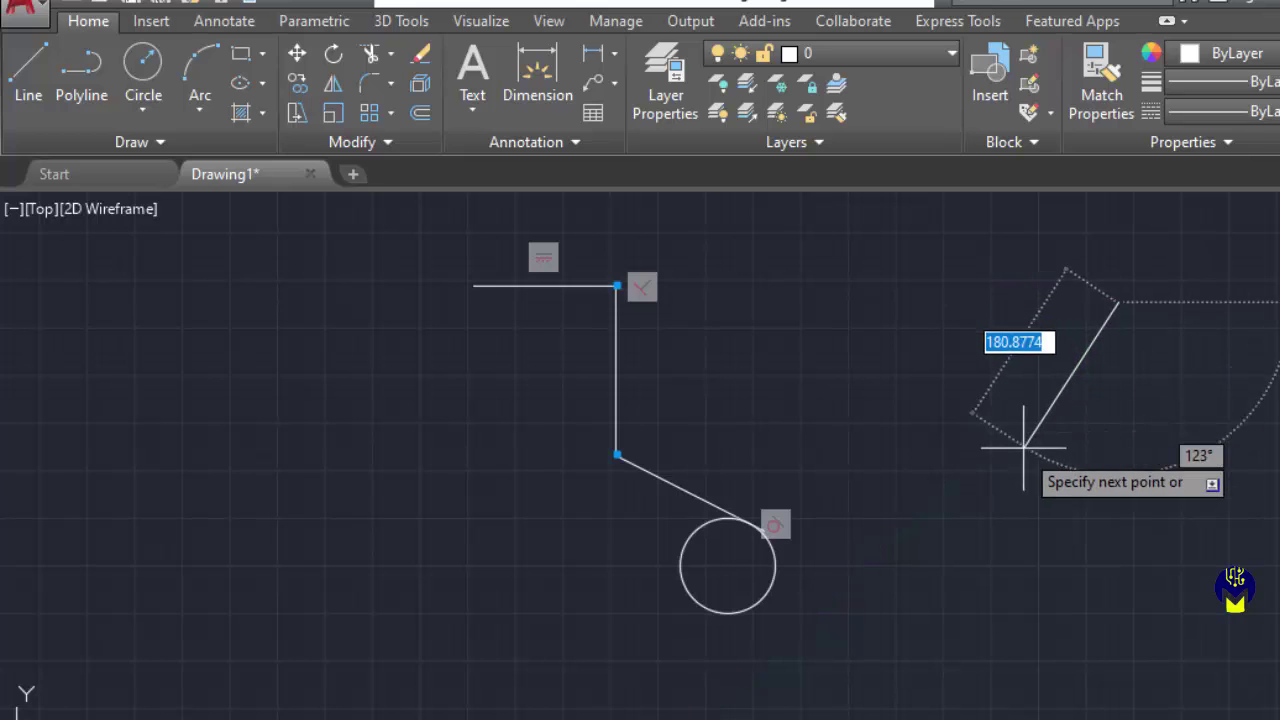
{"action": "left_click", "coordinate": [1017, 461]}
{"action": "key", "text": "Escape"}
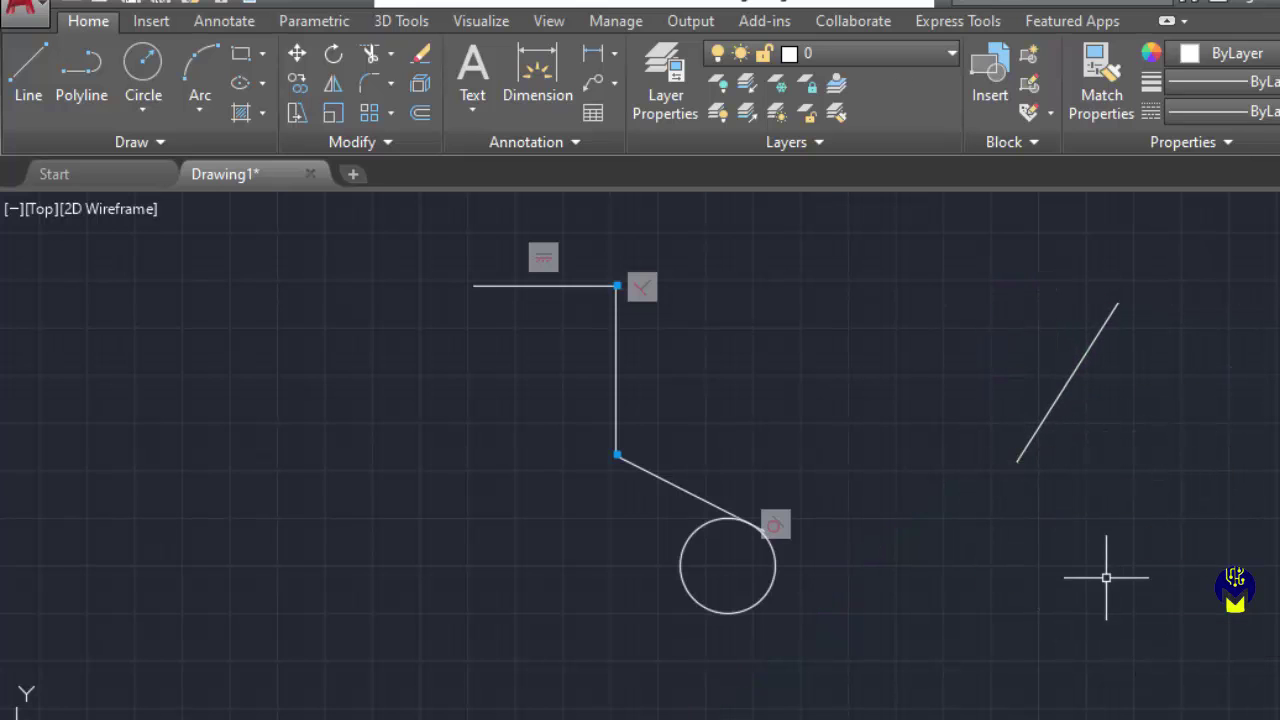
- Apply a Vertical geometric constraint to the separate slanted line
{"action": "left_click", "coordinate": [313, 22]}
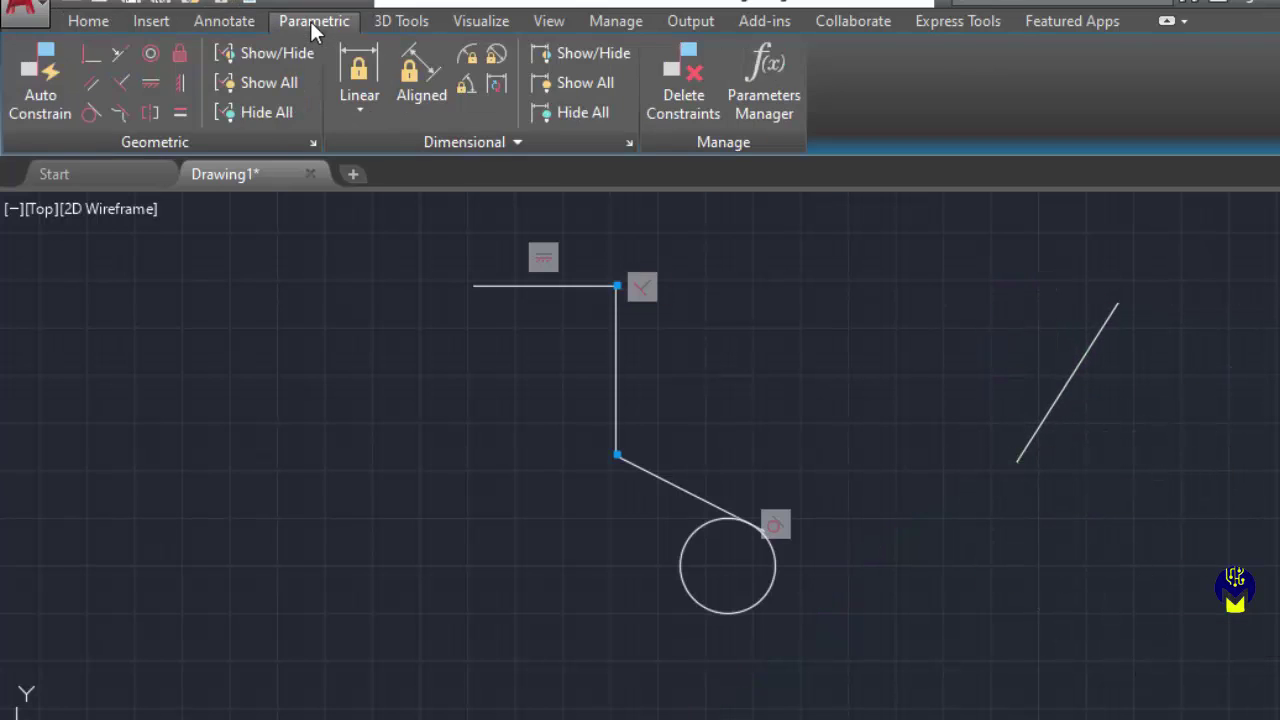
{"action": "left_click", "coordinate": [180, 84]}
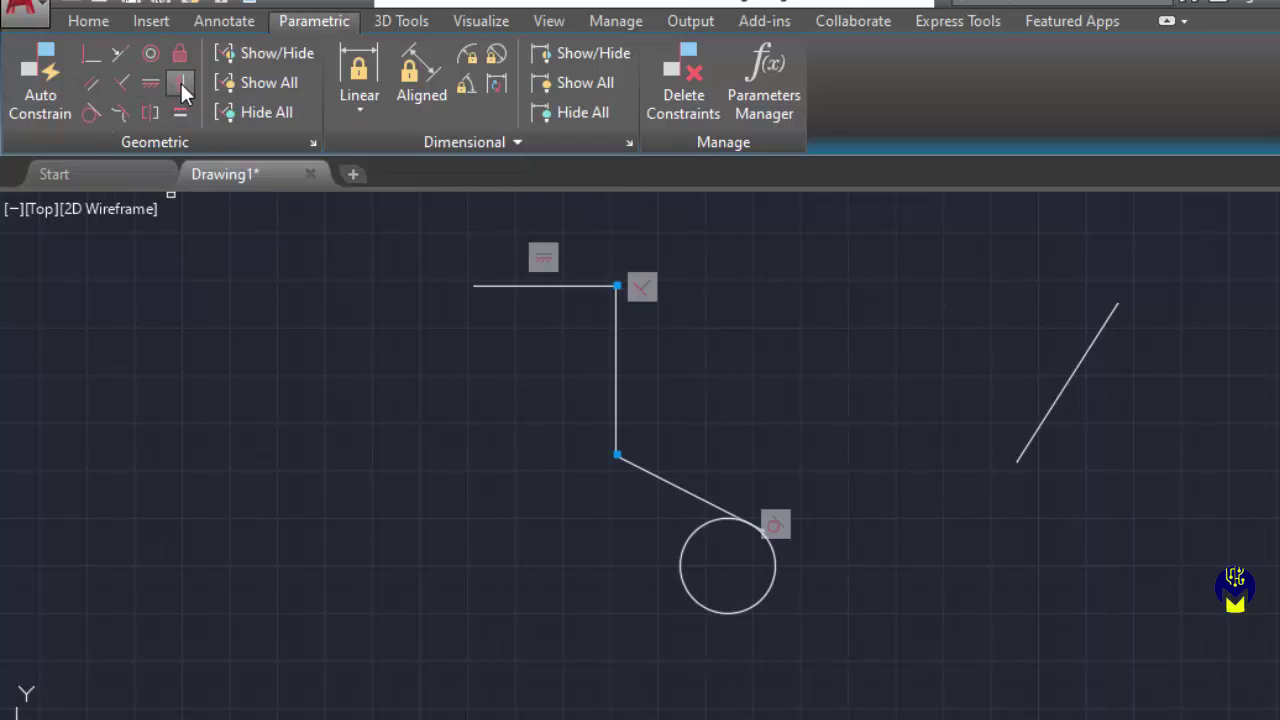
{"action": "left_click", "coordinate": [1087, 354]}
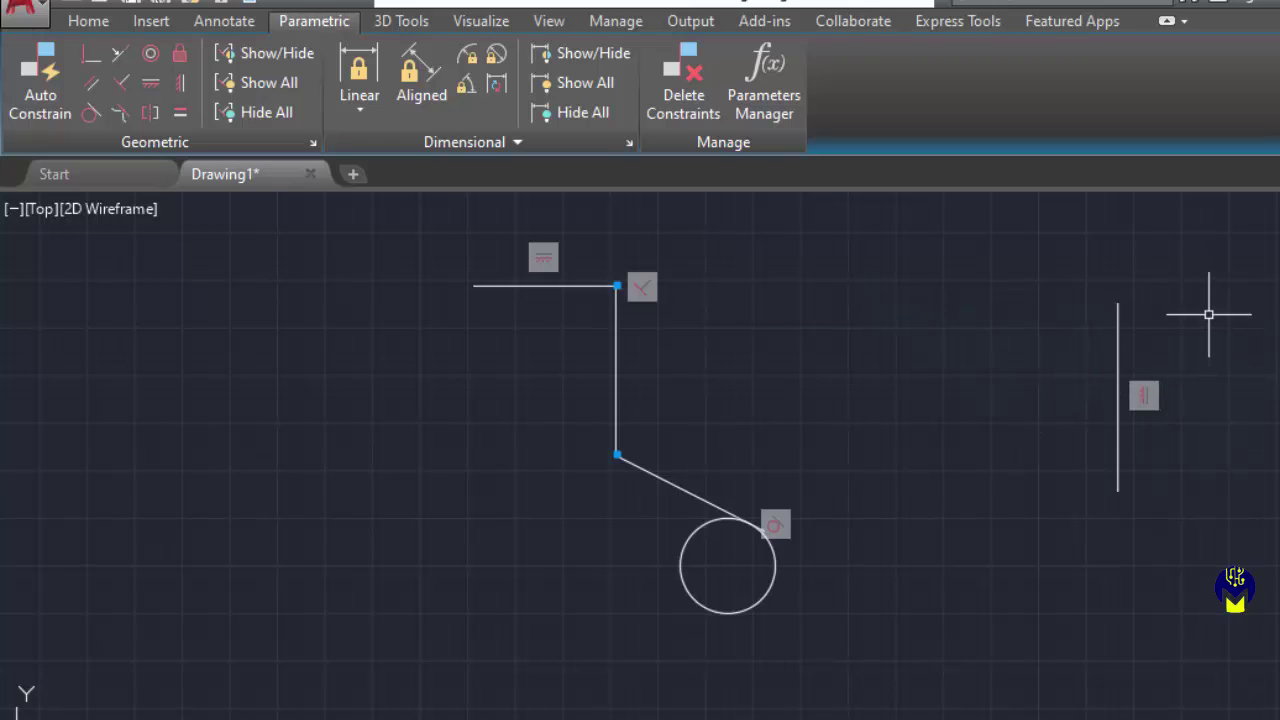
- Stretch the separate vertical line's upper endpoint grip a short distance horizontally toward the connected lines, and deselect it
{"action": "left_click", "coordinate": [1121, 315]}
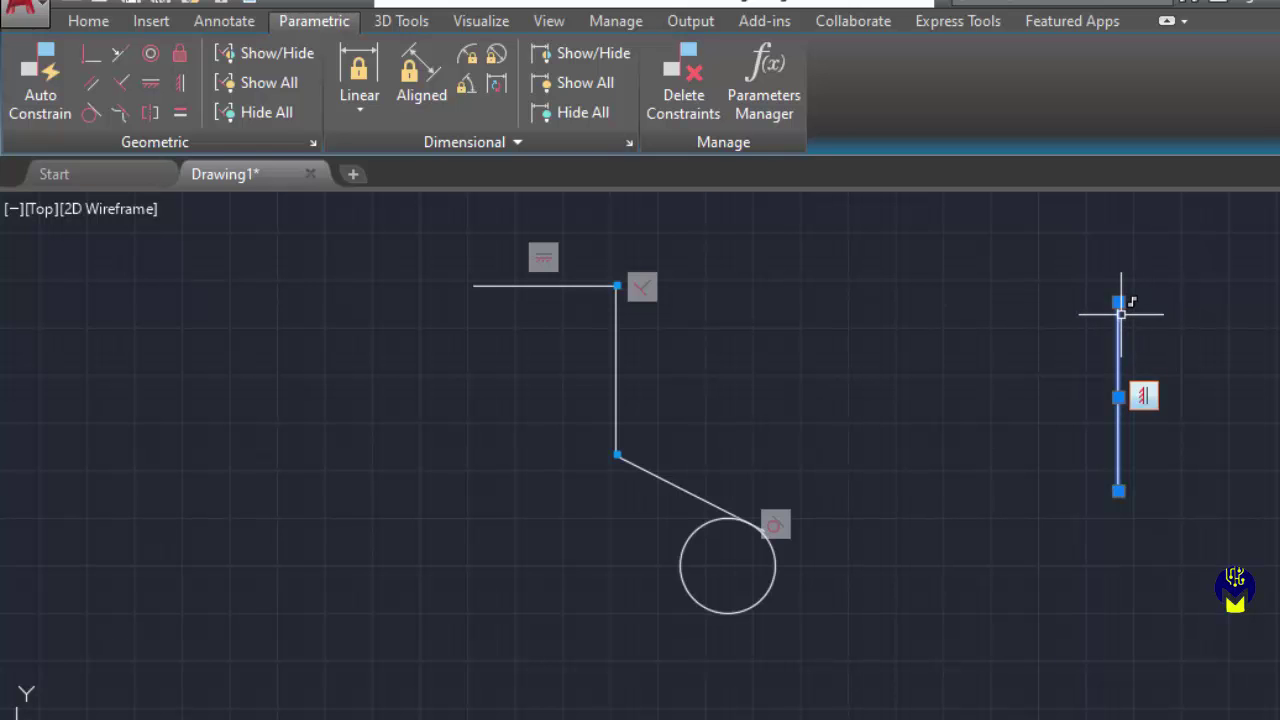
{"action": "left_click", "coordinate": [1119, 300]}
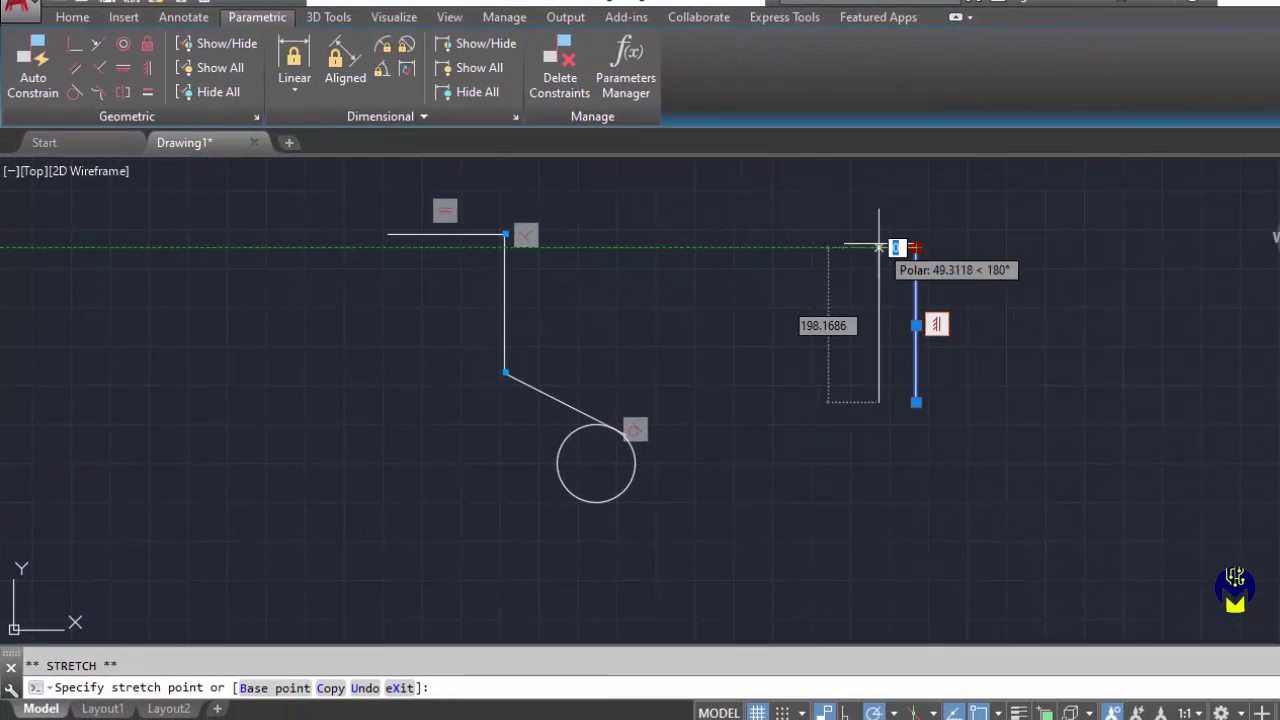
{"action": "left_click", "coordinate": [883, 259]}
{"action": "key", "text": "Escape"}
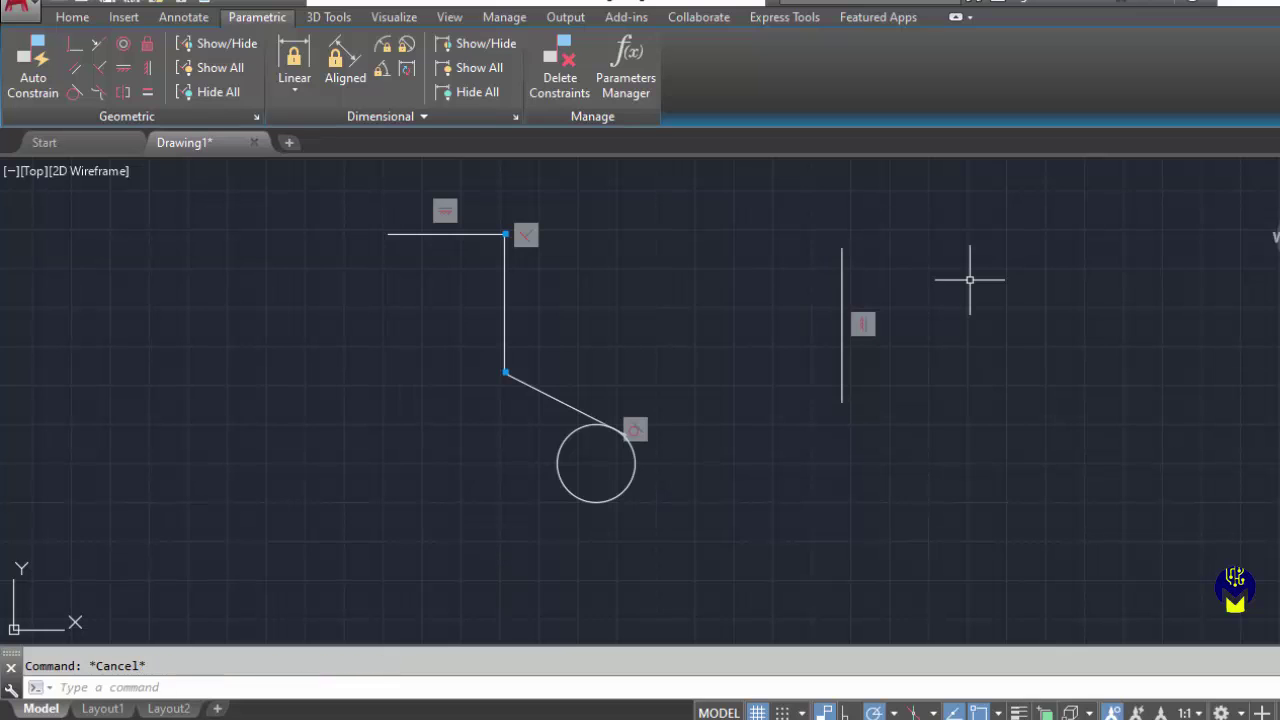
- Draw another slanted line to the right of the separate vertical line, running from upper right to lower left
{"action": "left_click", "coordinate": [72, 17]}
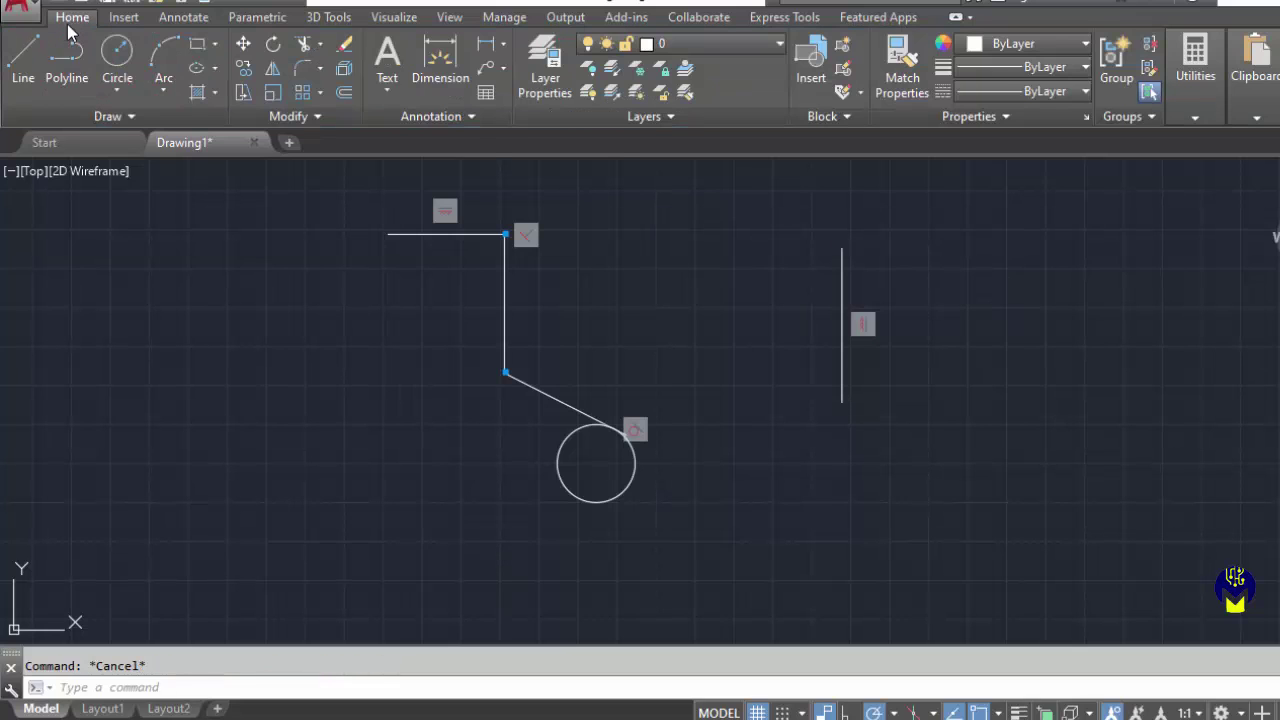
{"action": "left_click", "coordinate": [23, 62]}
{"action": "left_click", "coordinate": [1090, 265]}
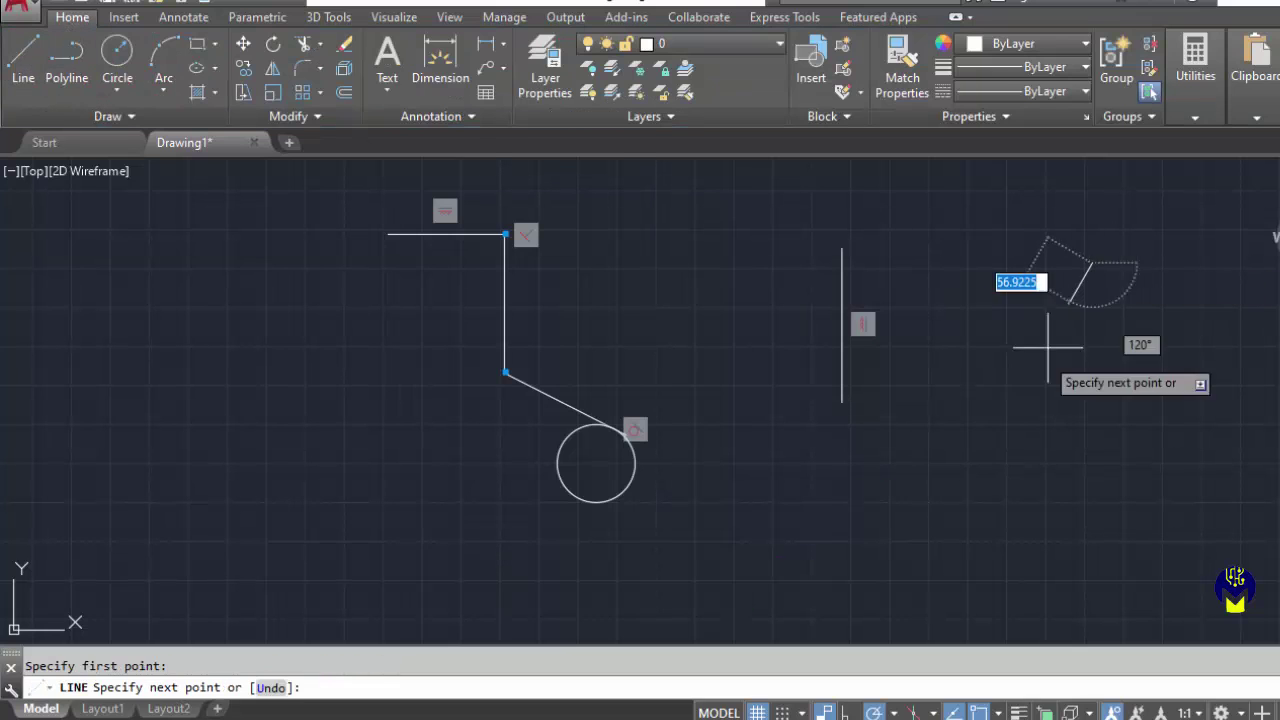
{"action": "left_click", "coordinate": [995, 432]}
{"action": "key", "text": "Escape"}
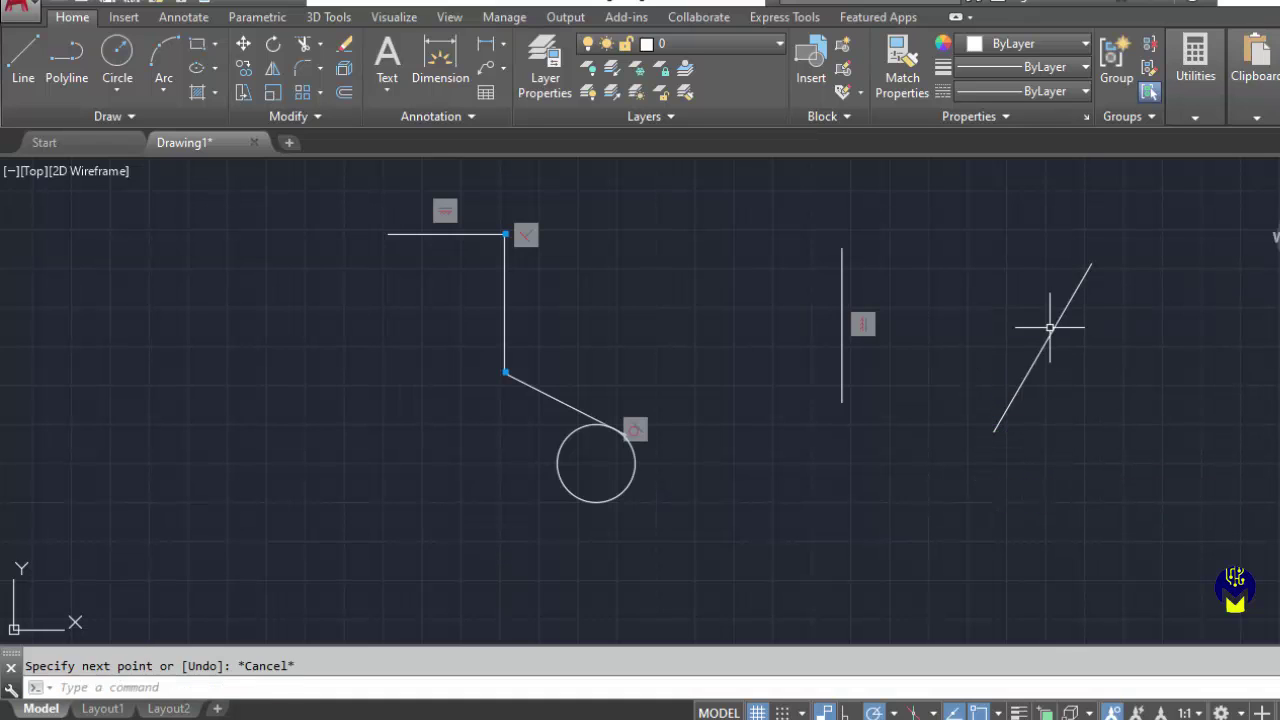
- Stretch the new slanted line's upper endpoint slightly to the left, making the line steeper
{"action": "left_click", "coordinate": [1052, 330]}
{"action": "left_click", "coordinate": [1092, 263]}
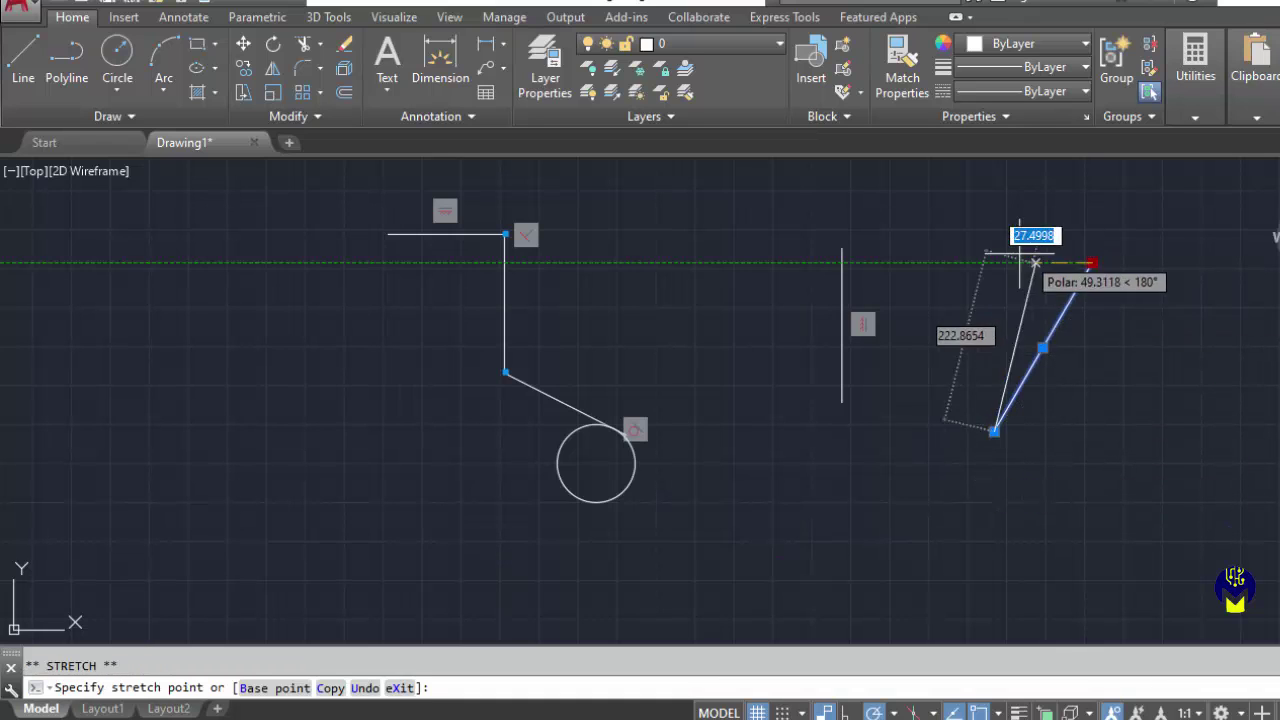
{"action": "key", "text": "Escape"}
{"action": "key", "text": "Escape"}
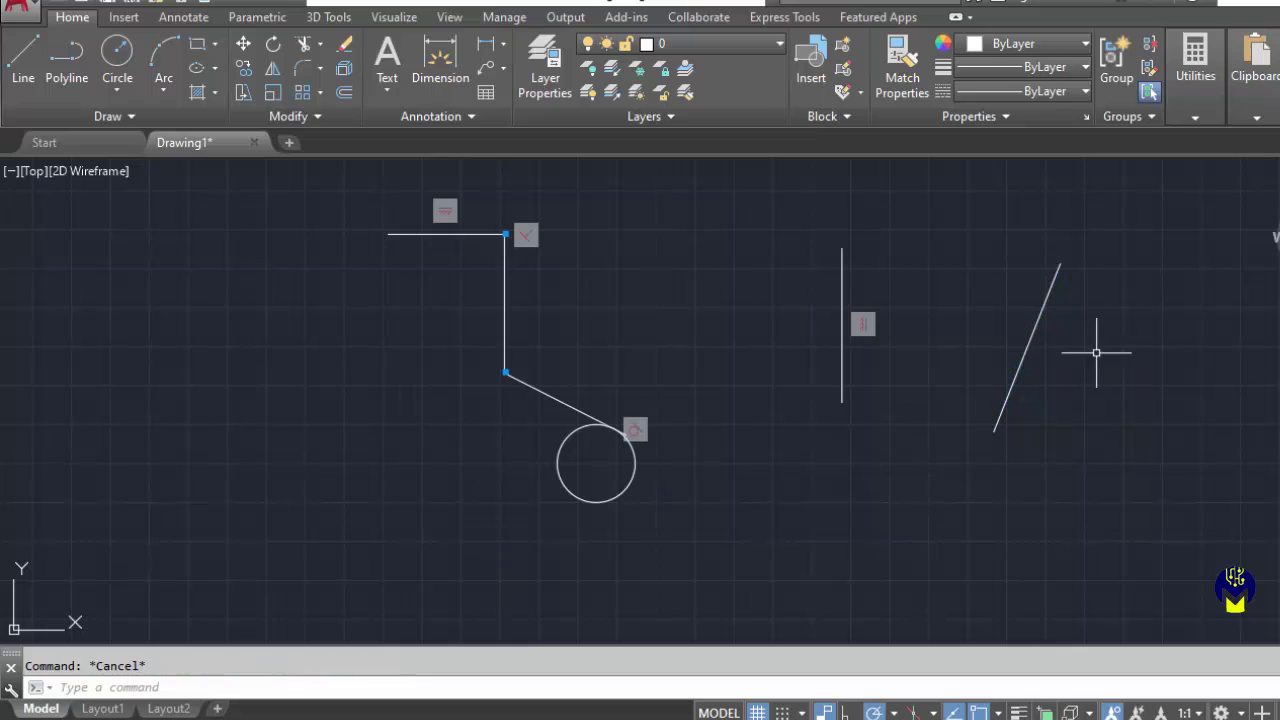
- Apply a Horizontal geometric constraint to the rightmost slanted line
{"action": "left_click", "coordinate": [257, 18]}
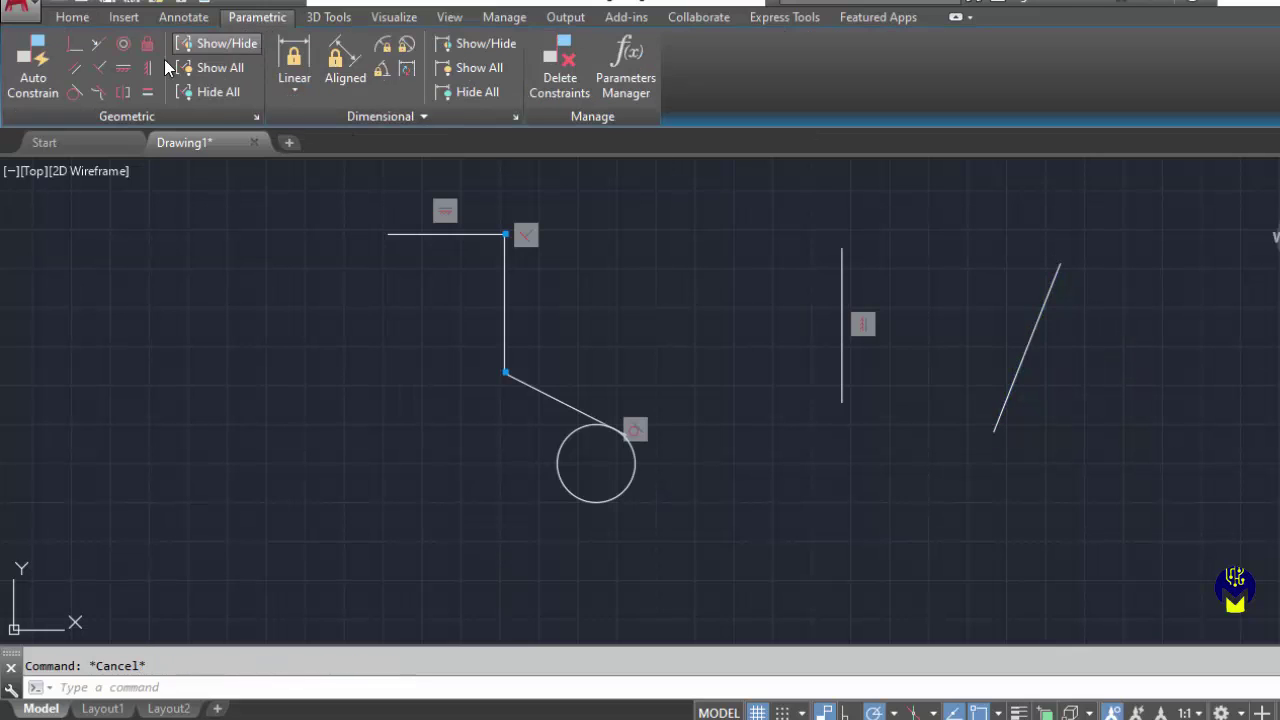
{"action": "left_click", "coordinate": [123, 69]}
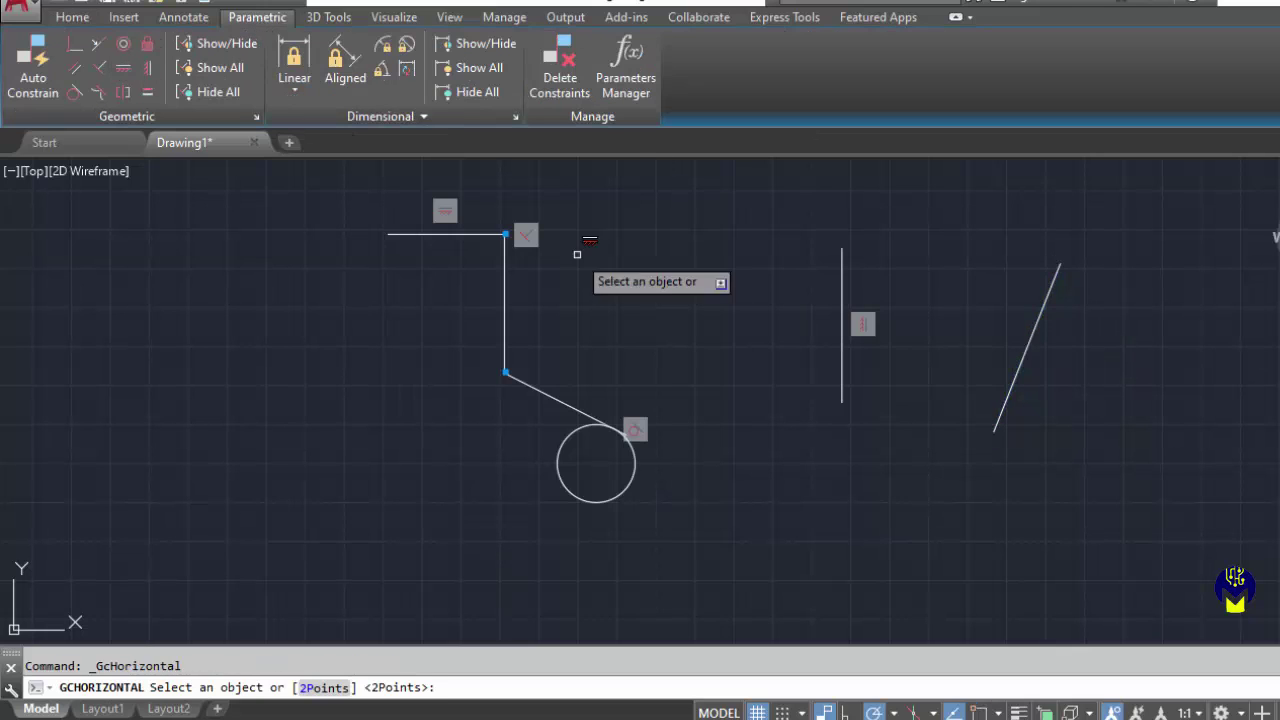
{"action": "left_click", "coordinate": [1050, 285]}
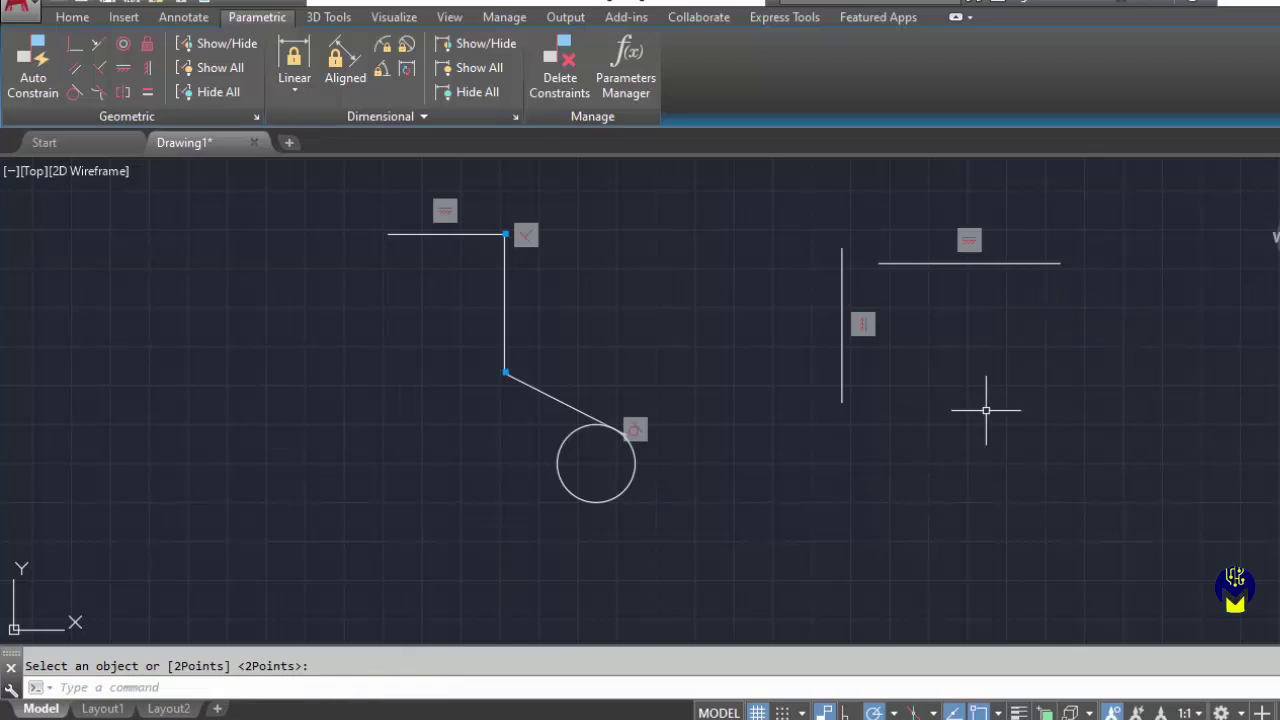
{"action": "key", "text": "Escape"}
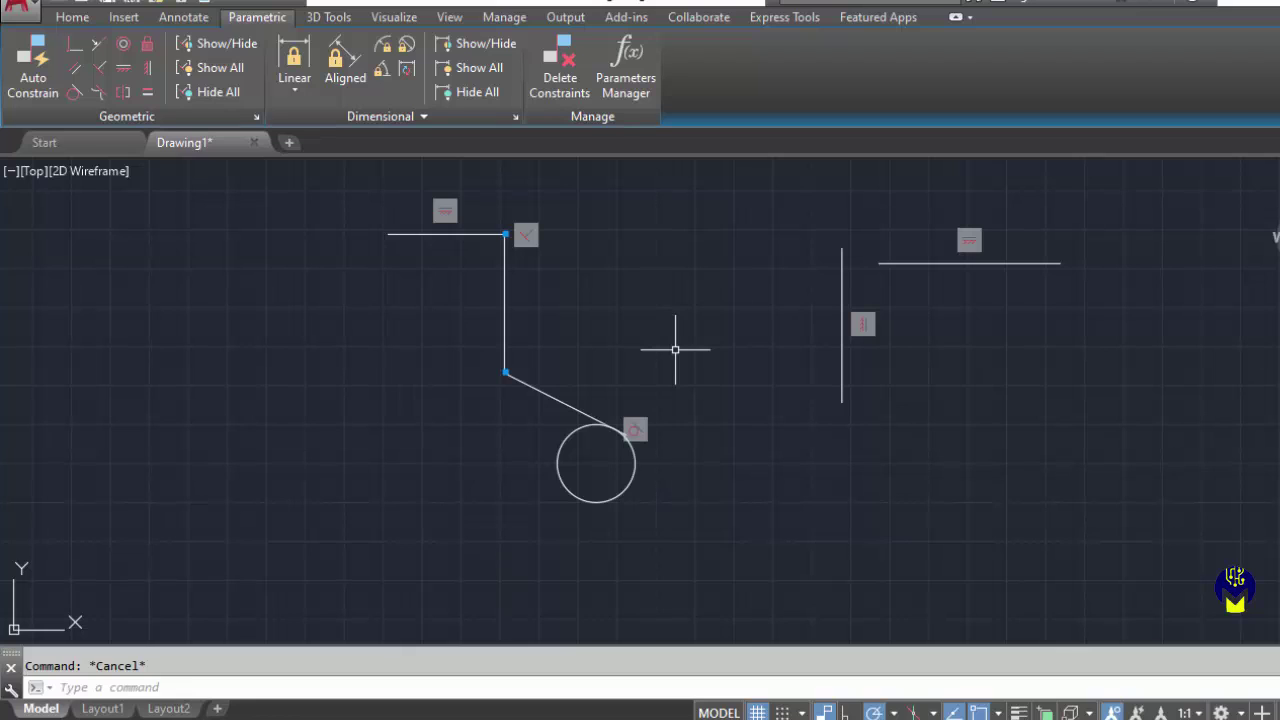
- Delete all constraints from the three connected lines and the circle
{"action": "left_click", "coordinate": [560, 65]}
{"action": "left_click", "coordinate": [349, 170]}
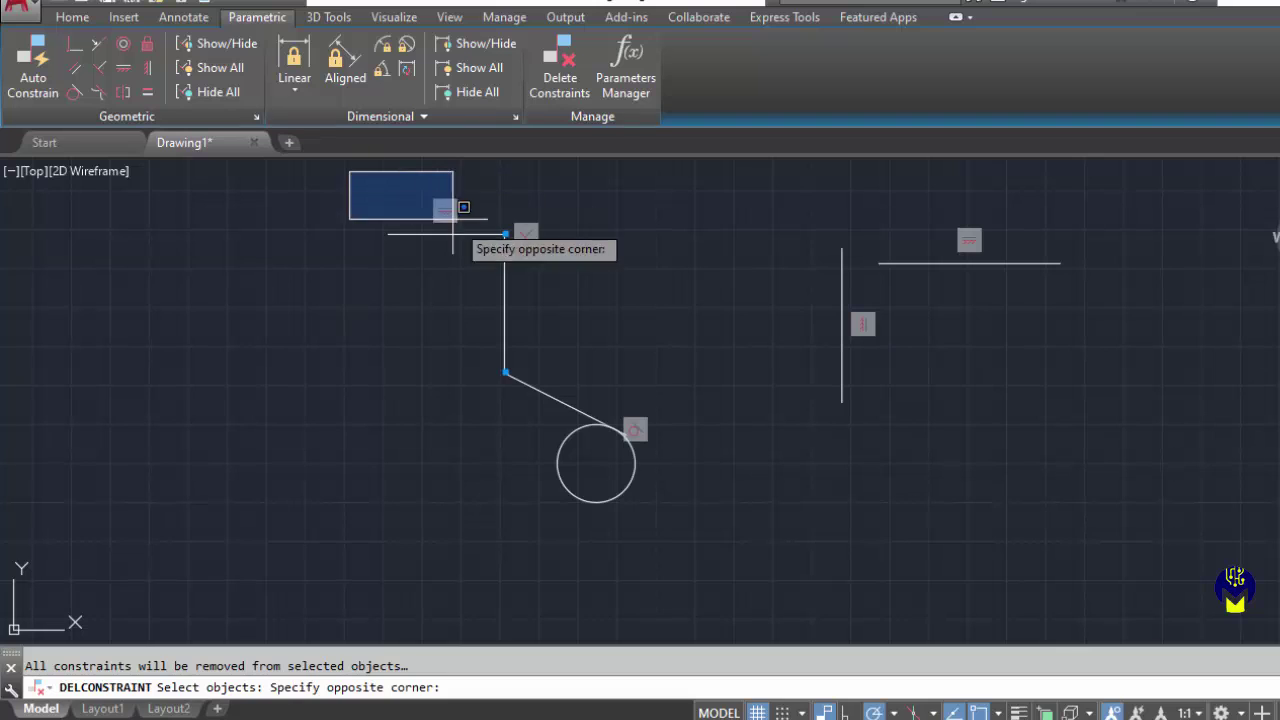
{"action": "left_click", "coordinate": [704, 545]}
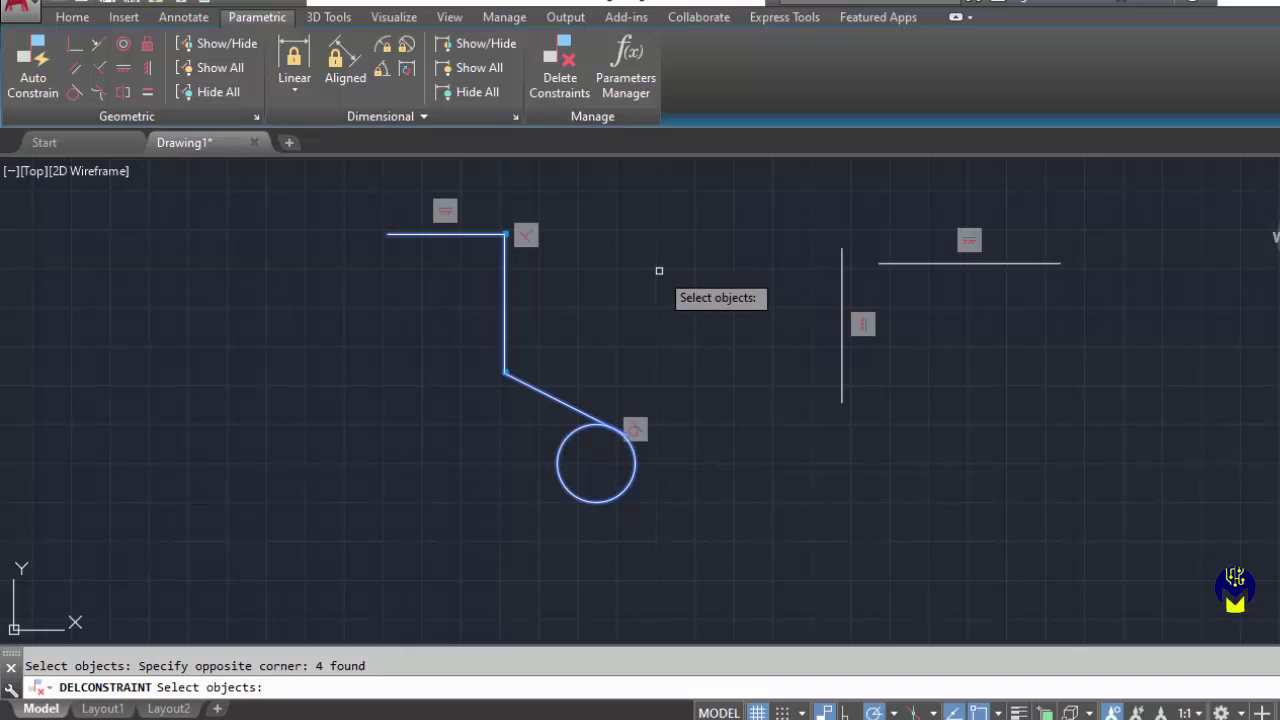
{"action": "key", "text": "Return"}
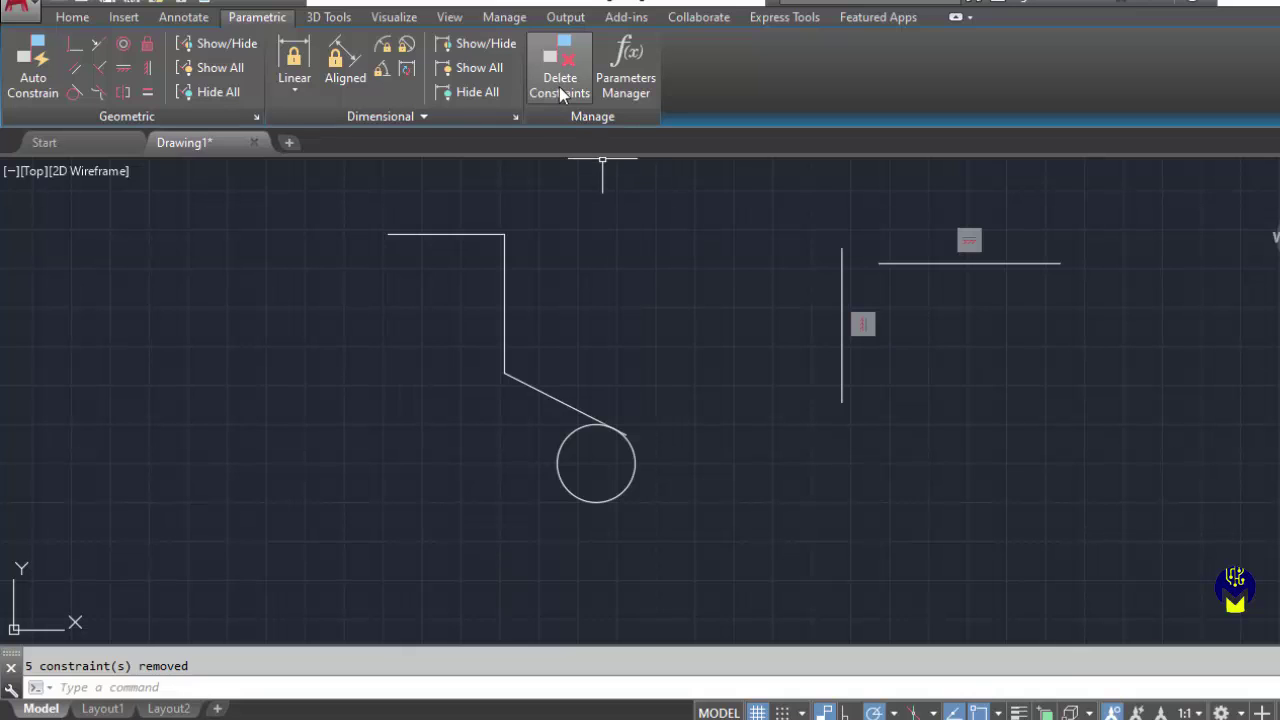
- Hide the separate vertical line's constraint marker and shift the line farther left by its upper endpoint grip
{"action": "left_click", "coordinate": [871, 339]}
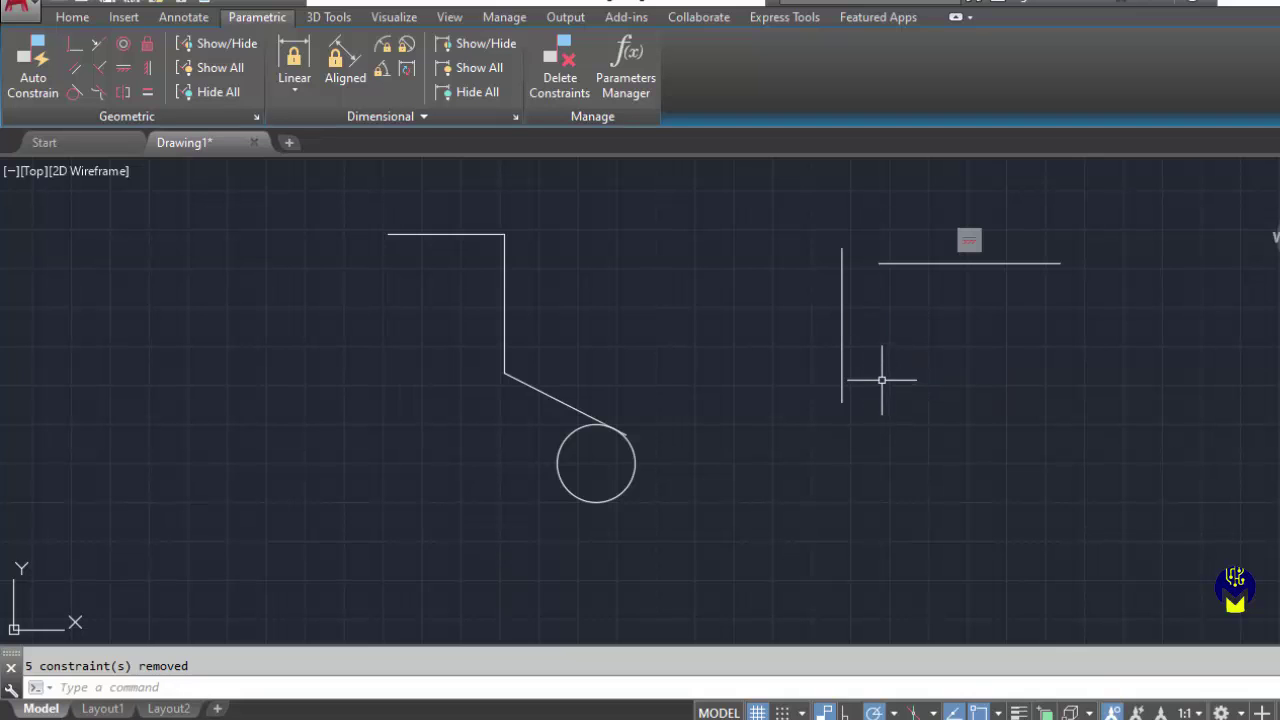
{"action": "left_click", "coordinate": [843, 274]}
{"action": "left_click", "coordinate": [843, 247]}
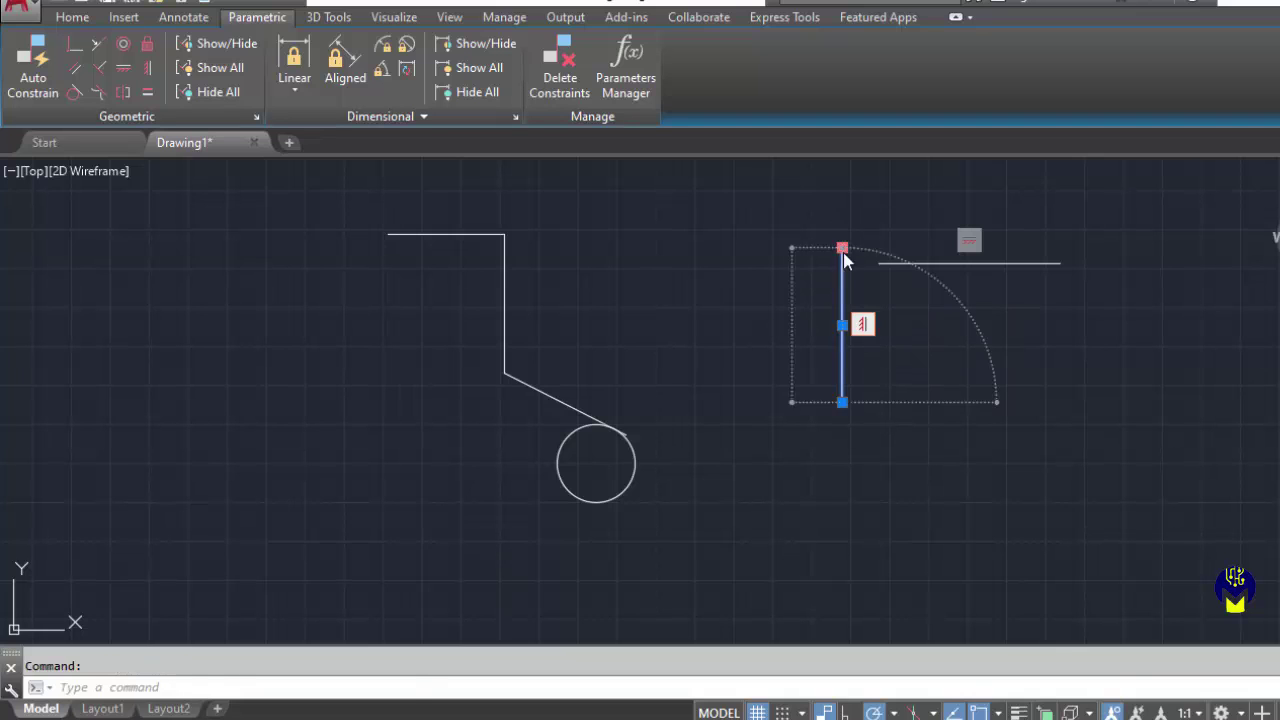
{"action": "left_click", "coordinate": [770, 247]}
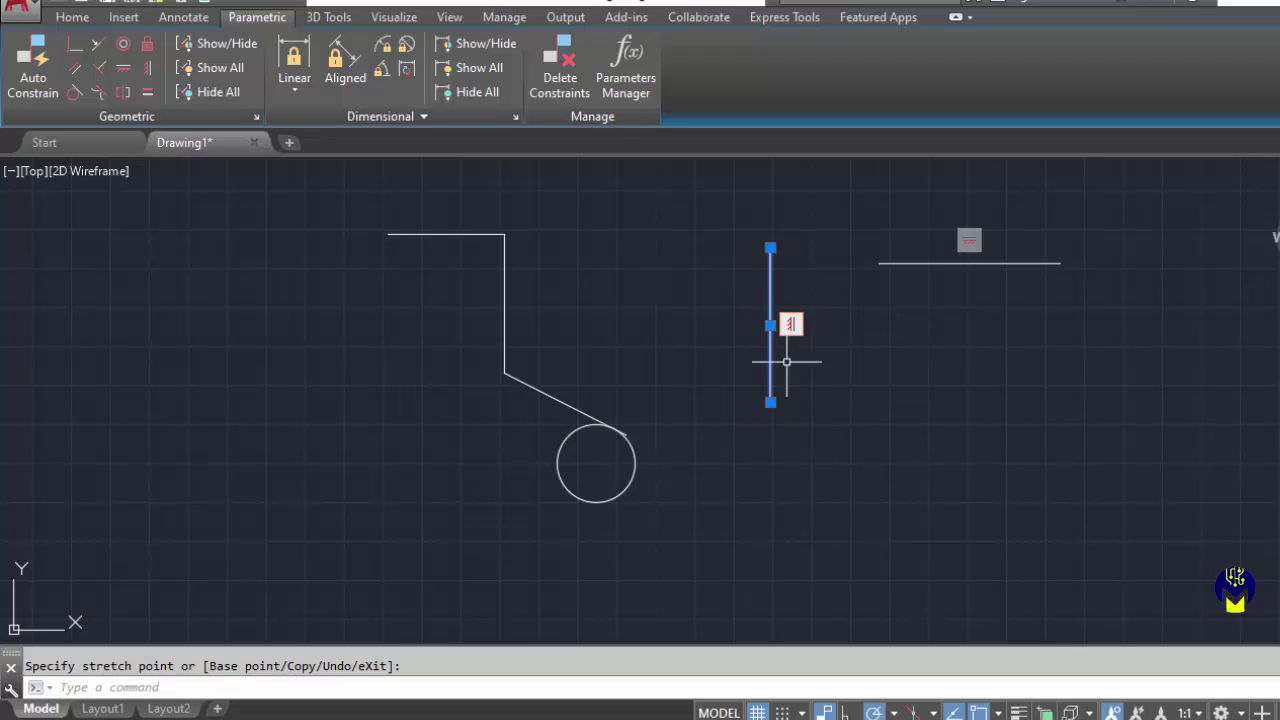
{"action": "key", "text": "Escape"}
{"action": "key", "text": "Escape"}
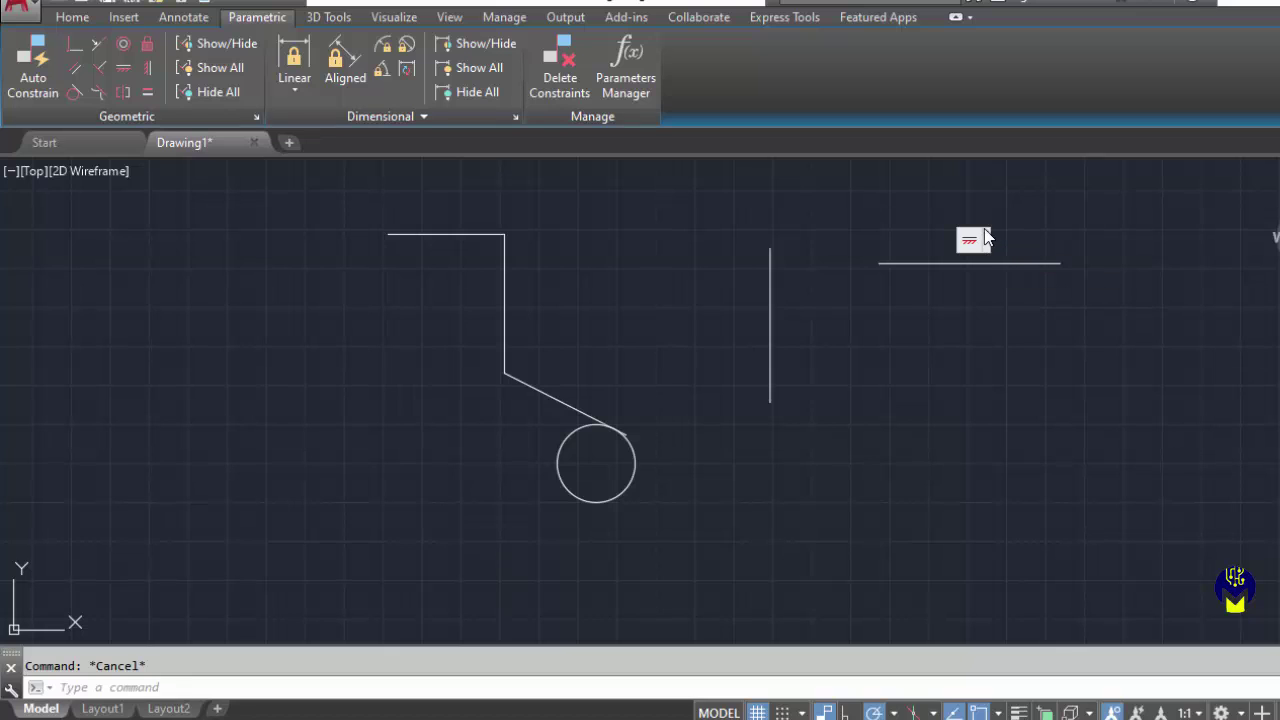
- Delete all constraints from the separate vertical line and the rightmost horizontal line
{"action": "left_click", "coordinate": [560, 62]}
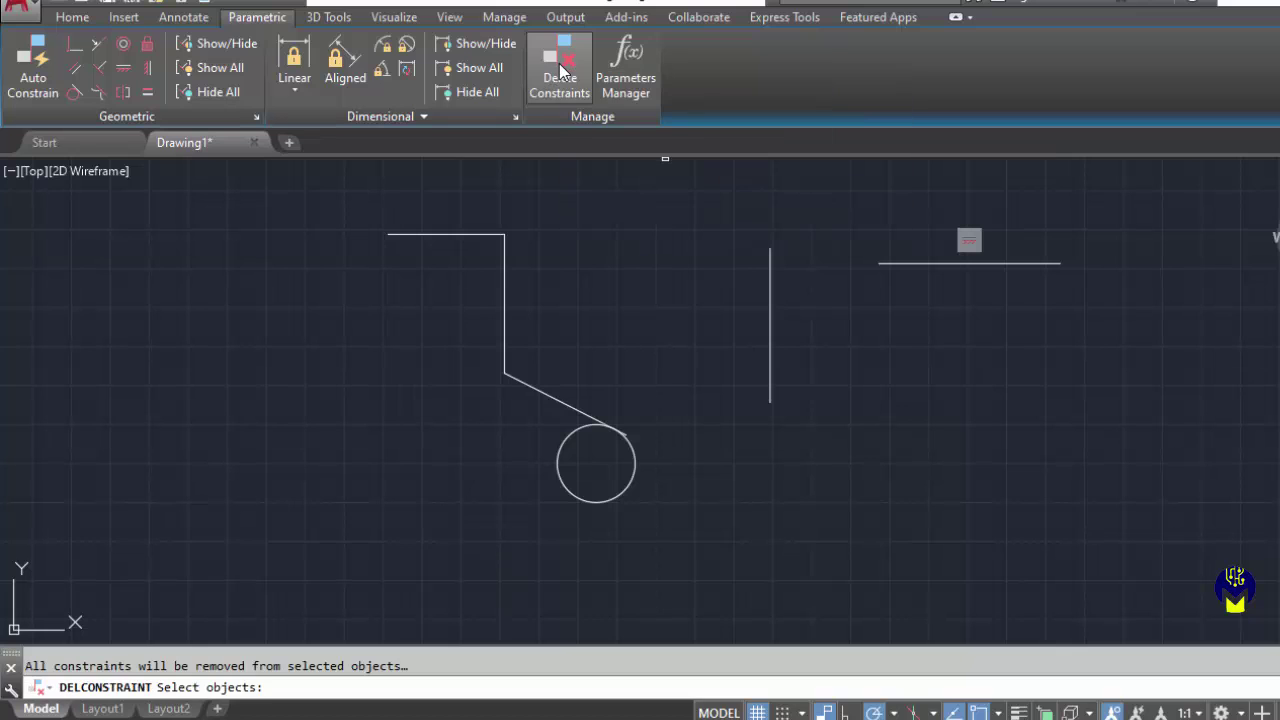
{"action": "left_click", "coordinate": [686, 198]}
{"action": "left_click", "coordinate": [1176, 482]}
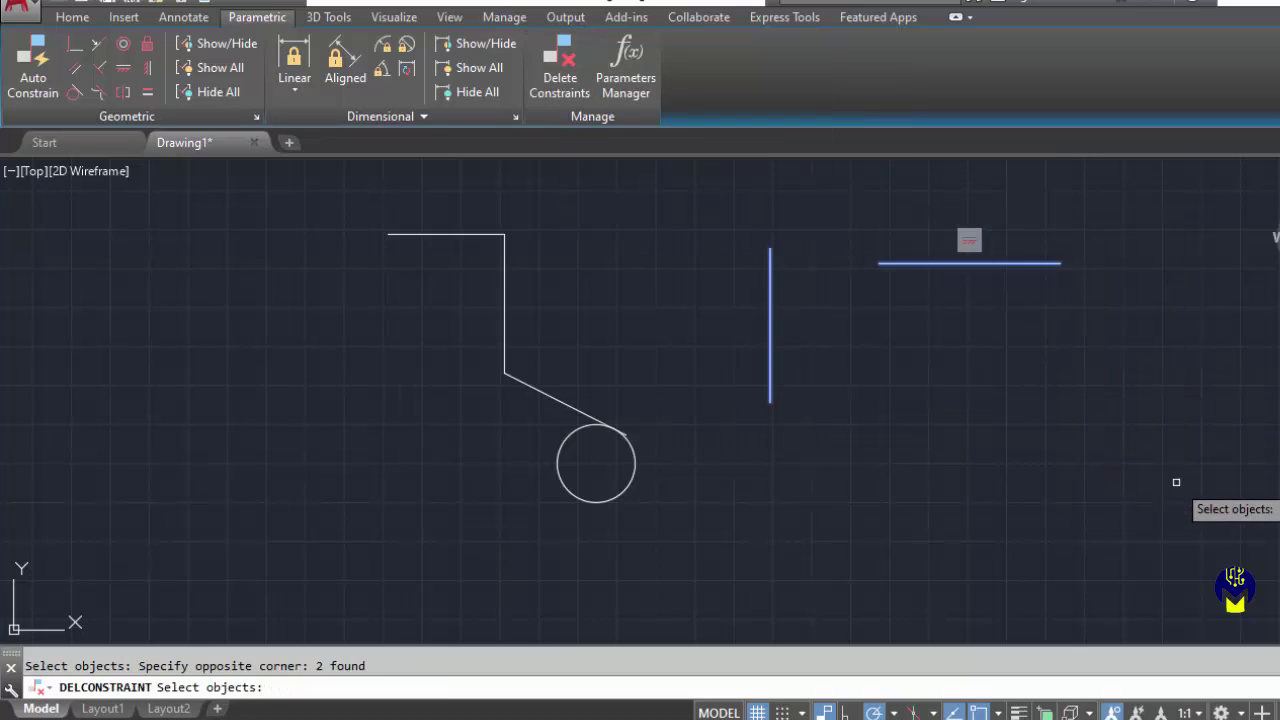
{"action": "key", "text": "Return"}
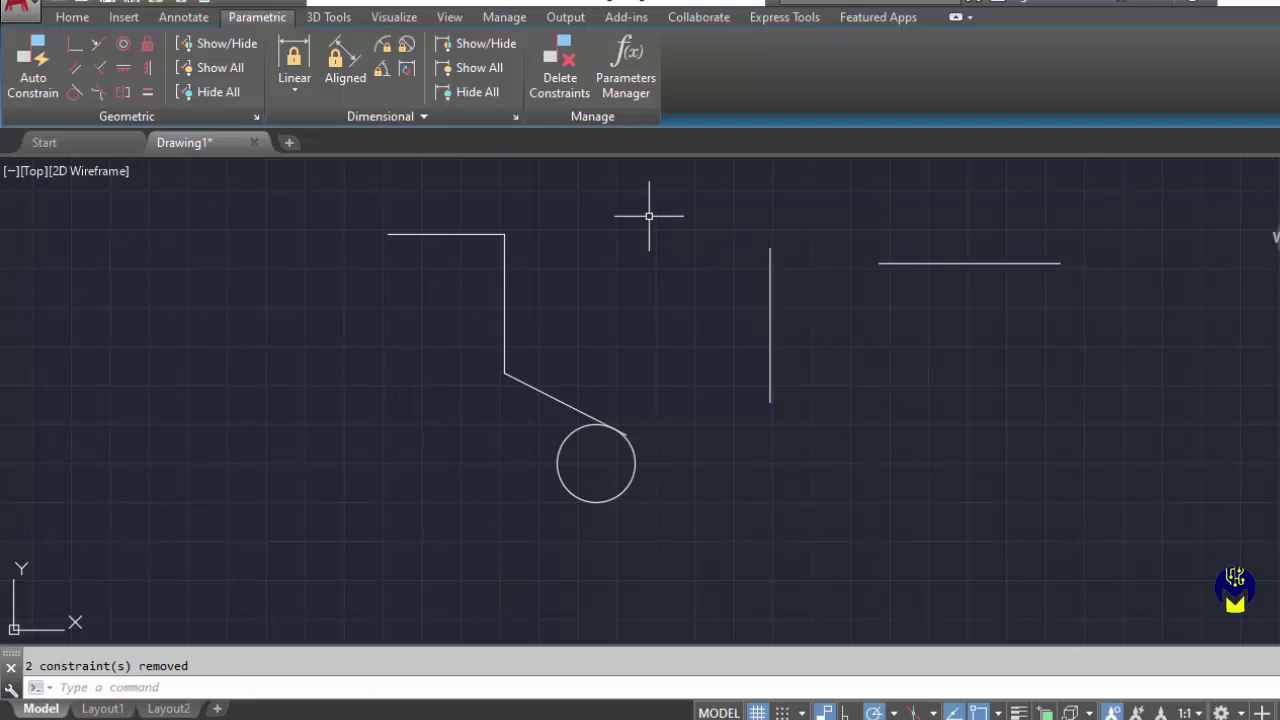
- Stretch the separate vertical line's upper endpoint horizontally to the left so that the line slants
{"action": "left_click", "coordinate": [771, 267]}
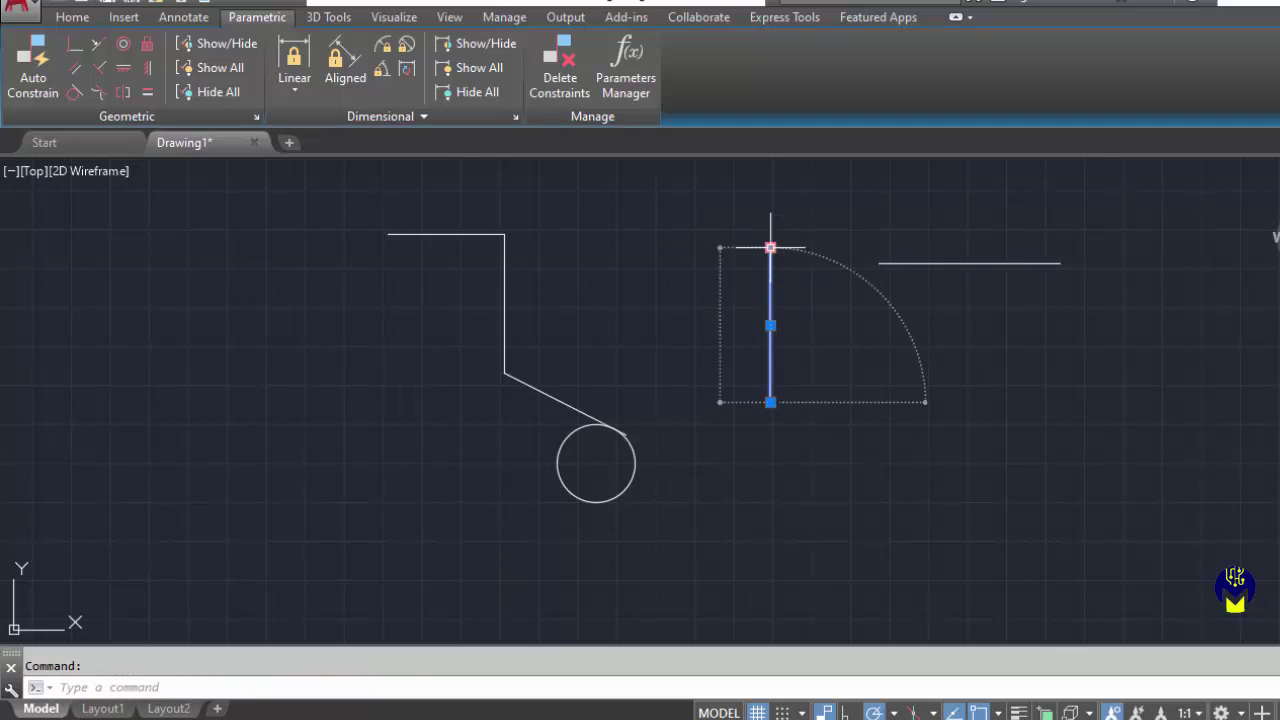
{"action": "left_click", "coordinate": [770, 247]}
{"action": "left_click", "coordinate": [707, 247]}
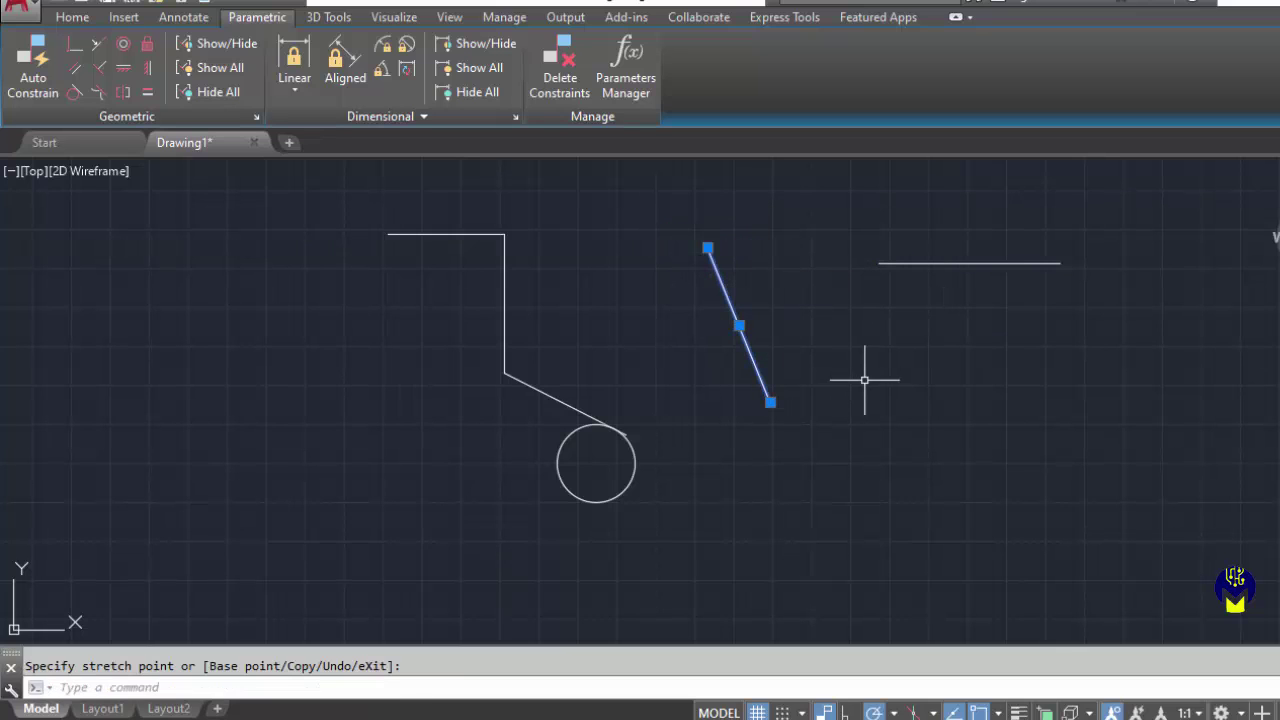
{"action": "key", "text": "Escape"}
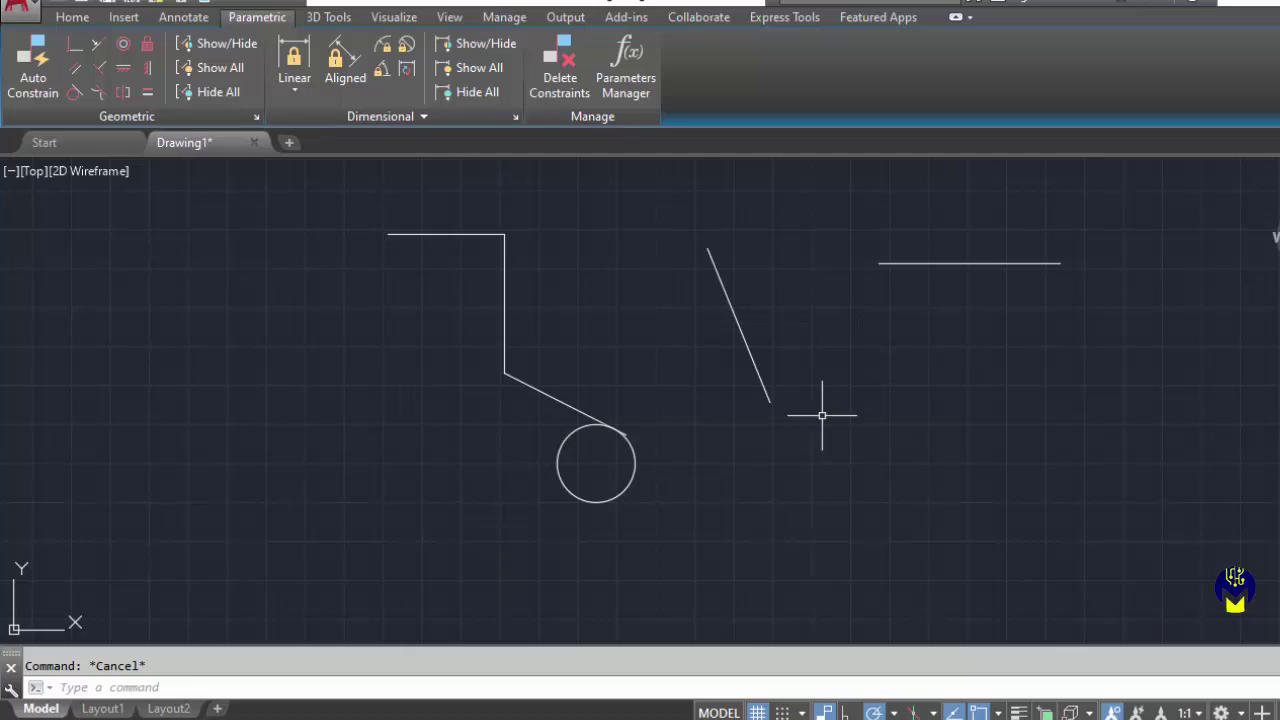
- Turn off Infer Constraints and erase all objects in the drawing
{"action": "left_click", "coordinate": [826, 712]}
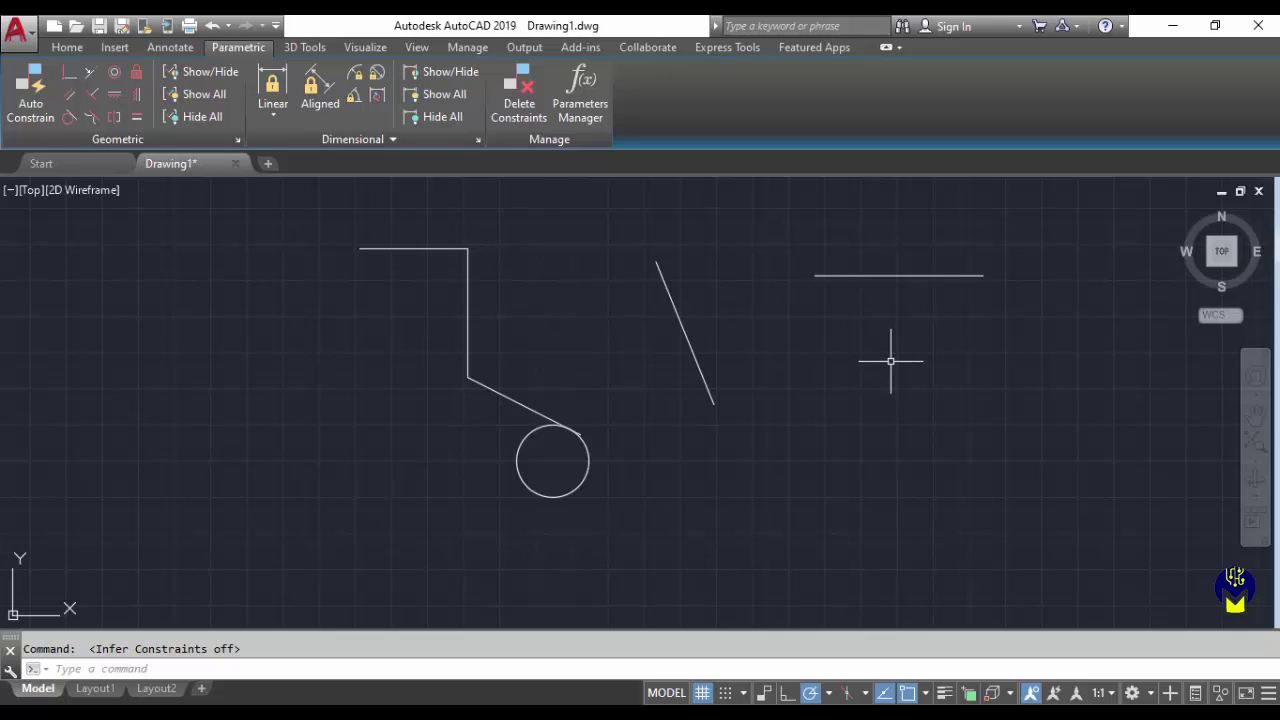
{"action": "key", "text": "ctrl+a"}
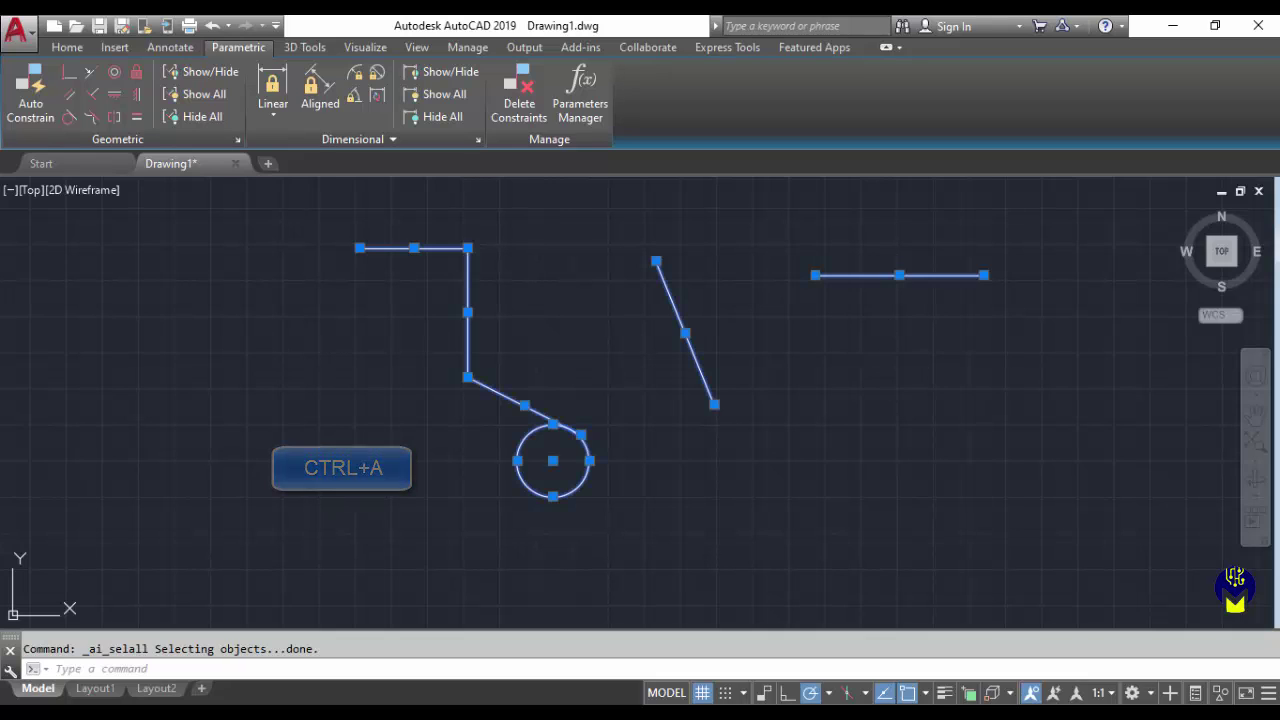
{"action": "key", "text": "Delete"}
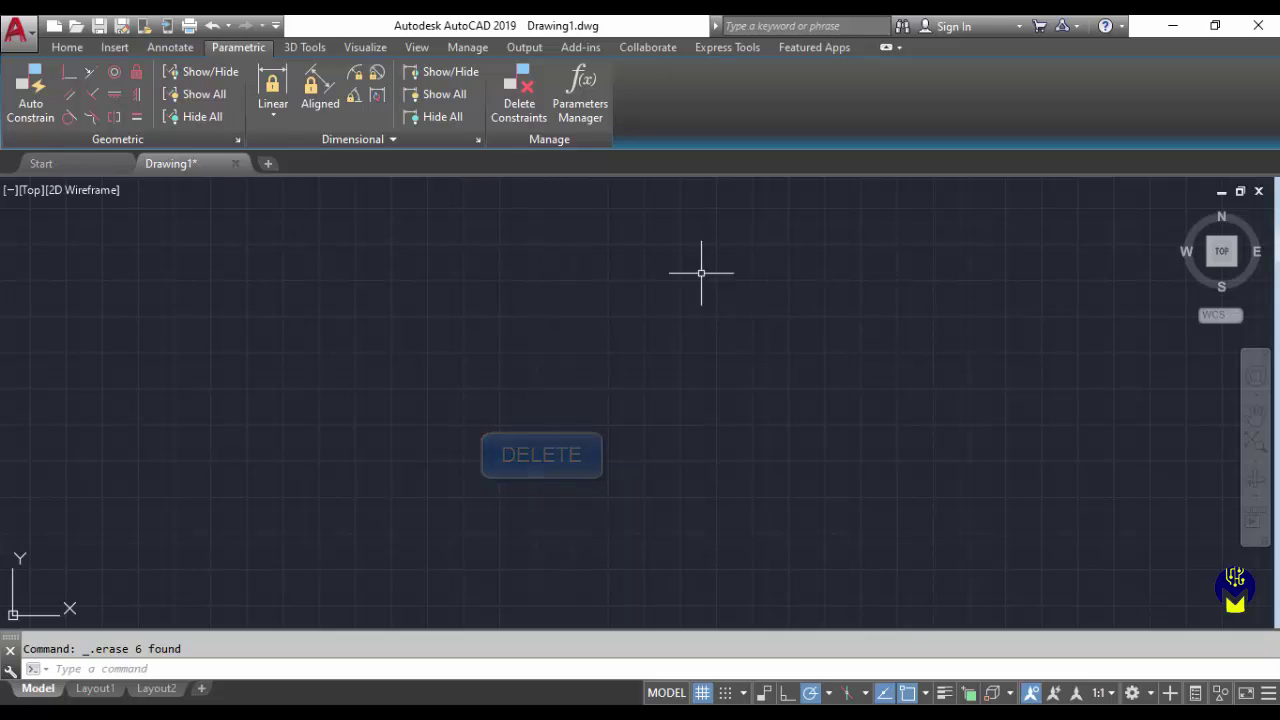
- Remove the Infer Constraints toggle from the status bar through its customization list
{"action": "left_click", "coordinate": [64, 46]}
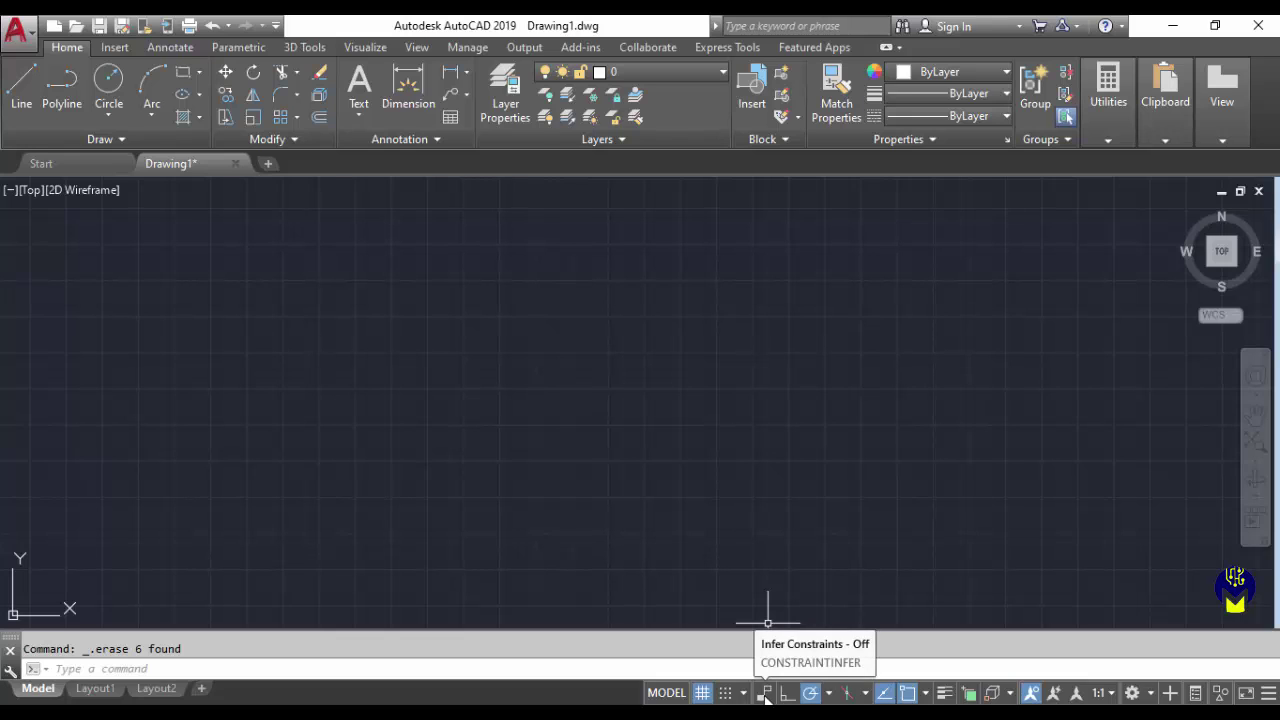
{"action": "left_click", "coordinate": [1268, 694]}
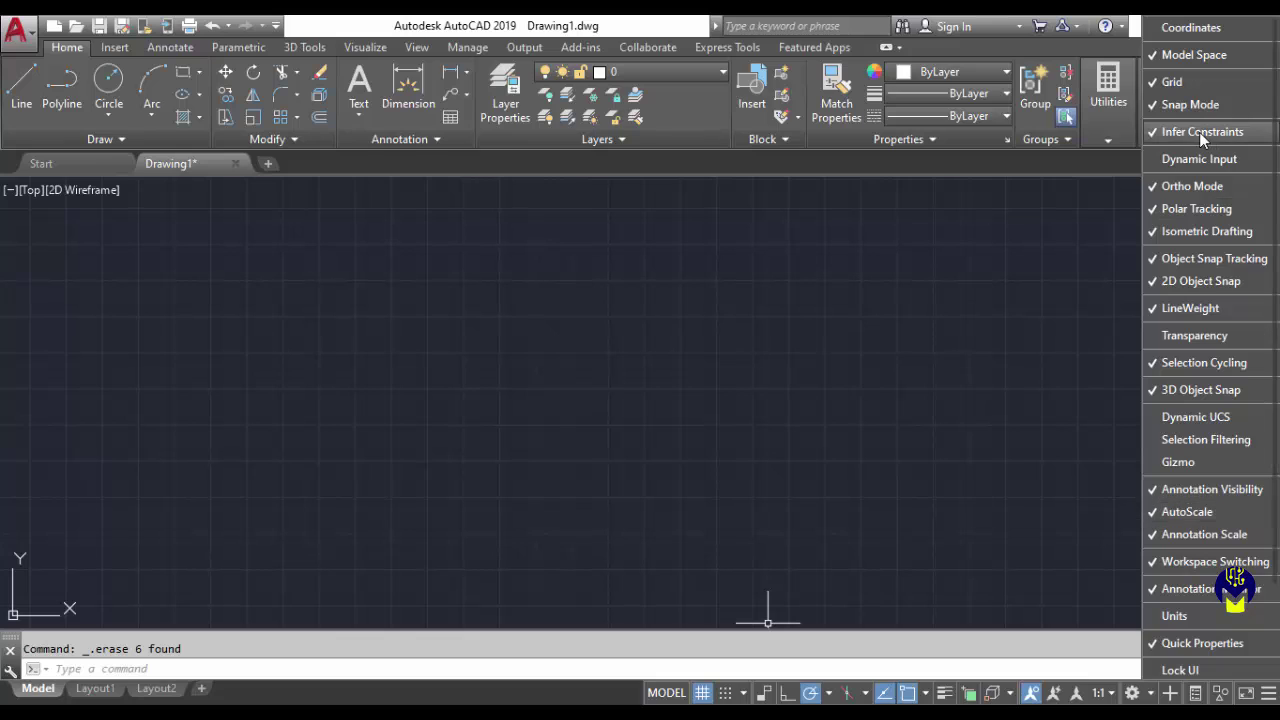
{"action": "left_click", "coordinate": [1163, 132]}
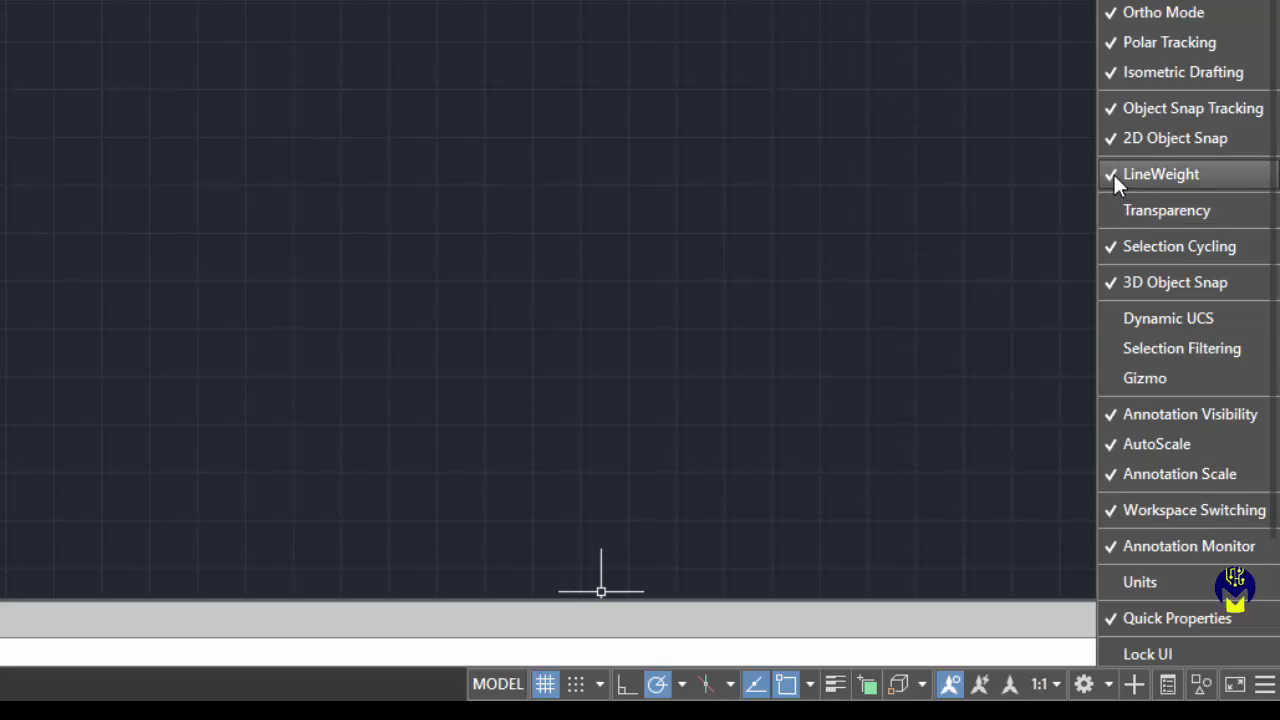
- Switch the LineWeight toggle's status bar visibility off and on again, and close the customization list
{"action": "left_click", "coordinate": [1116, 176]}
{"action": "left_click", "coordinate": [1116, 176]}
{"action": "left_click", "coordinate": [1114, 176]}
{"action": "left_click", "coordinate": [1114, 176]}
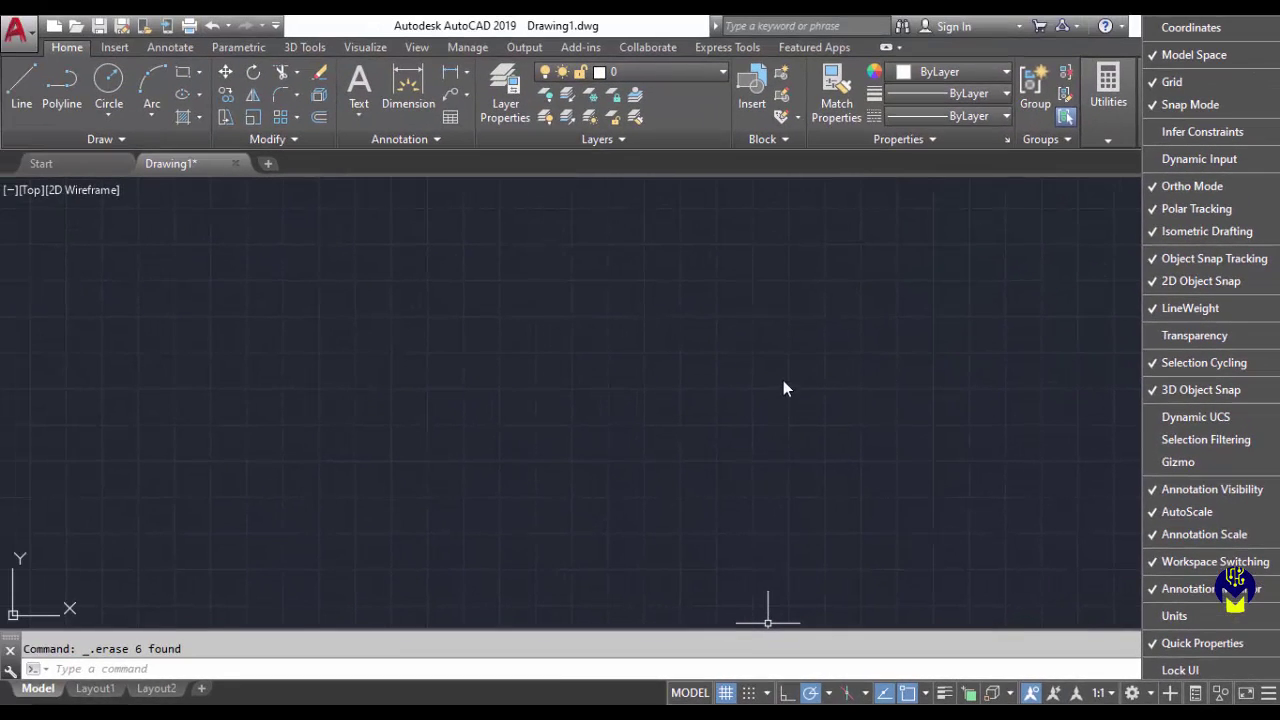
{"action": "left_click", "coordinate": [801, 302]}
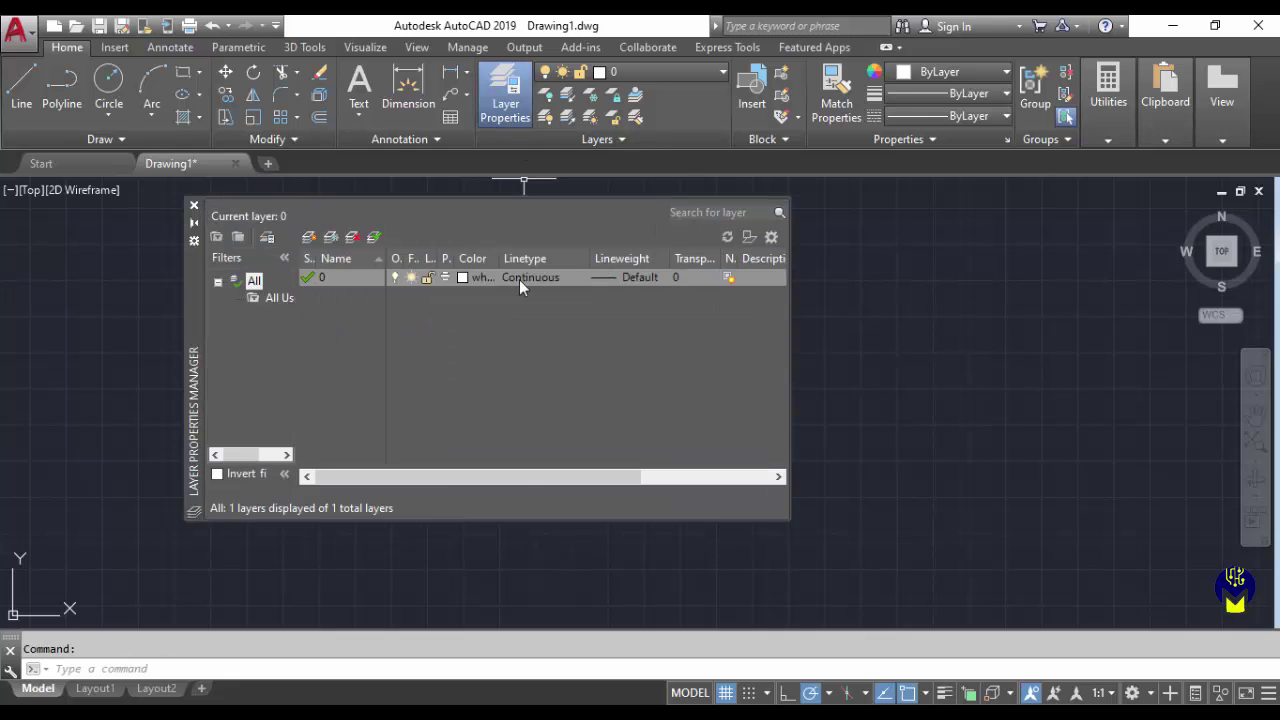
- Create a new layer named center and set its color to yellow
{"action": "left_click", "coordinate": [308, 237]}
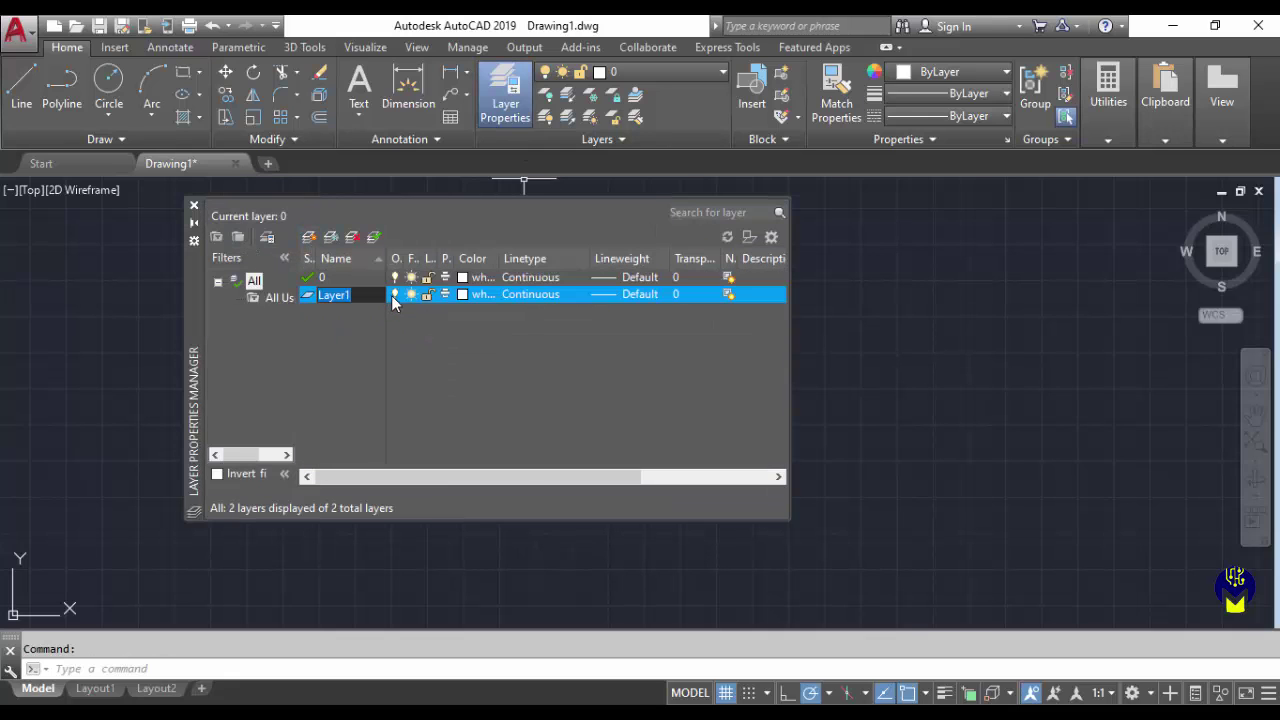
{"action": "type", "text": "center"}
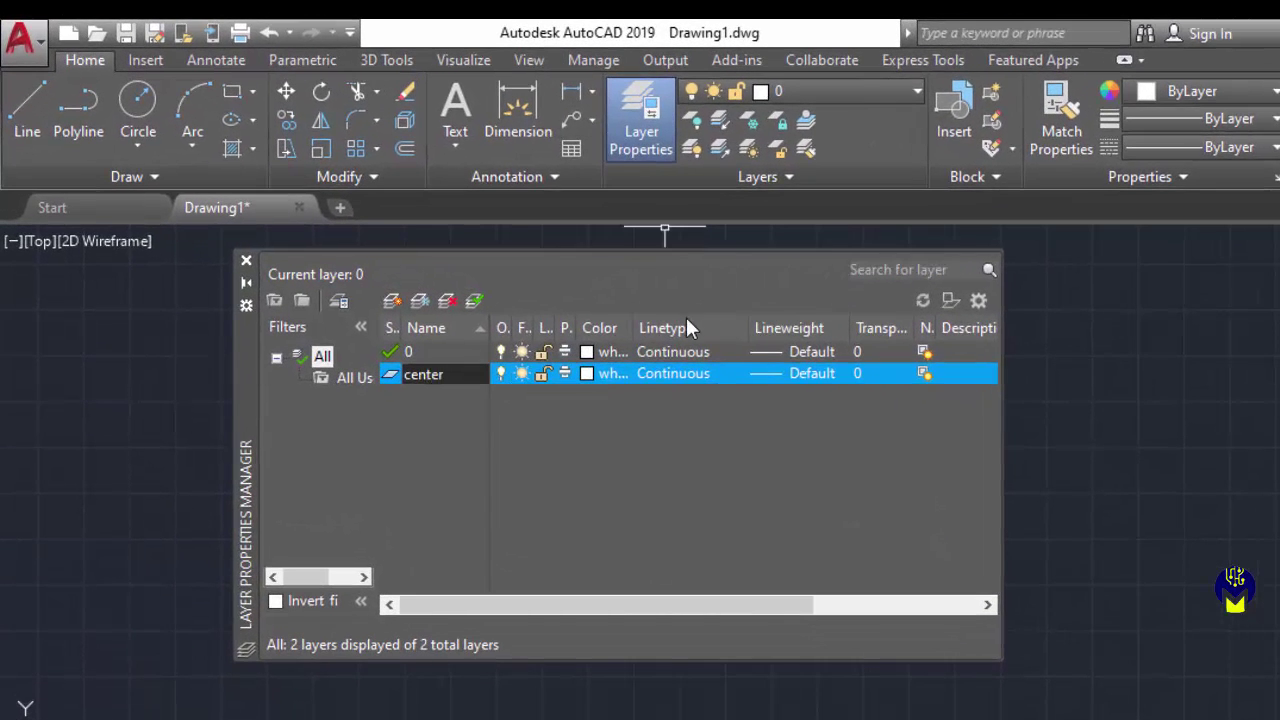
{"action": "left_click", "coordinate": [587, 373]}
{"action": "left_click", "coordinate": [587, 373]}
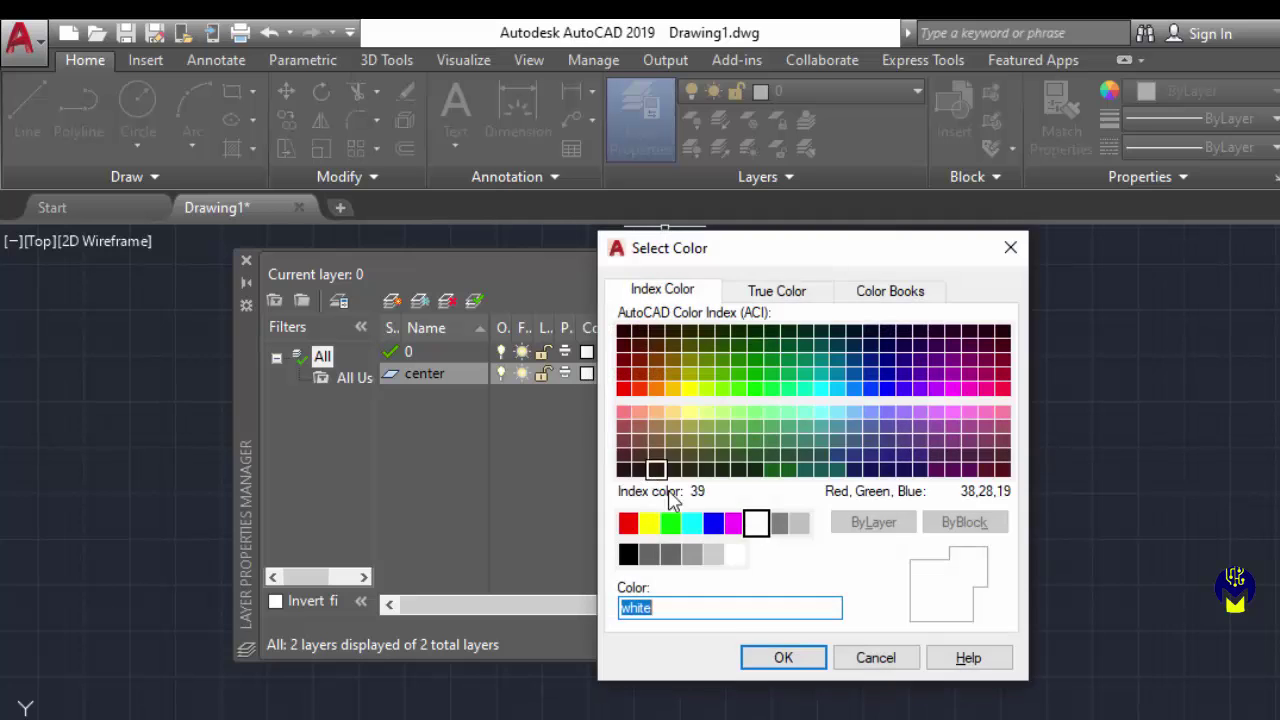
{"action": "left_click", "coordinate": [649, 522]}
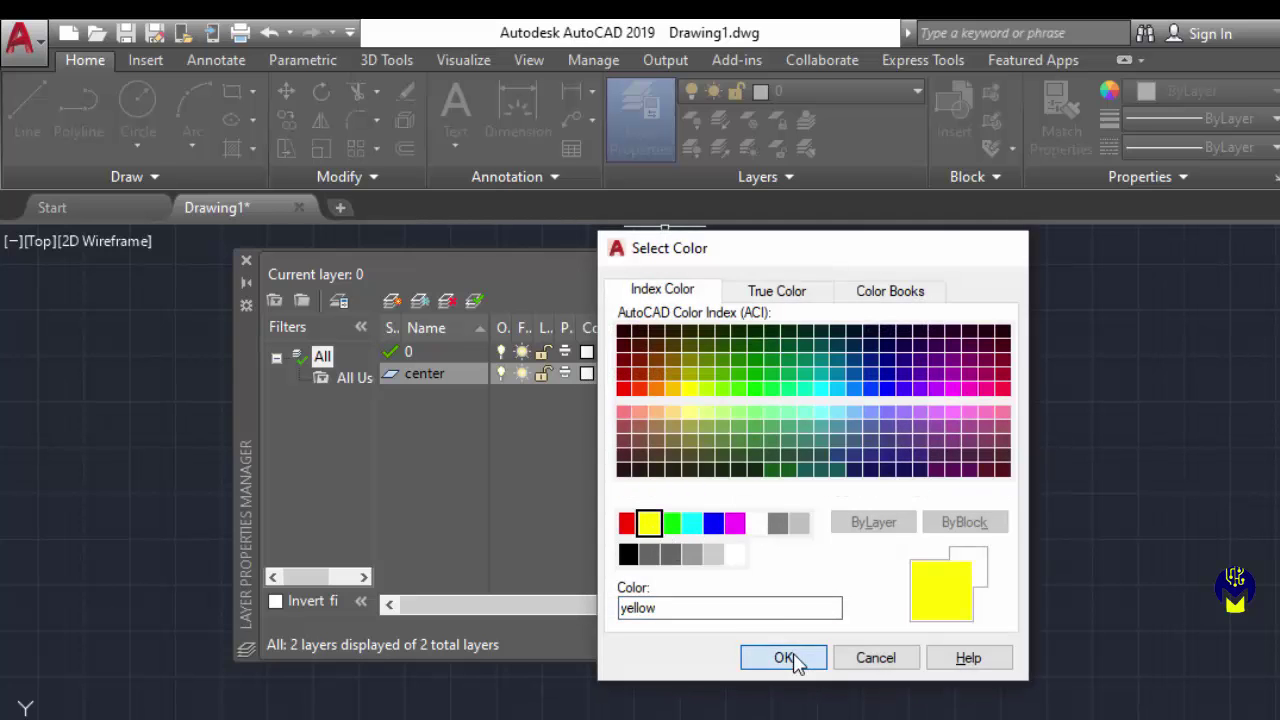
{"action": "left_click", "coordinate": [793, 661]}
- Load the ISO long-dash dot linetype ACAD_ISO04W100 and assign it to the center layer
{"action": "left_click", "coordinate": [682, 376]}
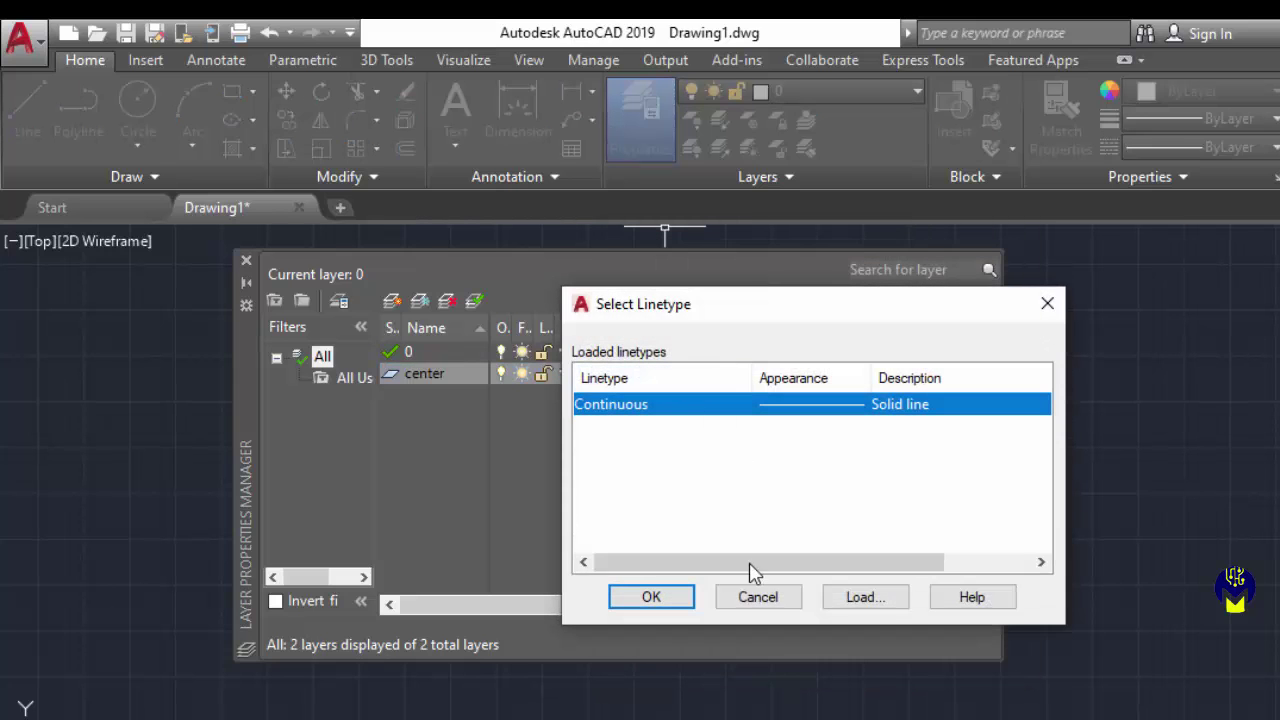
{"action": "left_click", "coordinate": [862, 598]}
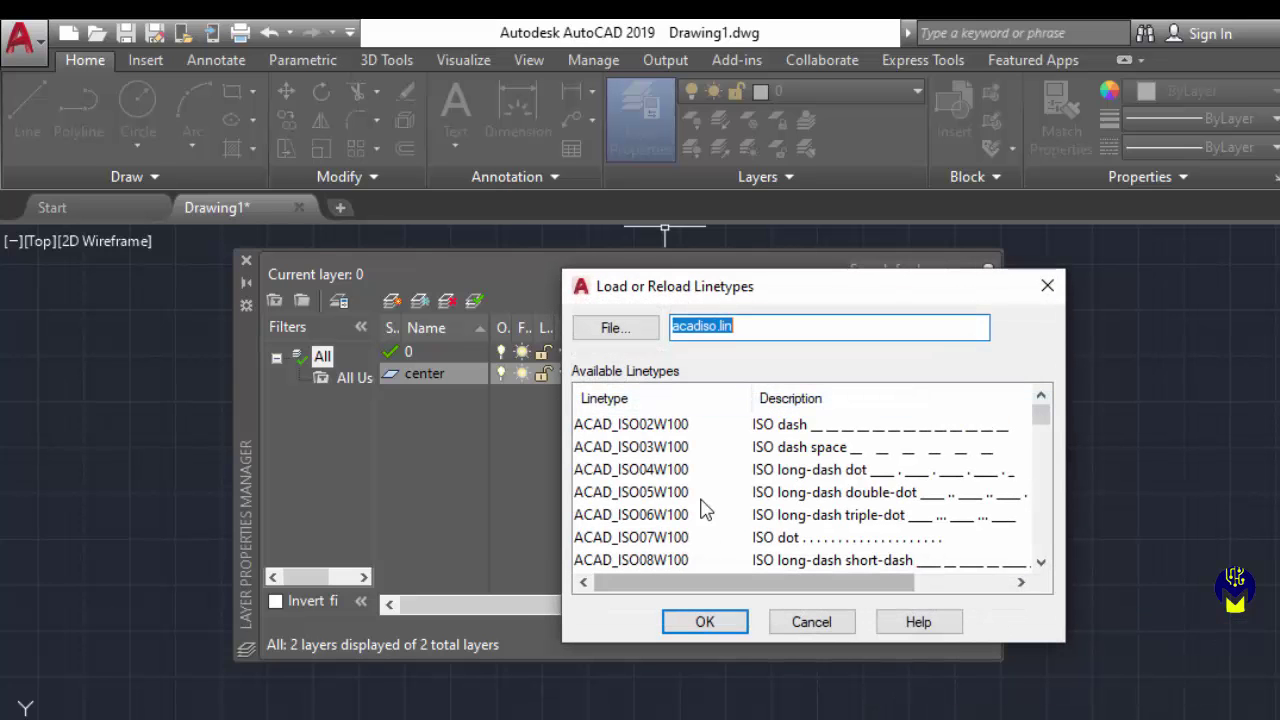
{"action": "left_click", "coordinate": [655, 469]}
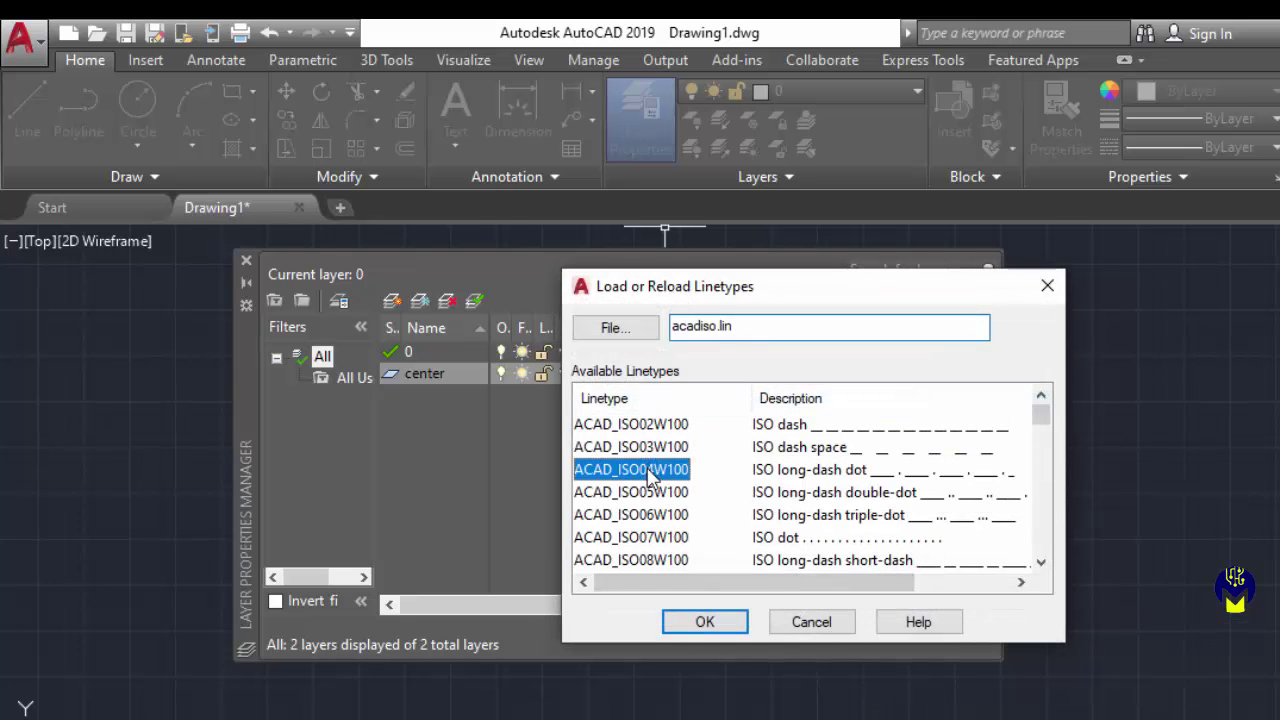
{"action": "left_click", "coordinate": [704, 621]}
{"action": "left_click", "coordinate": [655, 404]}
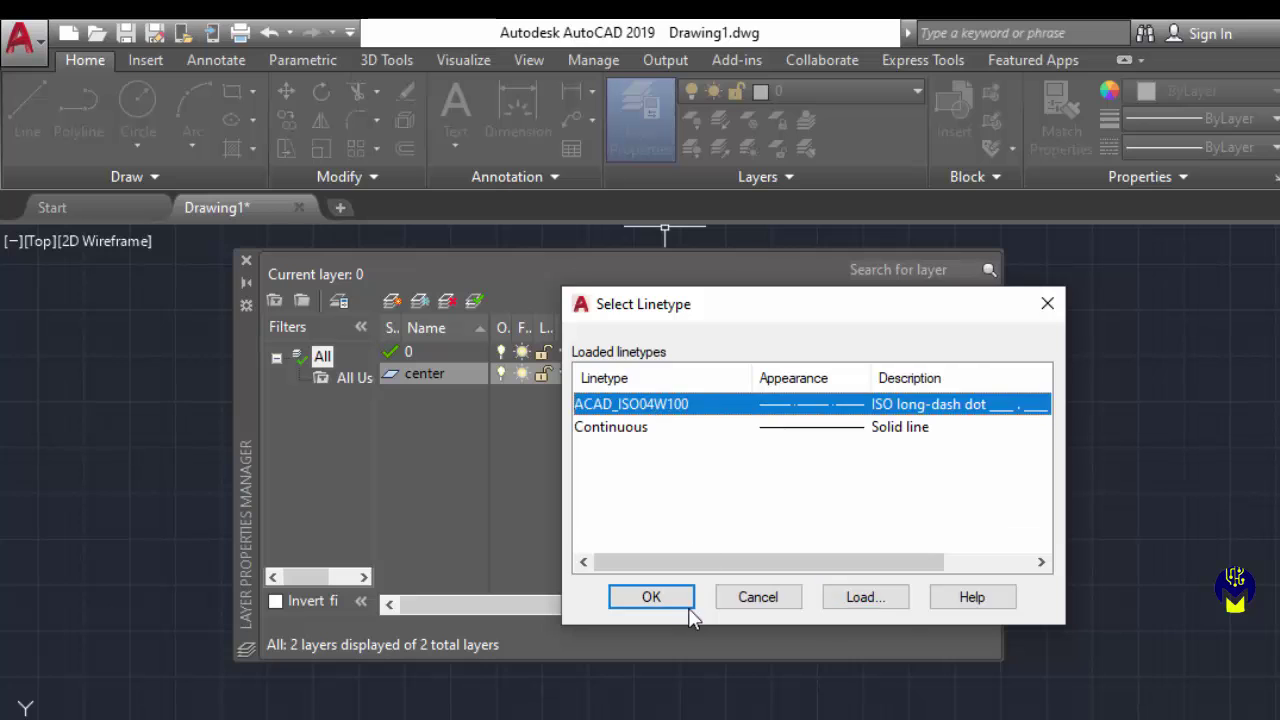
{"action": "left_click", "coordinate": [652, 597]}
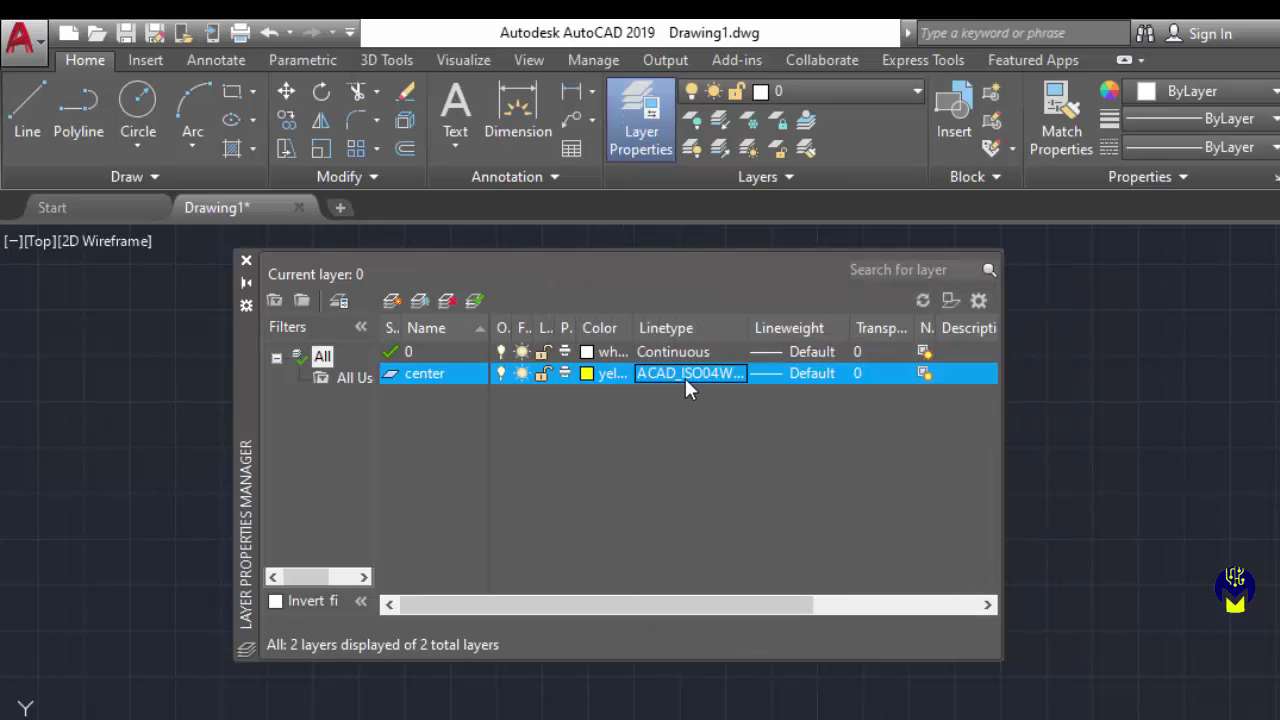
- Set the center layer's lineweight to 0.30 mm
{"action": "left_click", "coordinate": [812, 373]}
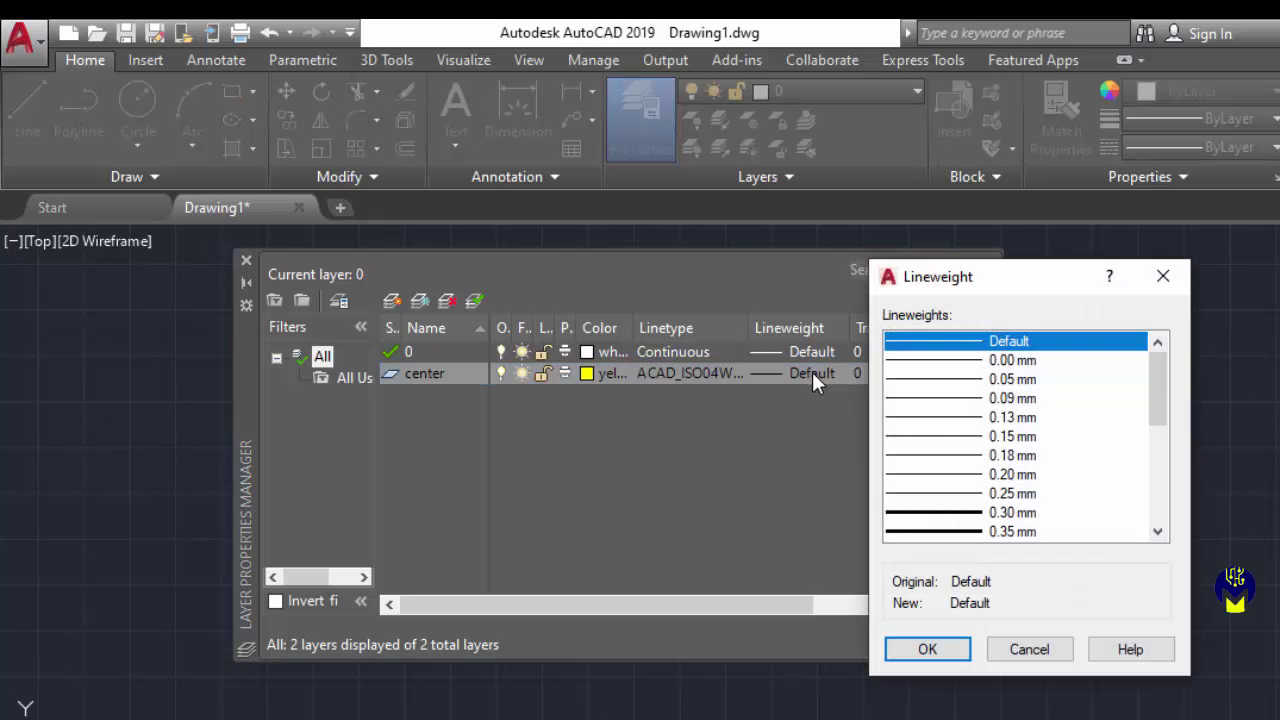
{"action": "left_click", "coordinate": [954, 514]}
{"action": "left_click", "coordinate": [943, 651]}
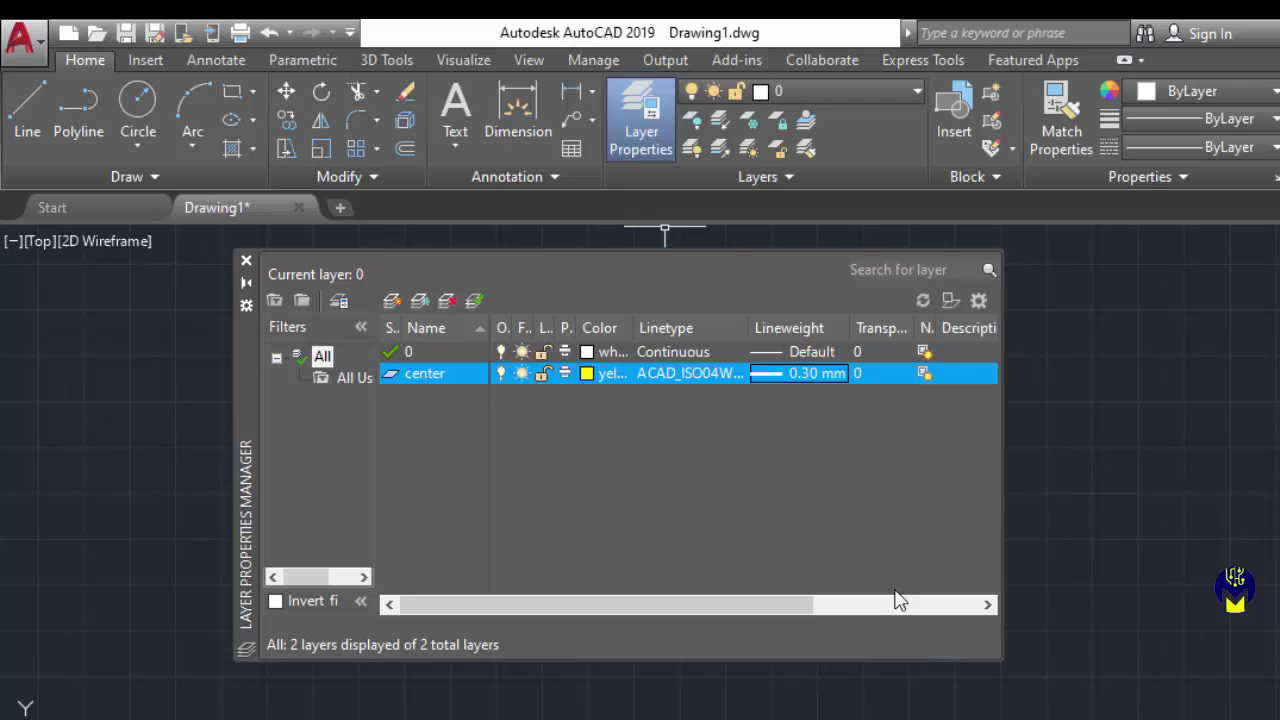
- Set layer 0's lineweight to 0.50 mm and close the layer properties manager
{"action": "left_click", "coordinate": [825, 352]}
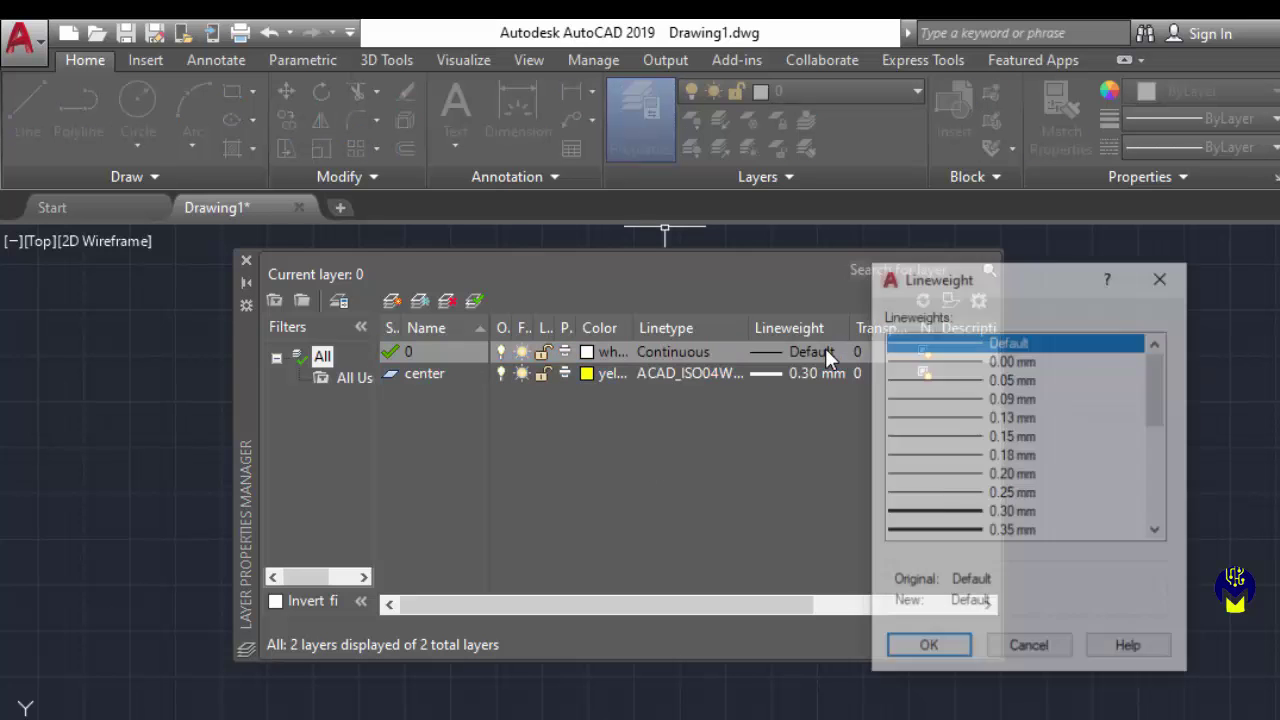
{"action": "scroll", "coordinate": [1010, 460], "scroll_direction": "down", "scroll_amount": 3}
{"action": "left_click", "coordinate": [1007, 458]}
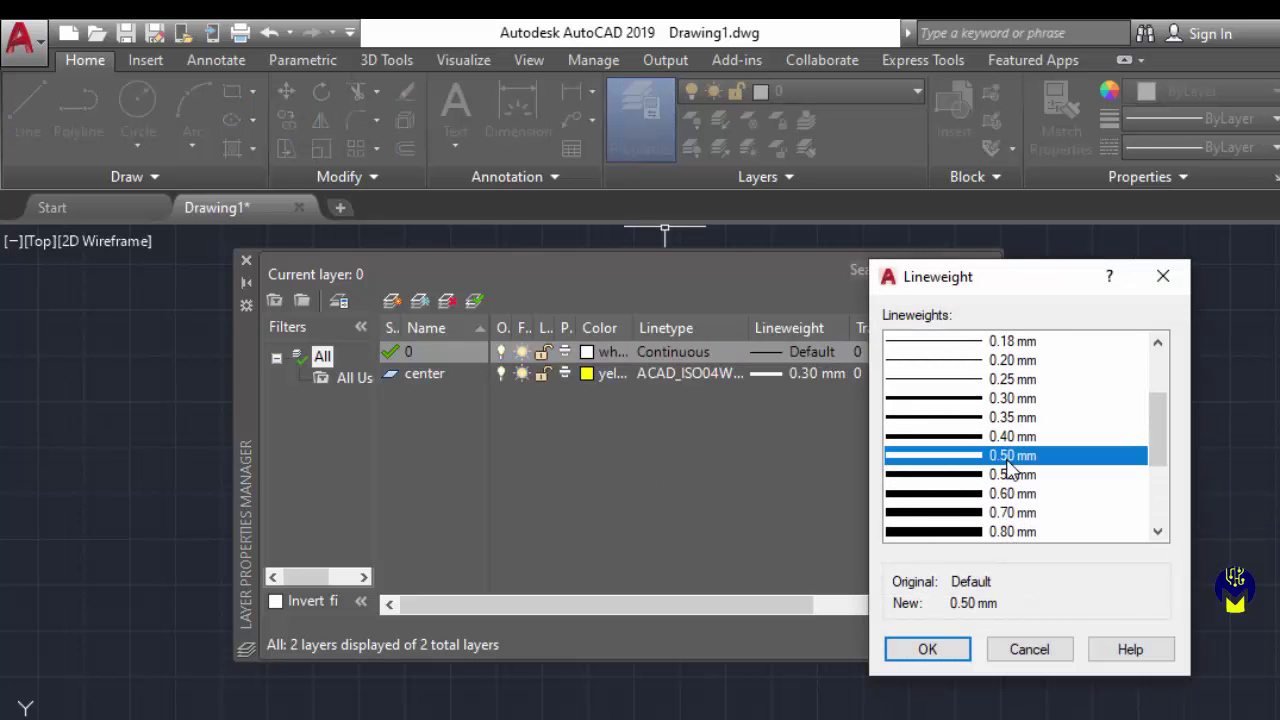
{"action": "left_click", "coordinate": [940, 650]}
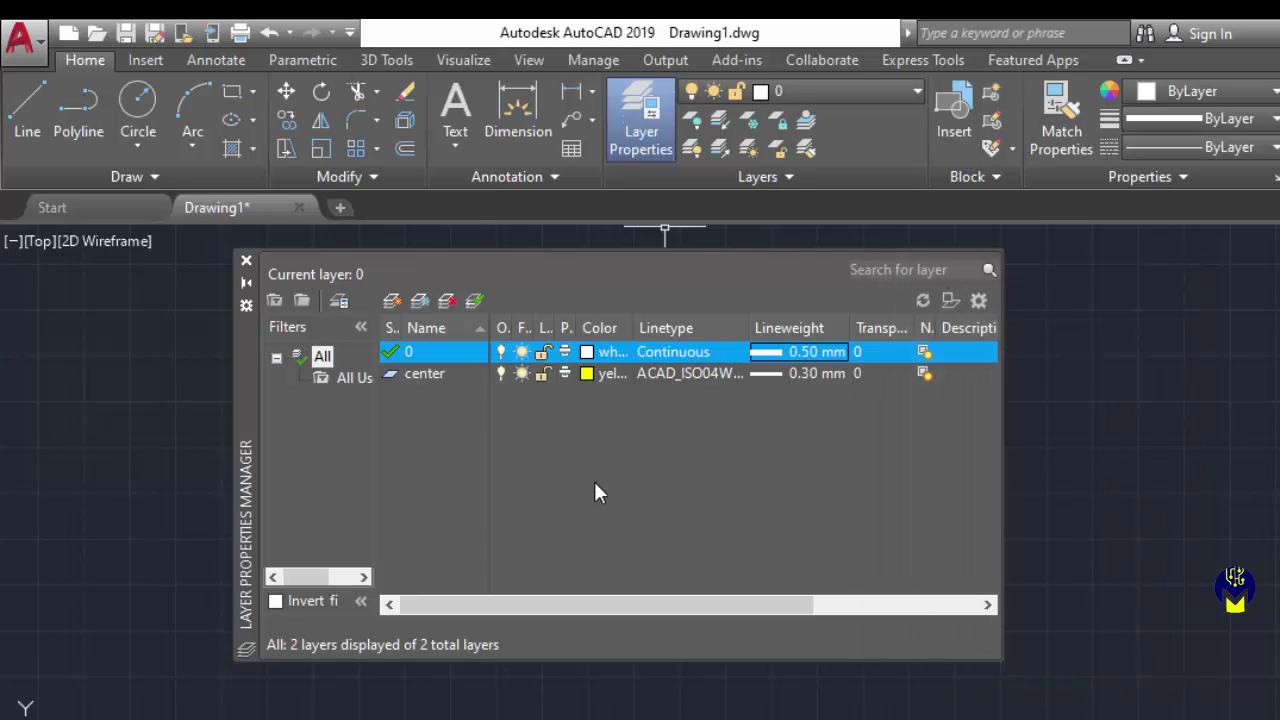
{"action": "left_click", "coordinate": [247, 268]}
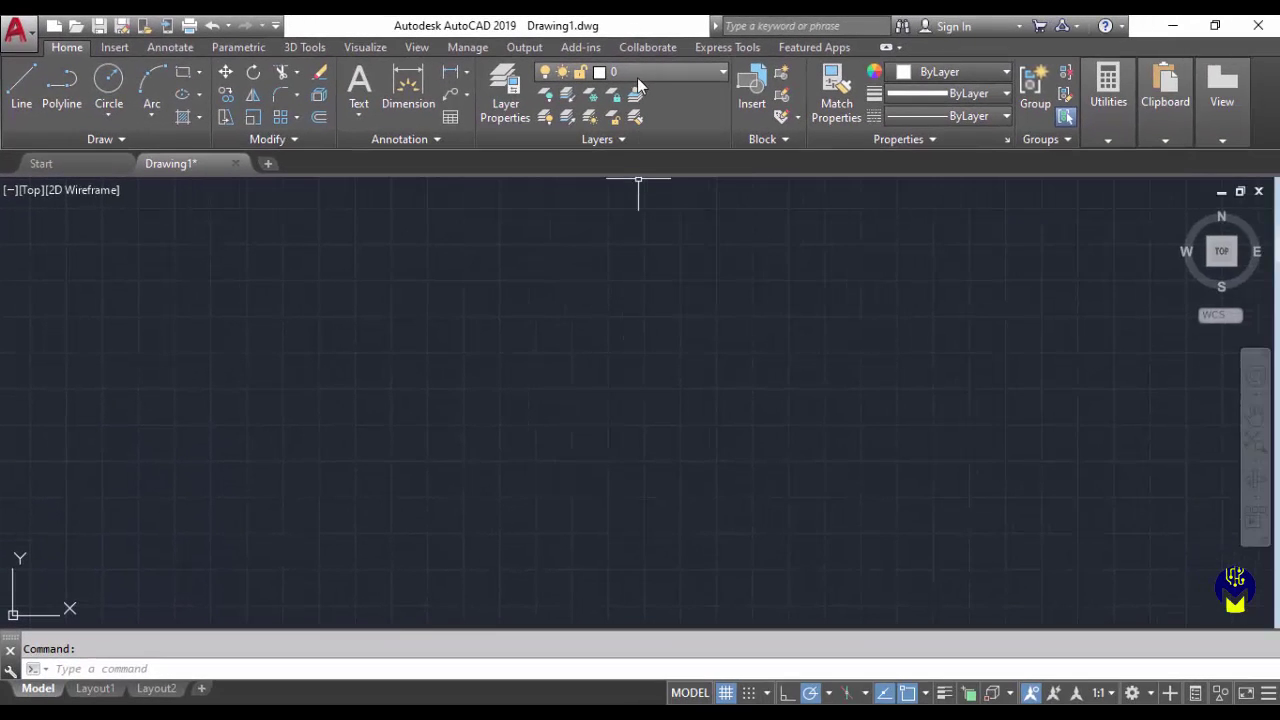
- Draw a circle of radius 50 on layer 0 in the upper middle of the empty drawing
{"action": "left_click", "coordinate": [109, 85]}
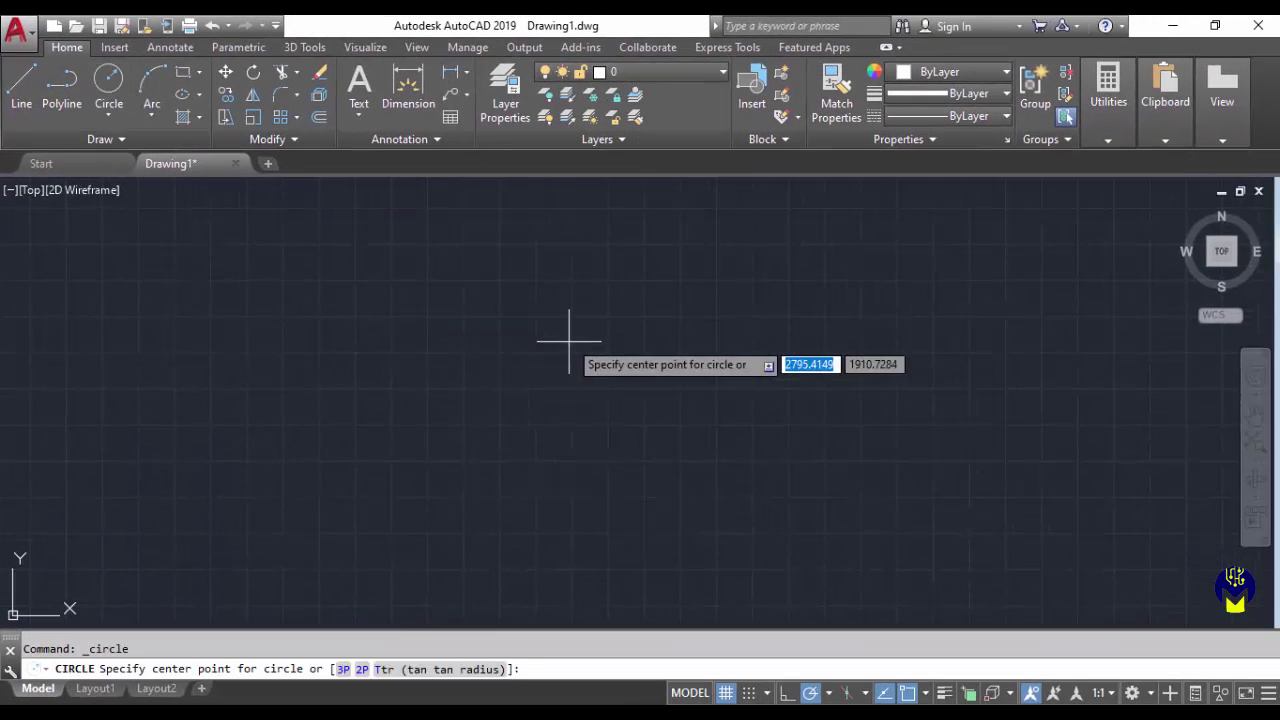
{"action": "left_click", "coordinate": [476, 305]}
{"action": "type", "text": "50"}
{"action": "key", "text": "Return"}
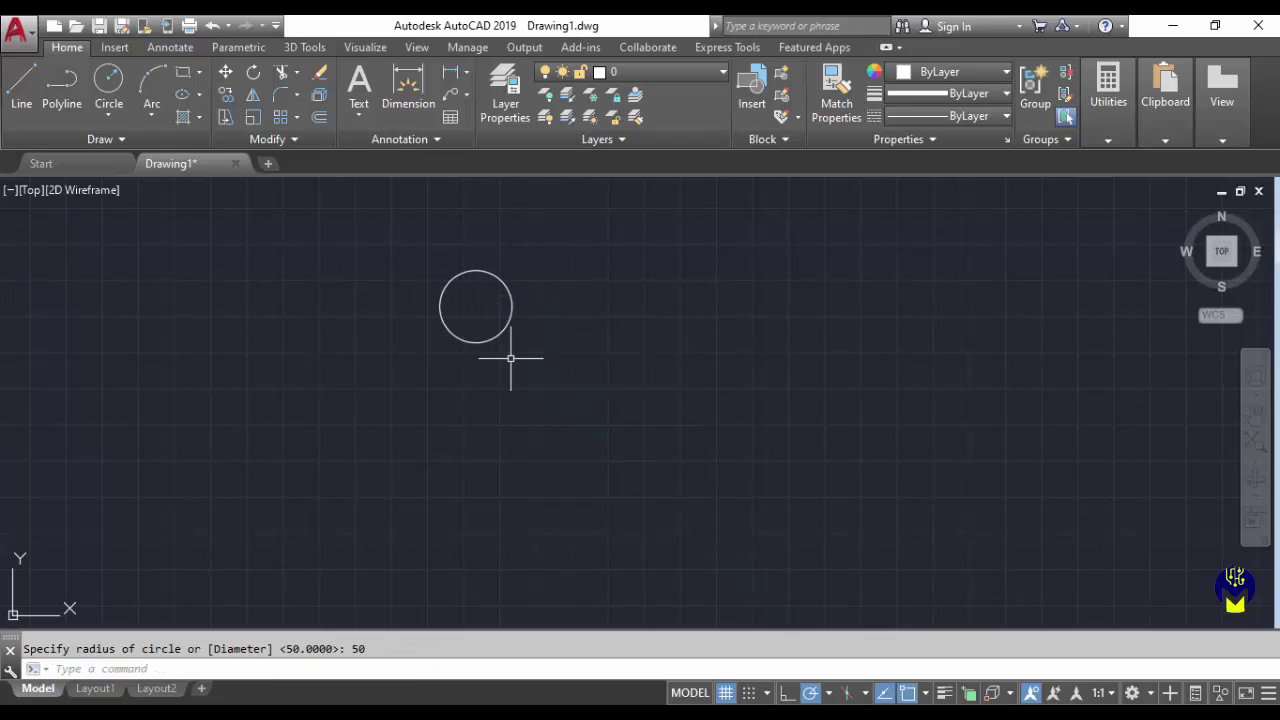
- Make center the current layer and draw a horizontal line 150 long below the circle
{"action": "left_click", "coordinate": [676, 77]}
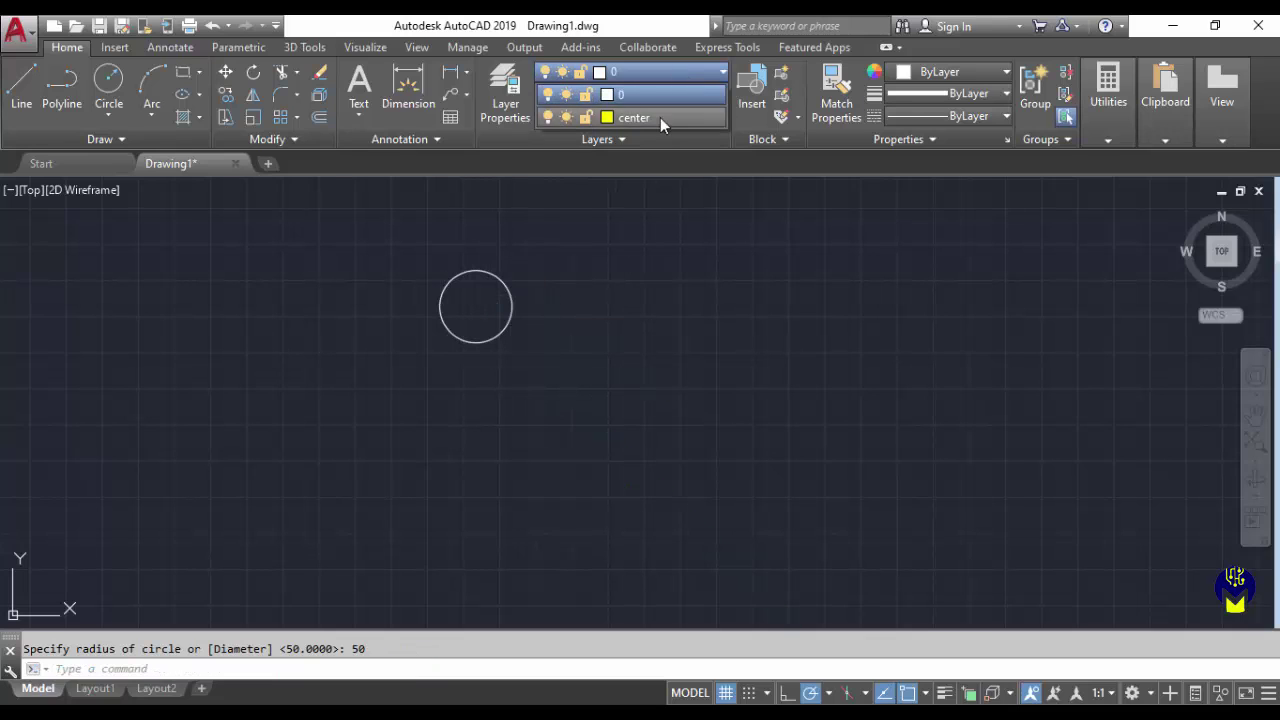
{"action": "left_click", "coordinate": [660, 117]}
{"action": "left_click", "coordinate": [21, 85]}
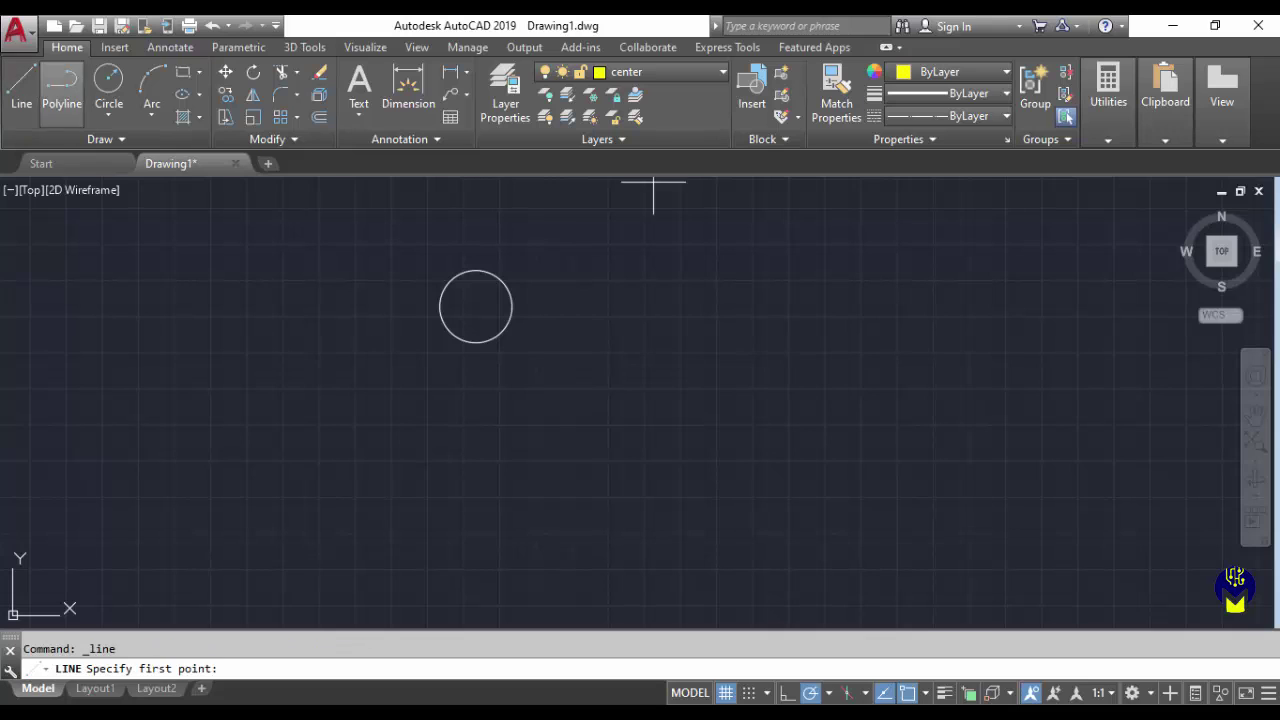
{"action": "left_click", "coordinate": [498, 399]}
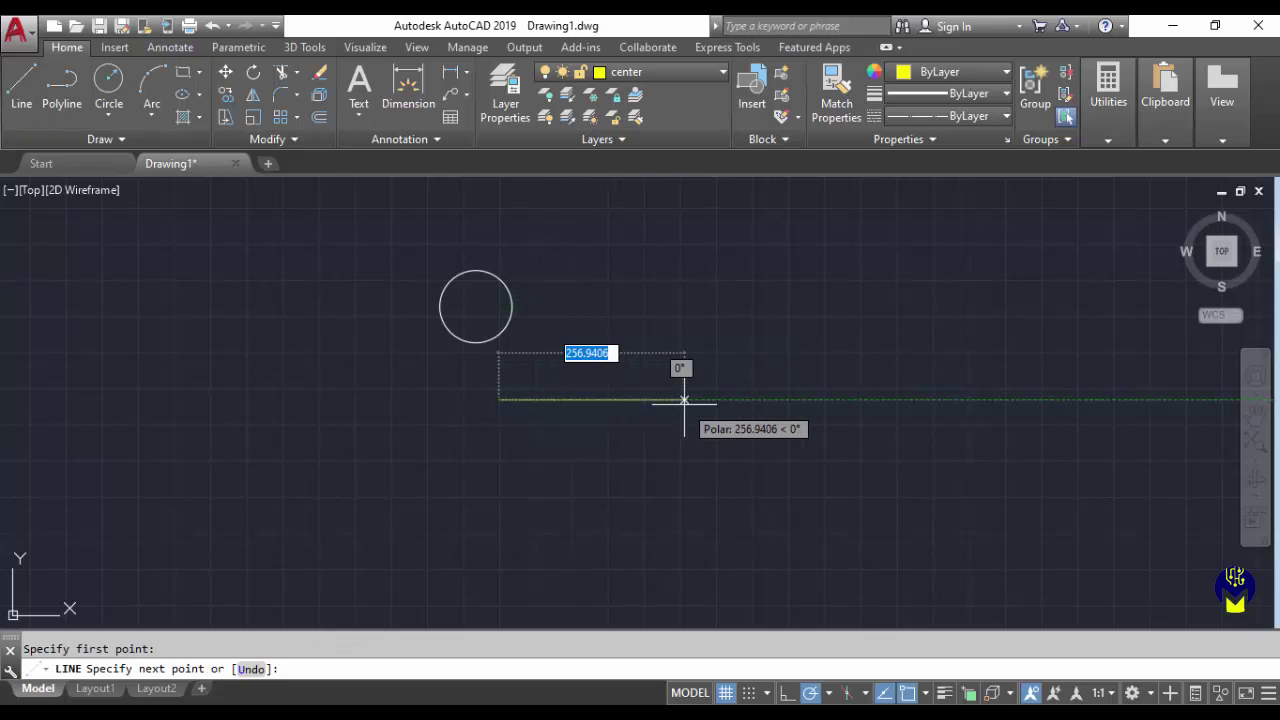
{"action": "type", "text": "150"}
{"action": "key", "text": "Return"}
{"action": "key", "text": "Return"}
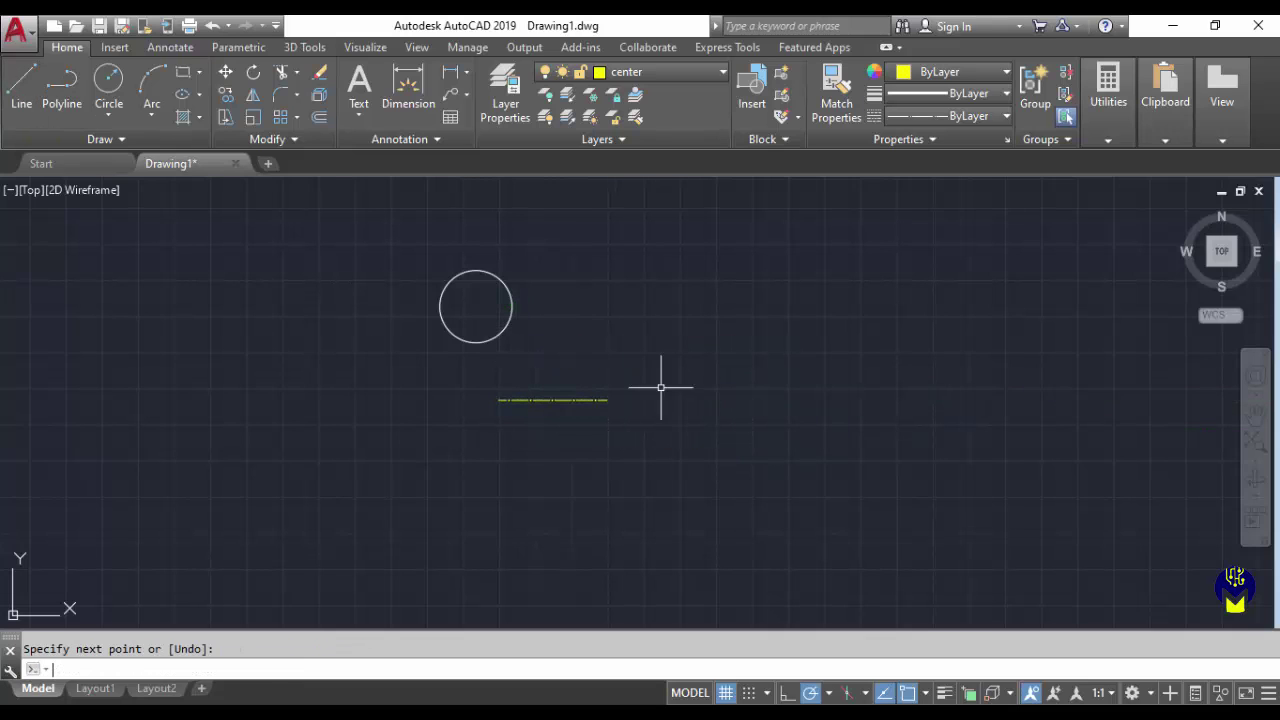
- Switch the lineweight display on and back off to compare the circle with the center line
{"action": "middle_click_drag", "start_coordinate": [541, 291], "coordinate": [651, 317]}
{"action": "scroll", "coordinate": [597, 300], "scroll_direction": "up", "scroll_amount": 2}
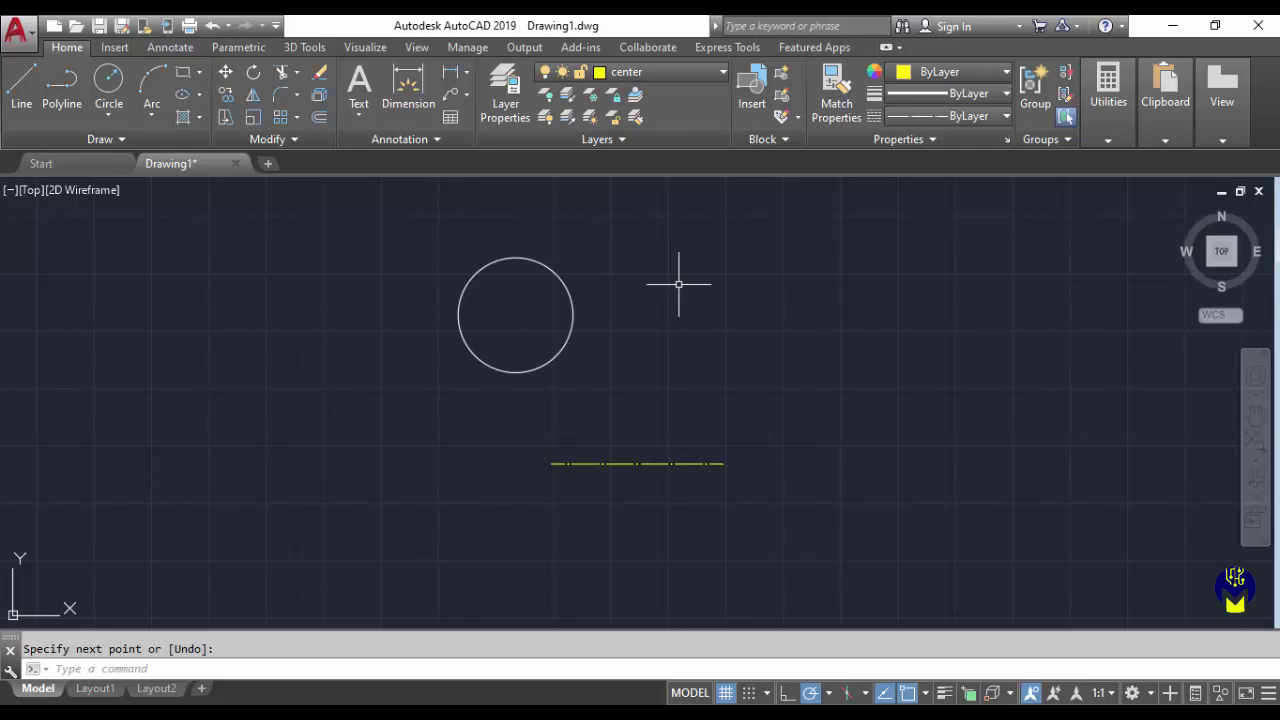
{"action": "left_click", "coordinate": [944, 693]}
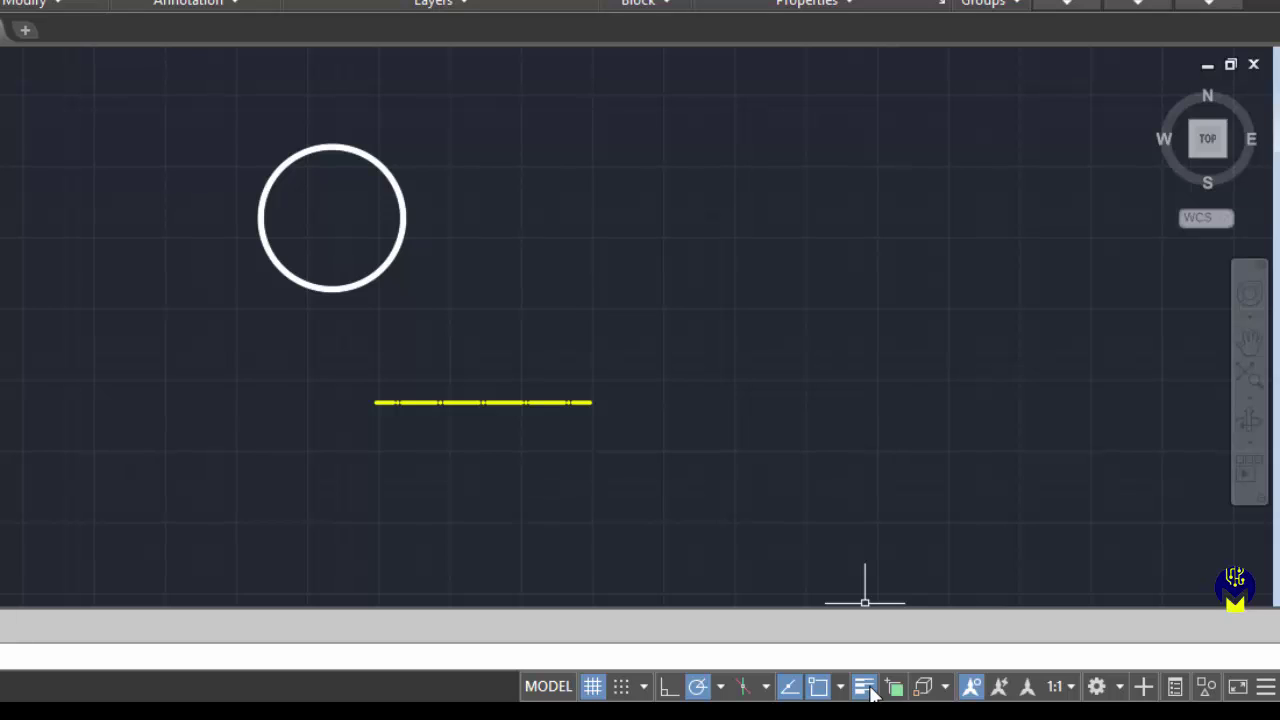
{"action": "left_click", "coordinate": [866, 690]}
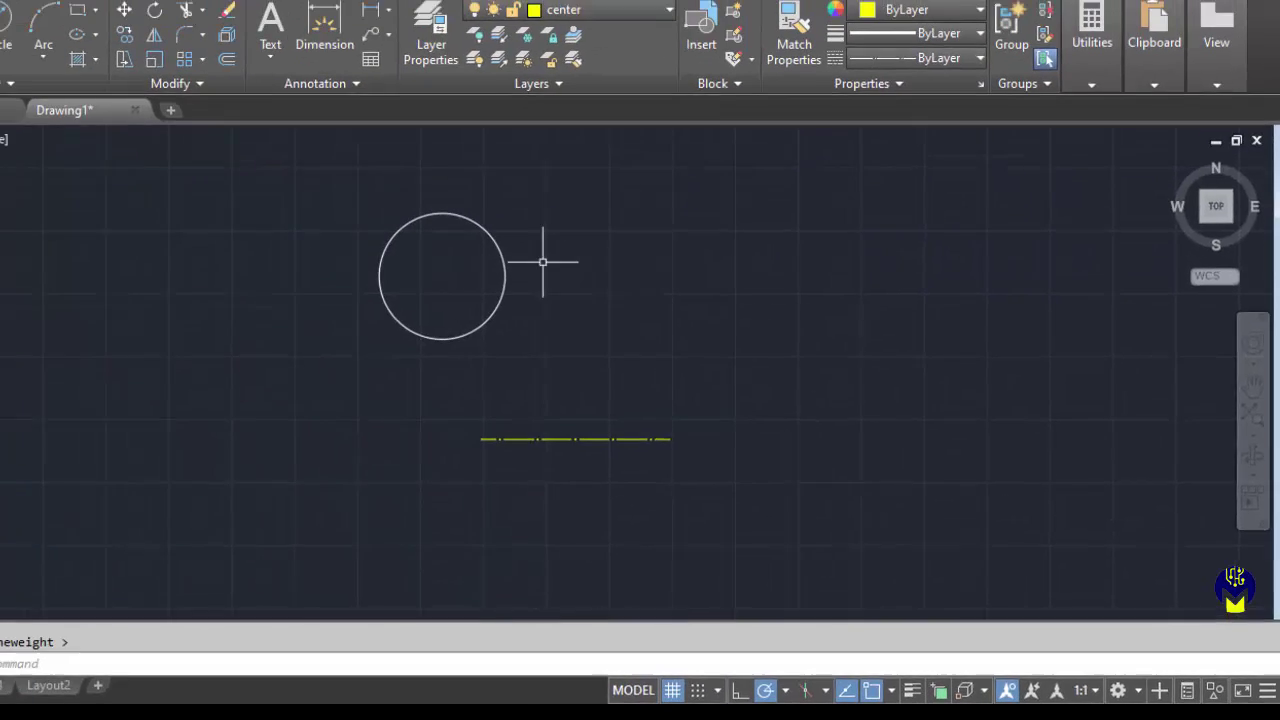
- Create a new layer named hatch based on layer 0 in the layer properties manager
{"action": "left_click", "coordinate": [431, 45]}
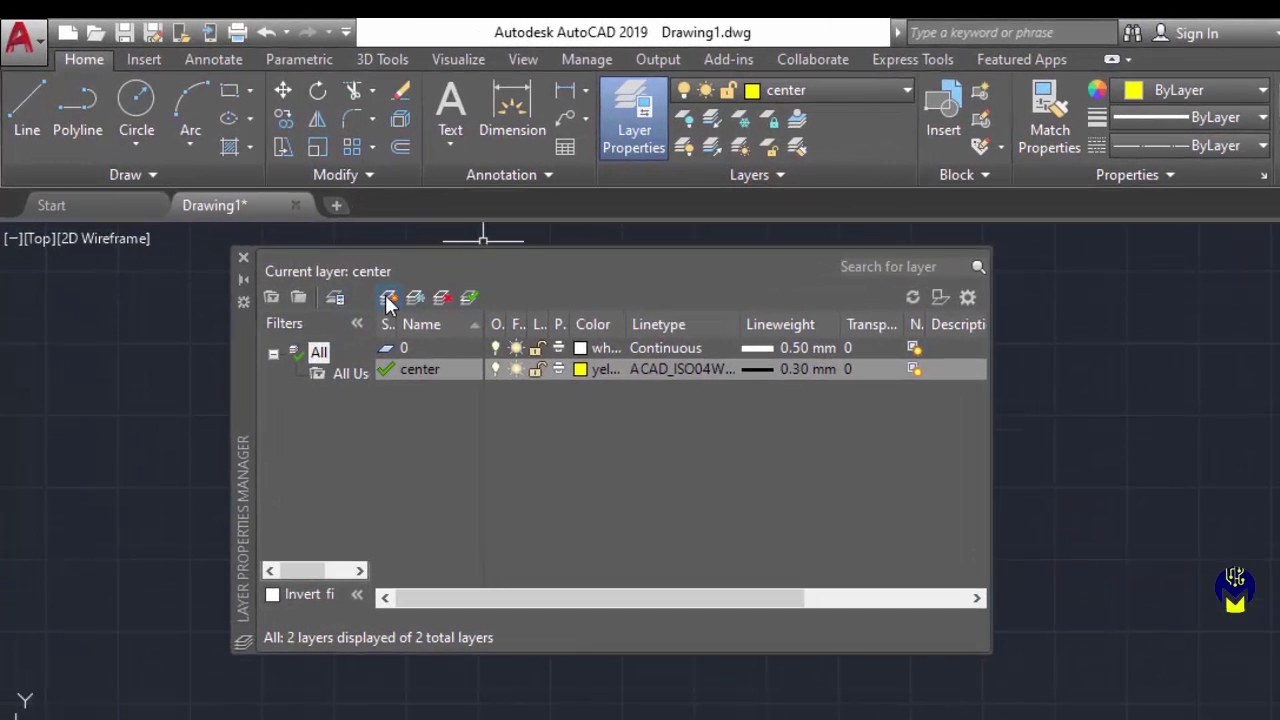
{"action": "left_click", "coordinate": [309, 237]}
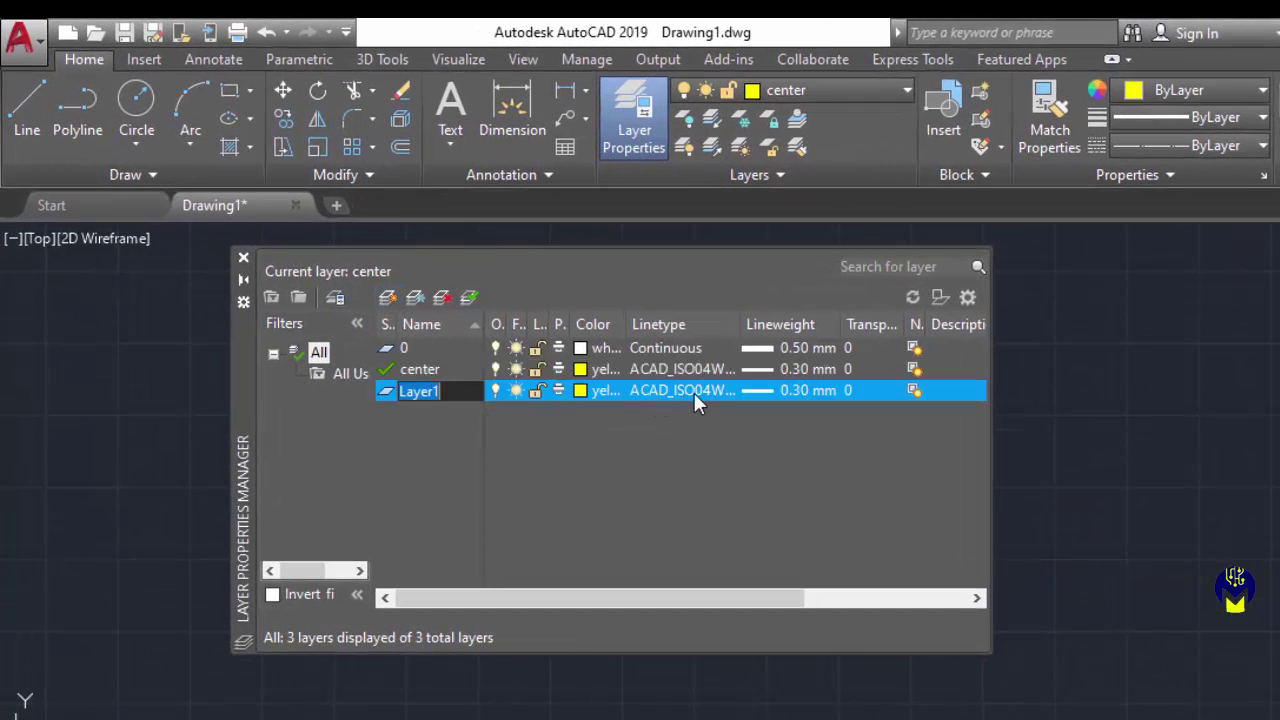
{"action": "left_click", "coordinate": [441, 297]}
{"action": "left_click", "coordinate": [405, 348]}
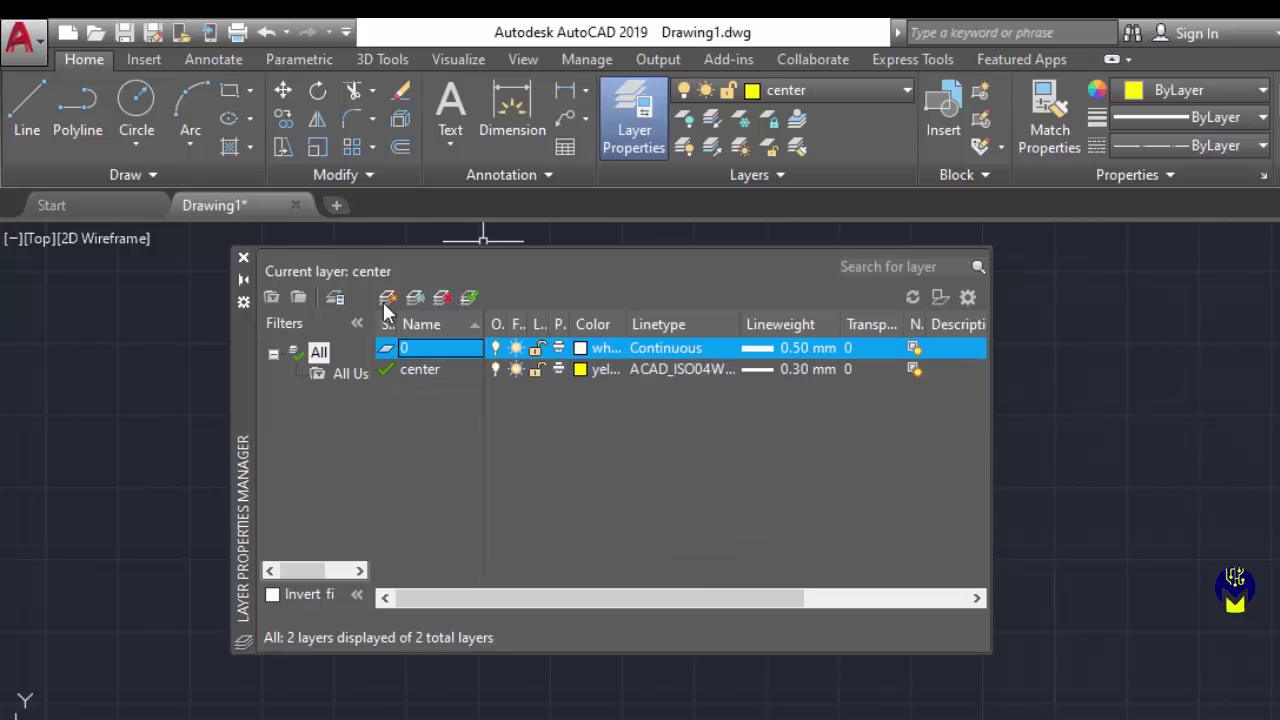
{"action": "left_click", "coordinate": [390, 300]}
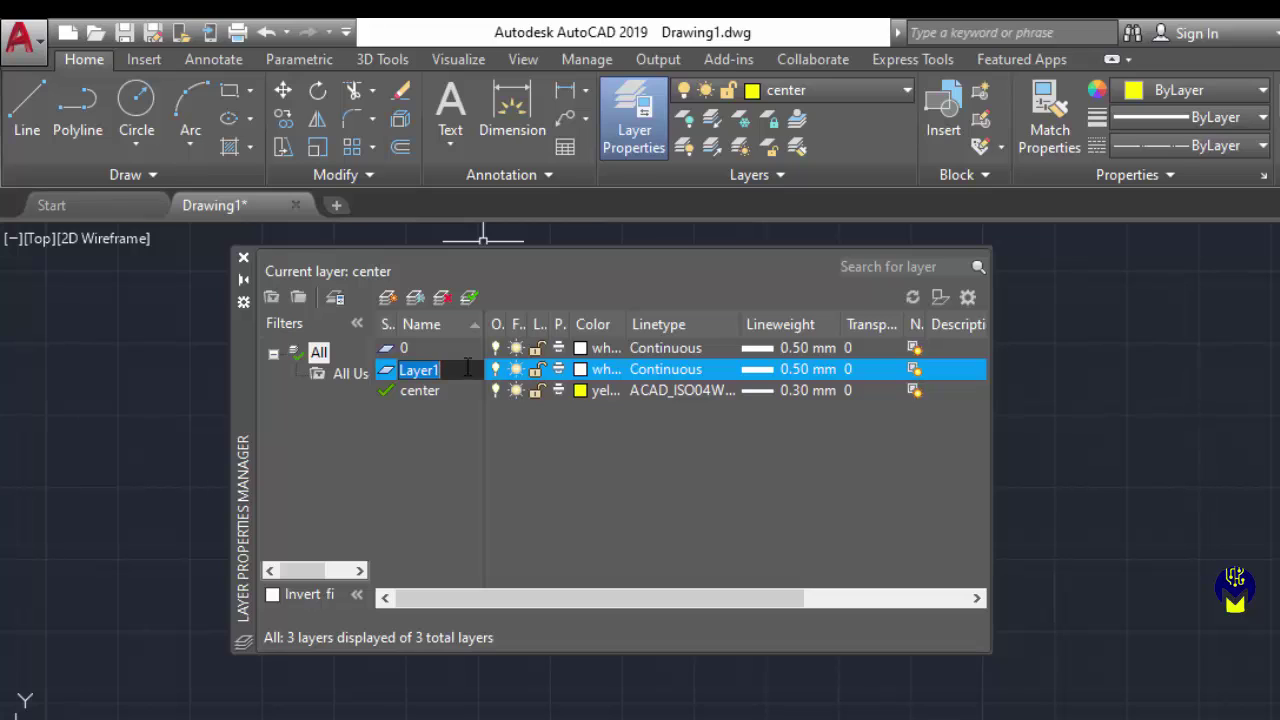
{"action": "type", "text": "hatch"}
{"action": "key", "text": "Return"}
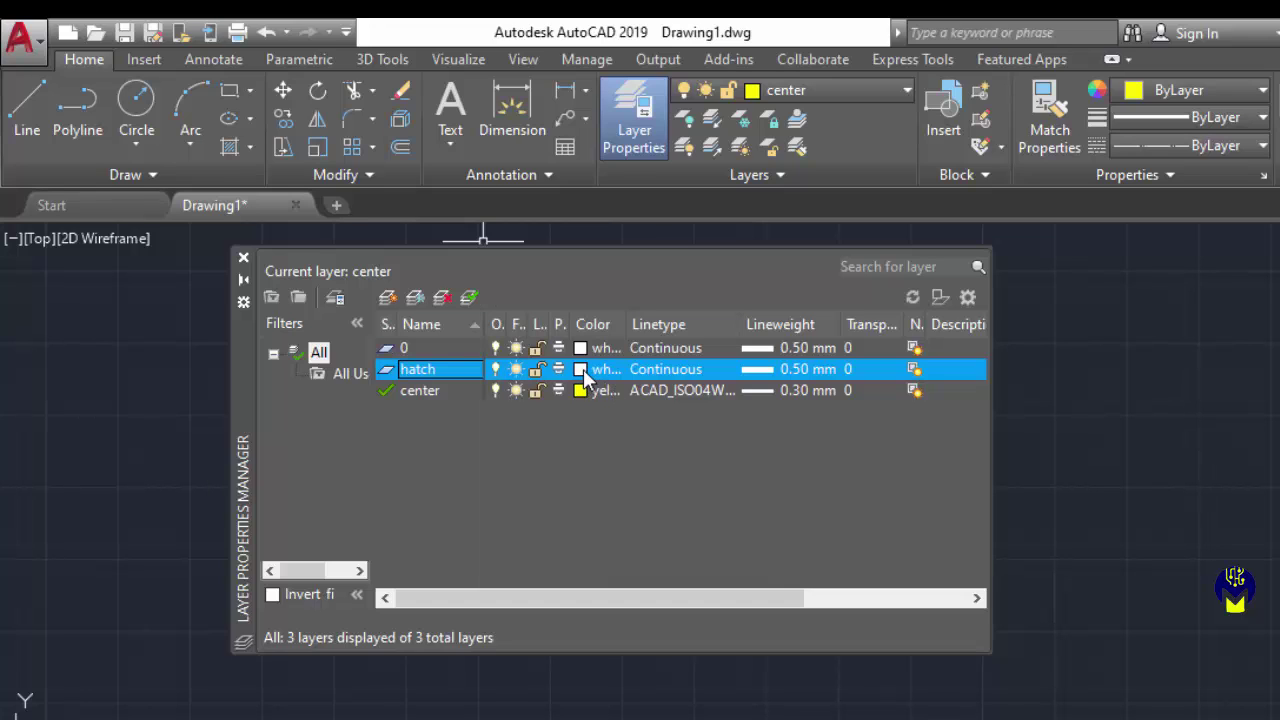
- Set the hatch layer's color to cyan and its lineweight to 0.20 mm
{"action": "left_click", "coordinate": [584, 372]}
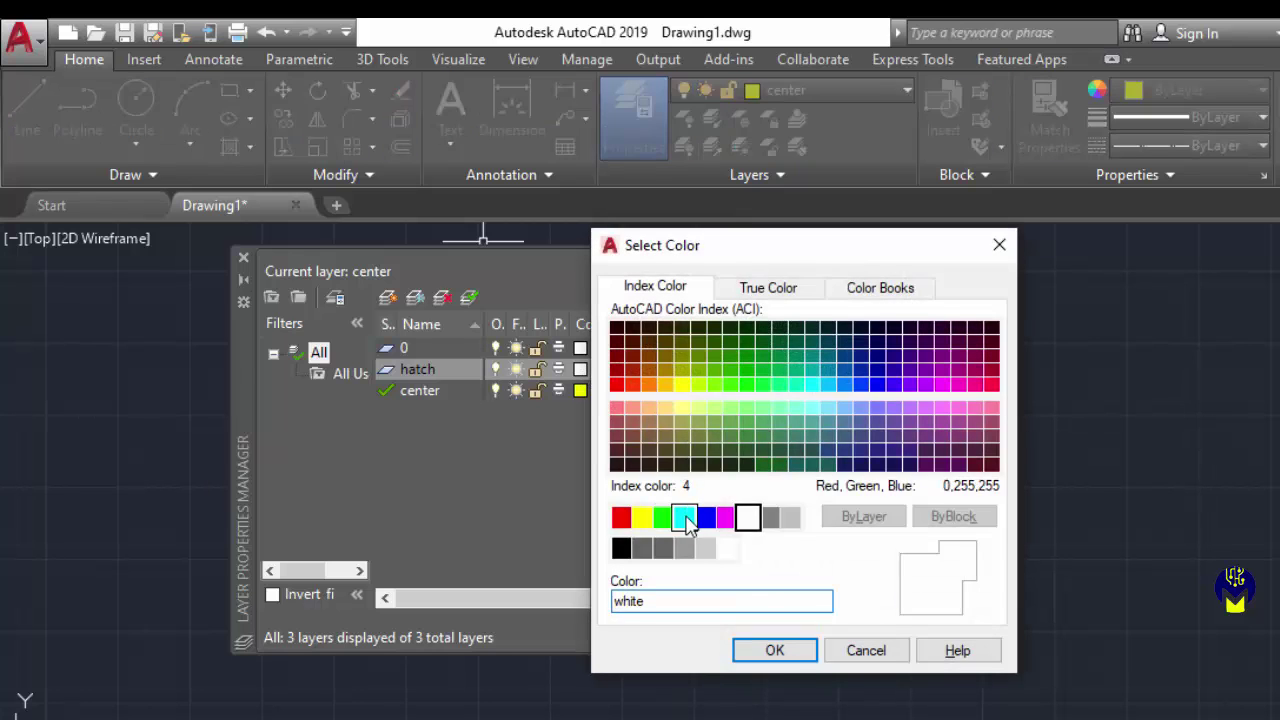
{"action": "left_click", "coordinate": [686, 520]}
{"action": "left_click", "coordinate": [777, 650]}
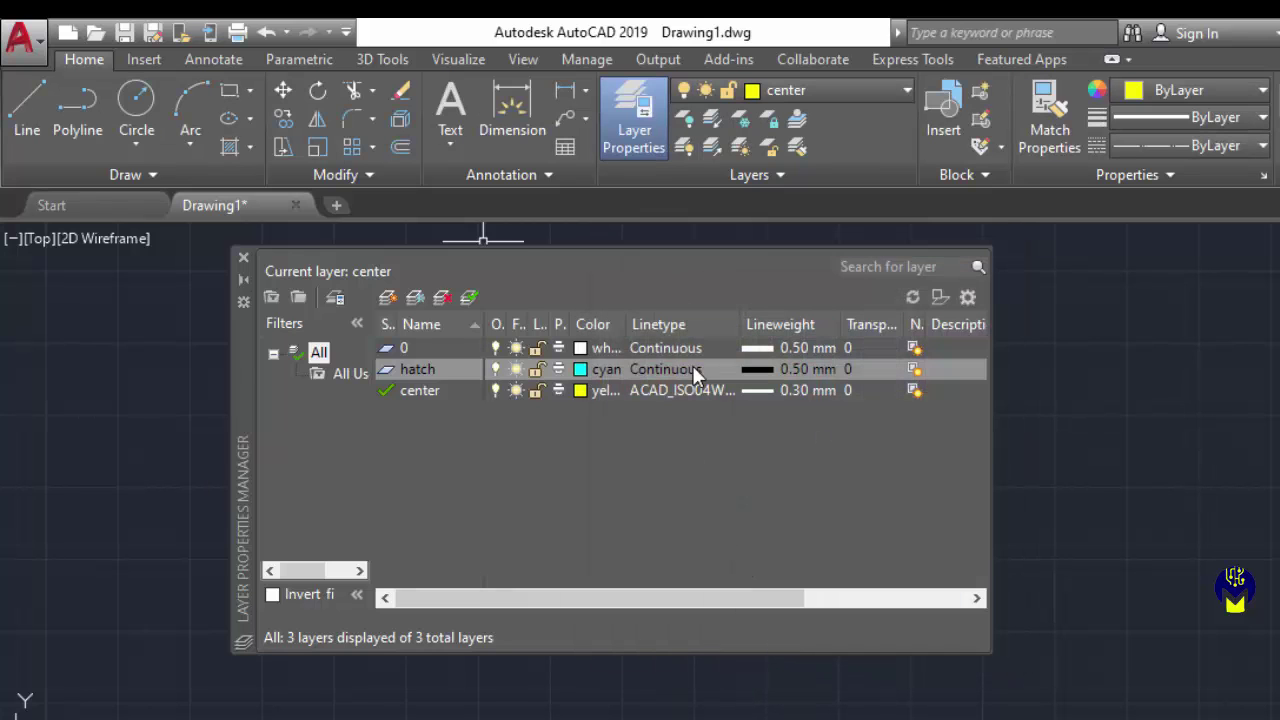
{"action": "left_click", "coordinate": [804, 369]}
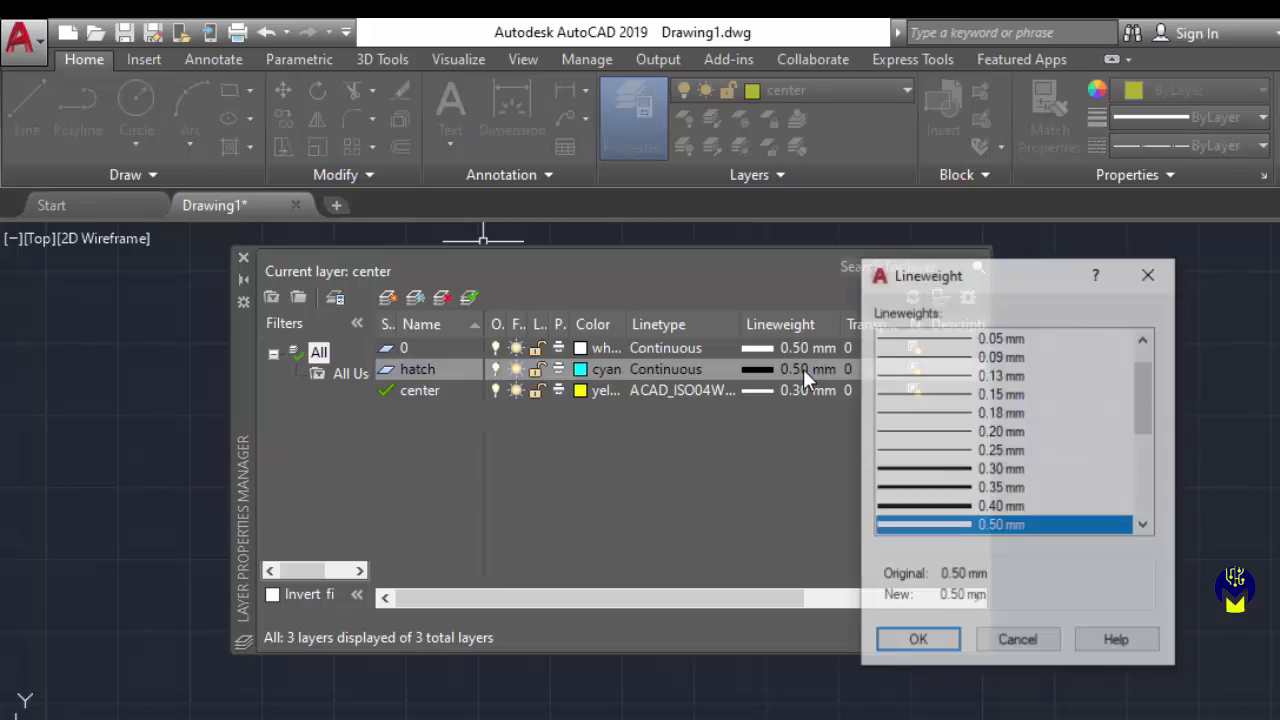
{"action": "left_click", "coordinate": [962, 432]}
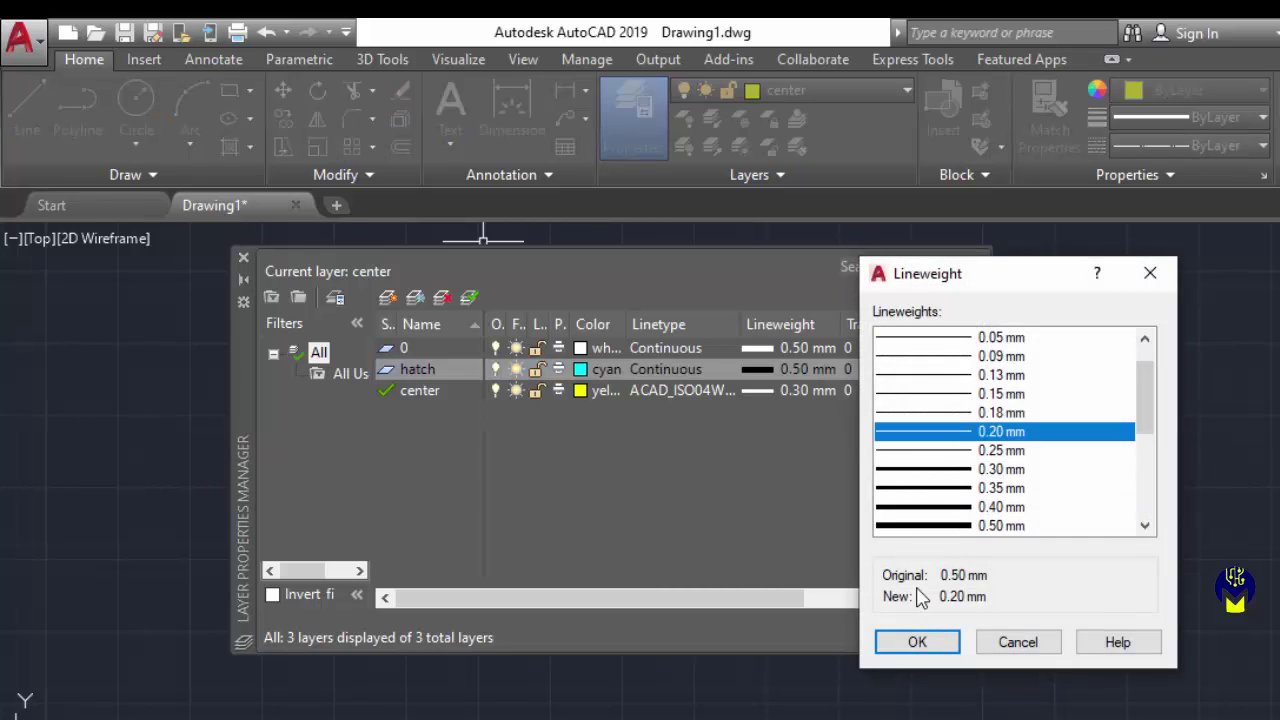
{"action": "left_click", "coordinate": [920, 642]}
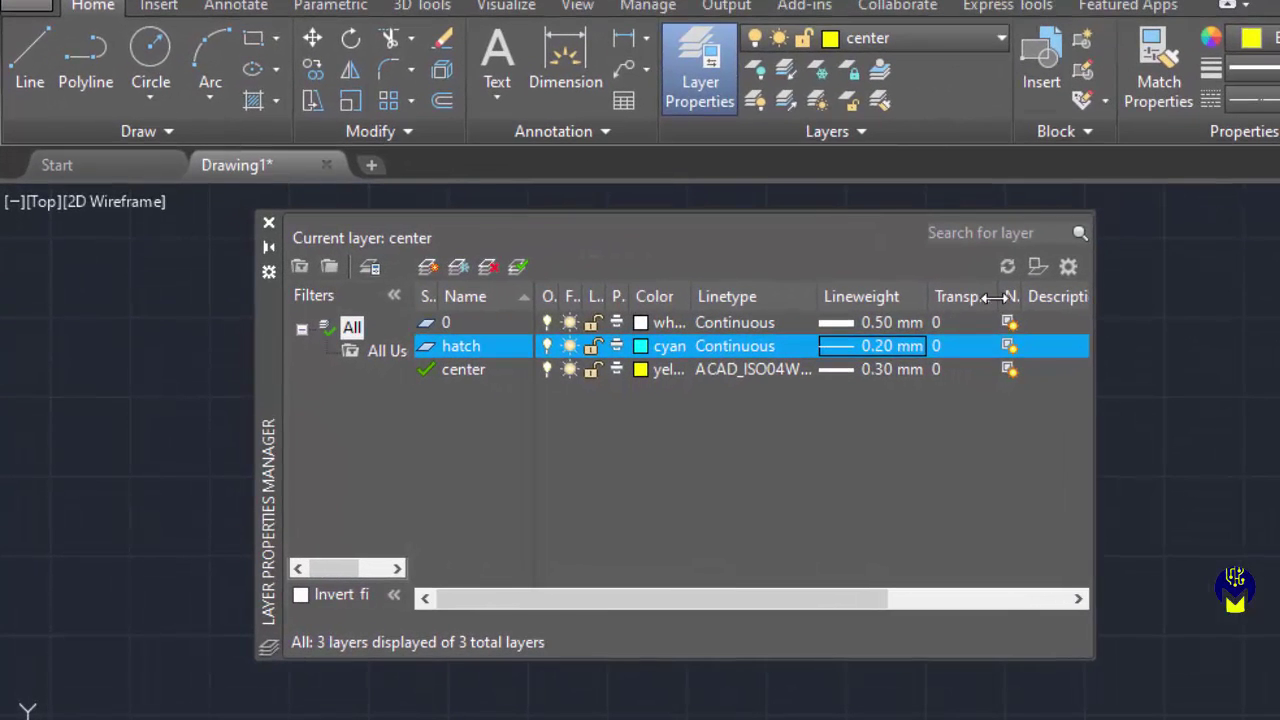
- Widen the transparency column, set the hatch layer's transparency to 50 and close the layer properties manager
{"action": "left_click_drag", "start_coordinate": [993, 297], "coordinate": [1030, 297]}
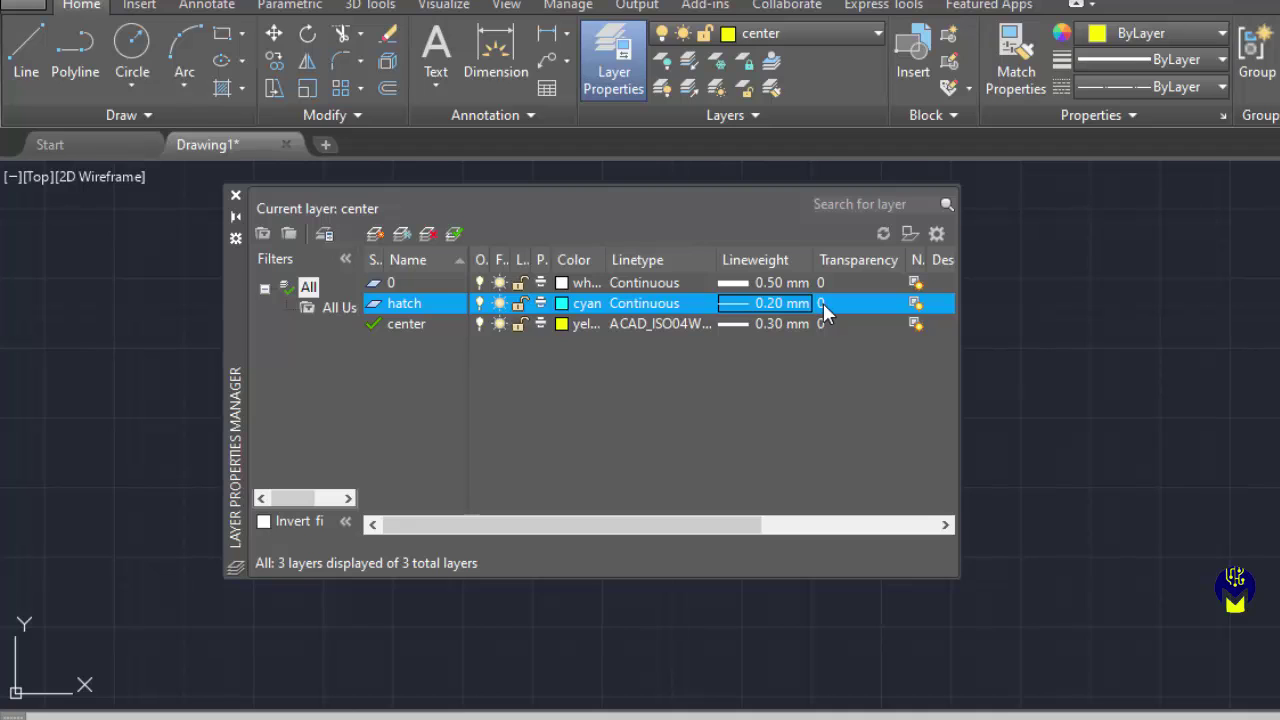
{"action": "left_click", "coordinate": [823, 303]}
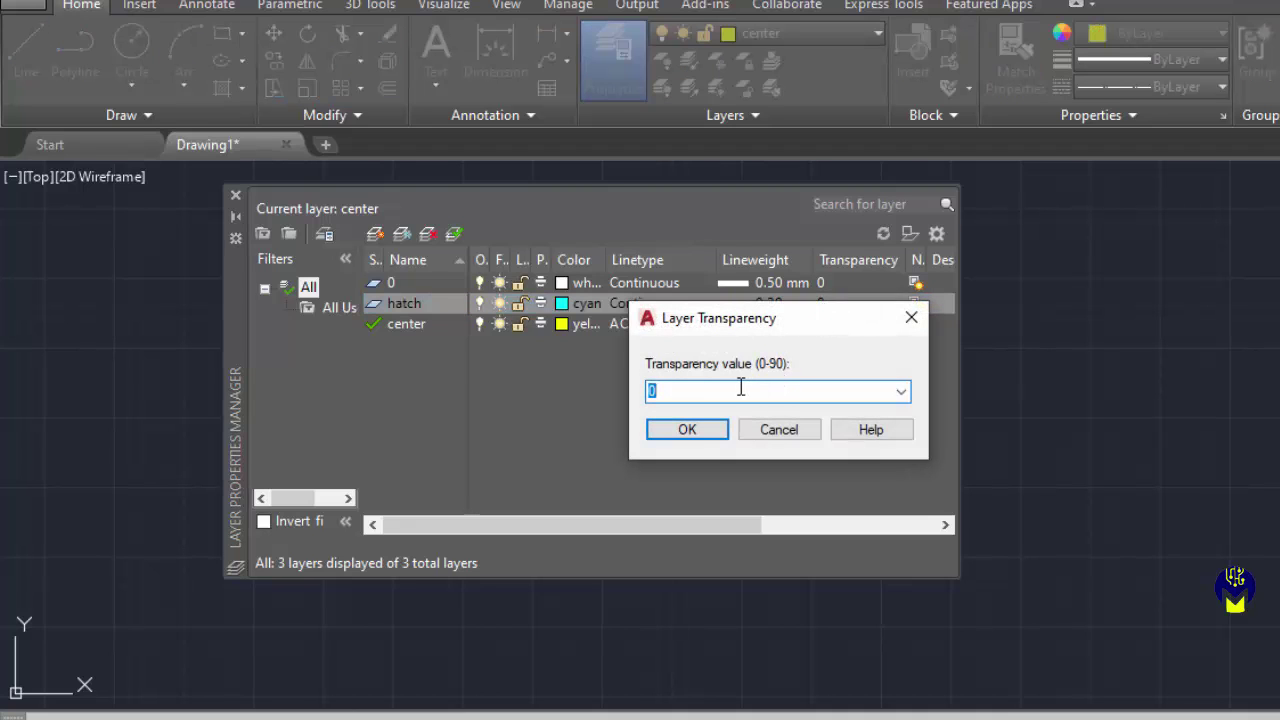
{"action": "type", "text": "50"}
{"action": "left_click", "coordinate": [687, 429]}
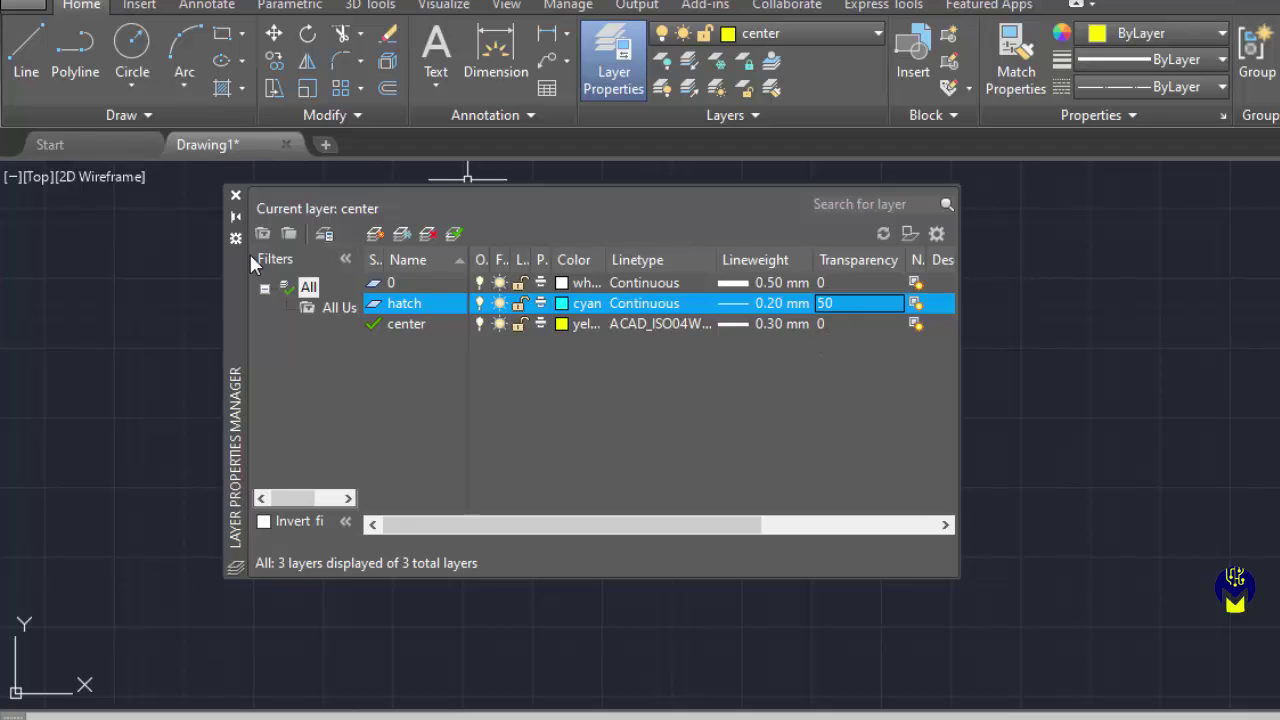
{"action": "left_click", "coordinate": [235, 195]}
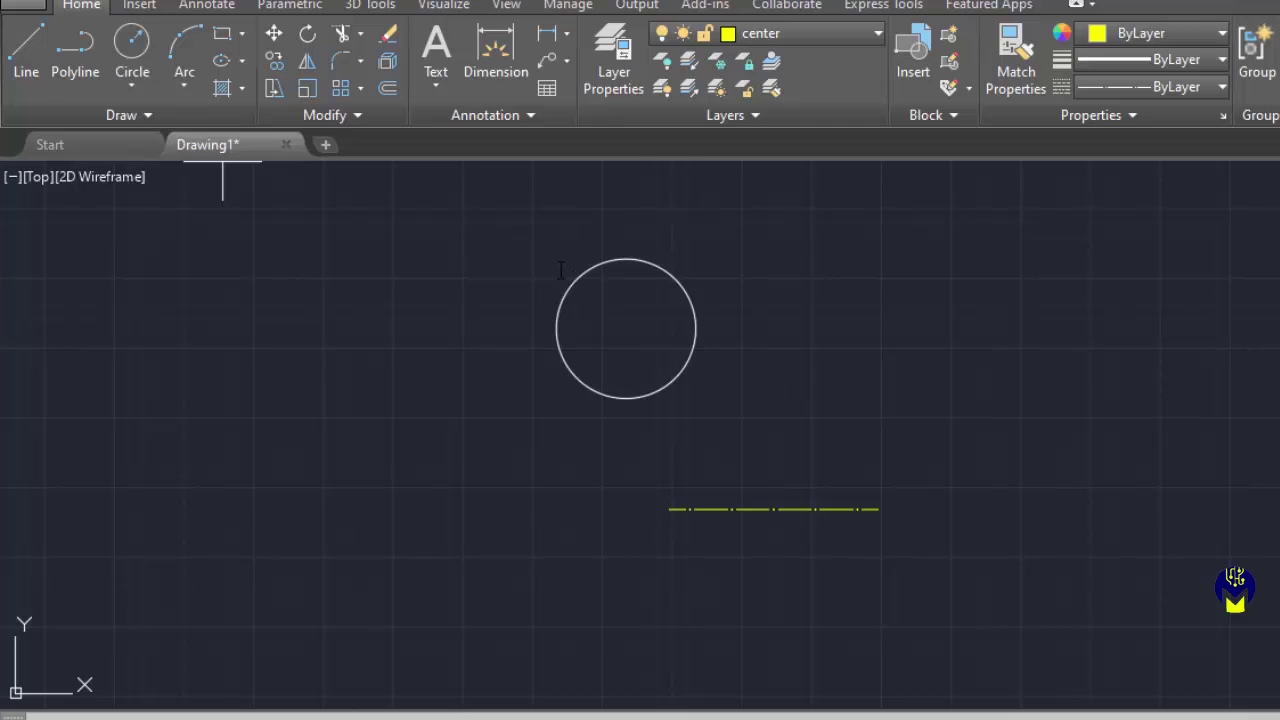
- Hatch the inside of the circle with the ANSI32 pattern on the center layer
{"action": "type", "text": "h"}
{"action": "key", "text": "Return"}
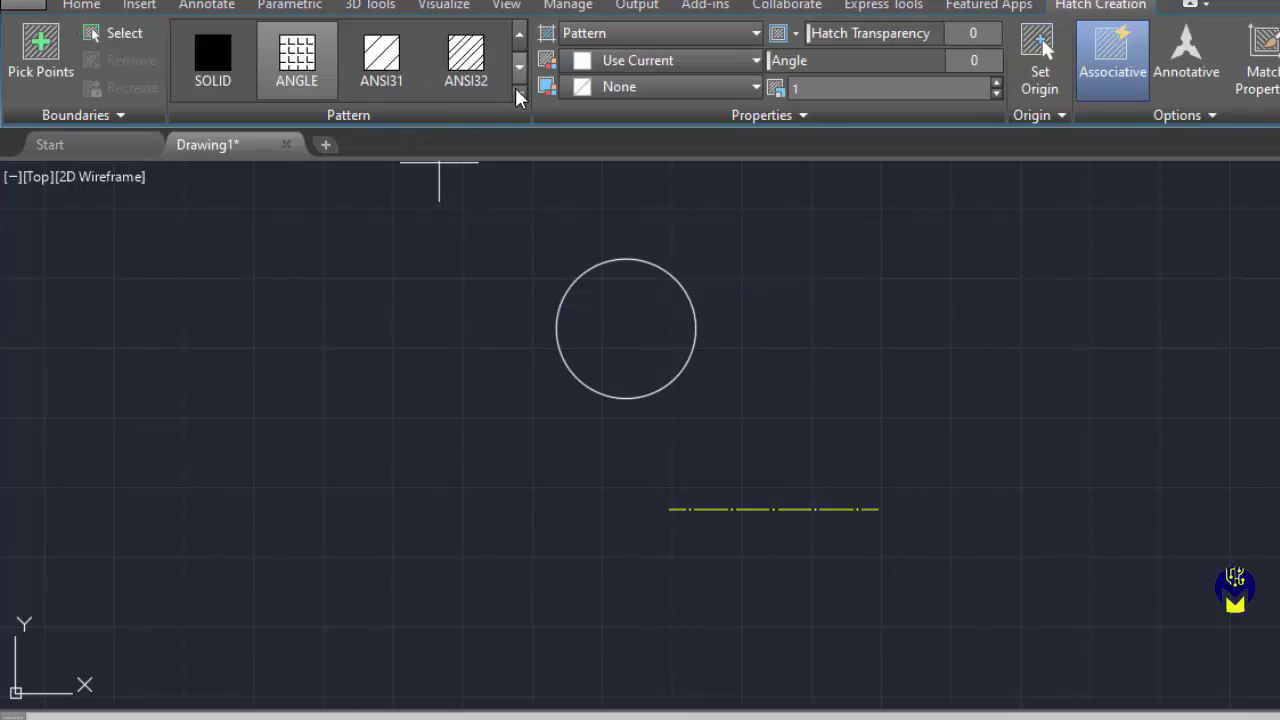
{"action": "left_click", "coordinate": [480, 70]}
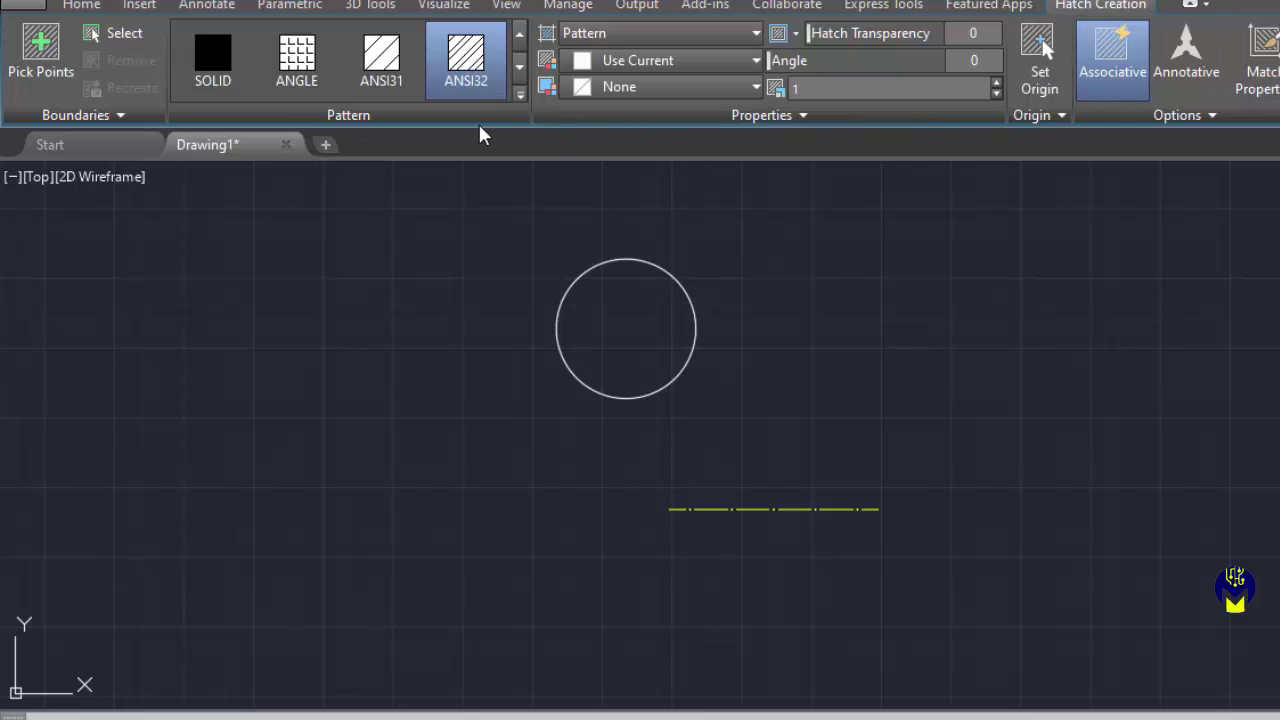
{"action": "left_click", "coordinate": [614, 318]}
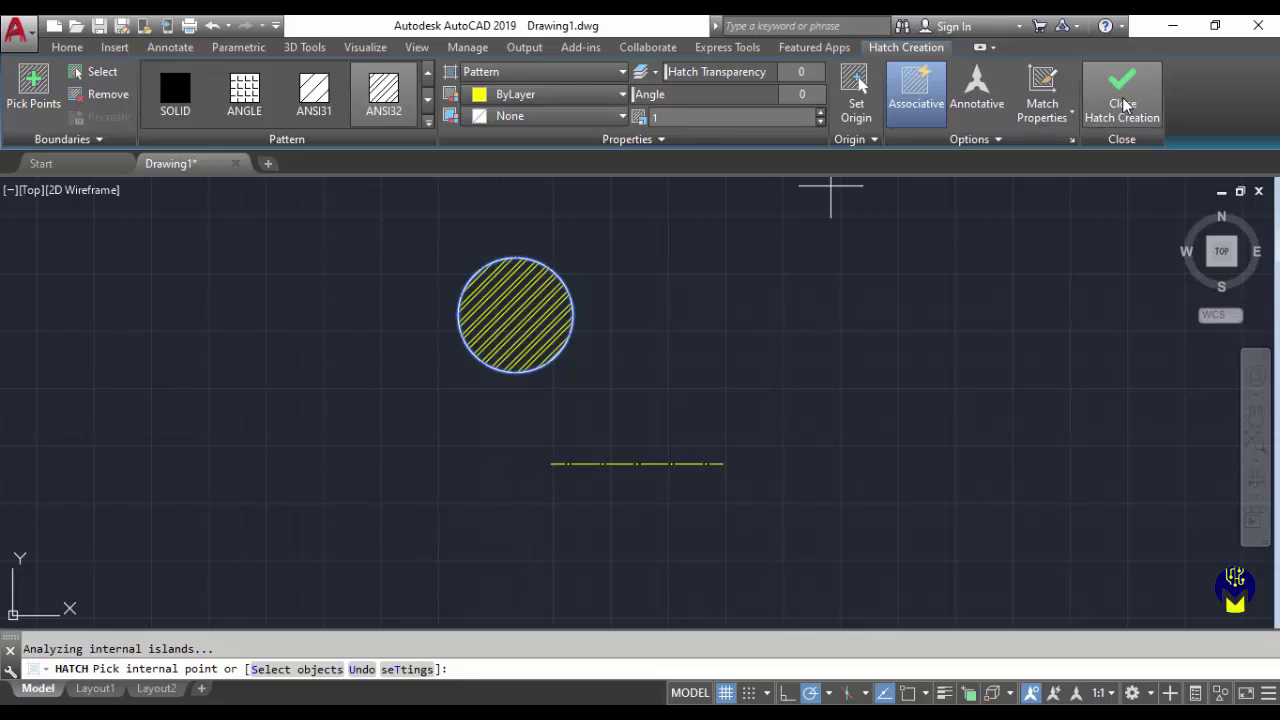
{"action": "left_click", "coordinate": [1123, 105]}
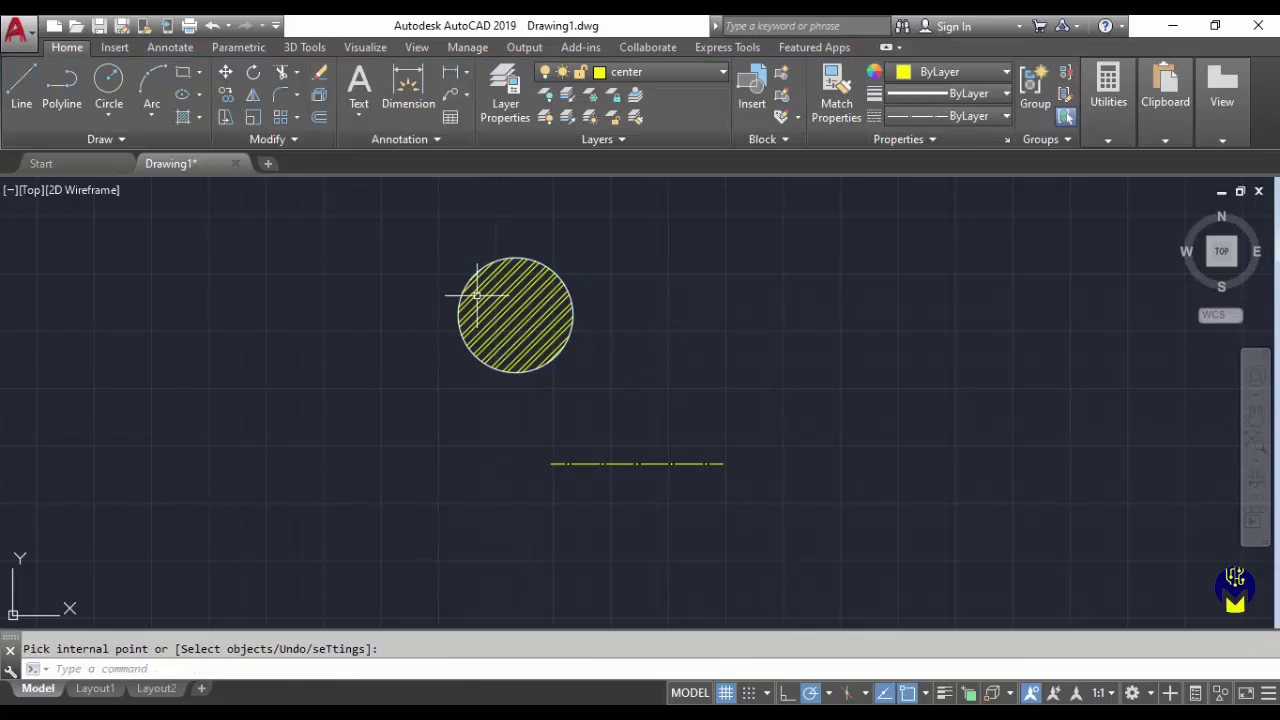
- Make hatch the current layer and fill the circle with a SOLID hatch over the existing line pattern
{"action": "left_click", "coordinate": [687, 71]}
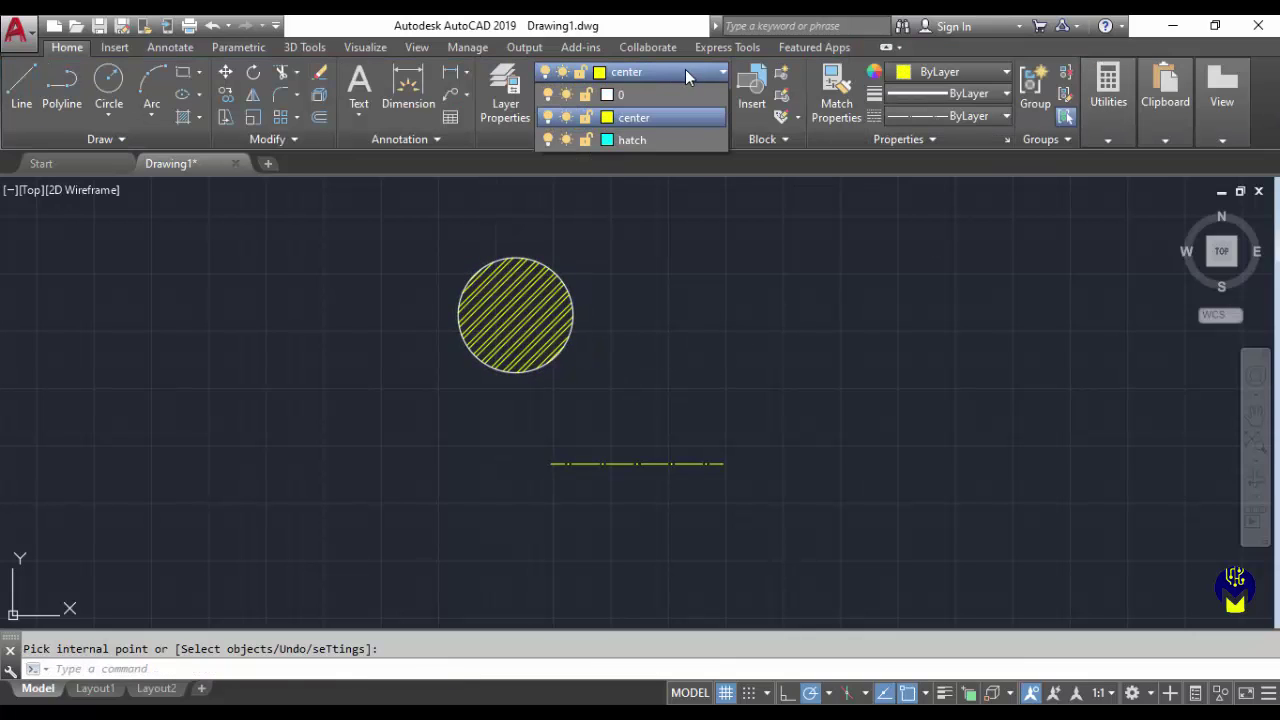
{"action": "left_click", "coordinate": [658, 140]}
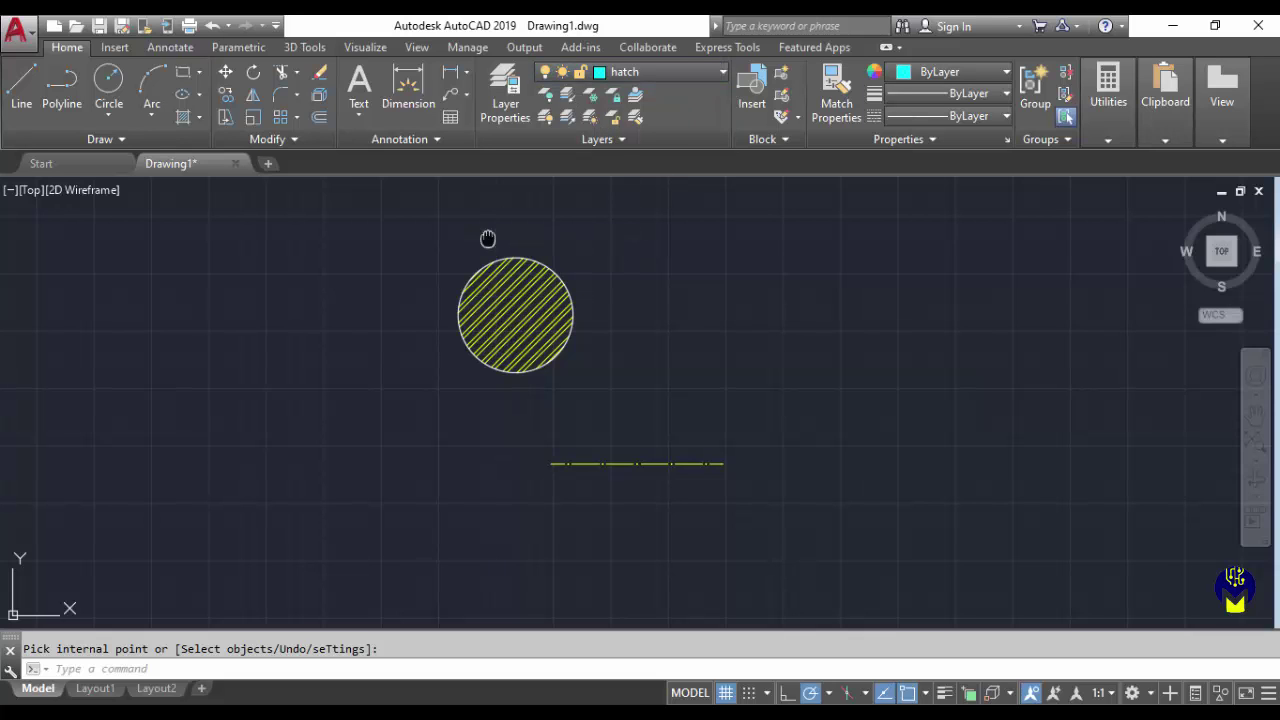
{"action": "mouse_move", "coordinate": [489, 237]}
{"action": "middle_mouse_down"}
{"action": "mouse_move", "coordinate": [605, 271]}
{"action": "mouse_move", "coordinate": [646, 226]}
{"action": "mouse_move", "coordinate": [626, 240]}
{"action": "middle_mouse_up"}
{"action": "scroll", "coordinate": [597, 257], "scroll_direction": "up", "scroll_amount": 2}
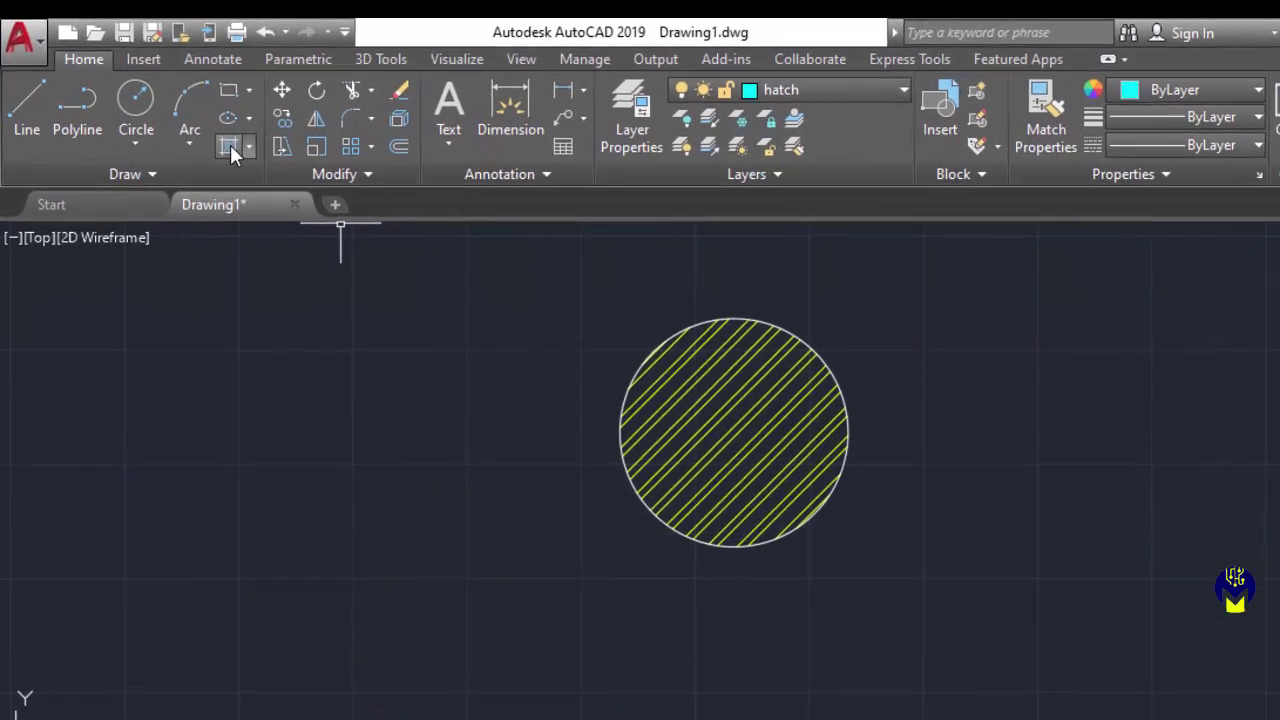
{"action": "left_click", "coordinate": [240, 152]}
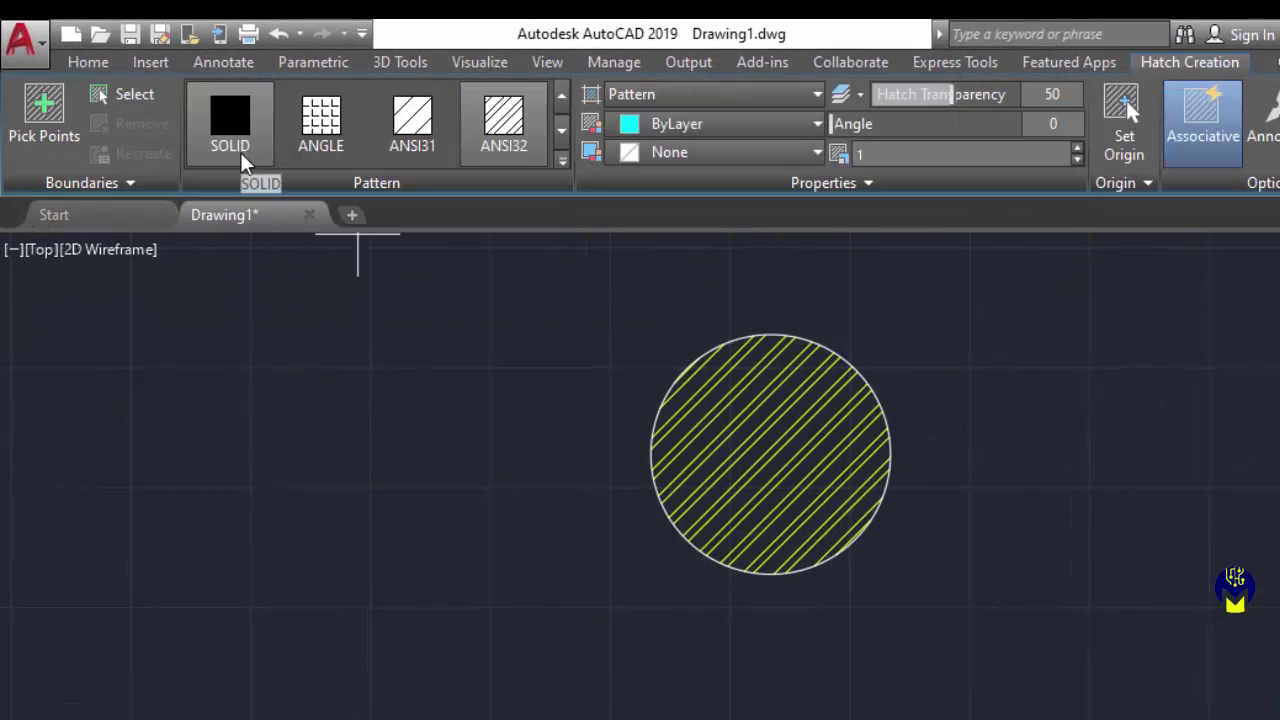
{"action": "left_click", "coordinate": [234, 119]}
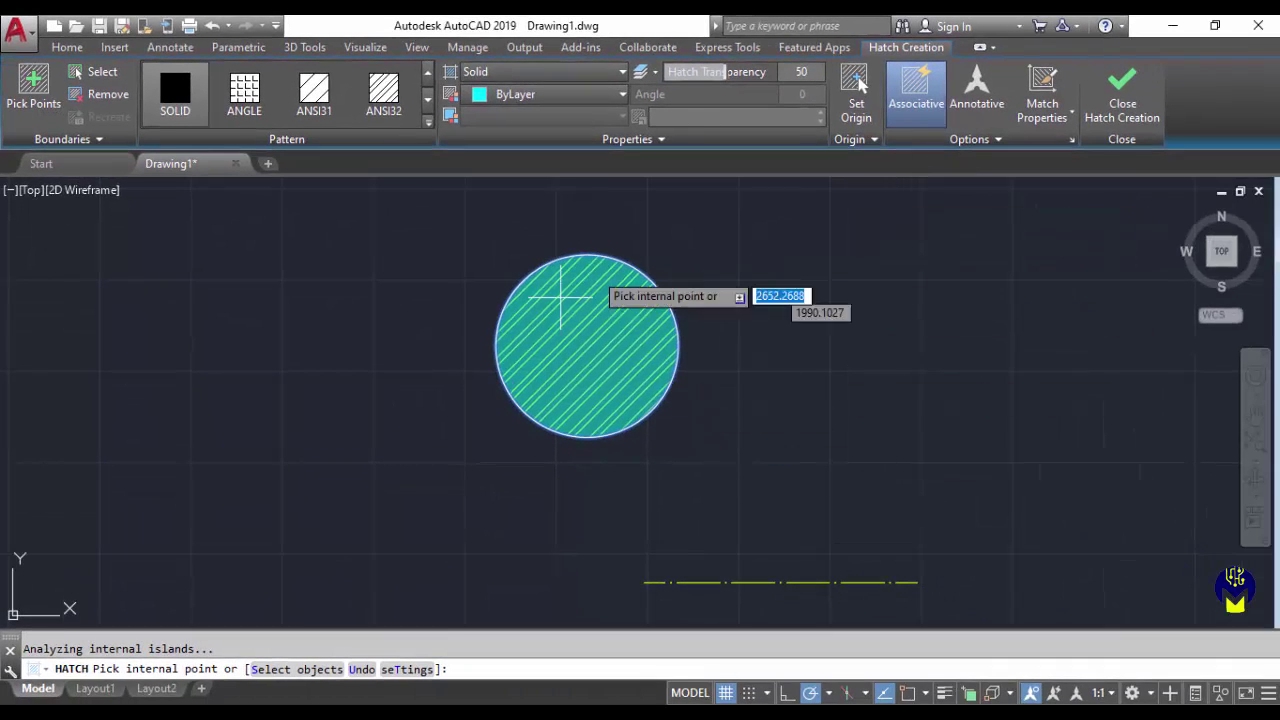
{"action": "left_click", "coordinate": [560, 296]}
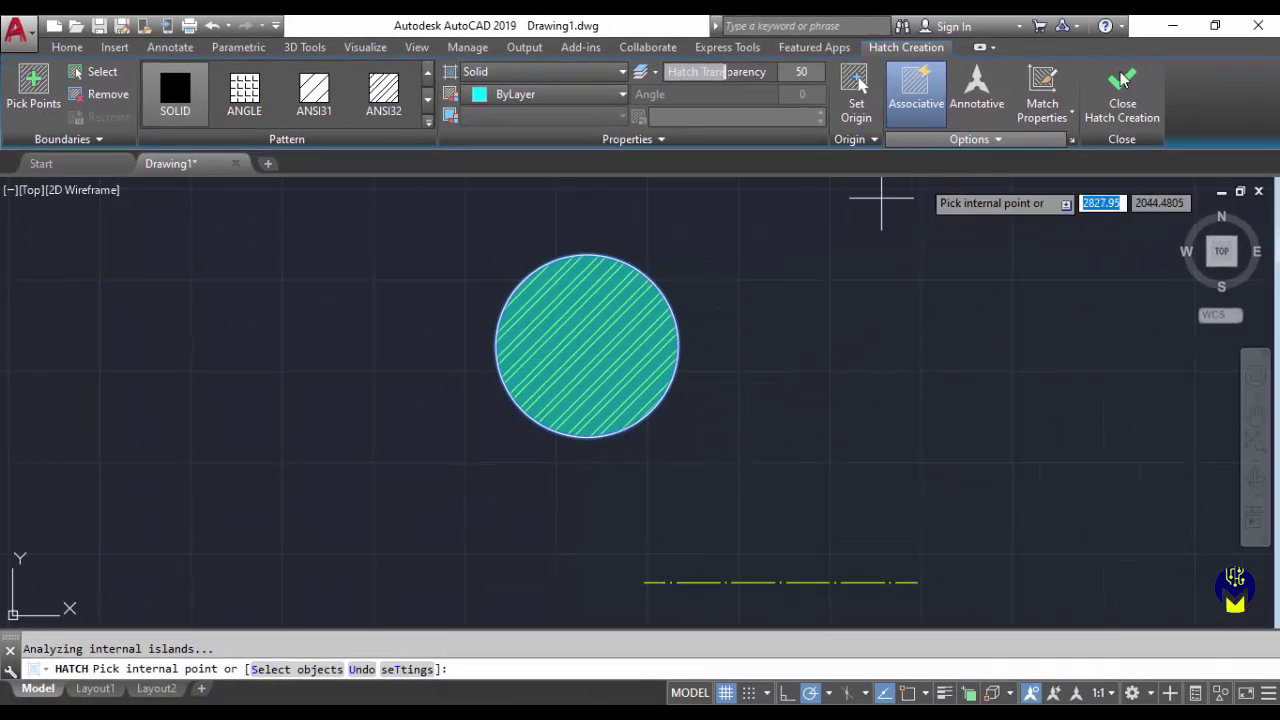
{"action": "left_click", "coordinate": [1126, 84]}
{"action": "mouse_move", "coordinate": [1128, 89]}
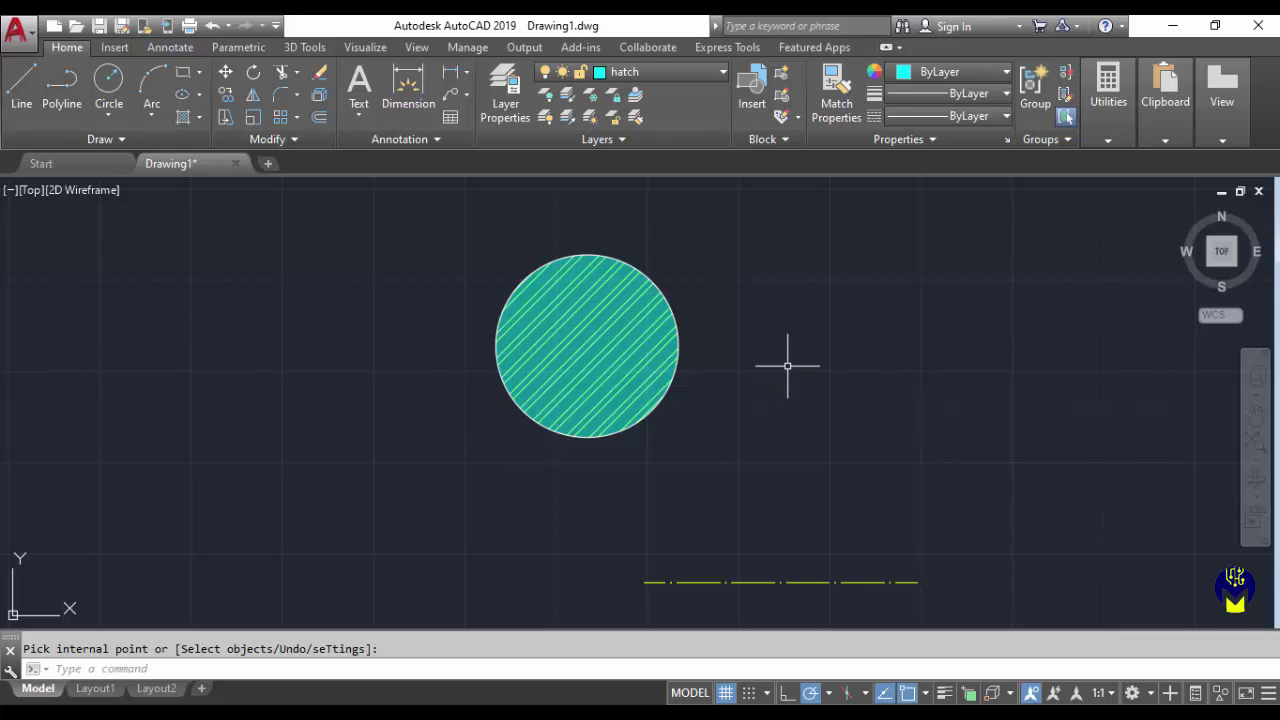
- Add the Transparency toggle to the status bar through its customization list
{"action": "left_click", "coordinate": [1268, 692]}
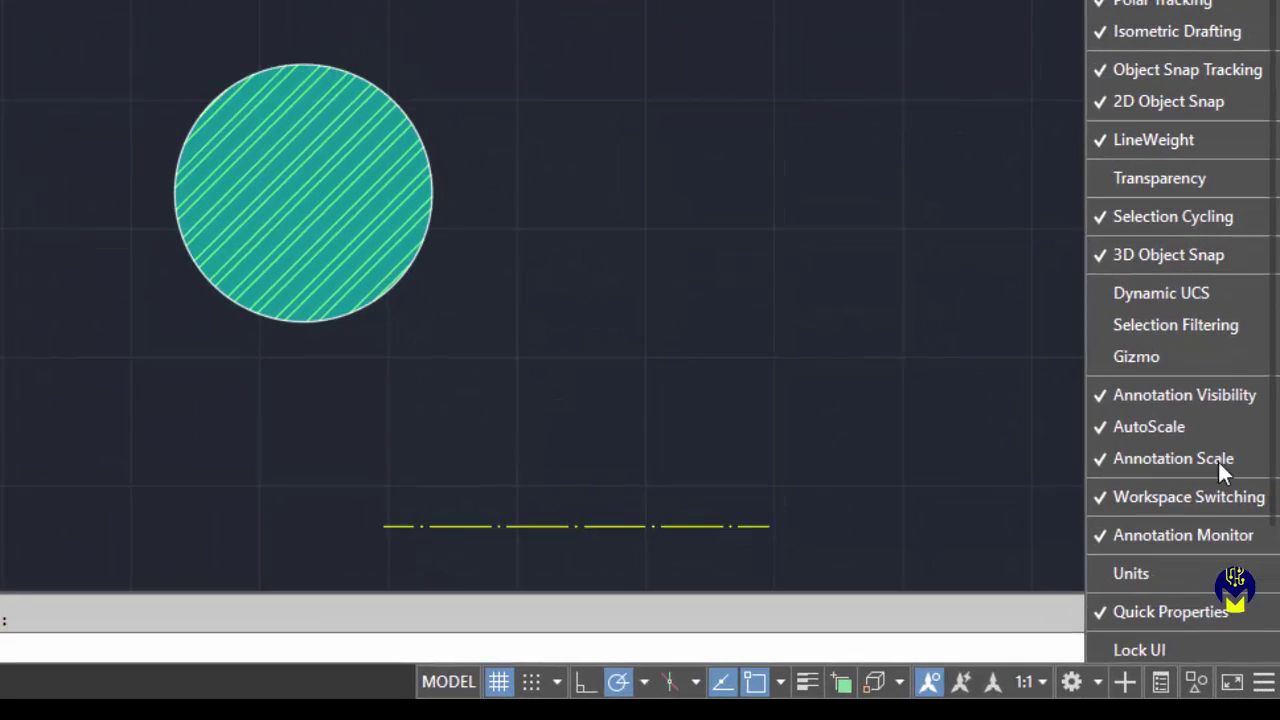
{"action": "left_click", "coordinate": [1113, 186]}
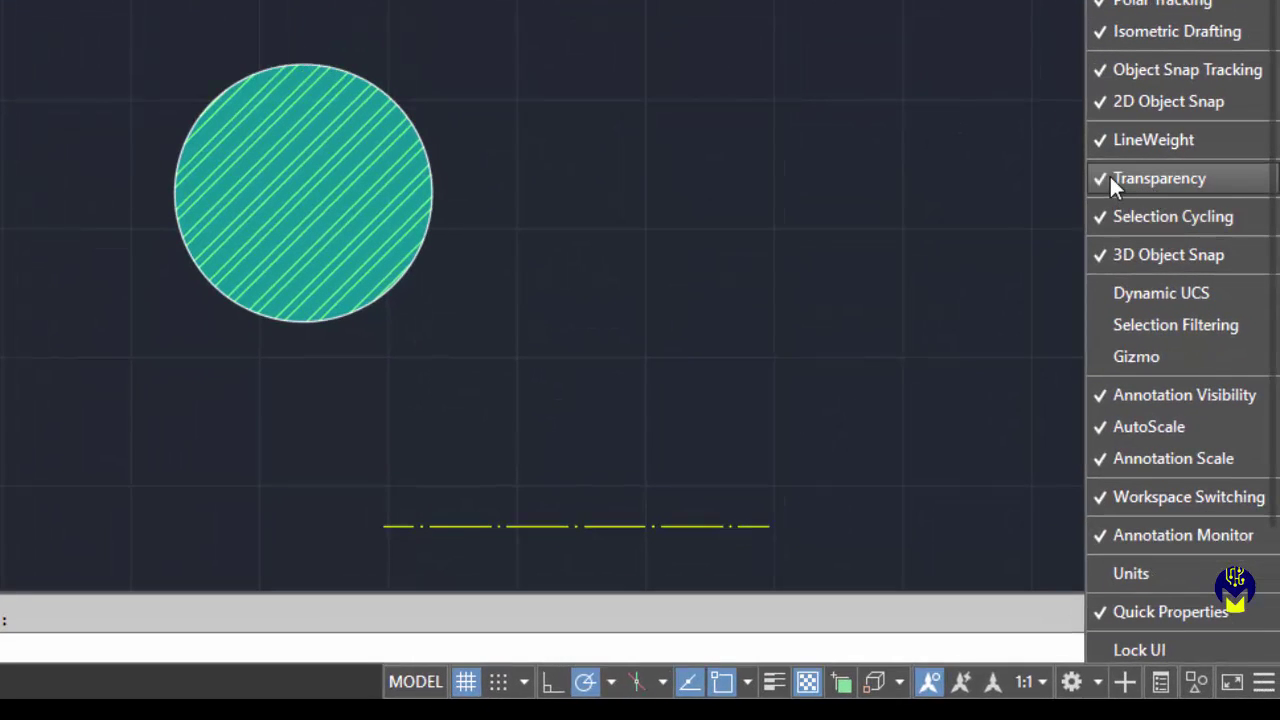
{"action": "left_click", "coordinate": [1112, 182]}
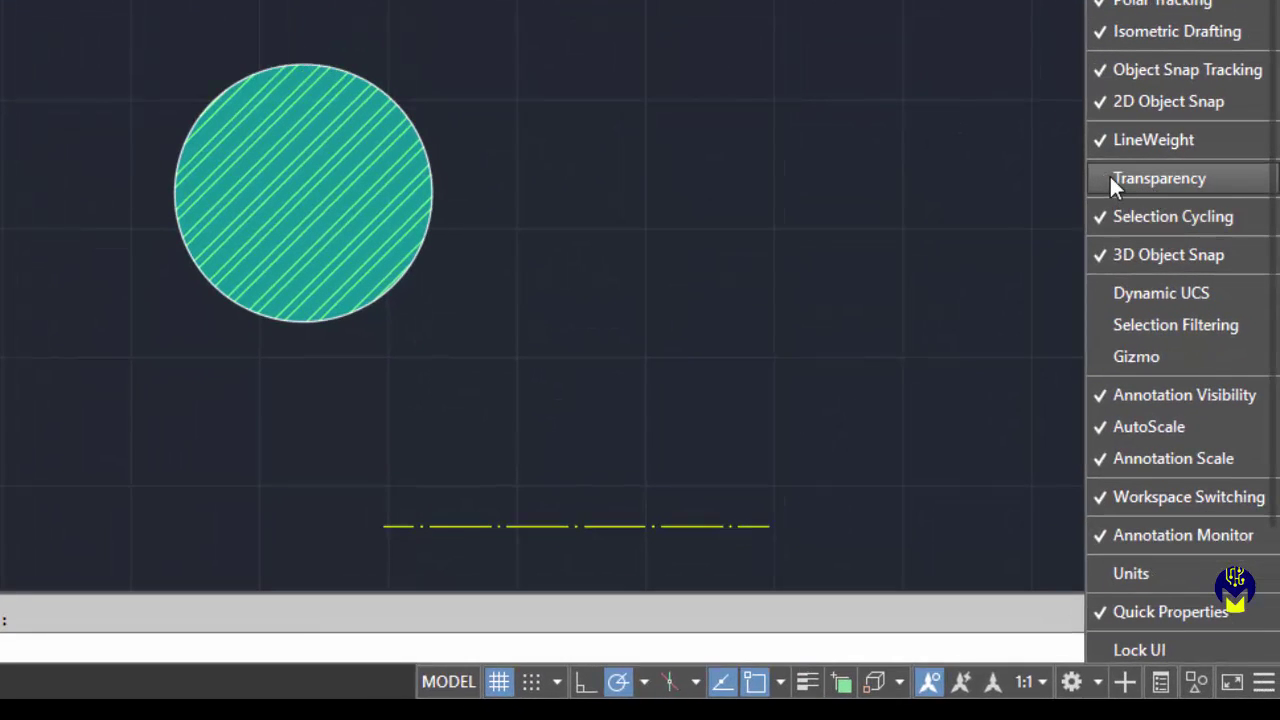
{"action": "left_click", "coordinate": [1111, 179]}
{"action": "left_click", "coordinate": [1111, 179]}
{"action": "left_click", "coordinate": [1111, 179]}
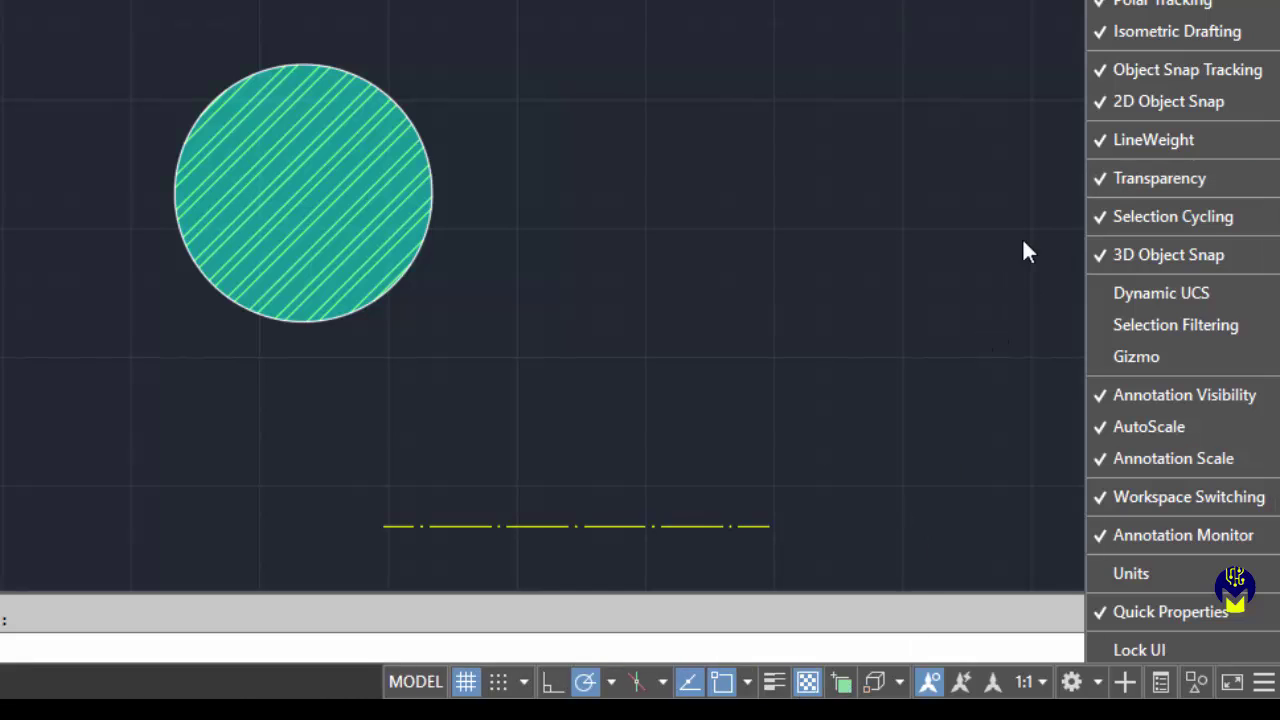
{"action": "left_click", "coordinate": [1102, 179]}
{"action": "left_click", "coordinate": [1103, 180]}
{"action": "left_click", "coordinate": [805, 375]}
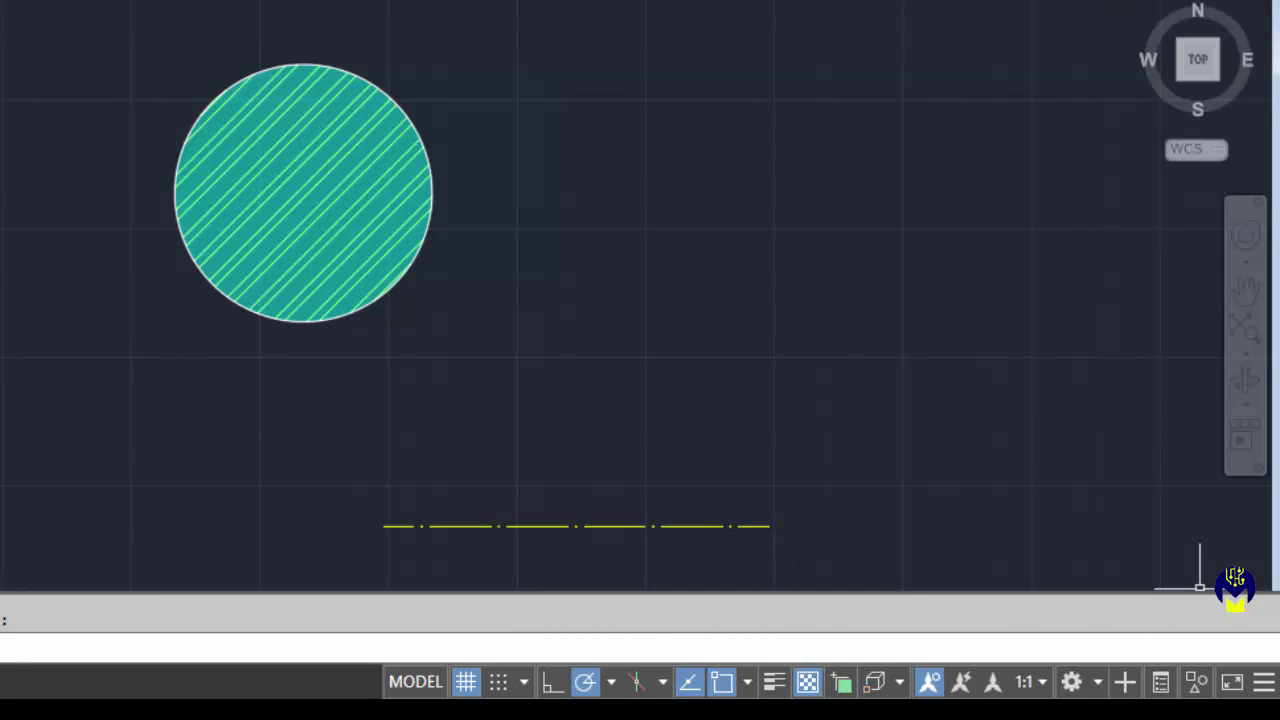
- Switch the transparency display off and back on twice to compare how the circle's solid fill covers the line pattern
{"action": "left_click", "coordinate": [808, 683]}
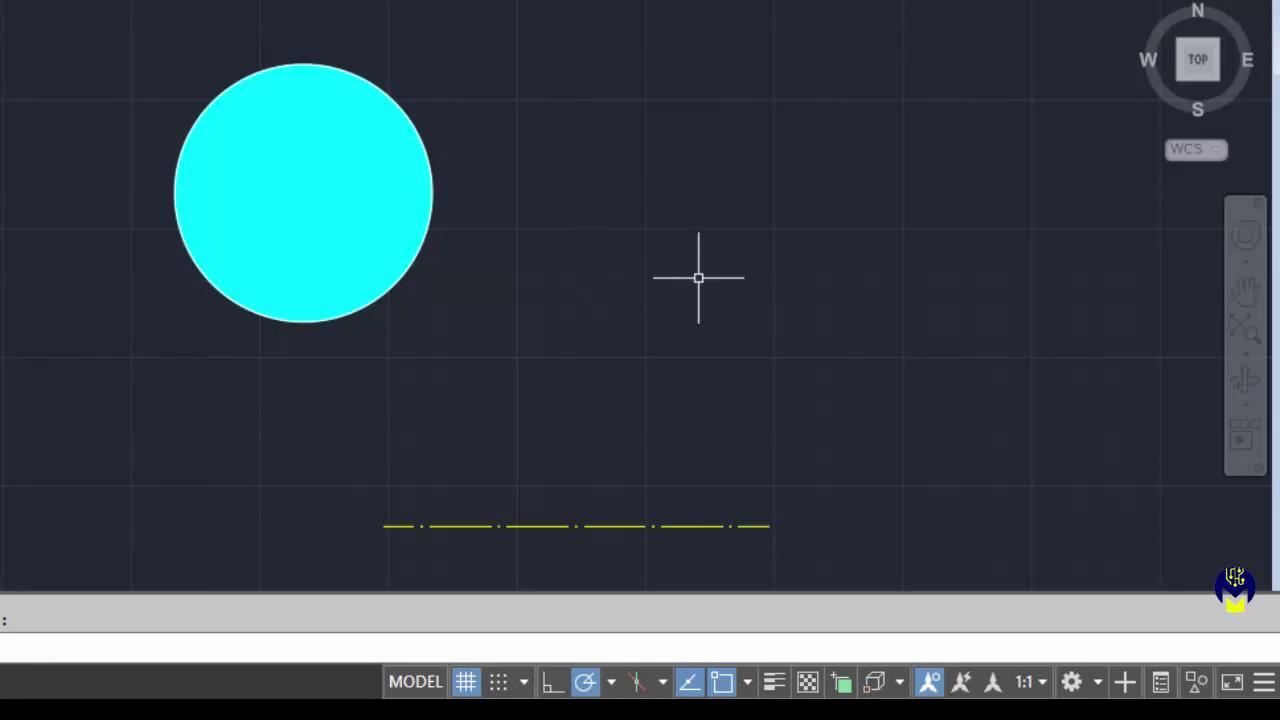
{"action": "left_click", "coordinate": [808, 682]}
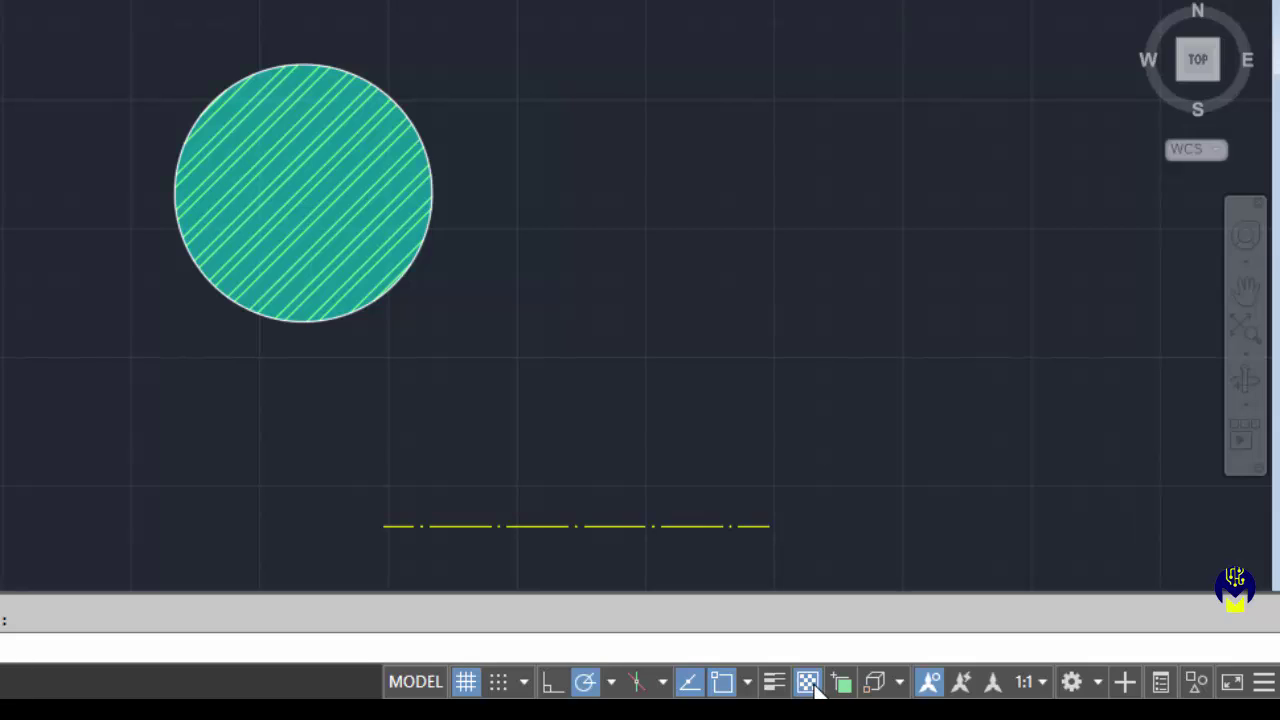
{"action": "left_click", "coordinate": [808, 682]}
{"action": "left_click", "coordinate": [808, 682]}
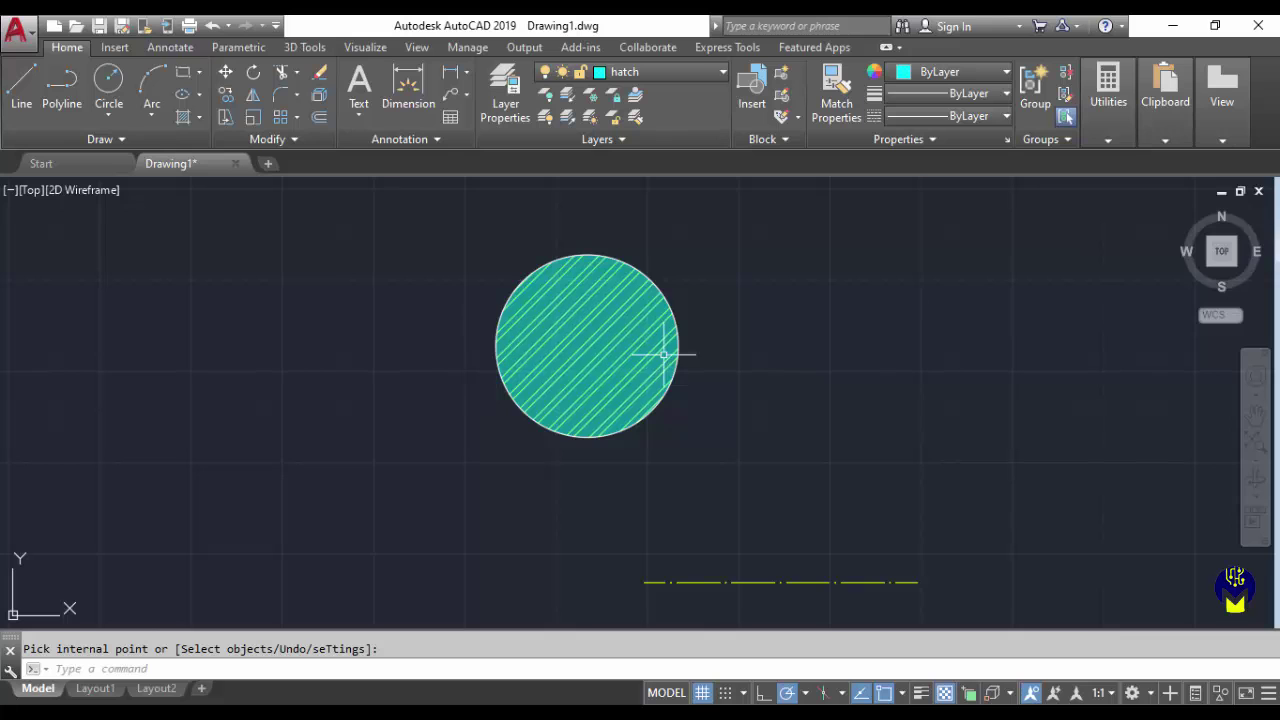
{"action": "scroll", "coordinate": [745, 405], "scroll_direction": "down", "scroll_amount": 2}
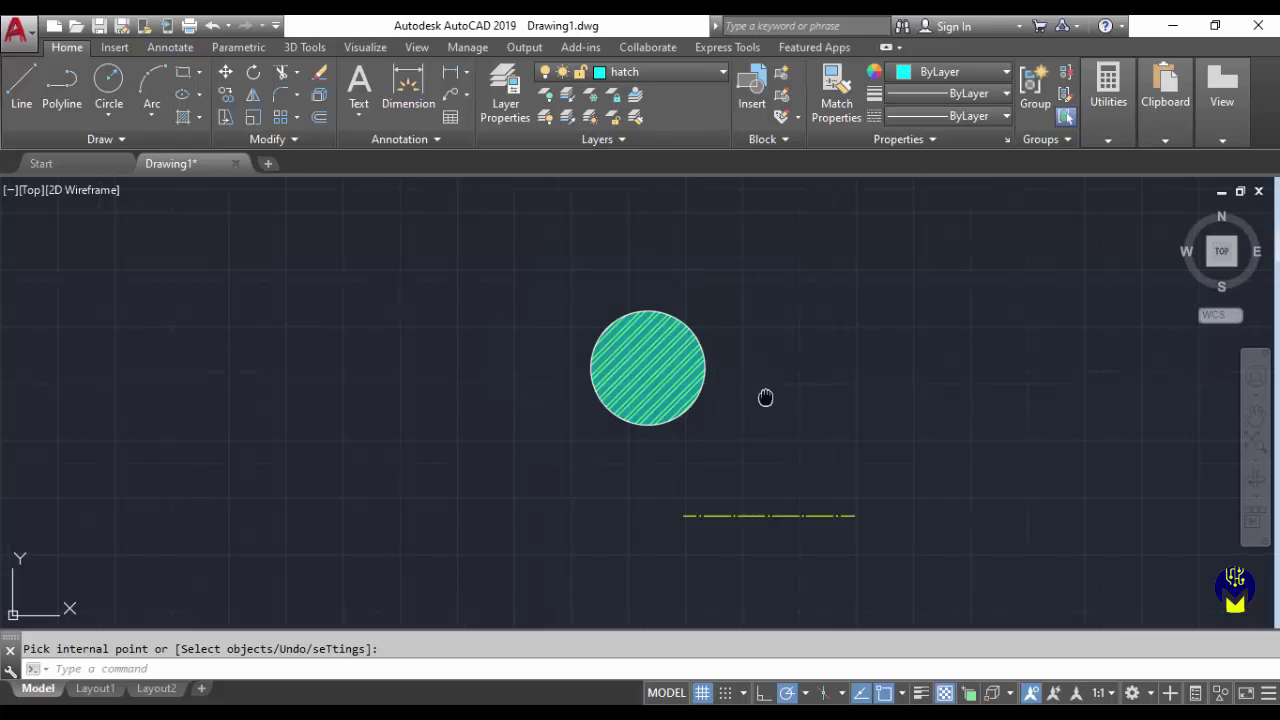
{"action": "middle_click_drag", "start_coordinate": [765, 398], "coordinate": [674, 366]}
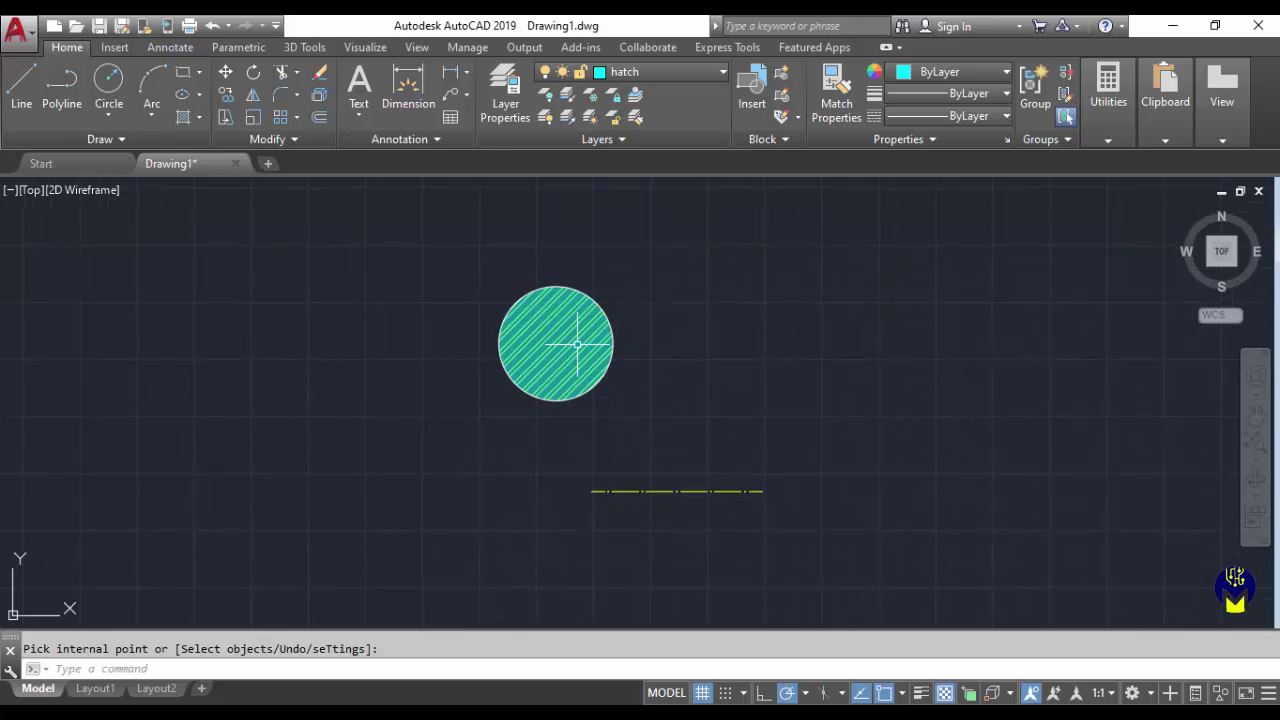
- Remove the Transparency toggle from the status bar, then take the Selection Cycling toggle out and back in repeatedly, leaving it shown
{"action": "scroll", "coordinate": [550, 290], "scroll_direction": "up", "scroll_amount": 4}
{"action": "scroll", "coordinate": [575, 311], "scroll_direction": "down", "scroll_amount": 2}
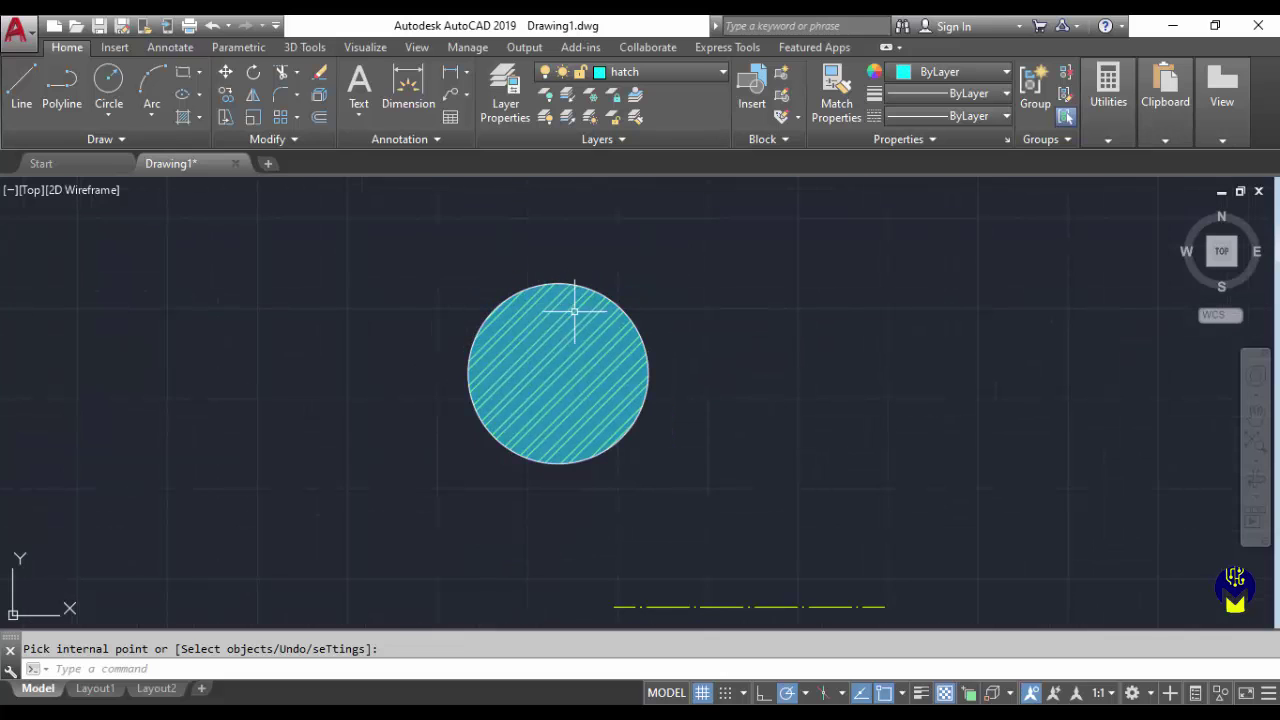
{"action": "middle_click_drag", "start_coordinate": [578, 354], "coordinate": [630, 349]}
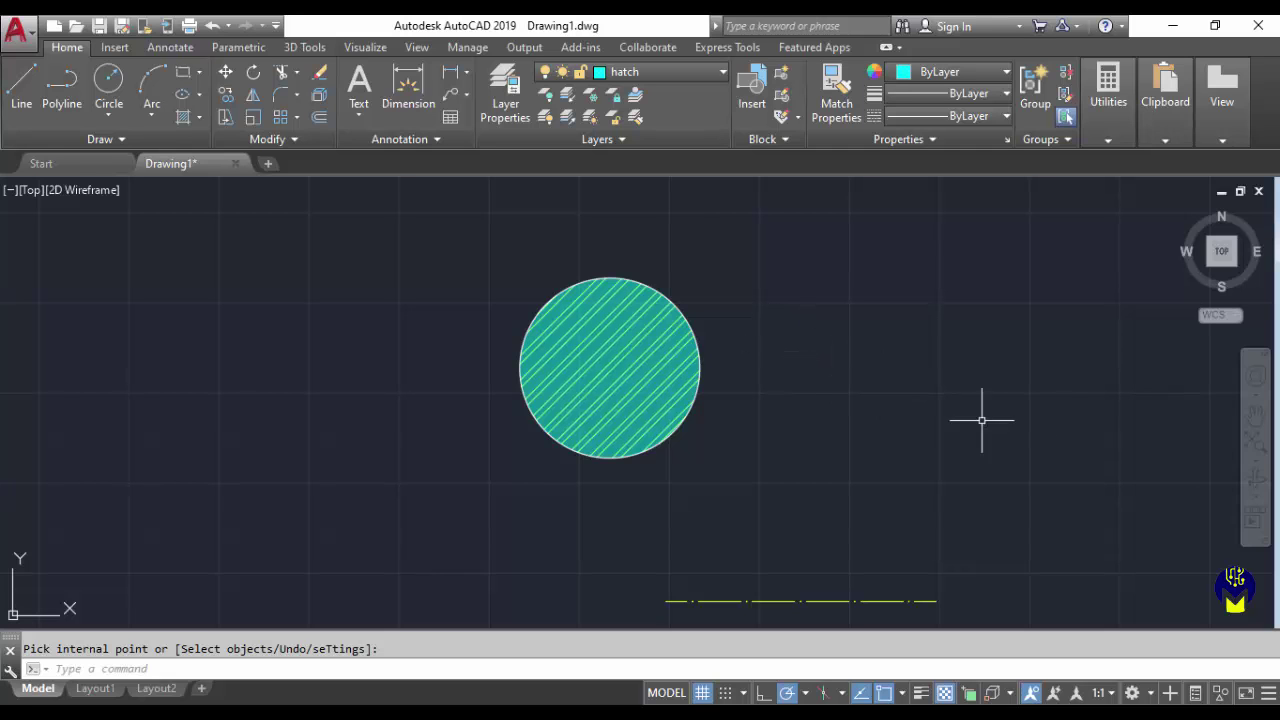
{"action": "left_click", "coordinate": [1267, 697]}
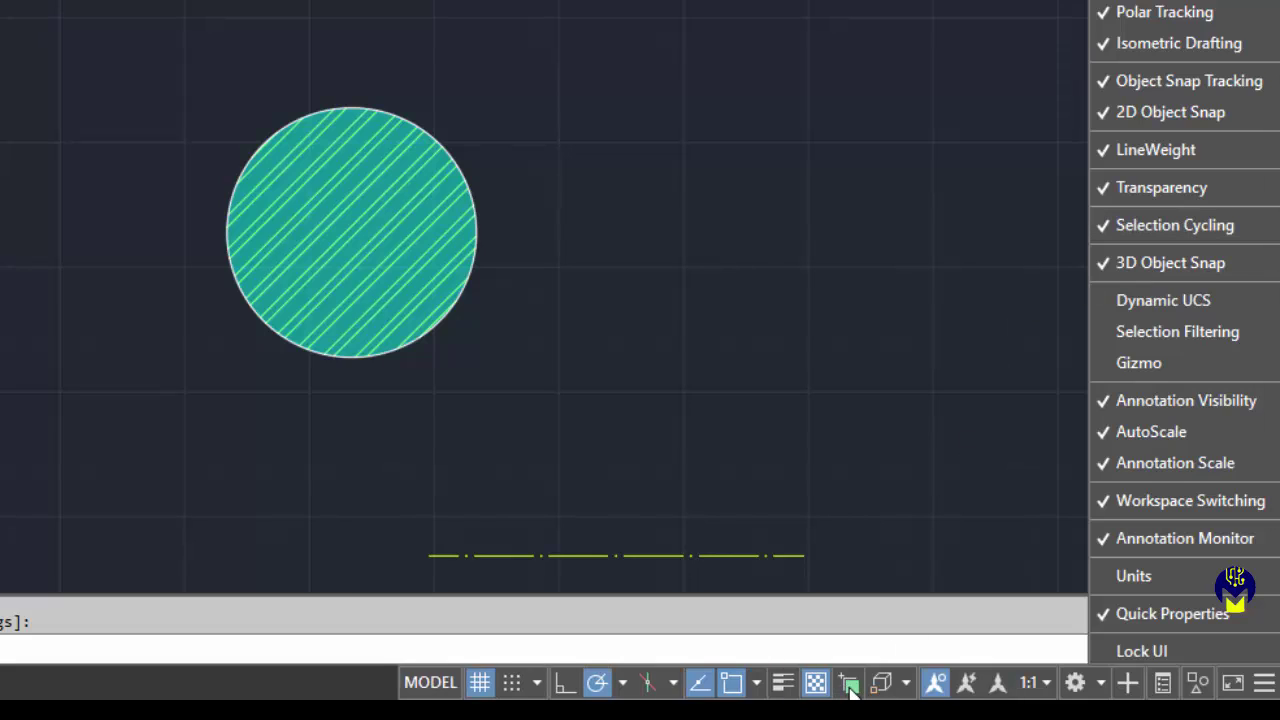
{"action": "left_click", "coordinate": [1168, 191]}
{"action": "left_click", "coordinate": [1180, 228]}
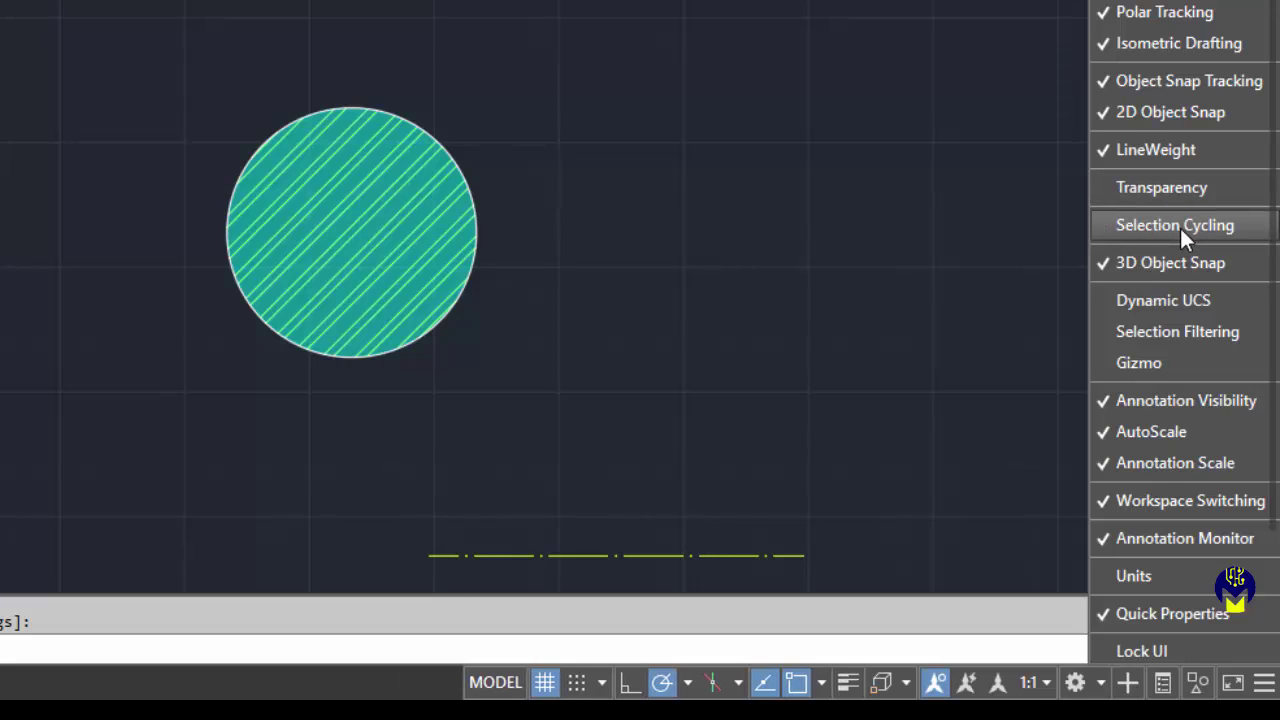
{"action": "left_click", "coordinate": [1180, 228]}
{"action": "left_click", "coordinate": [1180, 228]}
{"action": "left_click", "coordinate": [1180, 228]}
{"action": "left_click", "coordinate": [1180, 228]}
{"action": "left_click", "coordinate": [1180, 228]}
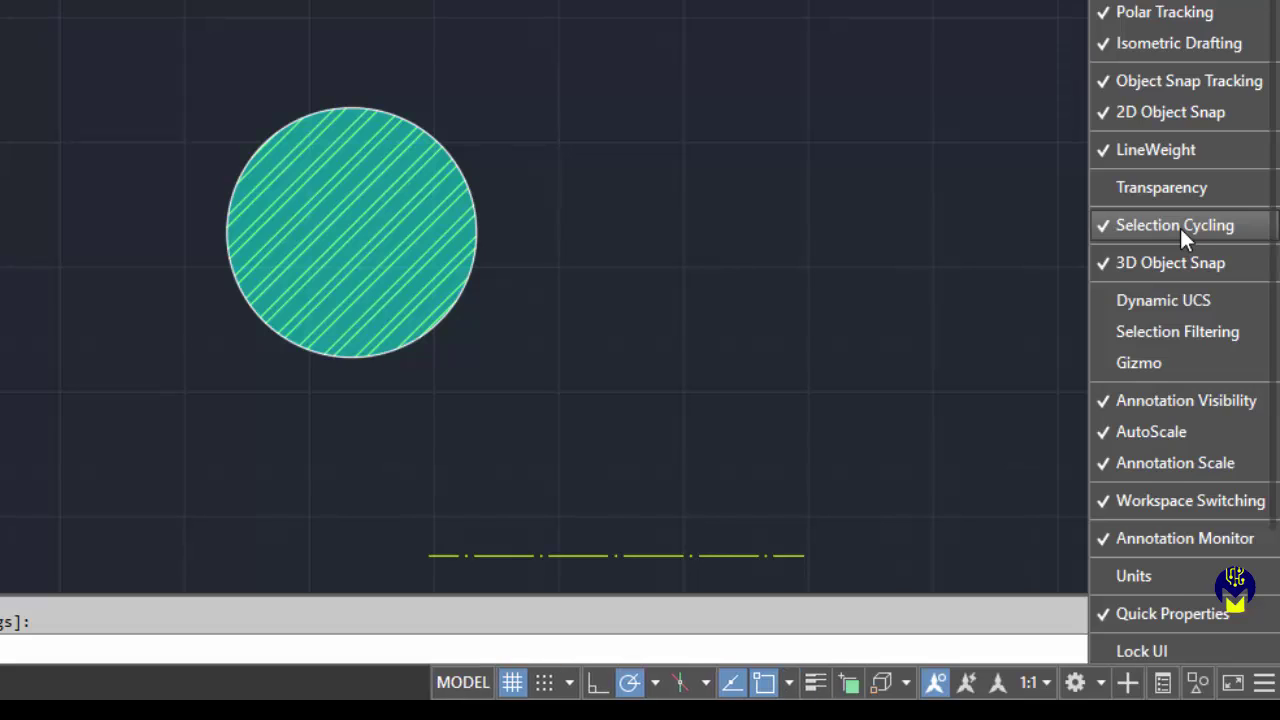
- Turn on selection cycling and select the yellow hatch among the overlapping objects at the circle's edge
{"action": "left_click", "coordinate": [850, 686]}
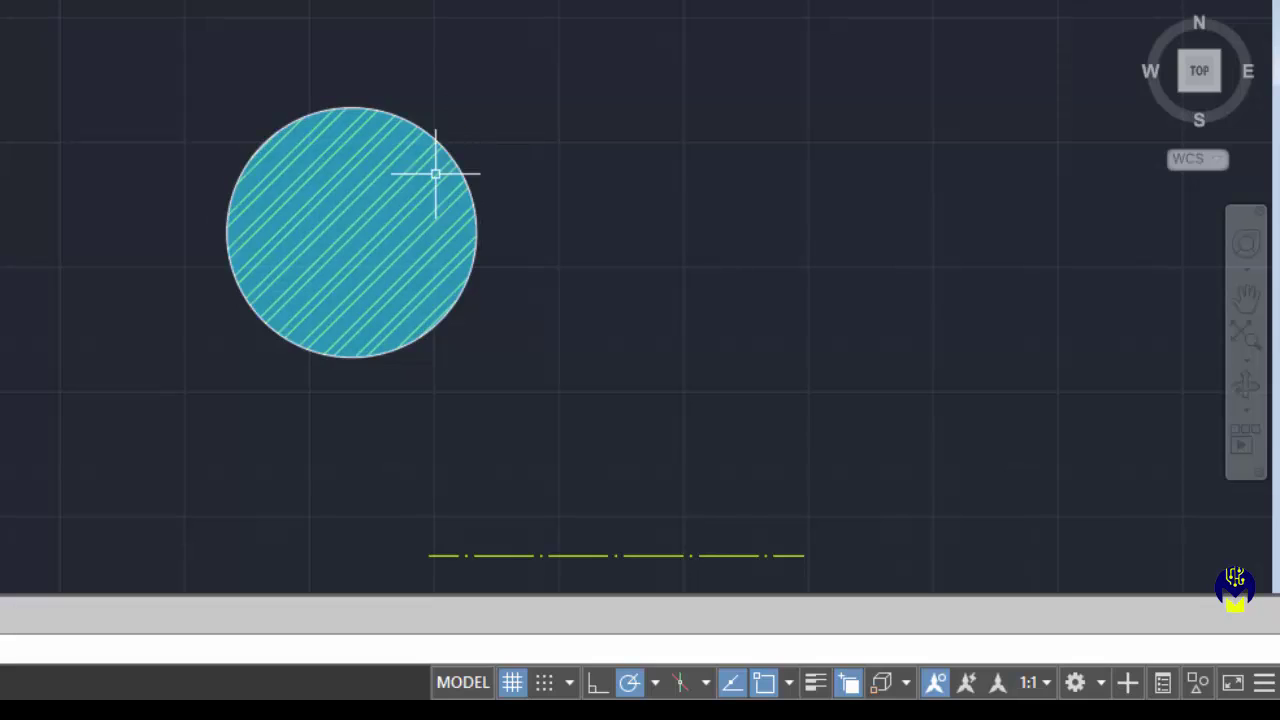
{"action": "left_click", "coordinate": [380, 165]}
{"action": "key", "text": "Escape"}
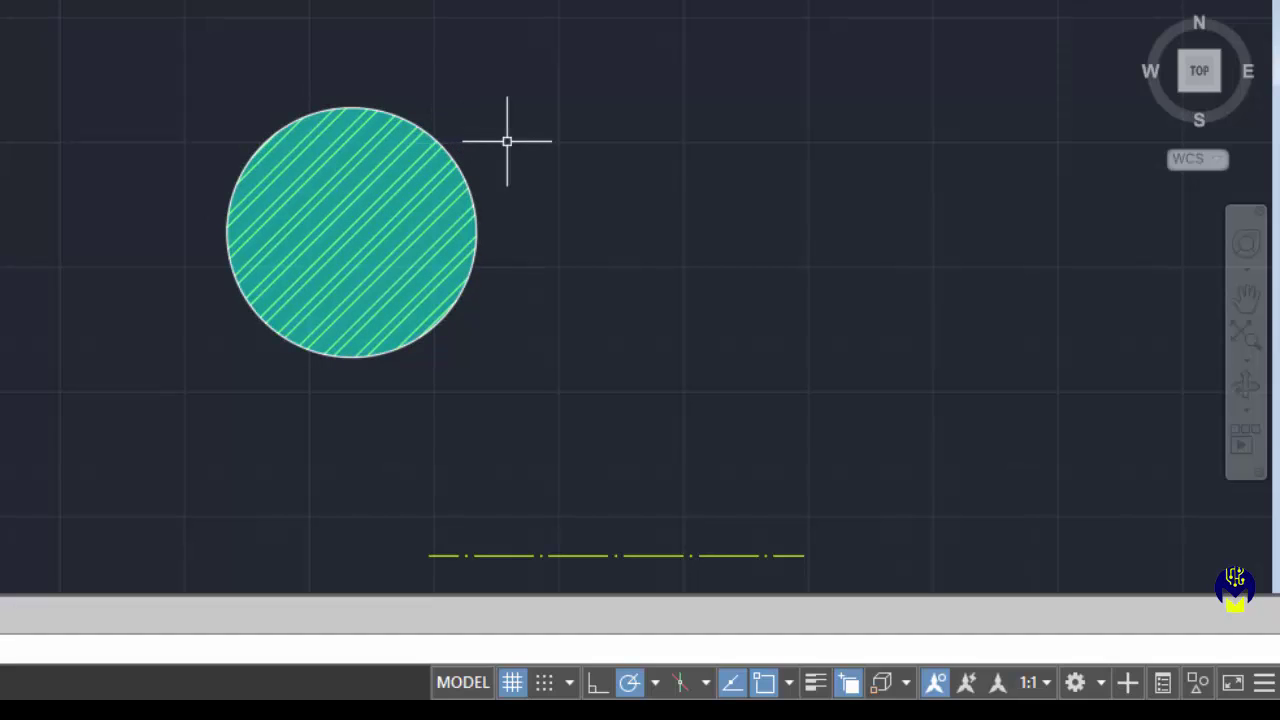
{"action": "left_click", "coordinate": [440, 144]}
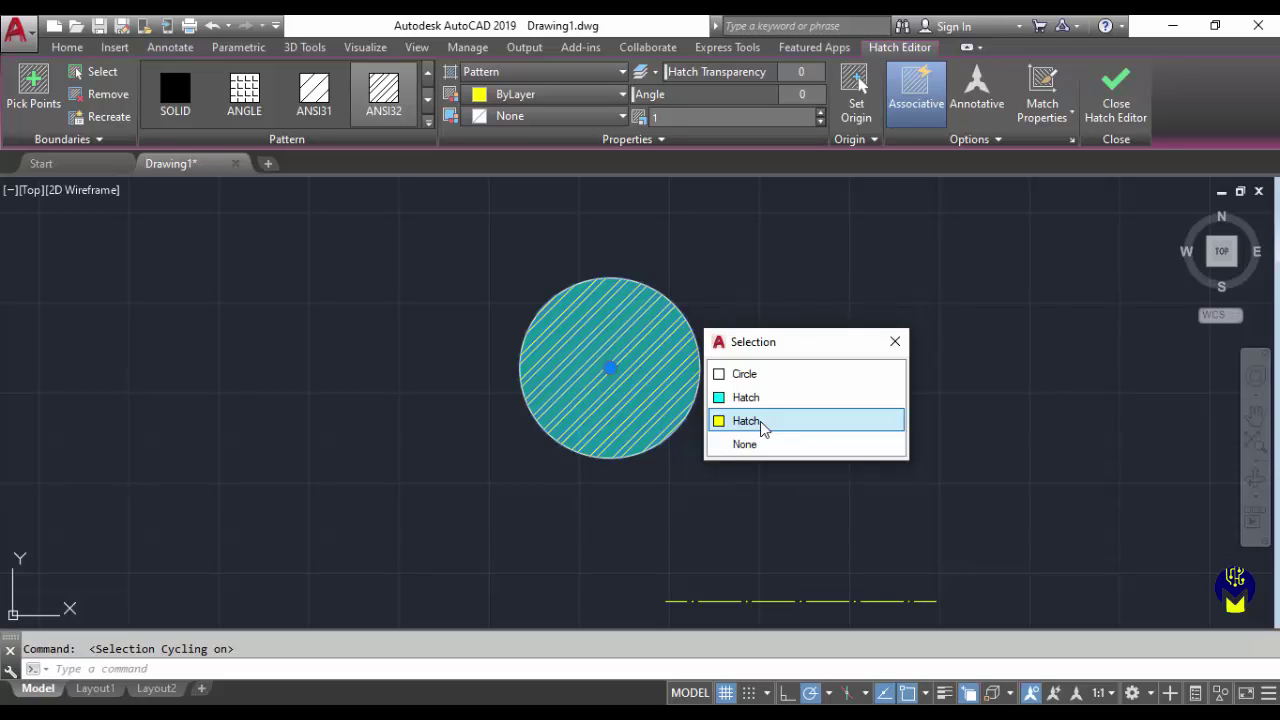
{"action": "left_click", "coordinate": [757, 426]}
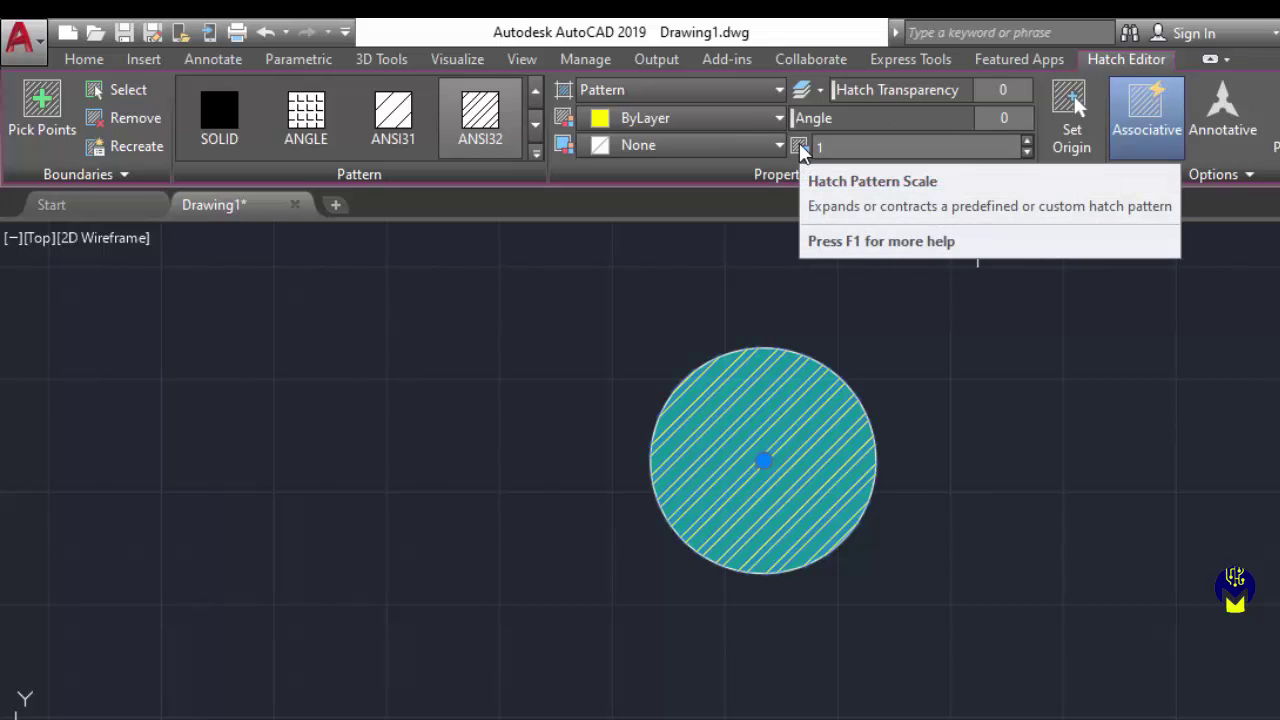
- Increase the selected ANSI32 hatch's pattern scale to 1.8 and close the hatch editor
{"action": "left_click", "coordinate": [1028, 141]}
{"action": "left_click", "coordinate": [1028, 141]}
{"action": "left_click", "coordinate": [1028, 141]}
{"action": "left_click", "coordinate": [1028, 141]}
{"action": "left_click", "coordinate": [1028, 141]}
{"action": "left_click", "coordinate": [1028, 141]}
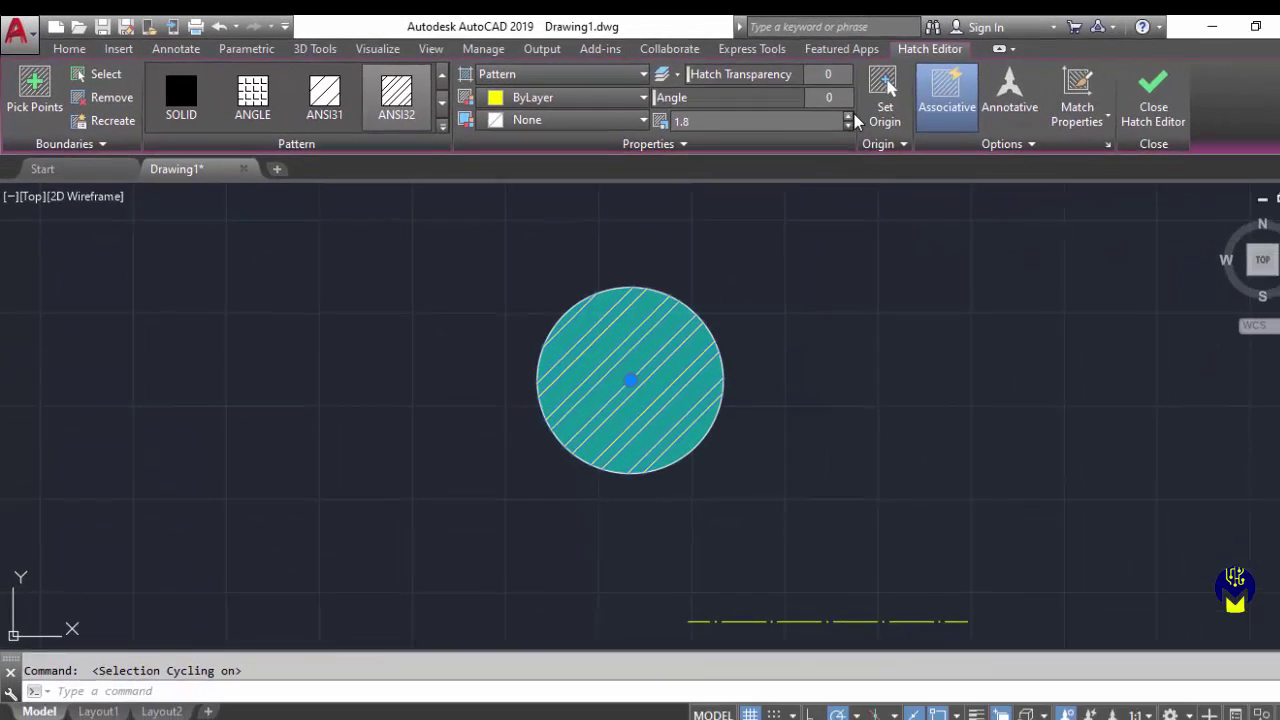
{"action": "left_click", "coordinate": [1153, 95]}
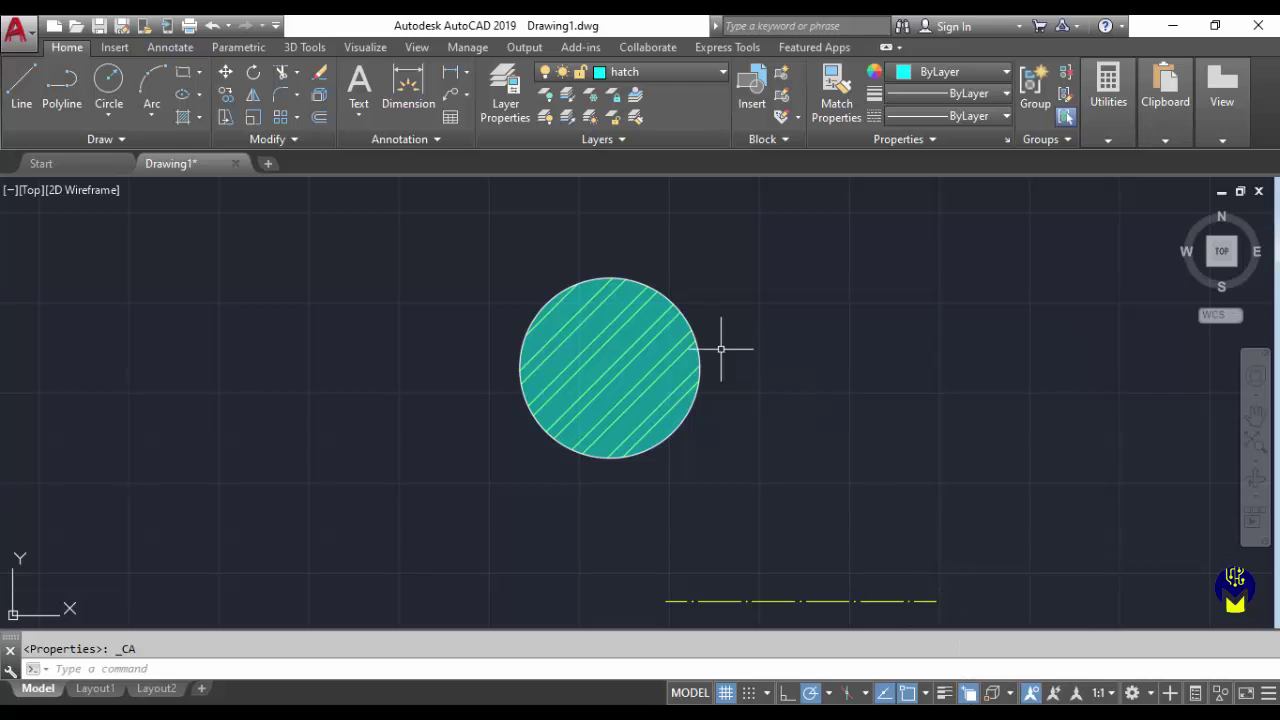
- Delete the circle's cyan solid hatch by picking it among the overlapping objects, and turn off selection cycling
{"action": "left_click", "coordinate": [652, 335]}
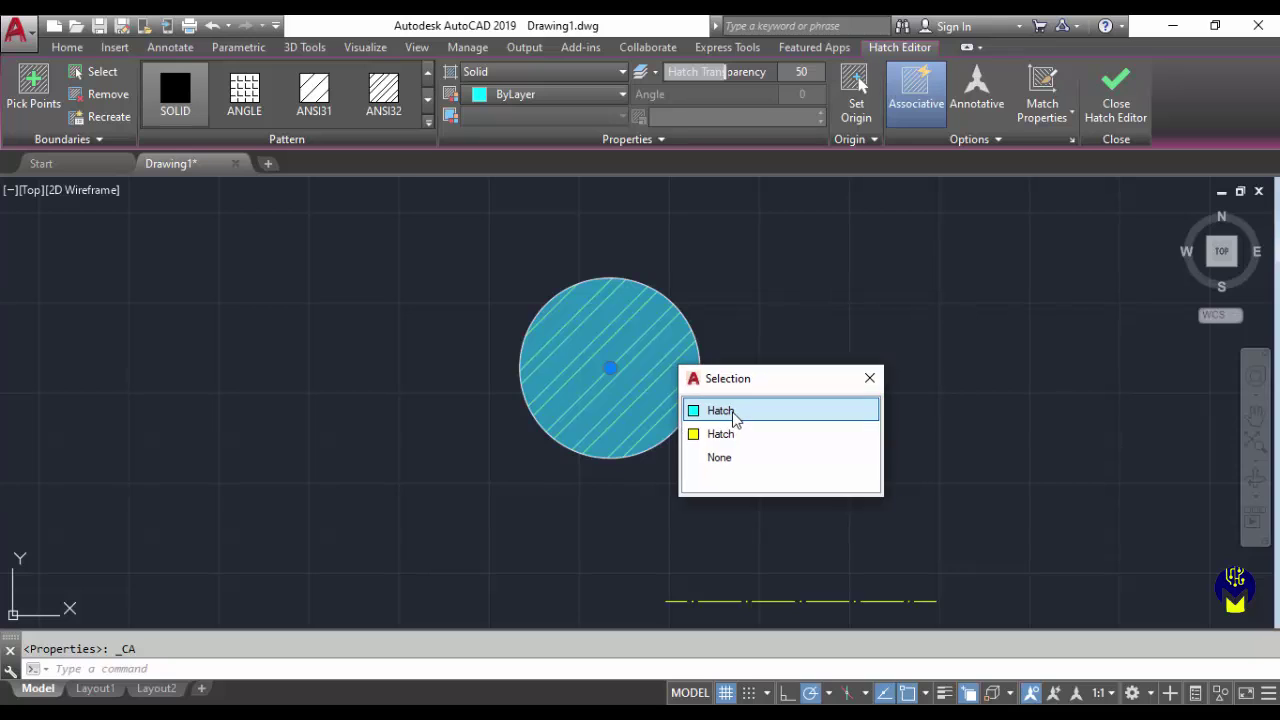
{"action": "left_click", "coordinate": [733, 416]}
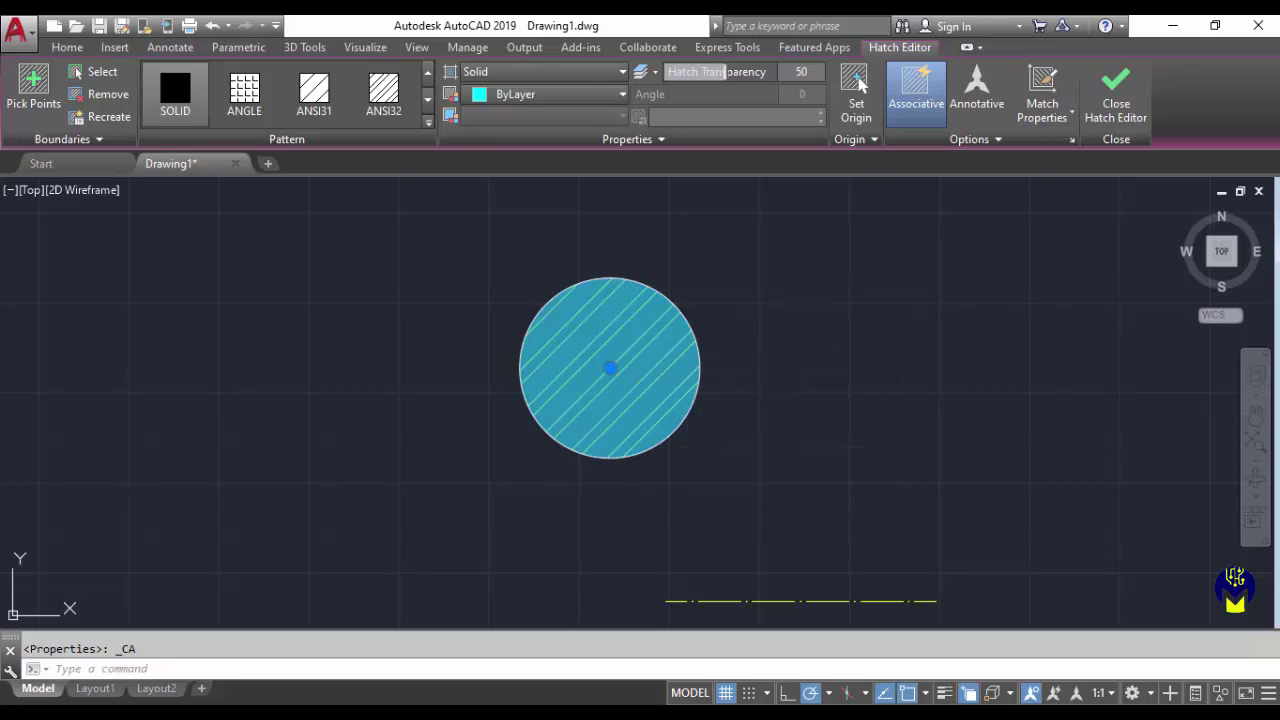
{"action": "key", "text": "Escape"}
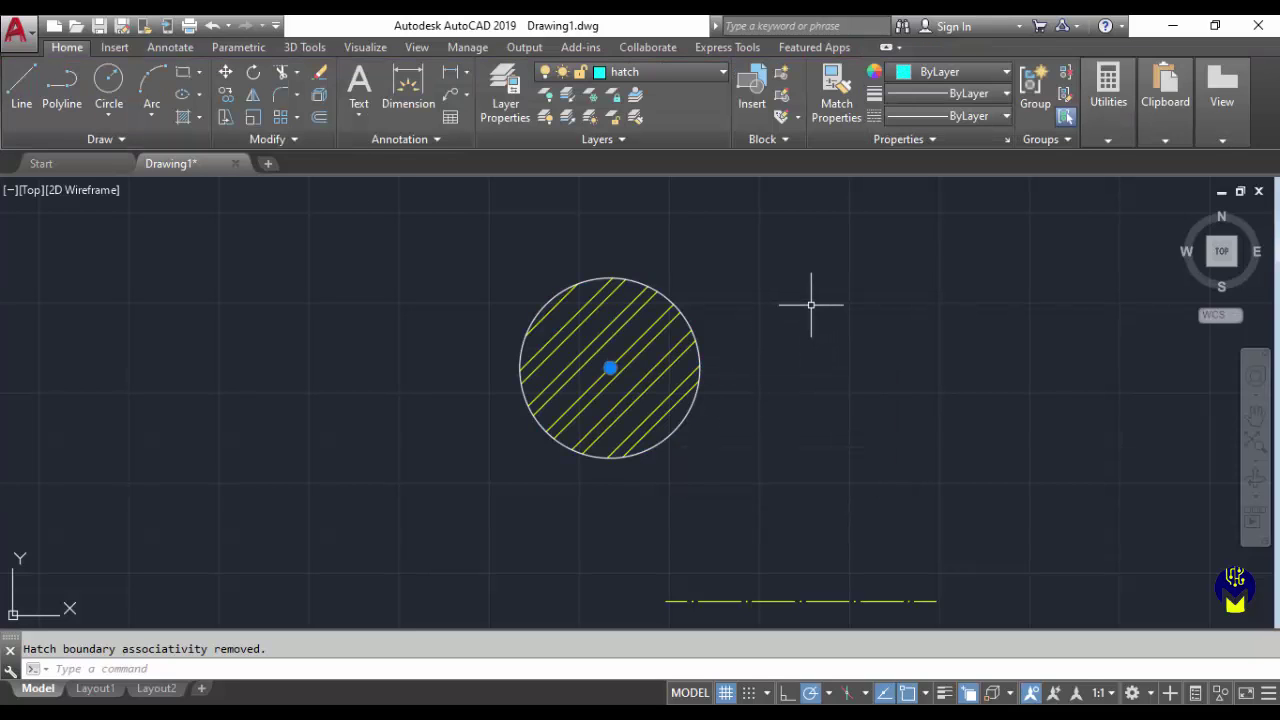
{"action": "key", "text": "Escape"}
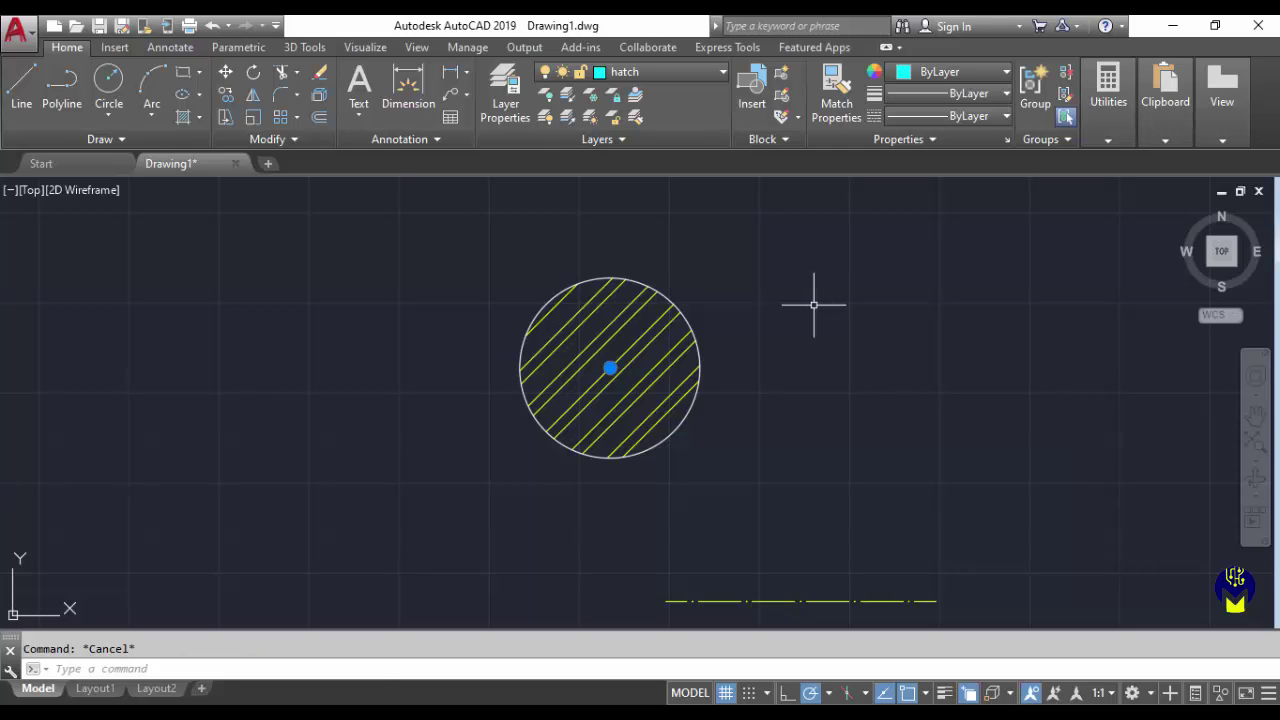
{"action": "left_click", "coordinate": [866, 307]}
{"action": "left_click", "coordinate": [757, 425]}
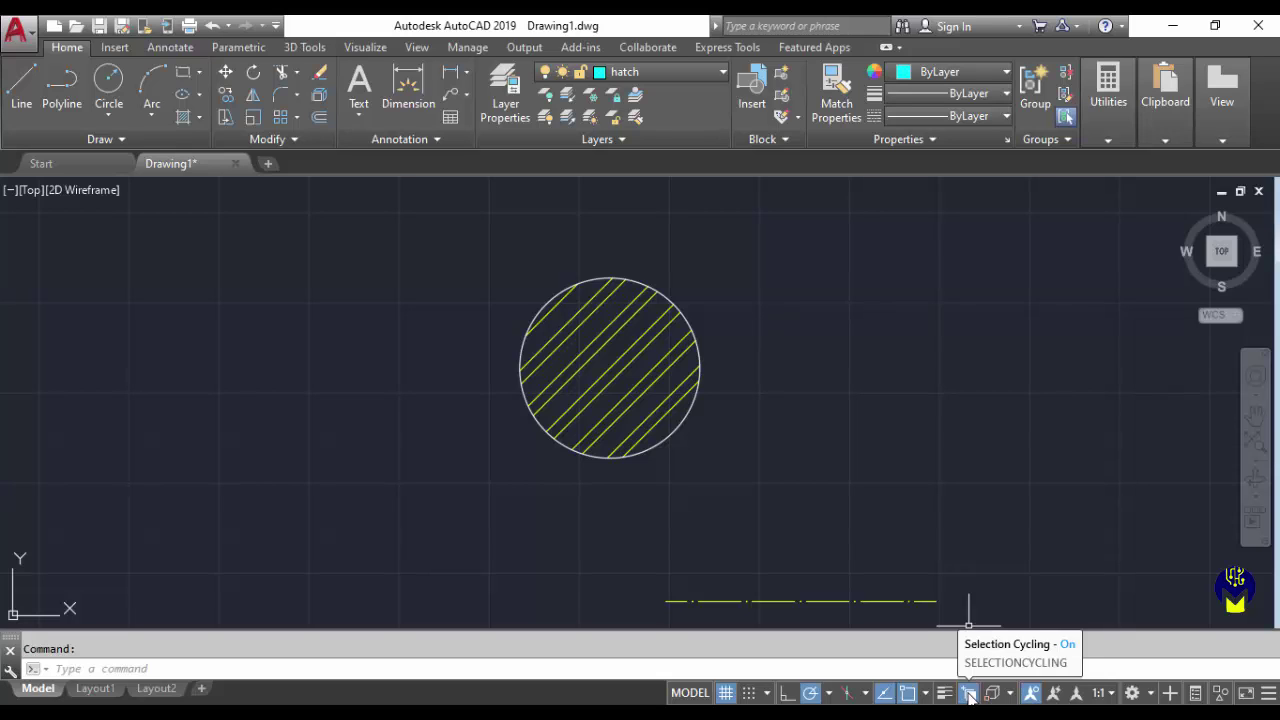
{"action": "left_click", "coordinate": [969, 694]}
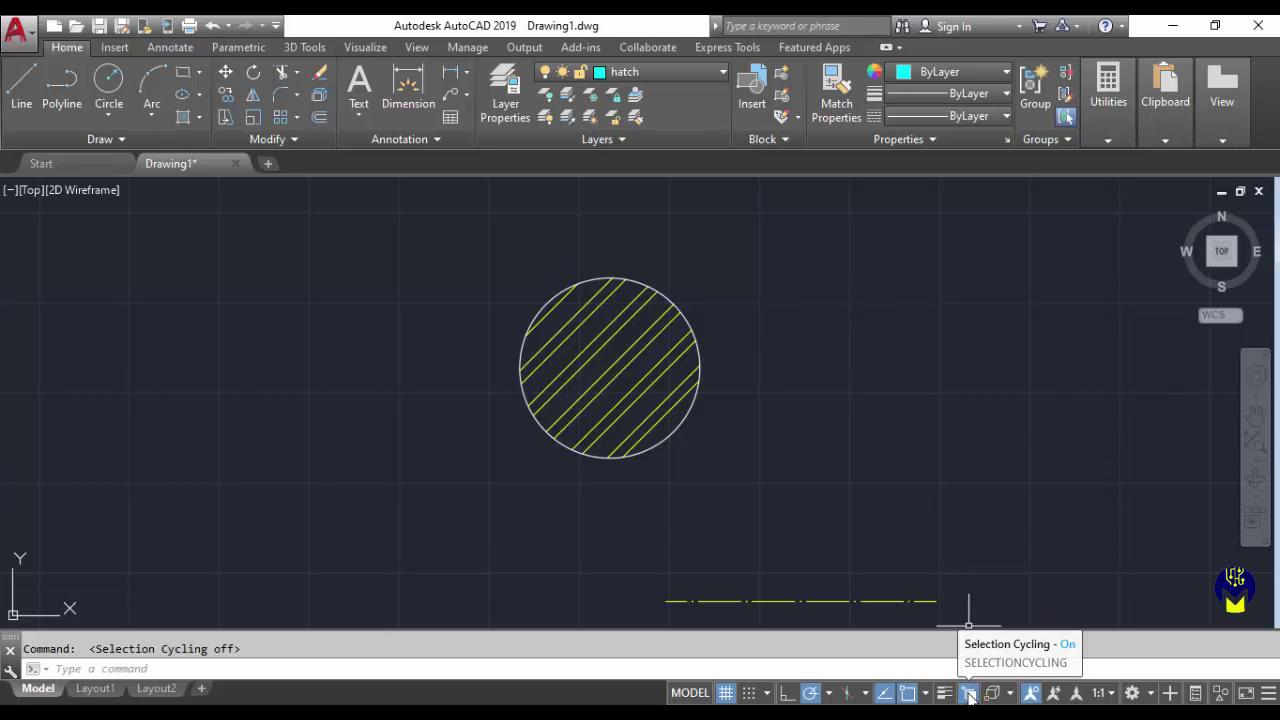
- Remove the Quick Properties toggle from the status bar and add it back, twice, through the customization list
{"action": "scroll", "coordinate": [828, 434], "scroll_direction": "down", "scroll_amount": 2}
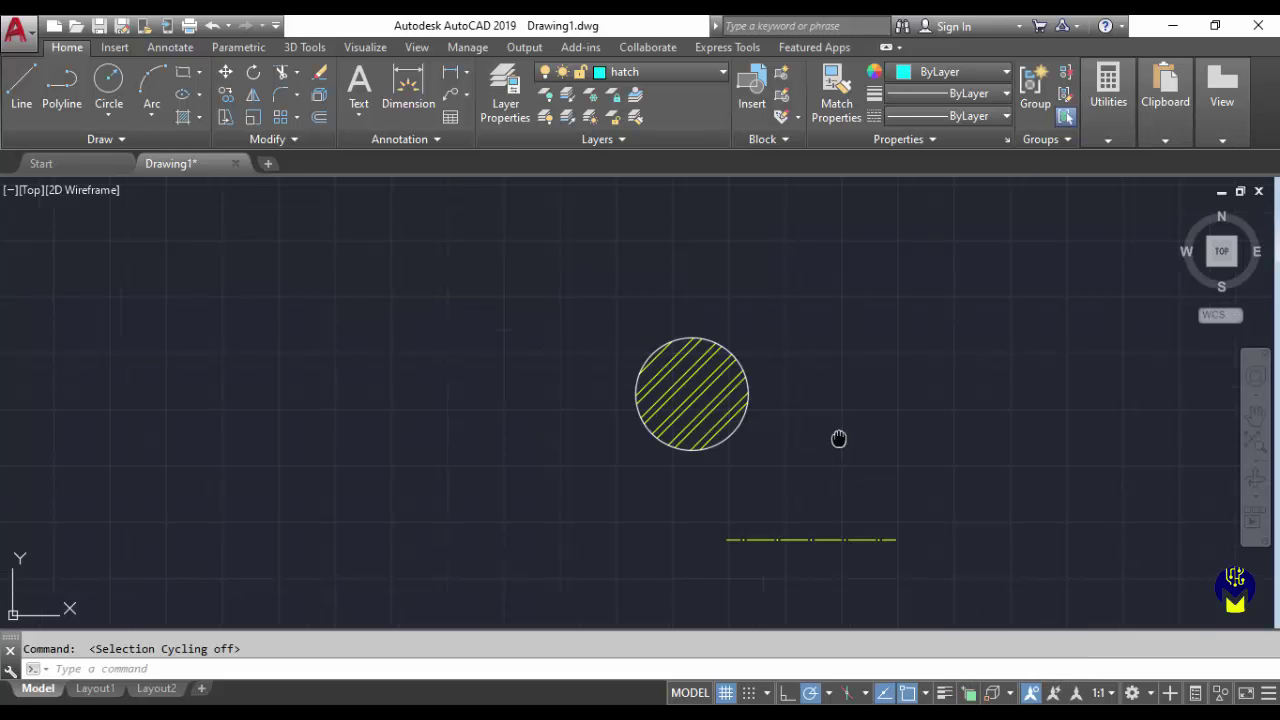
{"action": "middle_click_drag", "start_coordinate": [837, 437], "coordinate": [706, 371]}
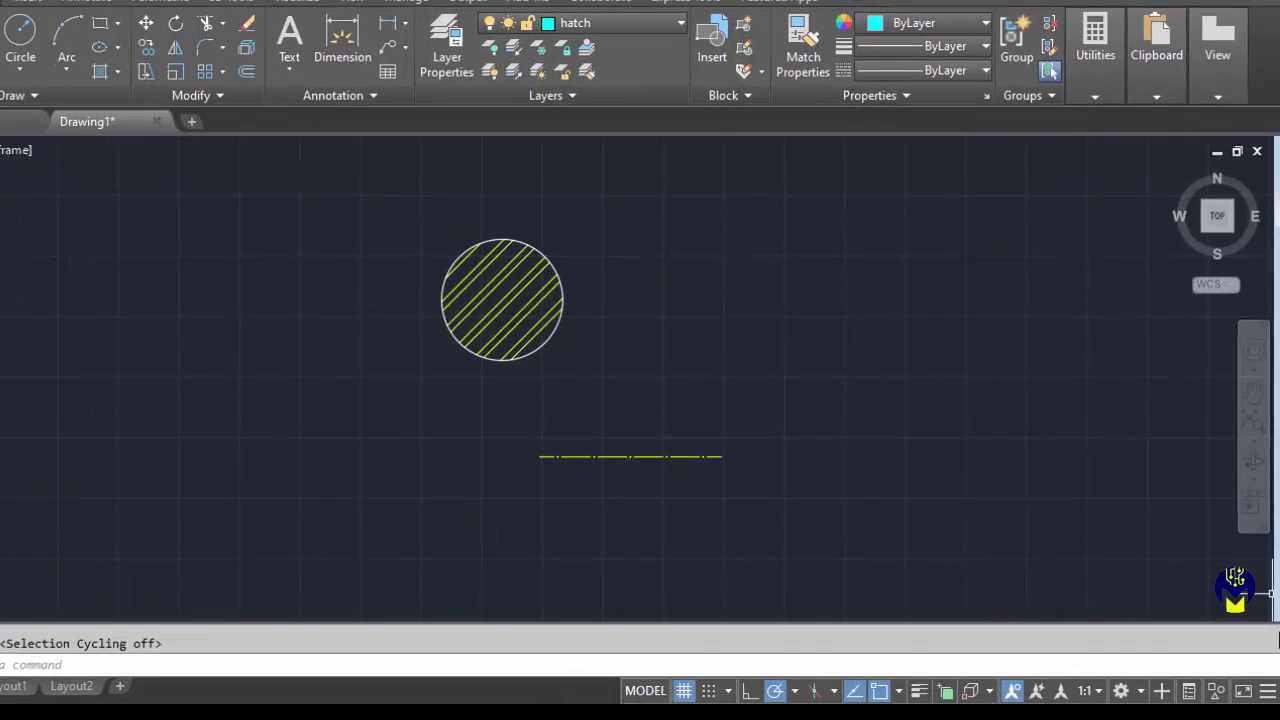
{"action": "left_click", "coordinate": [1267, 691]}
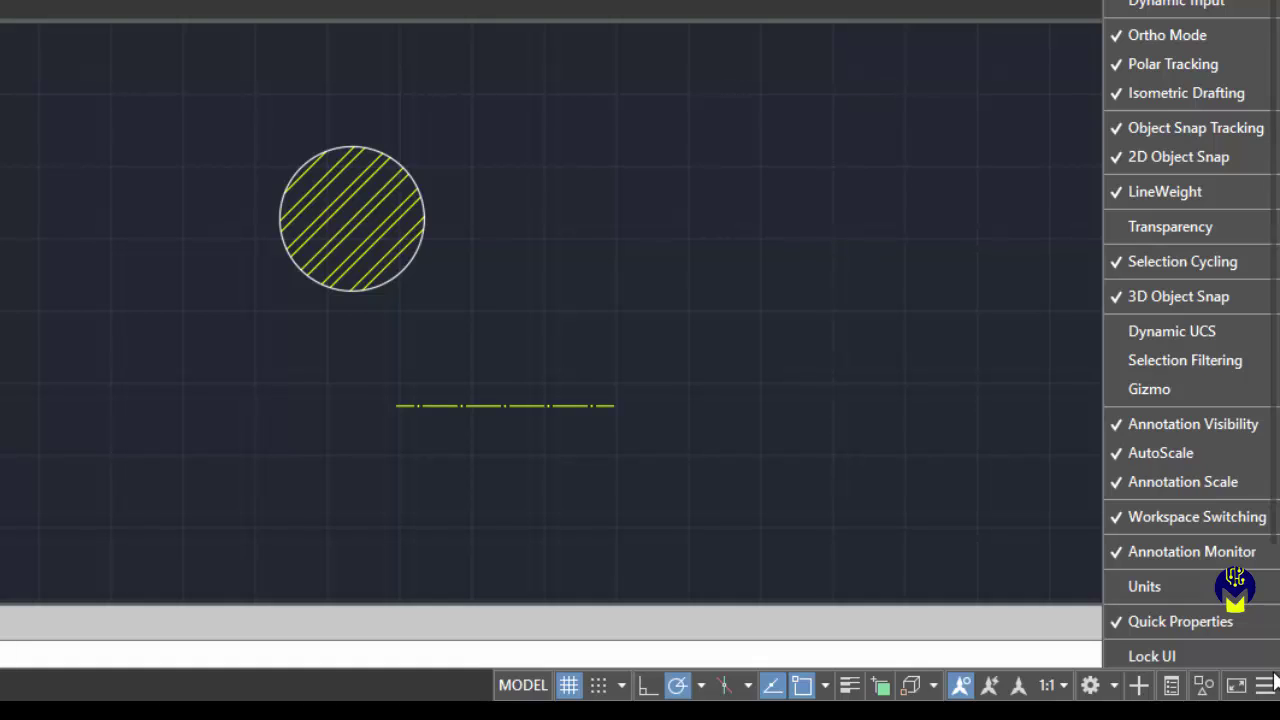
{"action": "left_click", "coordinate": [1202, 620]}
{"action": "left_click", "coordinate": [1202, 620]}
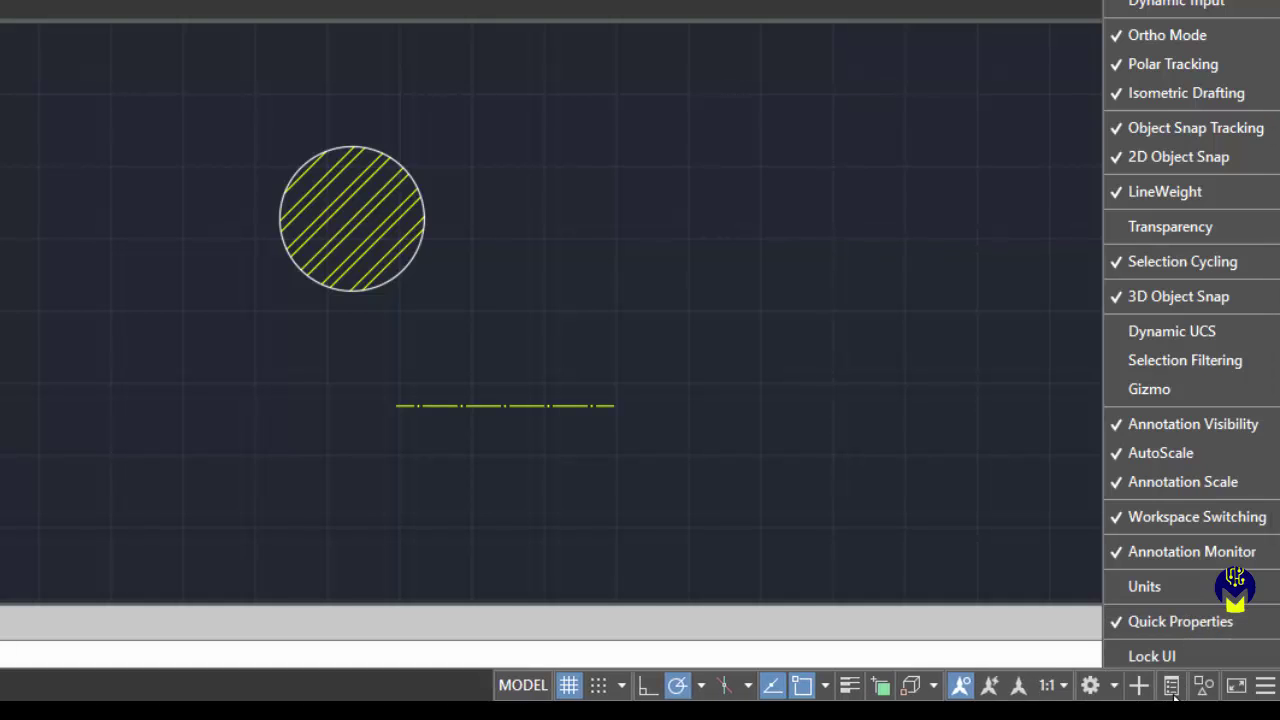
{"action": "left_click", "coordinate": [1184, 626]}
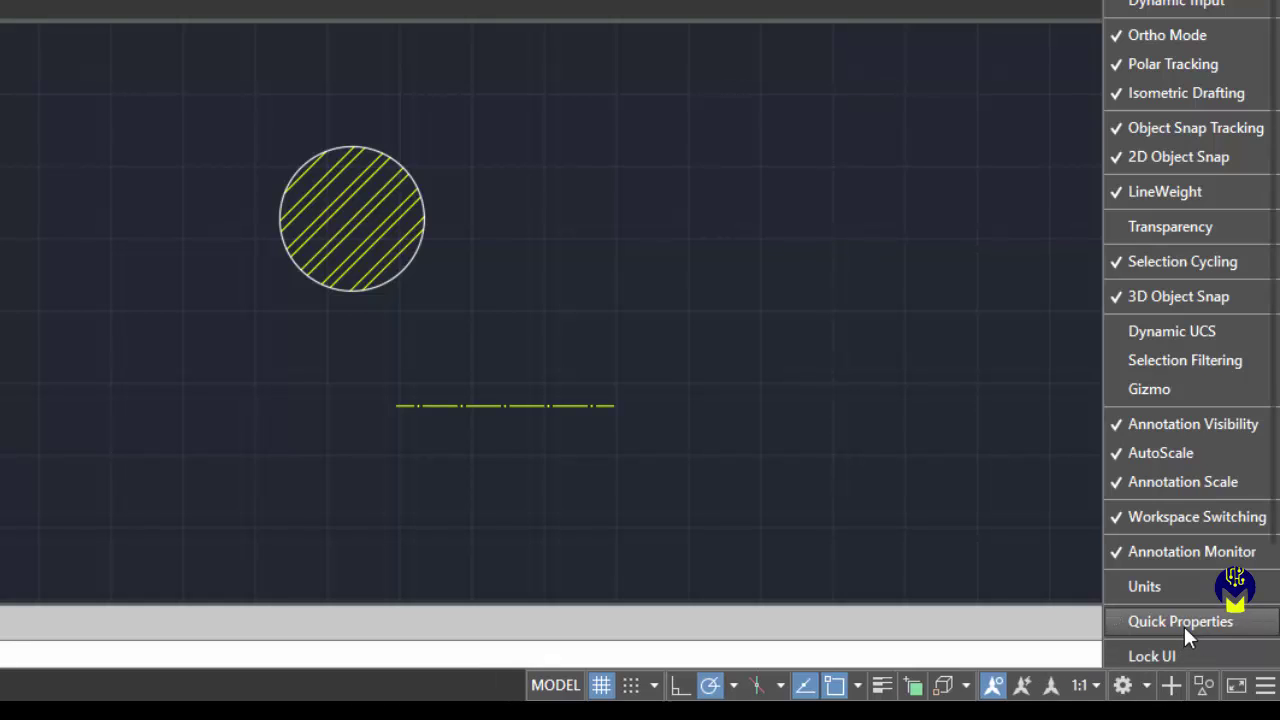
{"action": "left_click", "coordinate": [1184, 626]}
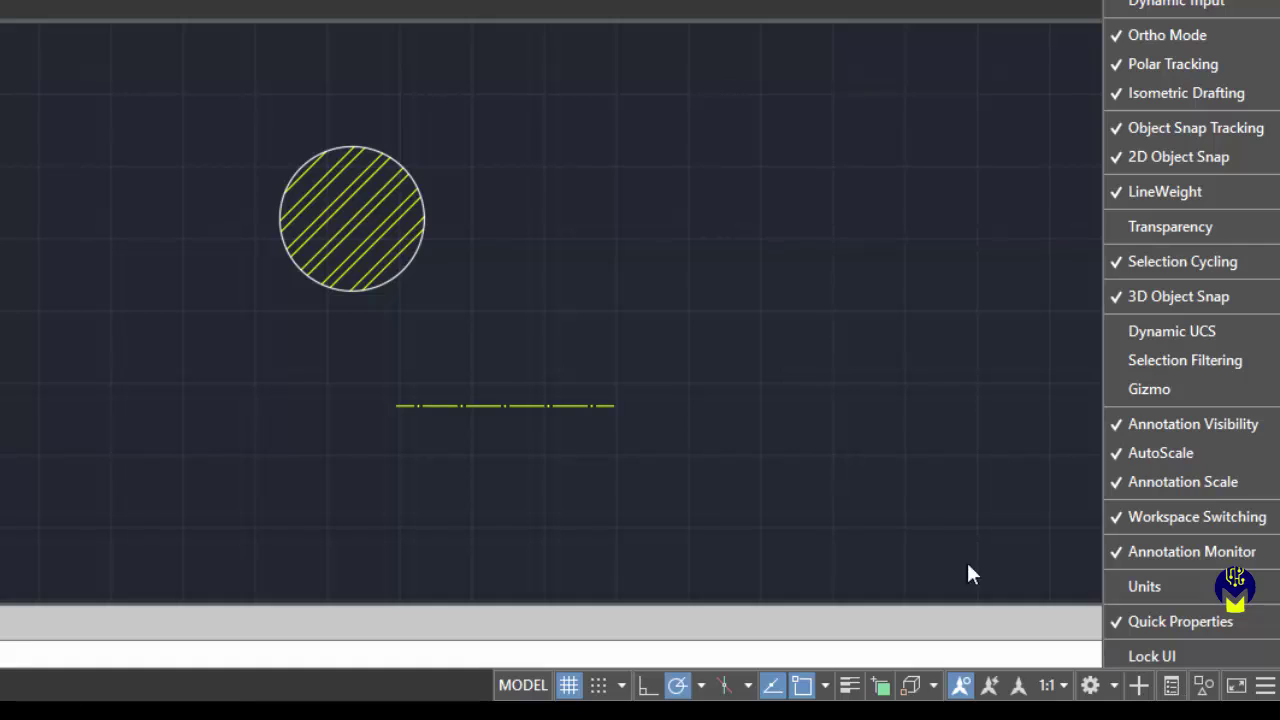
{"action": "left_click", "coordinate": [808, 408]}
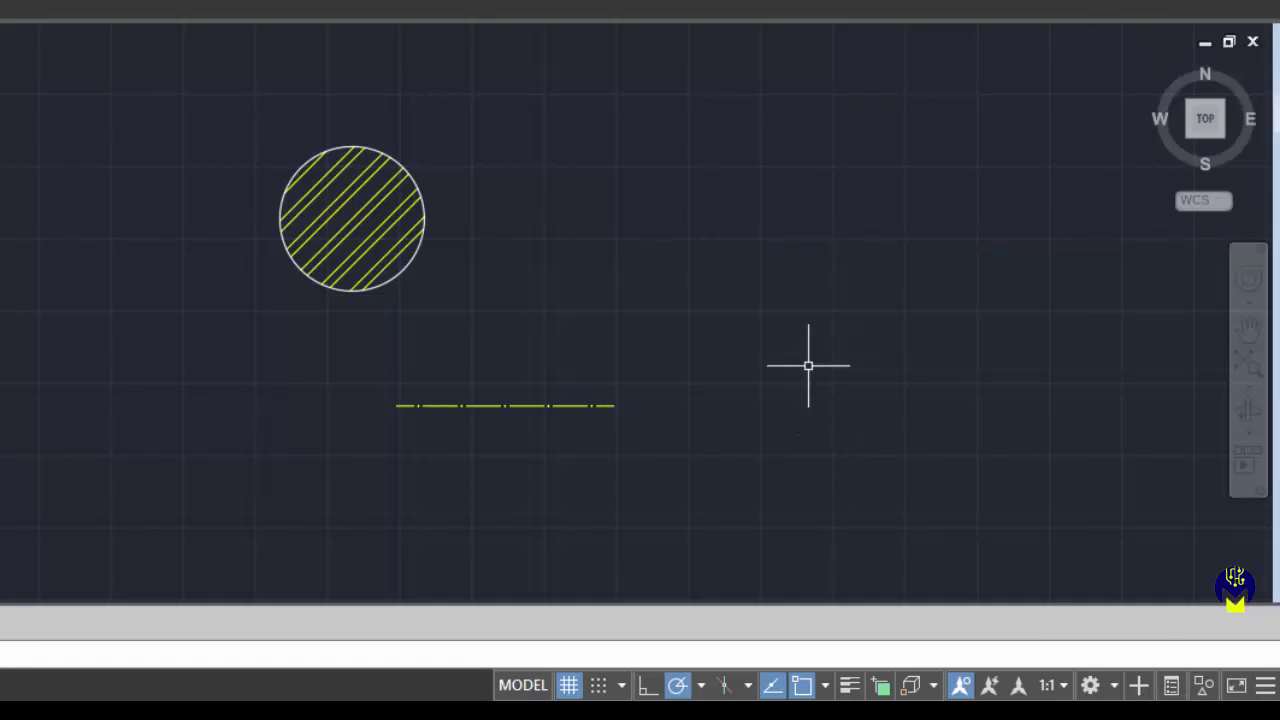
- Check the center line's quick properties, then close the palette and clear the selection
{"action": "left_click", "coordinate": [590, 404]}
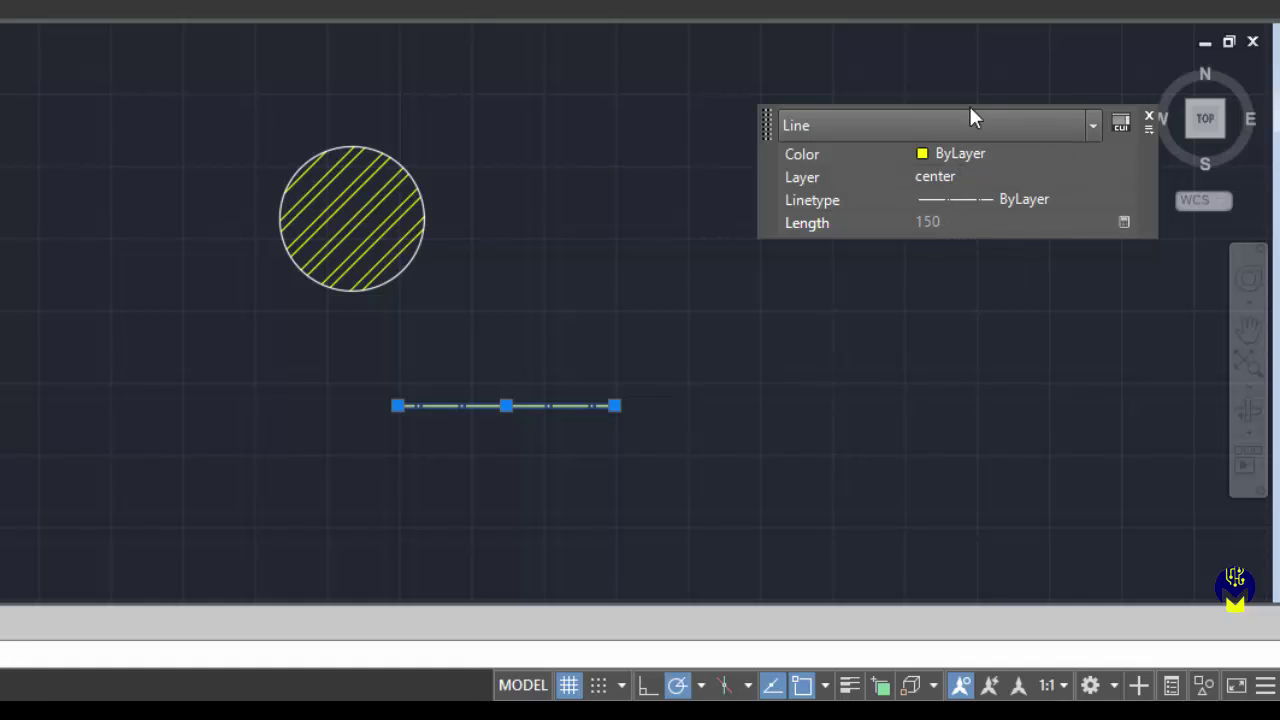
{"action": "left_click", "coordinate": [1149, 115]}
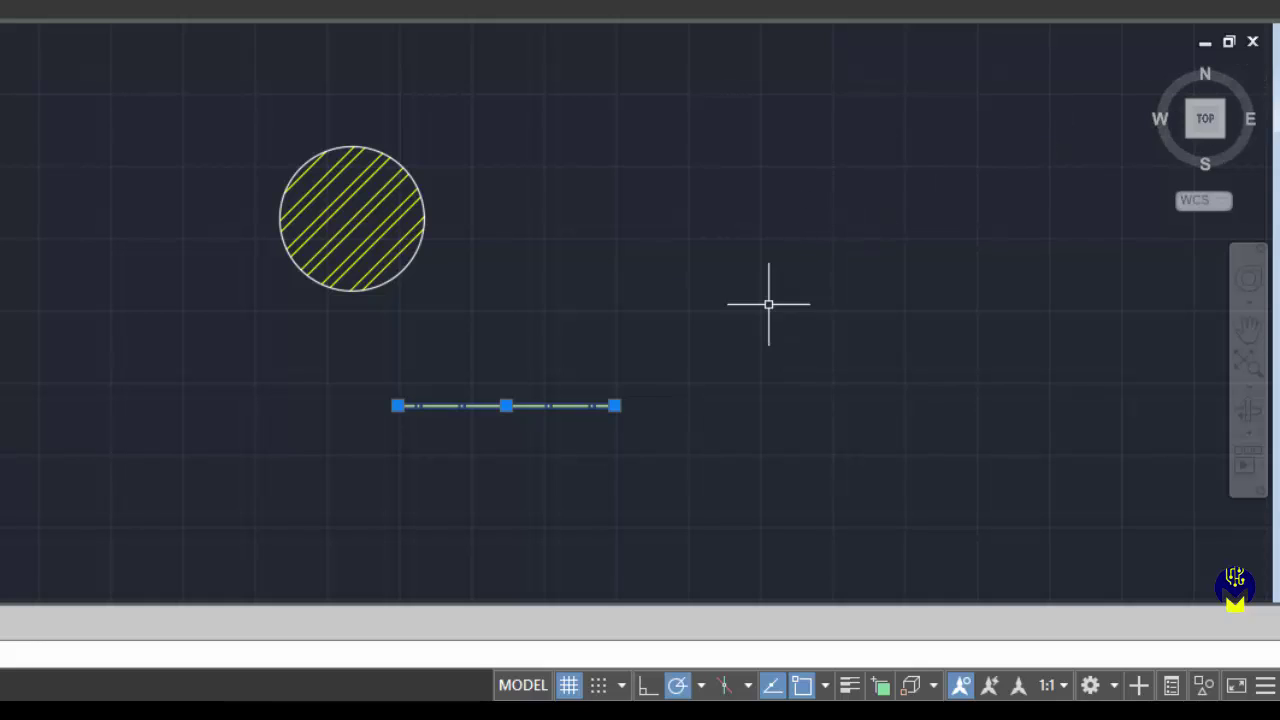
{"action": "key", "text": "Escape"}
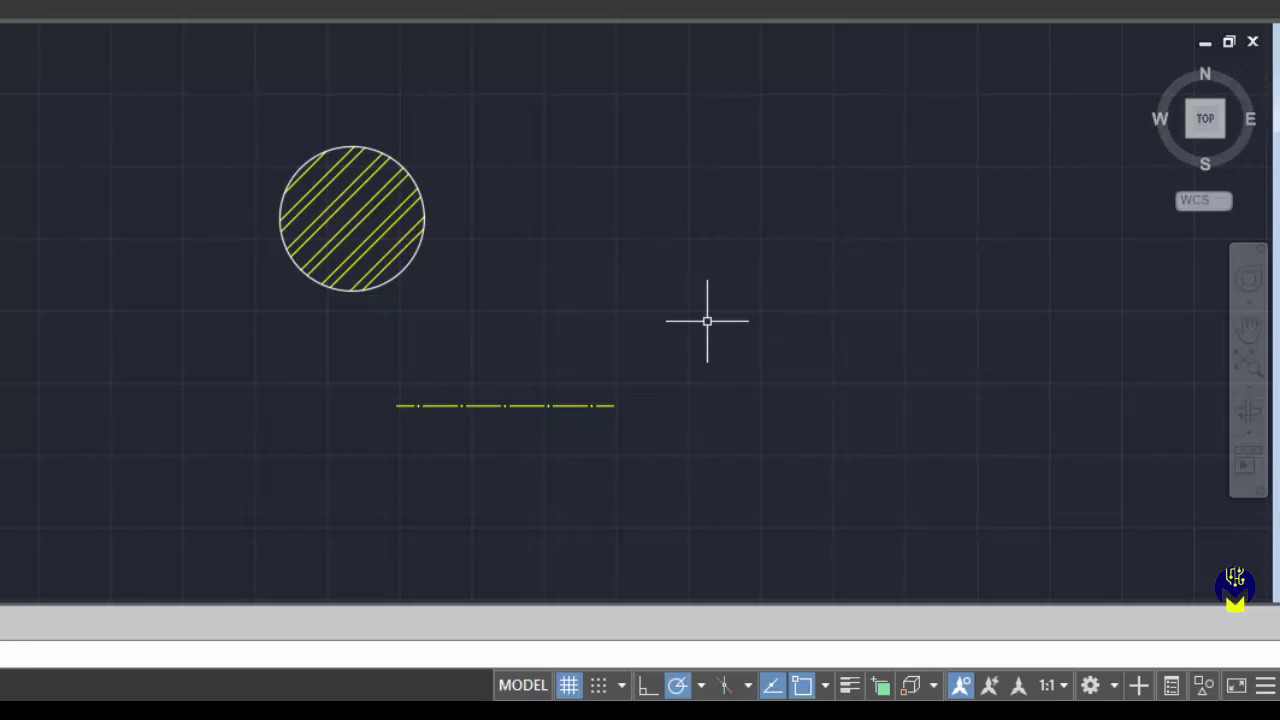
- Turn on Quick Properties and select the center line to bring up its properties palette
{"action": "left_click", "coordinate": [1172, 686]}
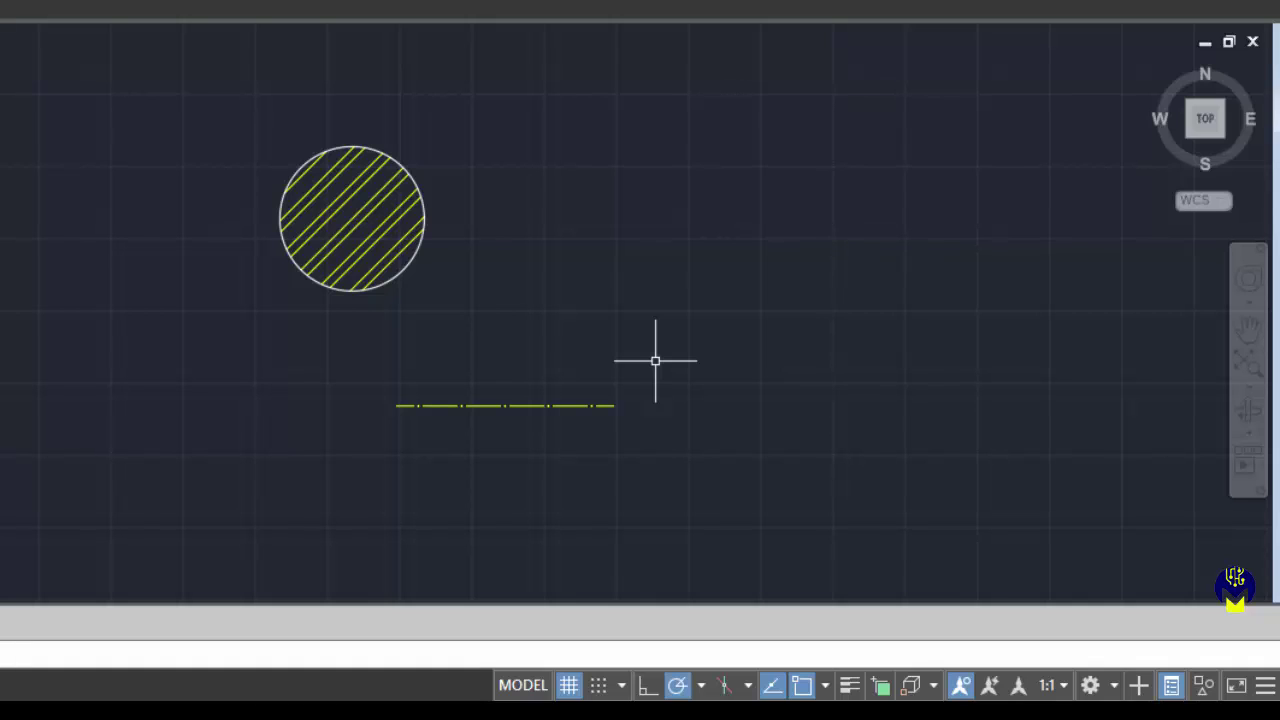
{"action": "left_click", "coordinate": [570, 407]}
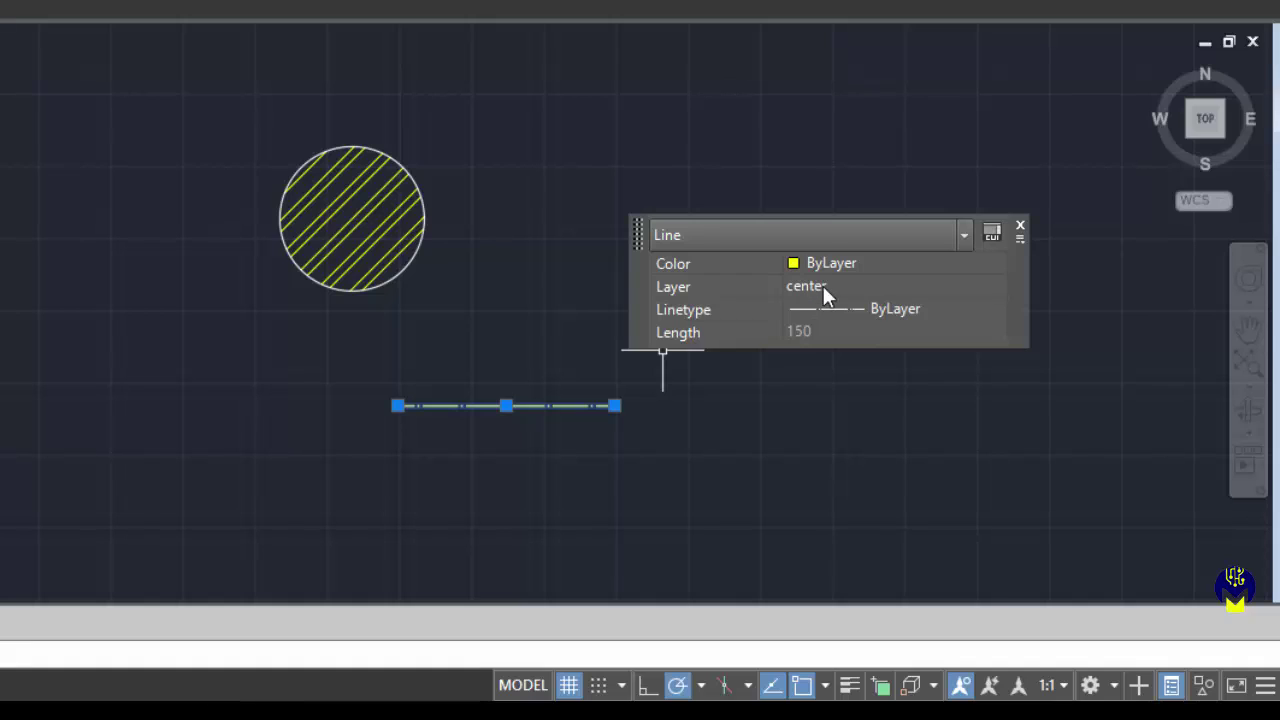
- Change the line's layer to hatch in its quick properties, then set it back to center
{"action": "left_click", "coordinate": [822, 285]}
{"action": "left_click", "coordinate": [835, 290]}
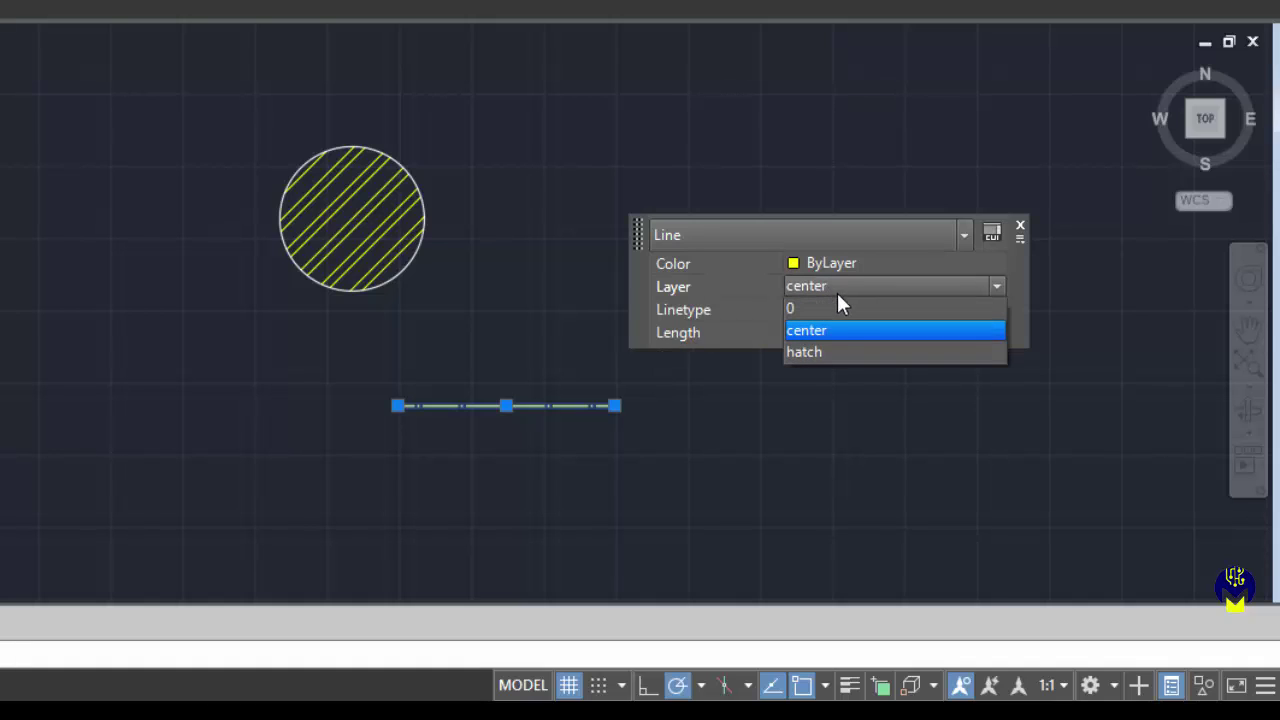
{"action": "left_click", "coordinate": [827, 353]}
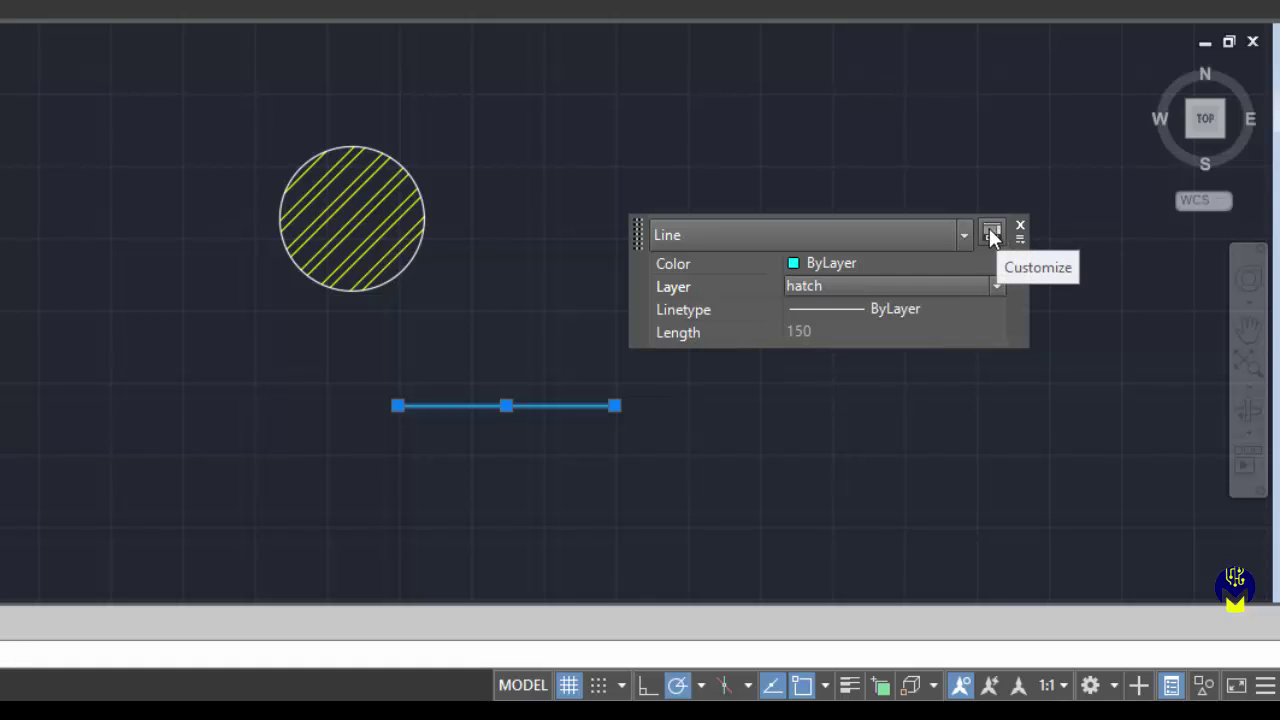
{"action": "left_click", "coordinate": [944, 283]}
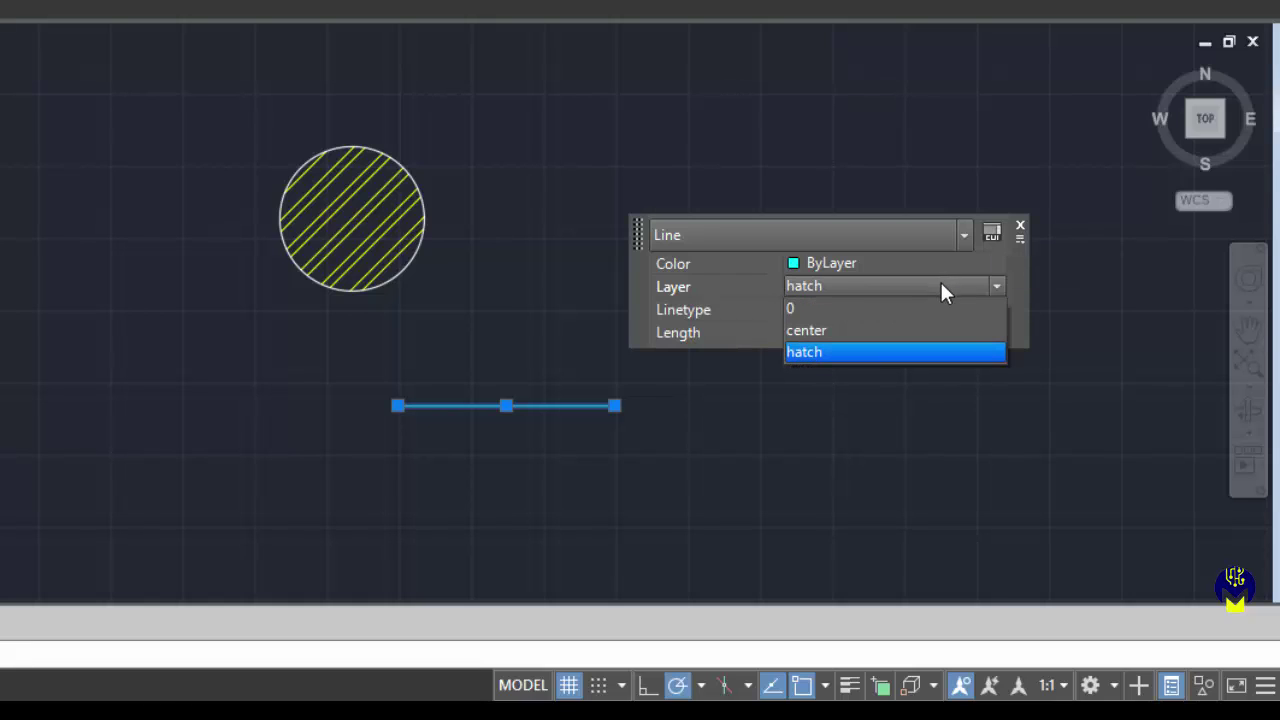
{"action": "left_click", "coordinate": [830, 331]}
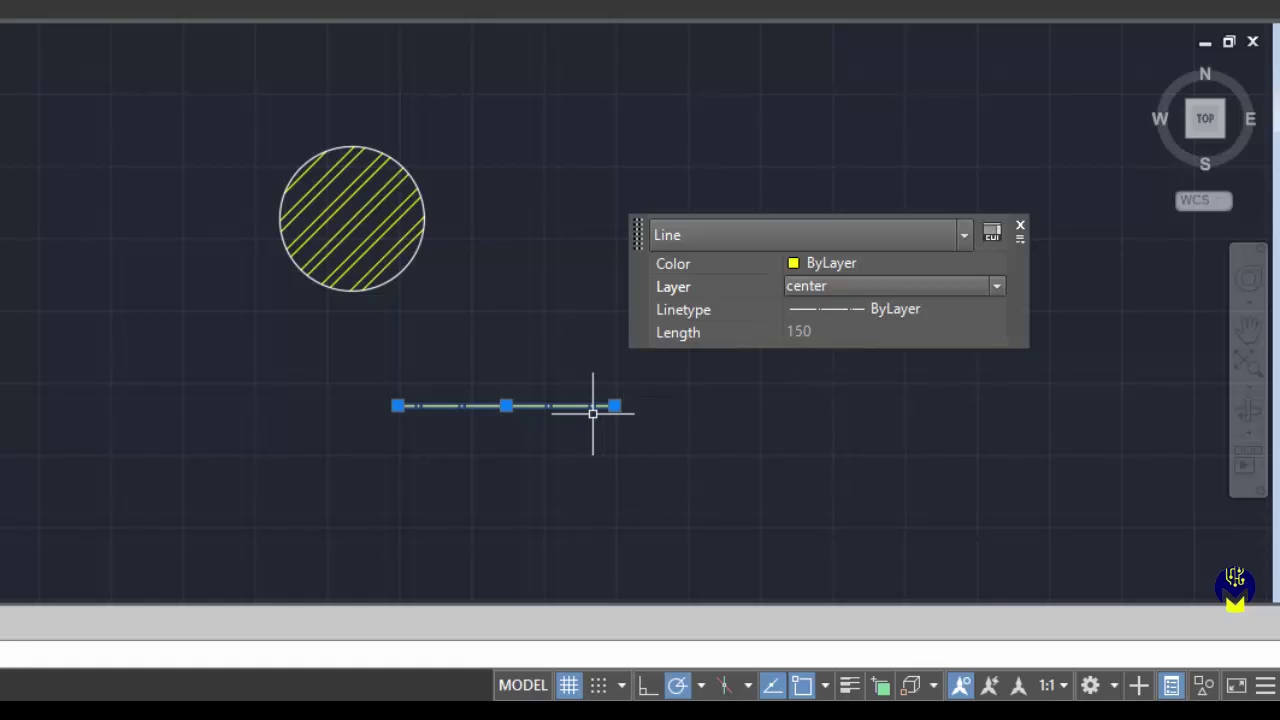
- Customize the quick properties shown for lines to include Linetype scale, and apply the customization
{"action": "left_click", "coordinate": [992, 233]}
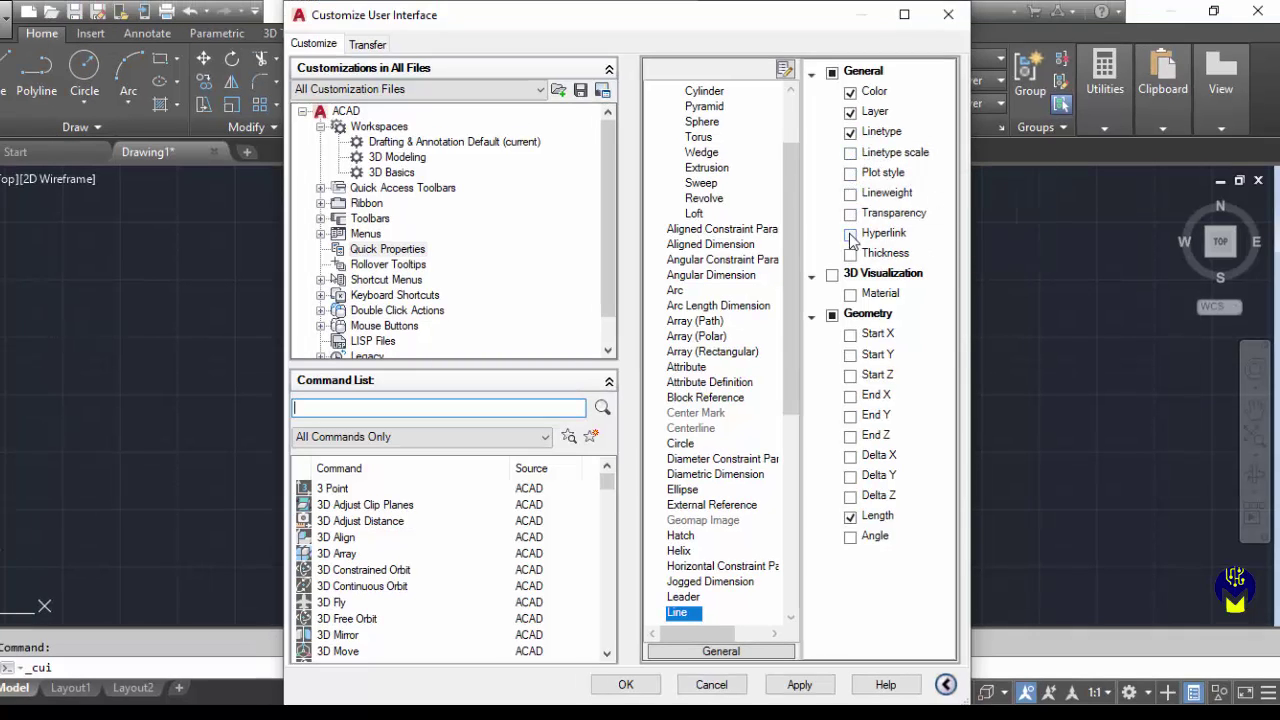
{"action": "left_click", "coordinate": [850, 154]}
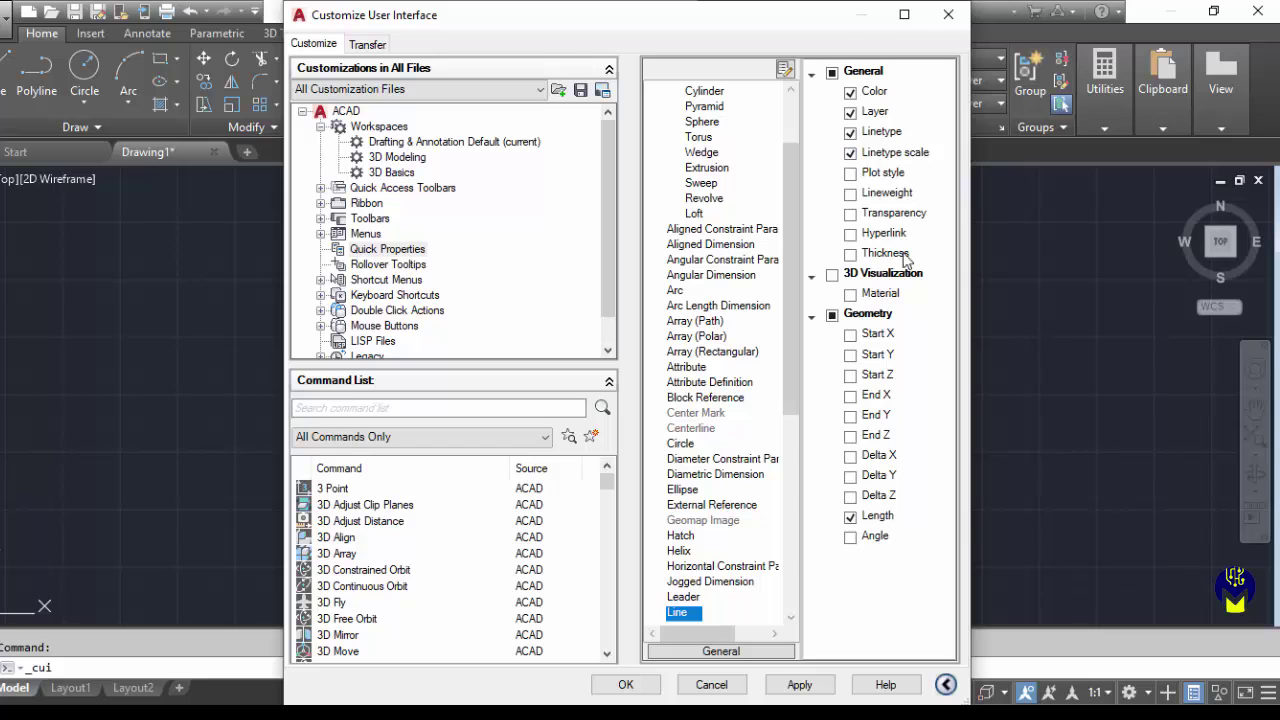
{"action": "left_click", "coordinate": [626, 685]}
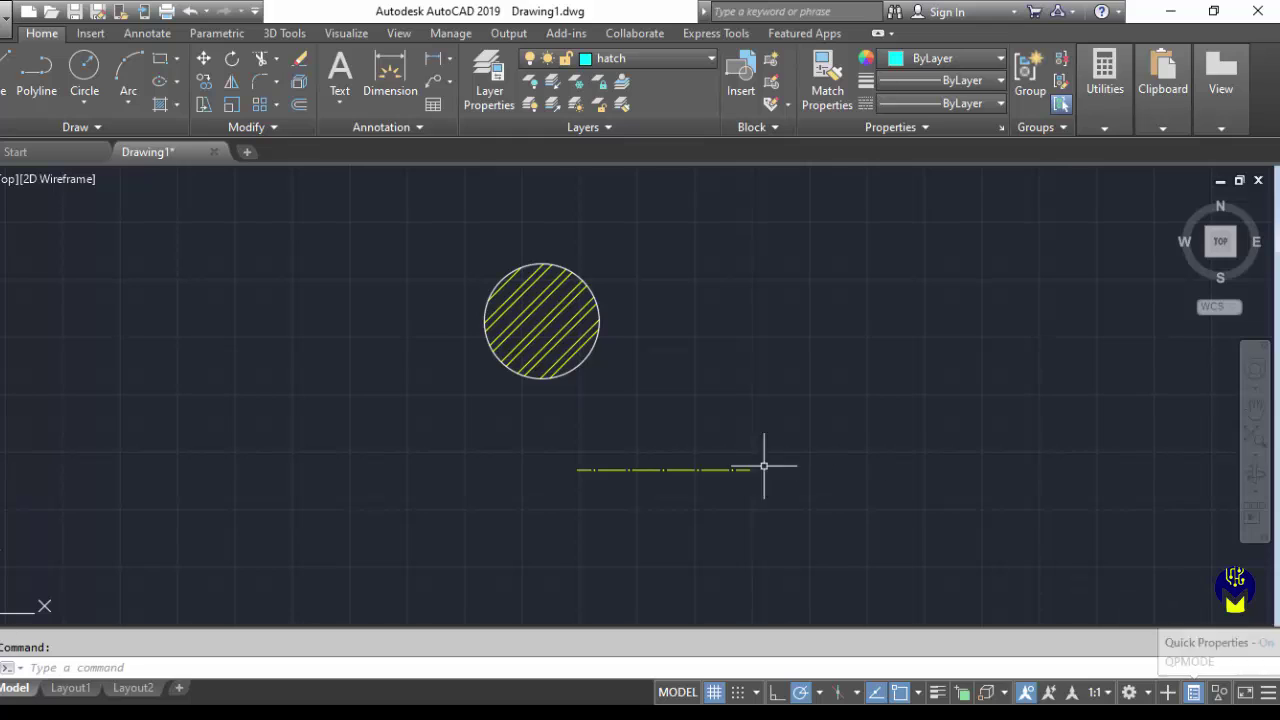
- Set the center line's linetype scale to 0.5 in its quick properties, then close the palette and clear the selection
{"action": "left_click", "coordinate": [717, 469]}
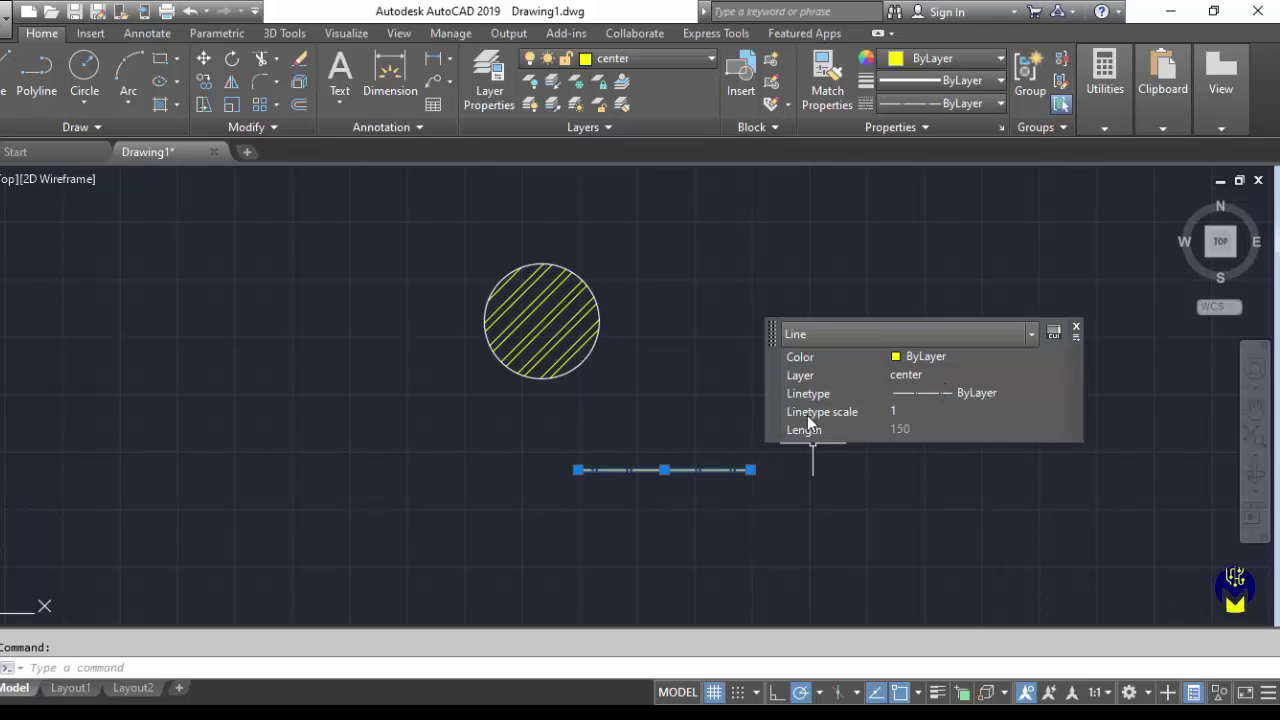
{"action": "left_click", "coordinate": [901, 410]}
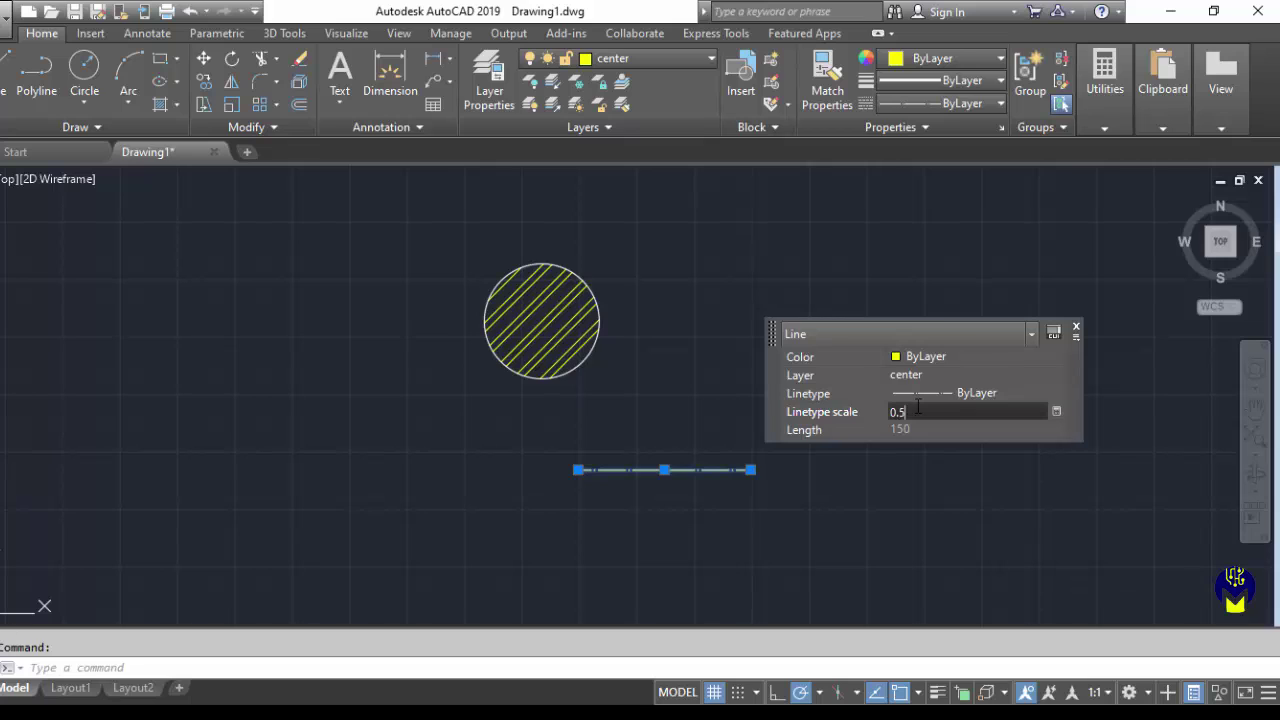
{"action": "type", "text": "0.5"}
{"action": "key", "text": "Return"}
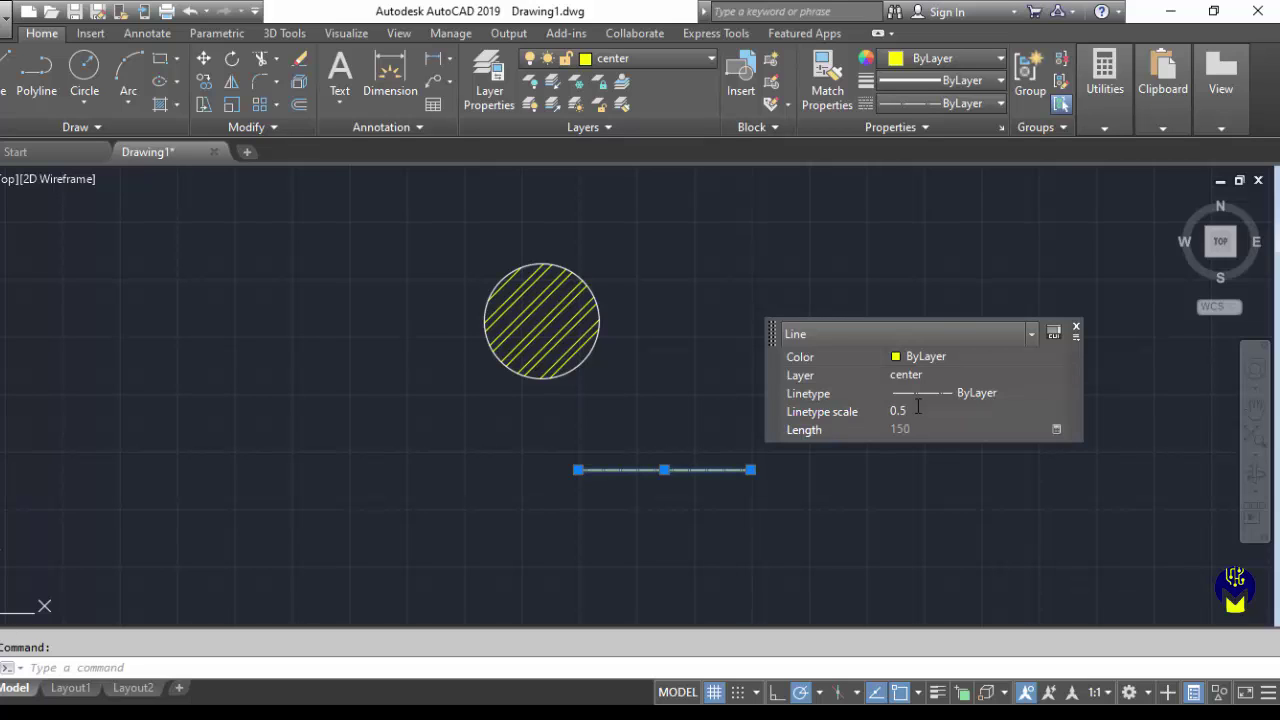
{"action": "left_click", "coordinate": [1077, 329]}
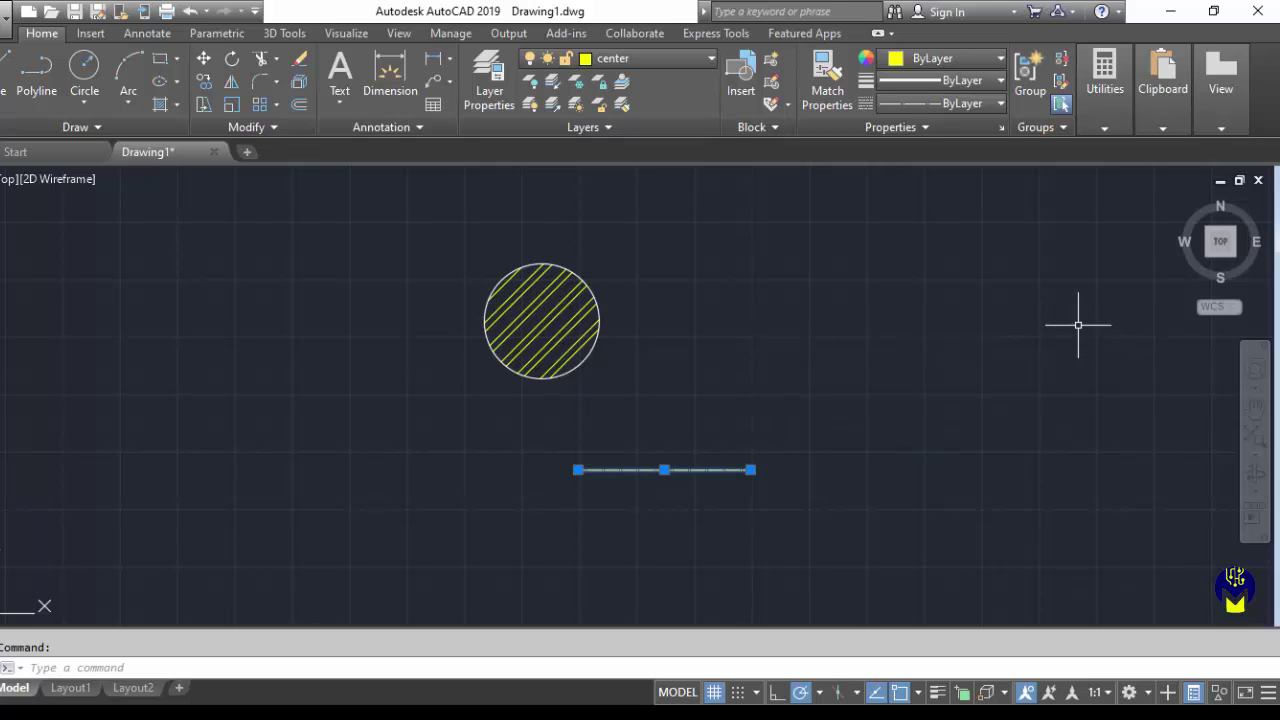
{"action": "key", "text": "Escape"}
{"action": "scroll", "coordinate": [686, 471], "scroll_direction": "up", "scroll_amount": 4}
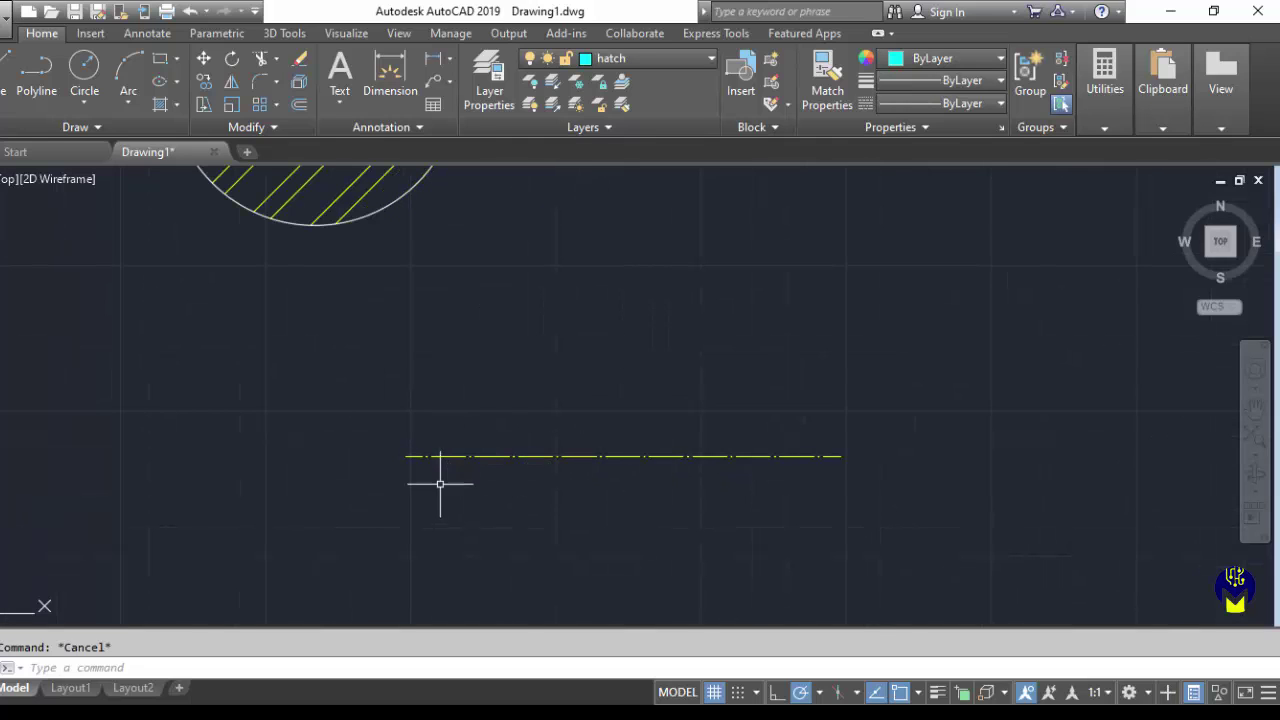
- Set the center line's linetype scale to 2 in its quick properties, then close the palette and clear the selection
{"action": "left_click", "coordinate": [709, 456]}
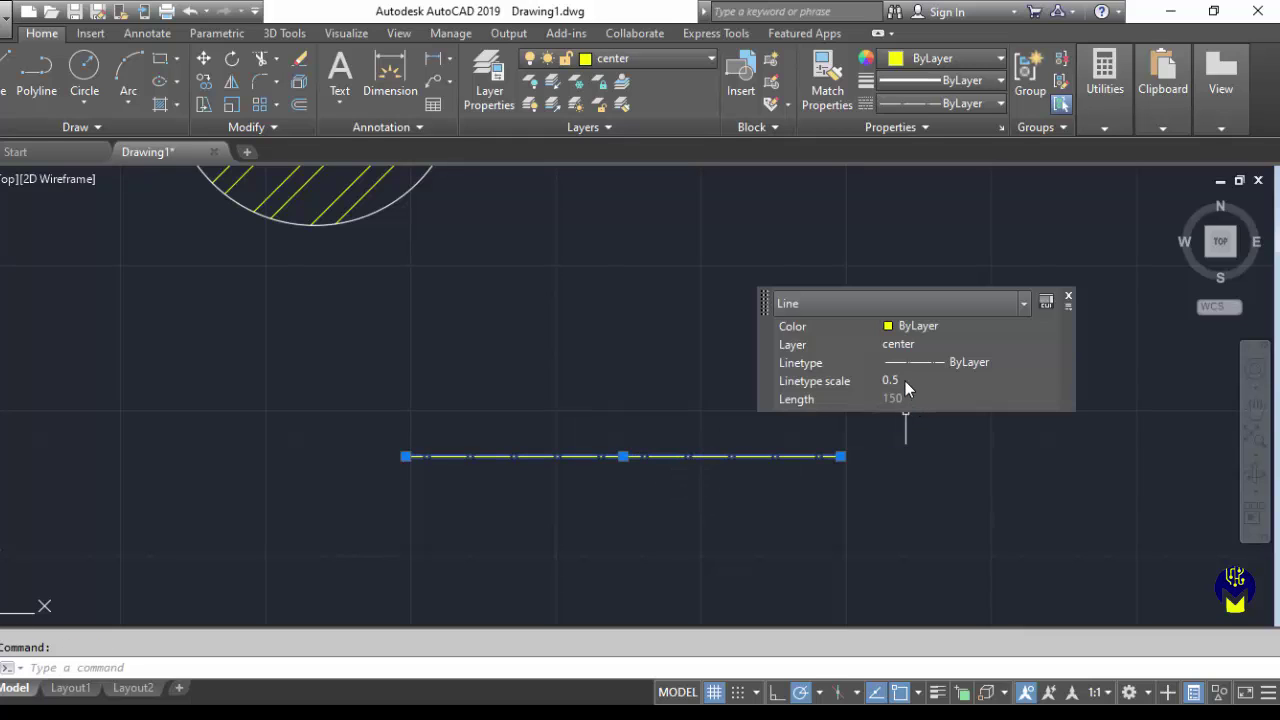
{"action": "left_click", "coordinate": [905, 381]}
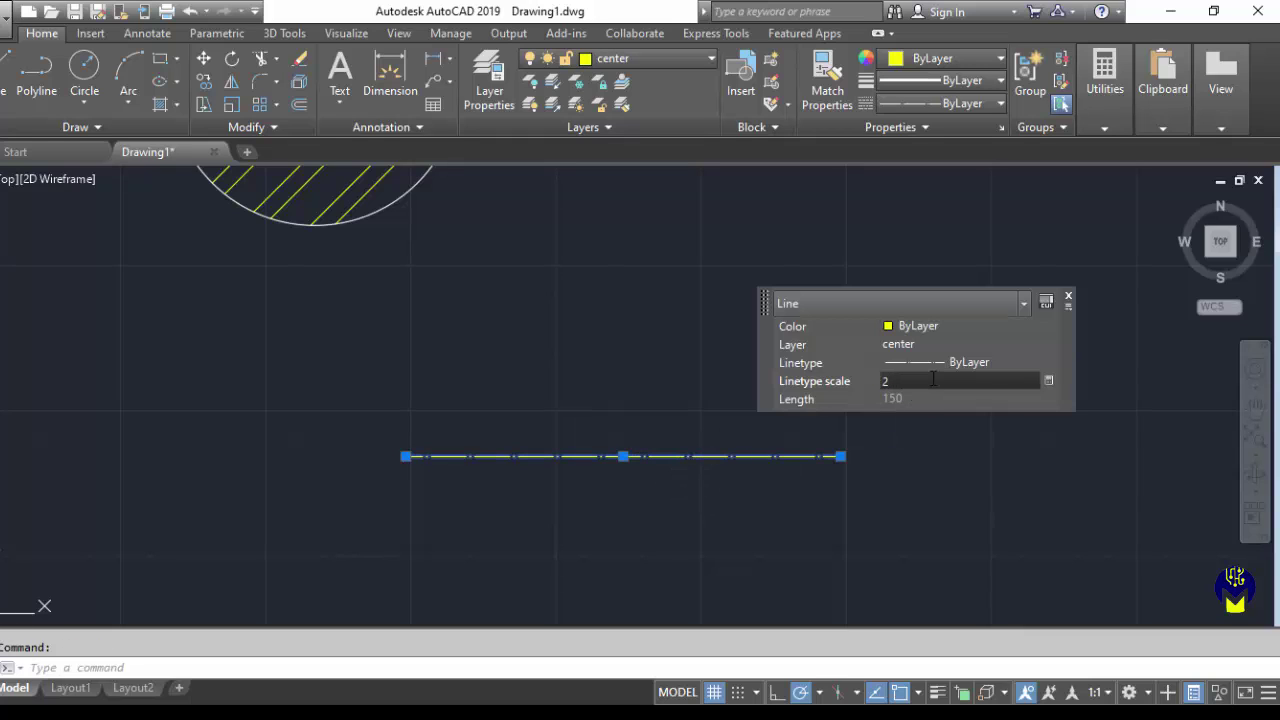
{"action": "type", "text": "2"}
{"action": "key", "text": "Return"}
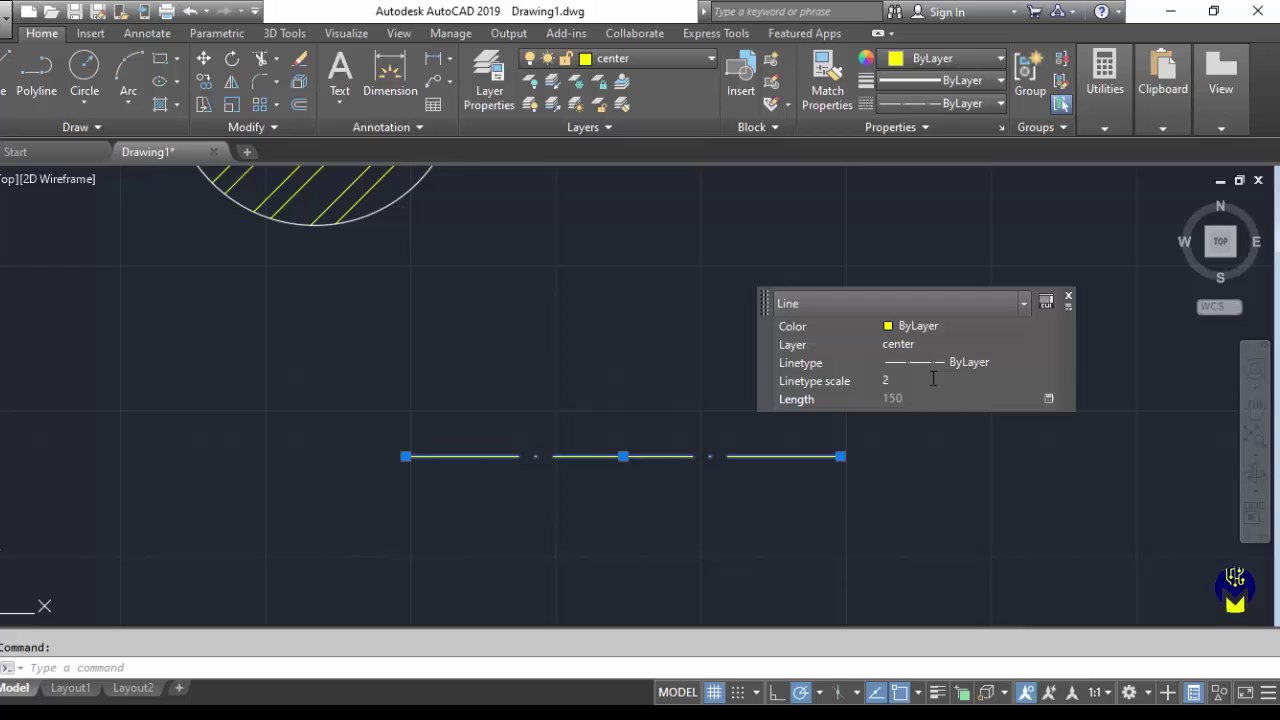
{"action": "left_click", "coordinate": [1069, 301]}
{"action": "key", "text": "Escape"}
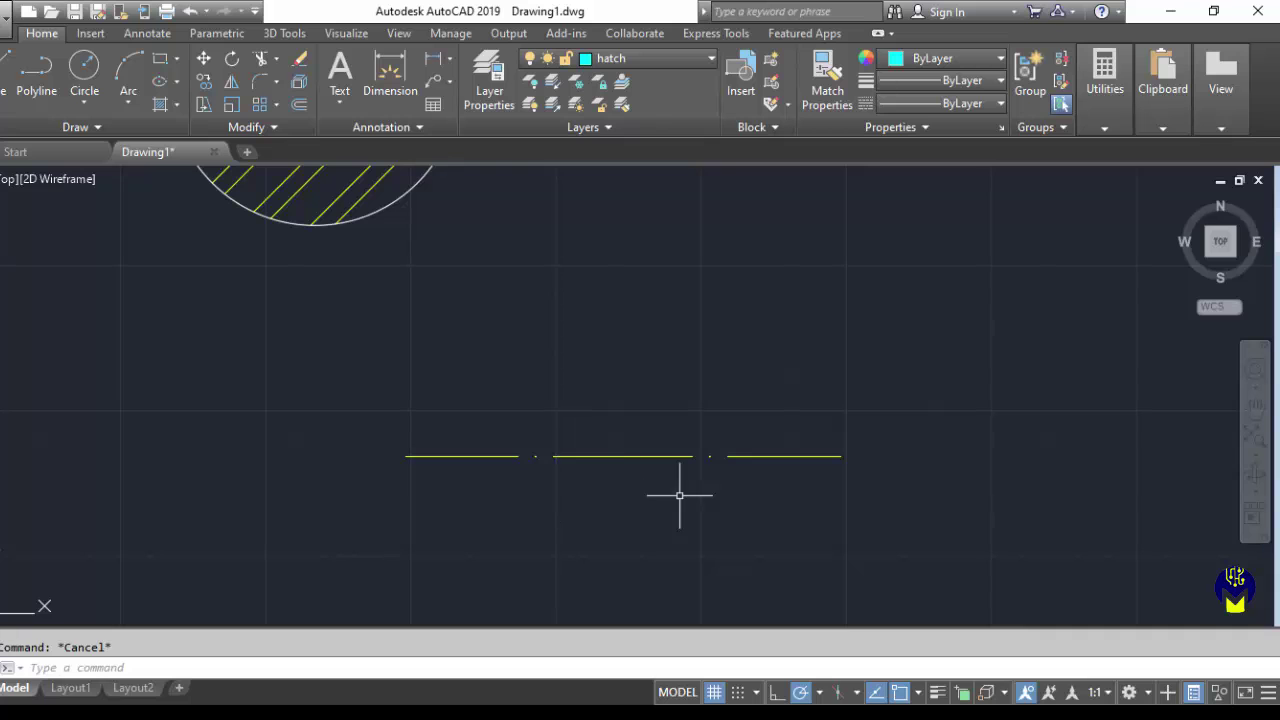
{"action": "scroll", "coordinate": [759, 546], "scroll_direction": "down", "scroll_amount": 2}
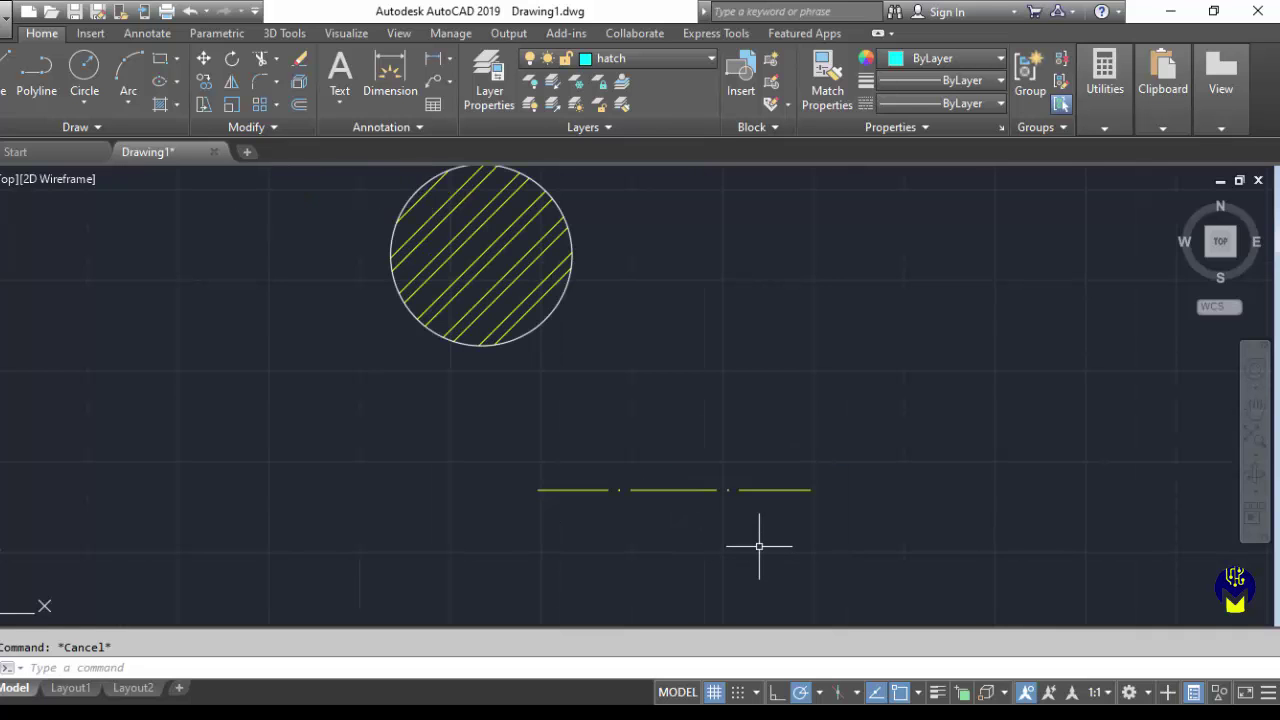
{"action": "scroll", "coordinate": [759, 546], "scroll_direction": "down", "scroll_amount": 2}
{"action": "middle_click_drag", "start_coordinate": [709, 523], "coordinate": [793, 488]}
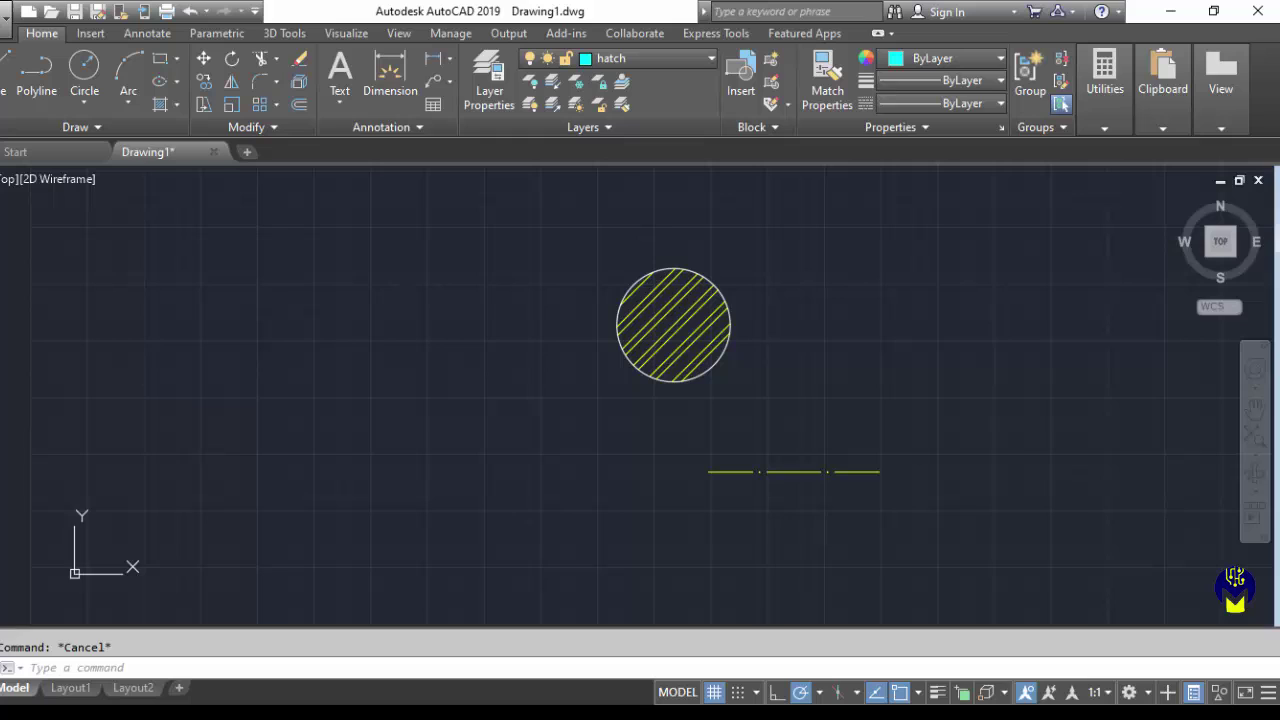
- Select the hatched circle and set its radius to 60 in its quick properties
{"action": "left_click", "coordinate": [1192, 697]}
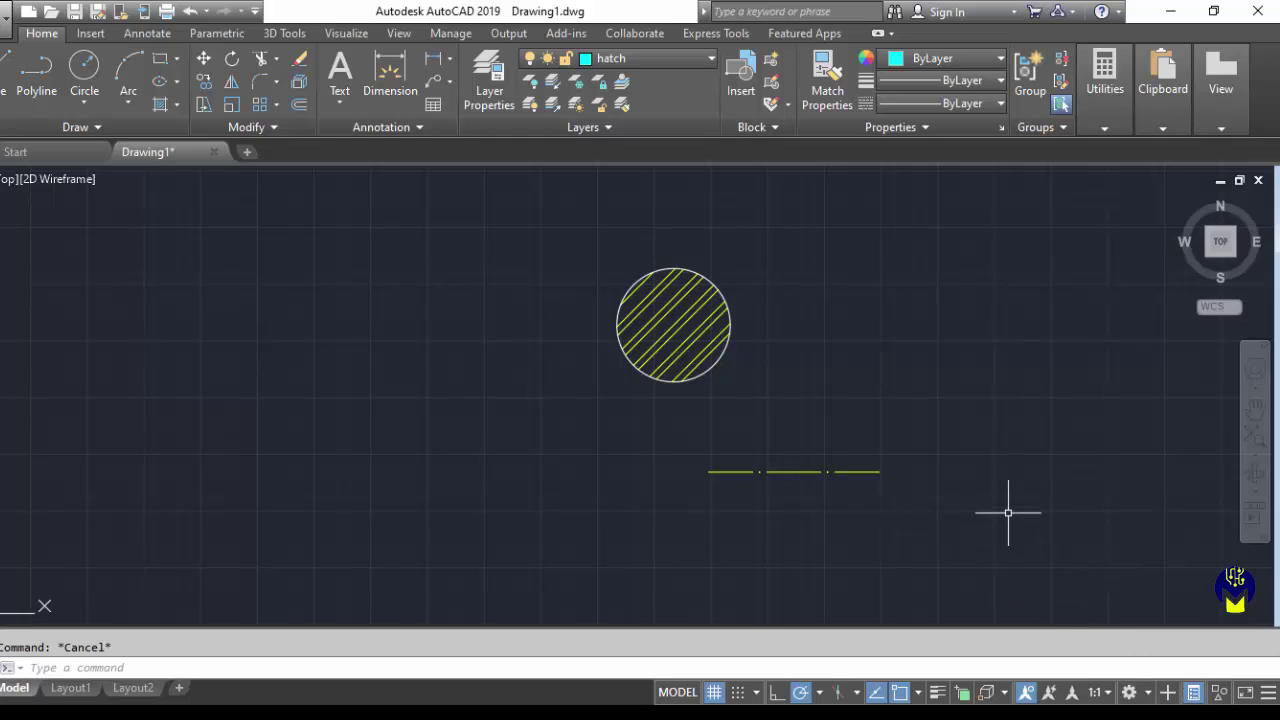
{"action": "left_click", "coordinate": [718, 362]}
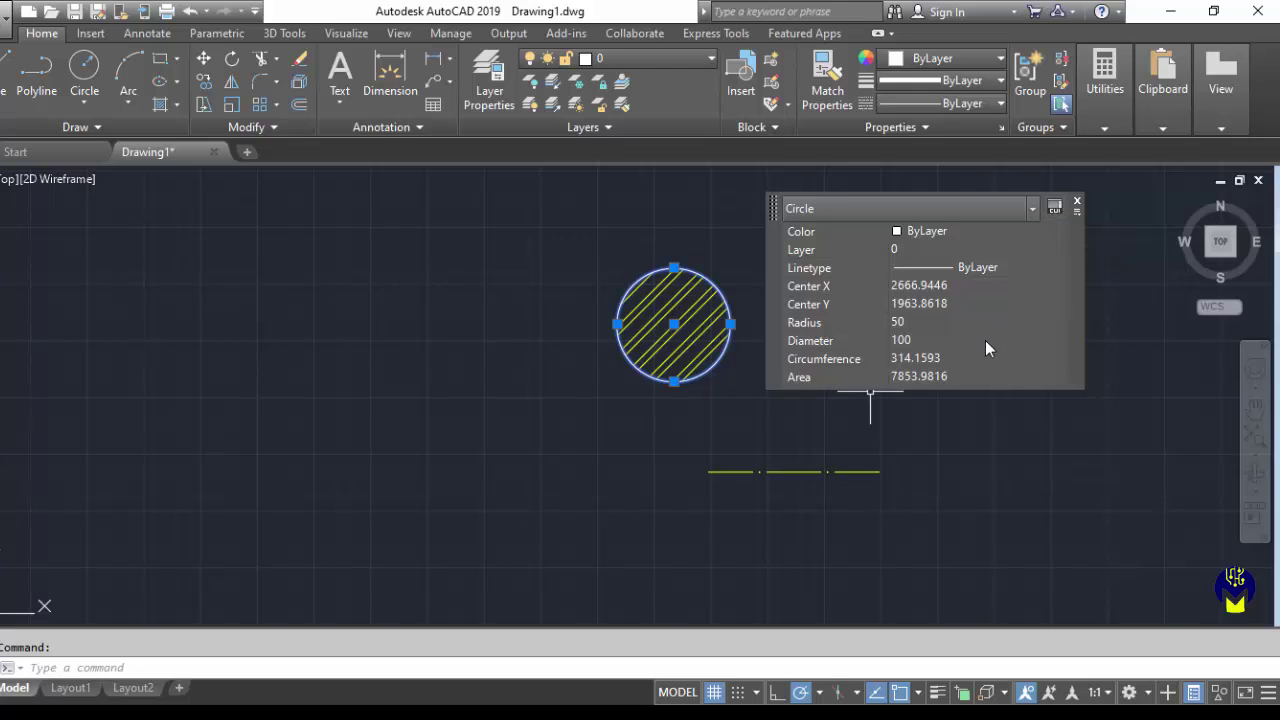
{"action": "left_click", "coordinate": [911, 322]}
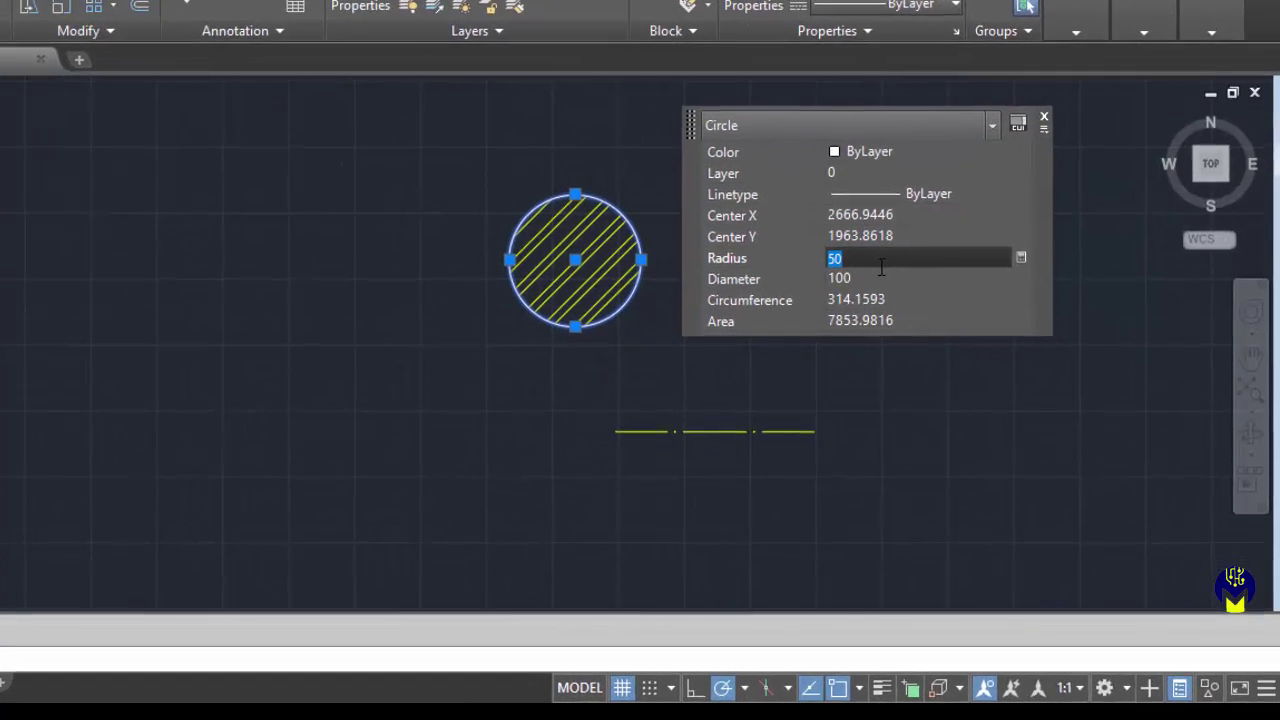
{"action": "type", "text": "60"}
{"action": "key", "text": "Tab"}
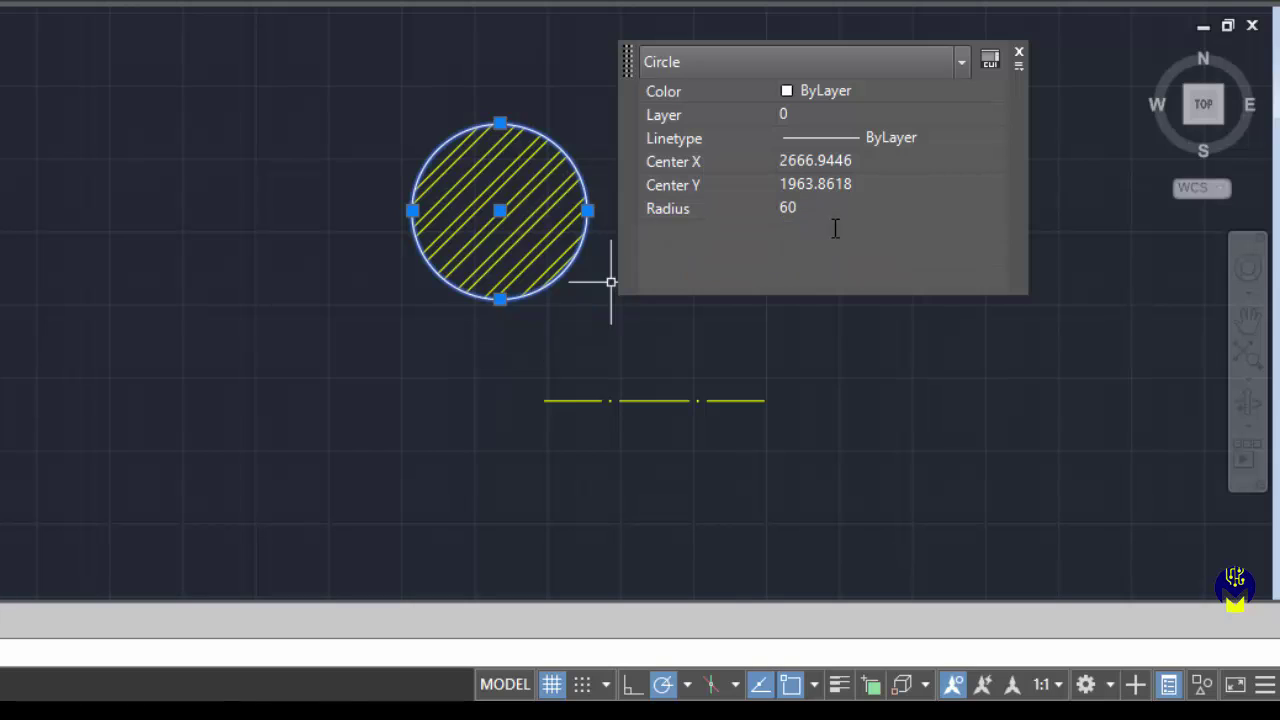
- Set the circle's radius to 100 in its quick properties, then close the palette and clear the selection
{"action": "left_click", "coordinate": [811, 209]}
{"action": "type", "text": "100"}
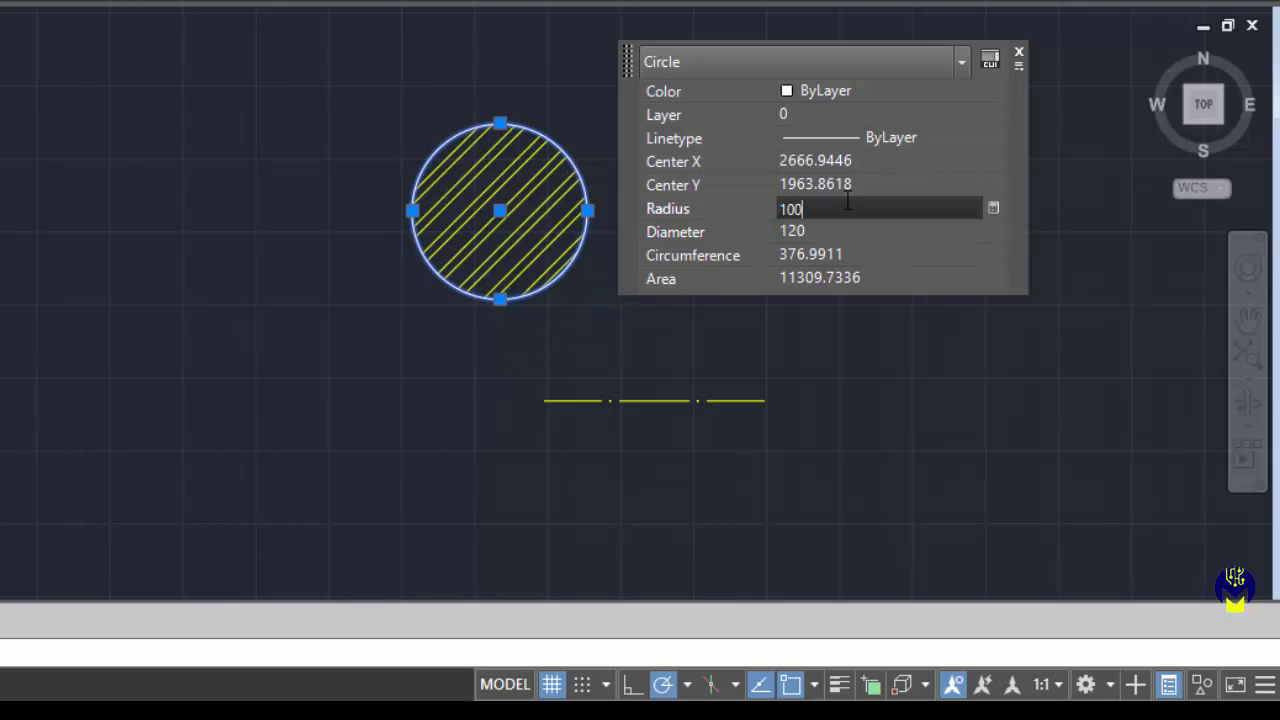
{"action": "key", "text": "Tab"}
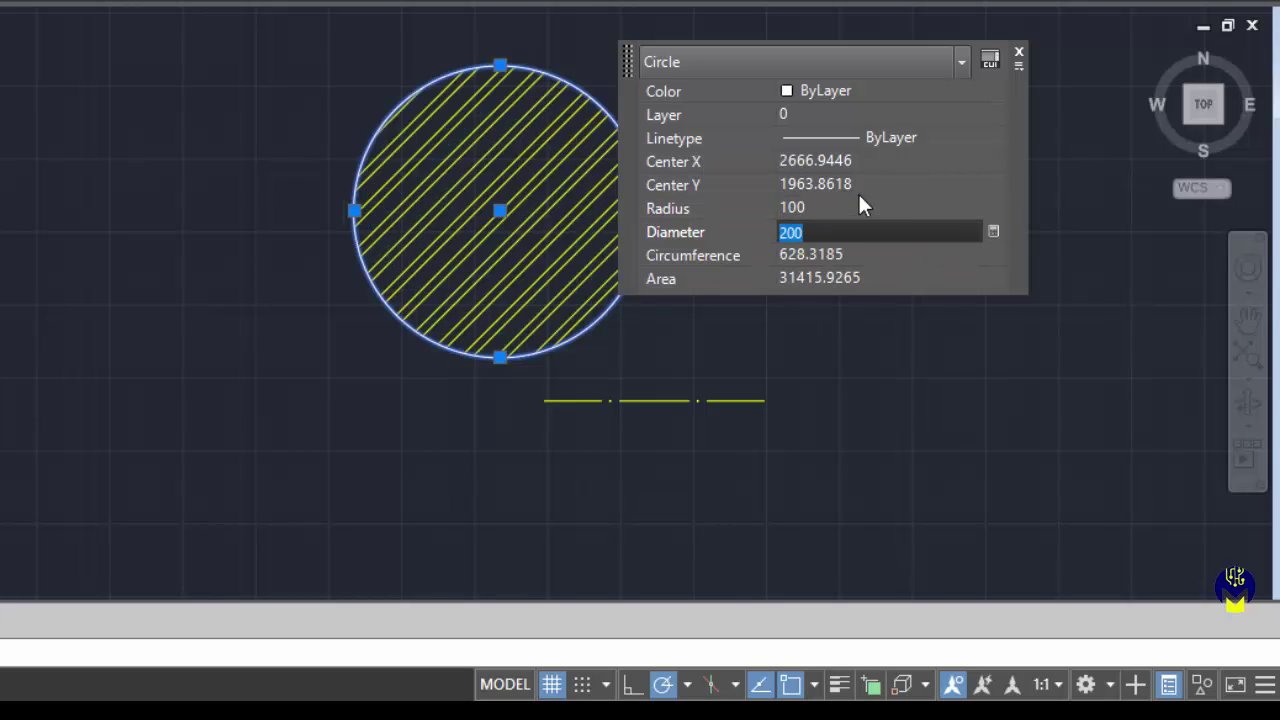
{"action": "left_click", "coordinate": [1018, 45]}
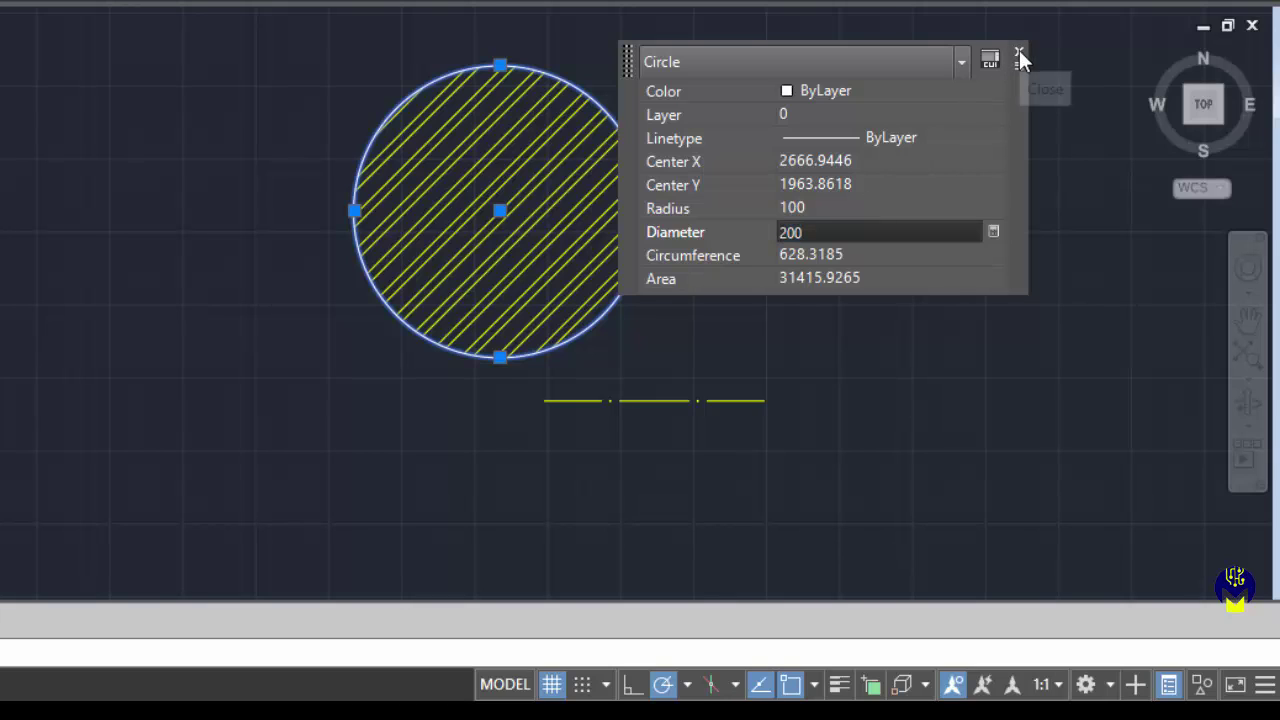
{"action": "left_click", "coordinate": [1019, 52]}
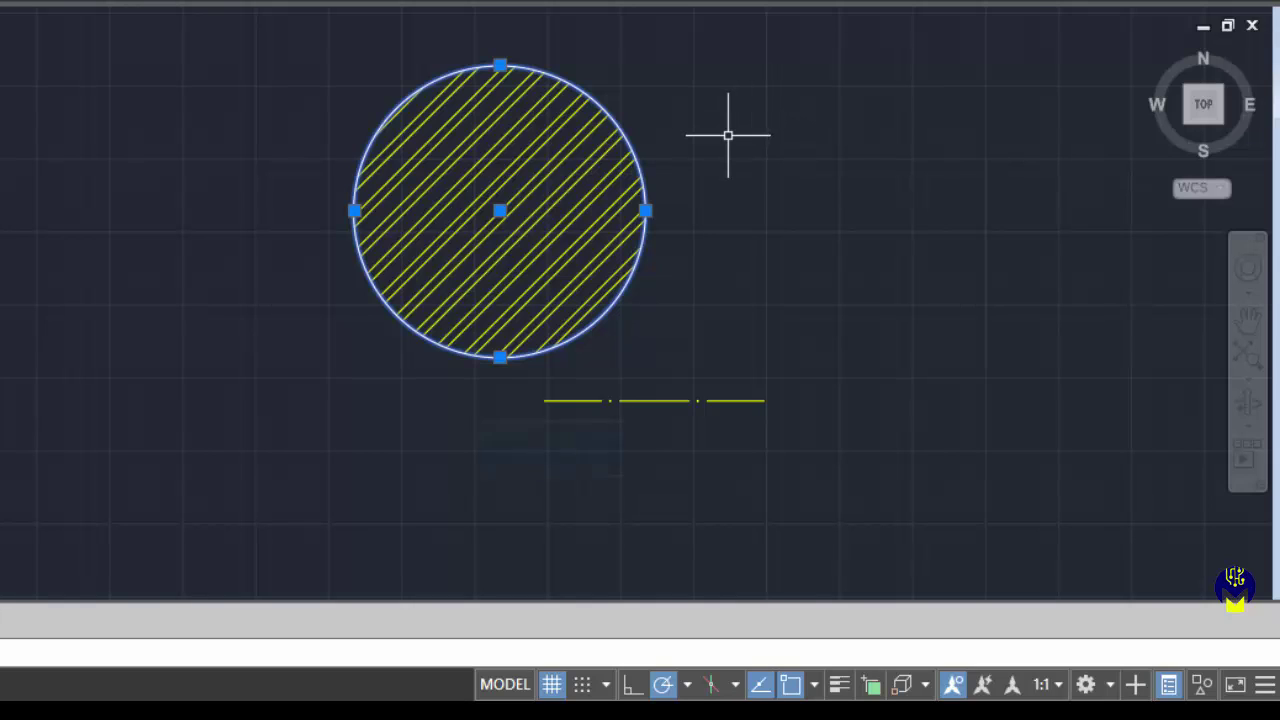
{"action": "key", "text": "Escape"}
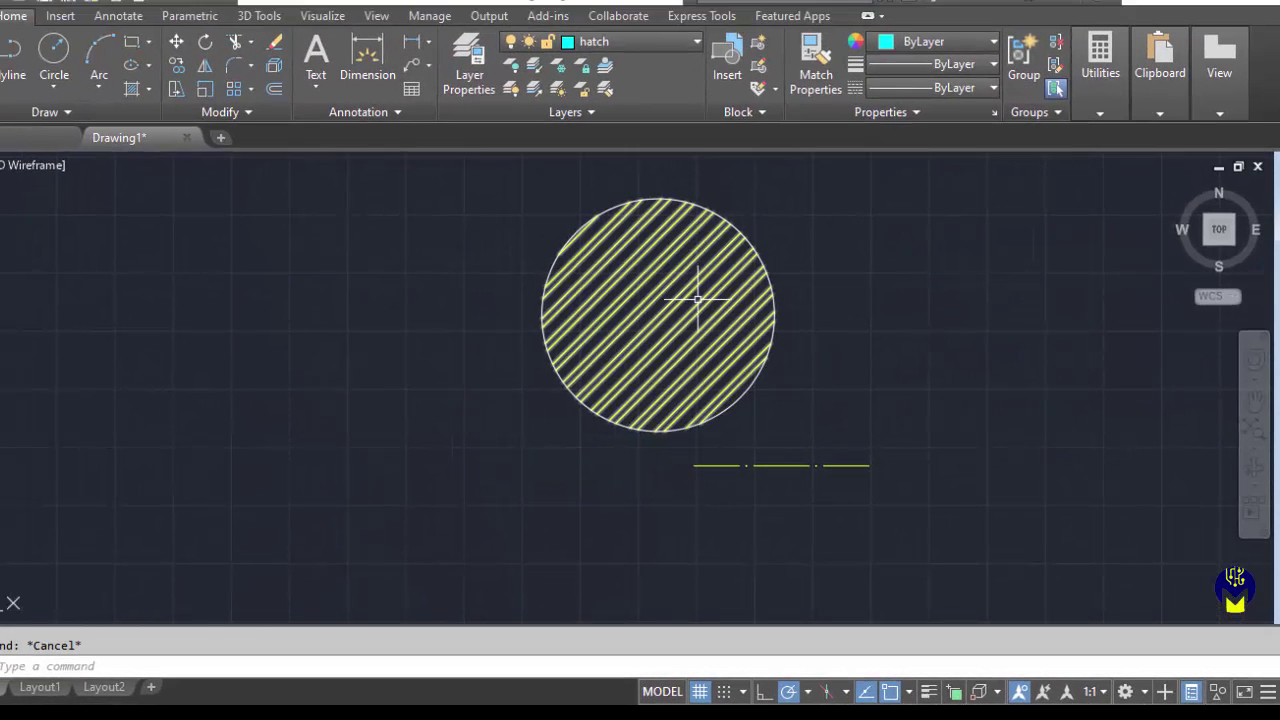
- Change the circle's hatch pattern to ANSI36 through its quick properties, then close the palette and clear the selection
{"action": "left_click", "coordinate": [698, 292]}
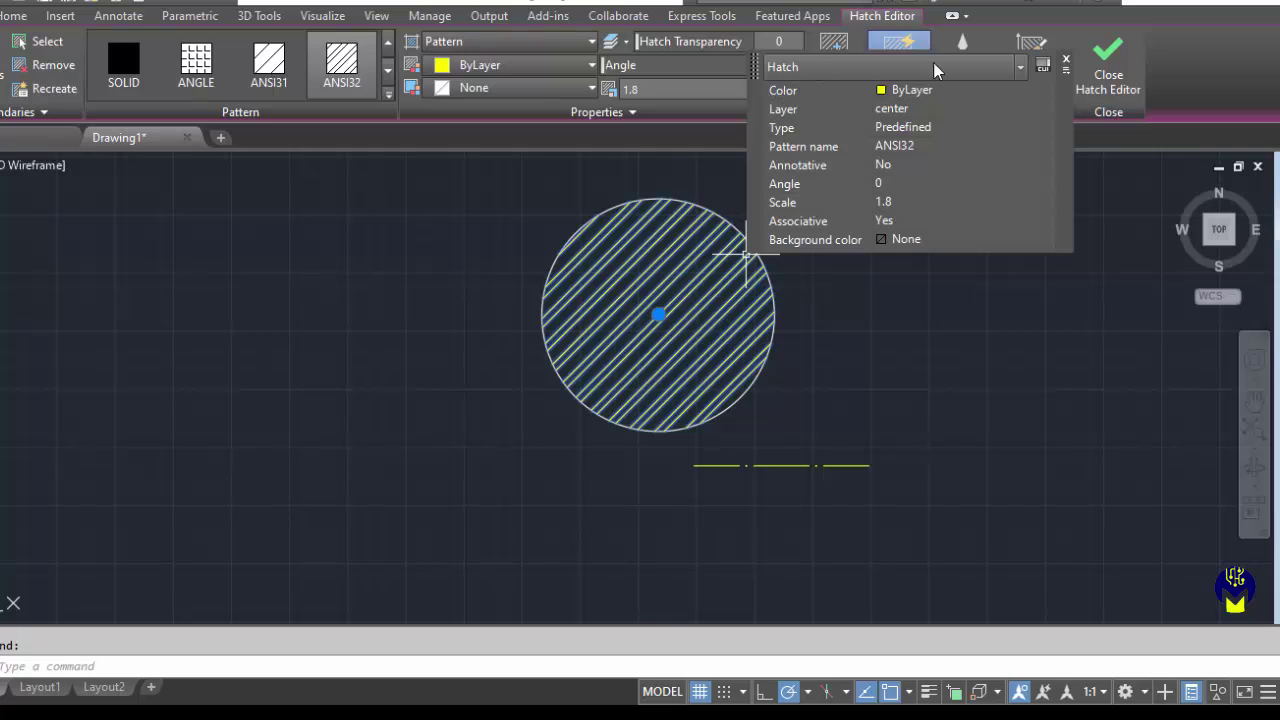
{"action": "left_click", "coordinate": [905, 148]}
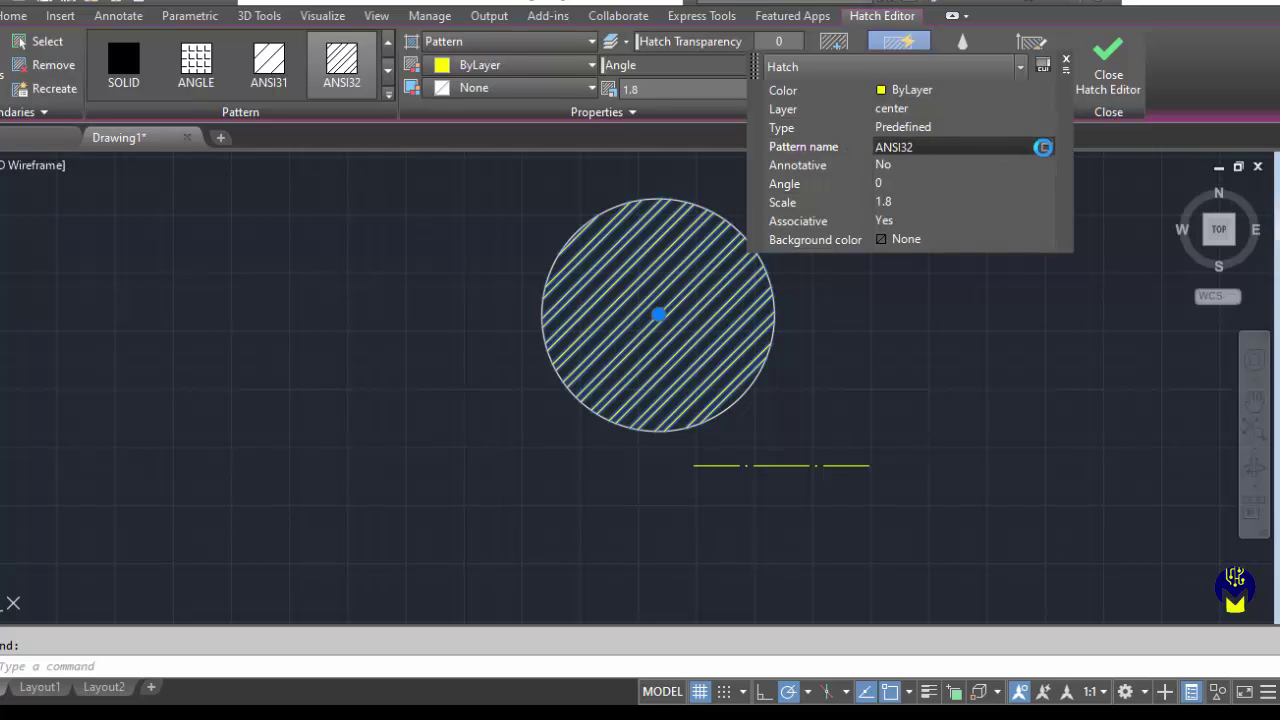
{"action": "left_click", "coordinate": [1046, 148]}
{"action": "left_click", "coordinate": [862, 150]}
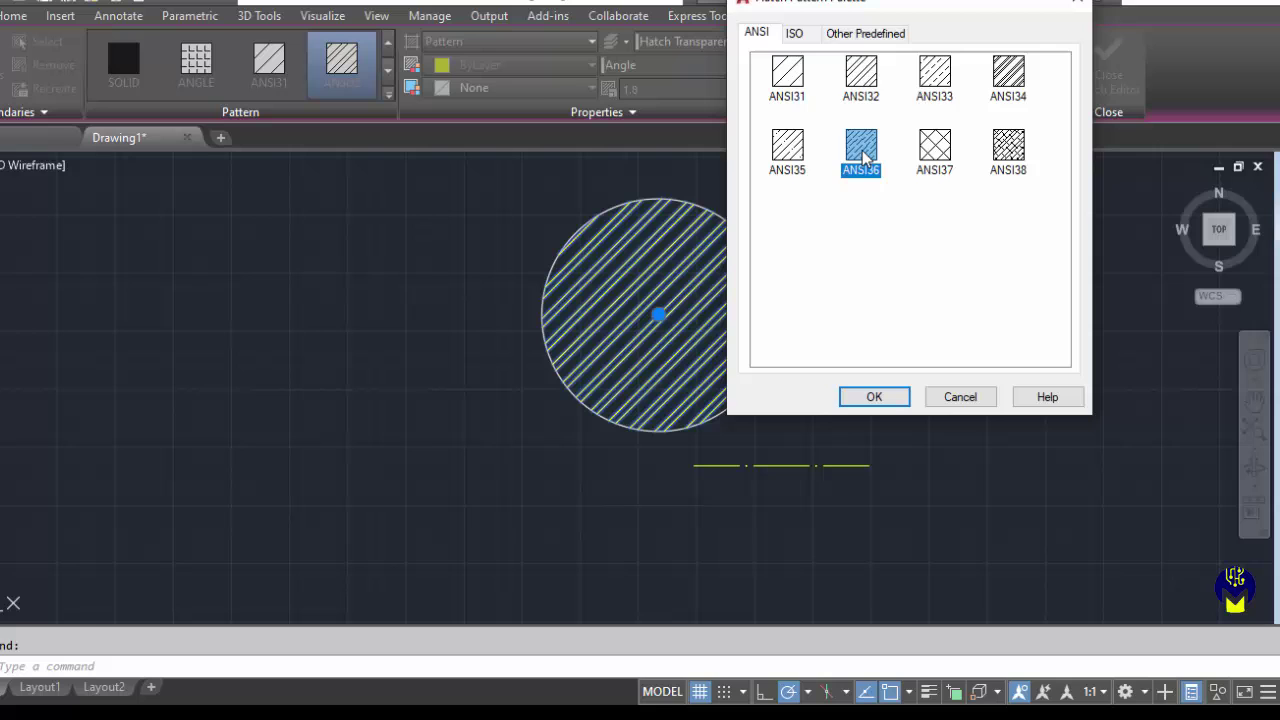
{"action": "left_click", "coordinate": [884, 398]}
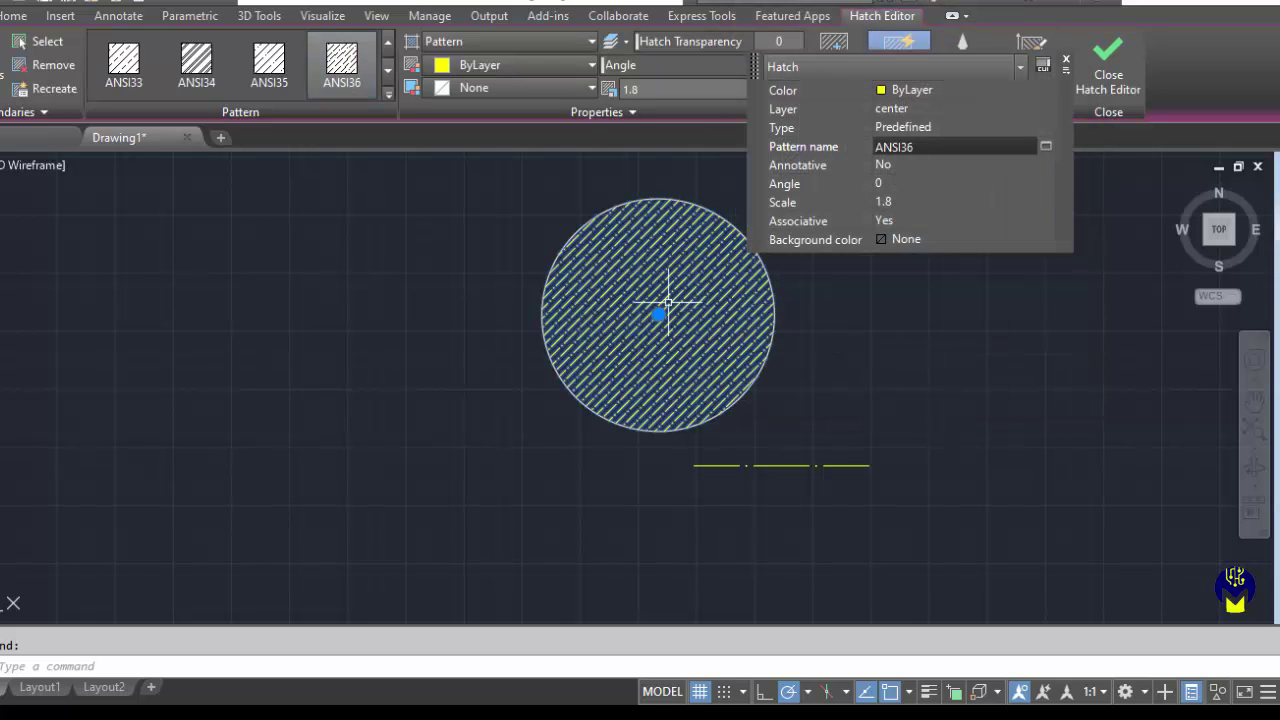
{"action": "left_click", "coordinate": [1066, 63]}
{"action": "key", "text": "Escape"}
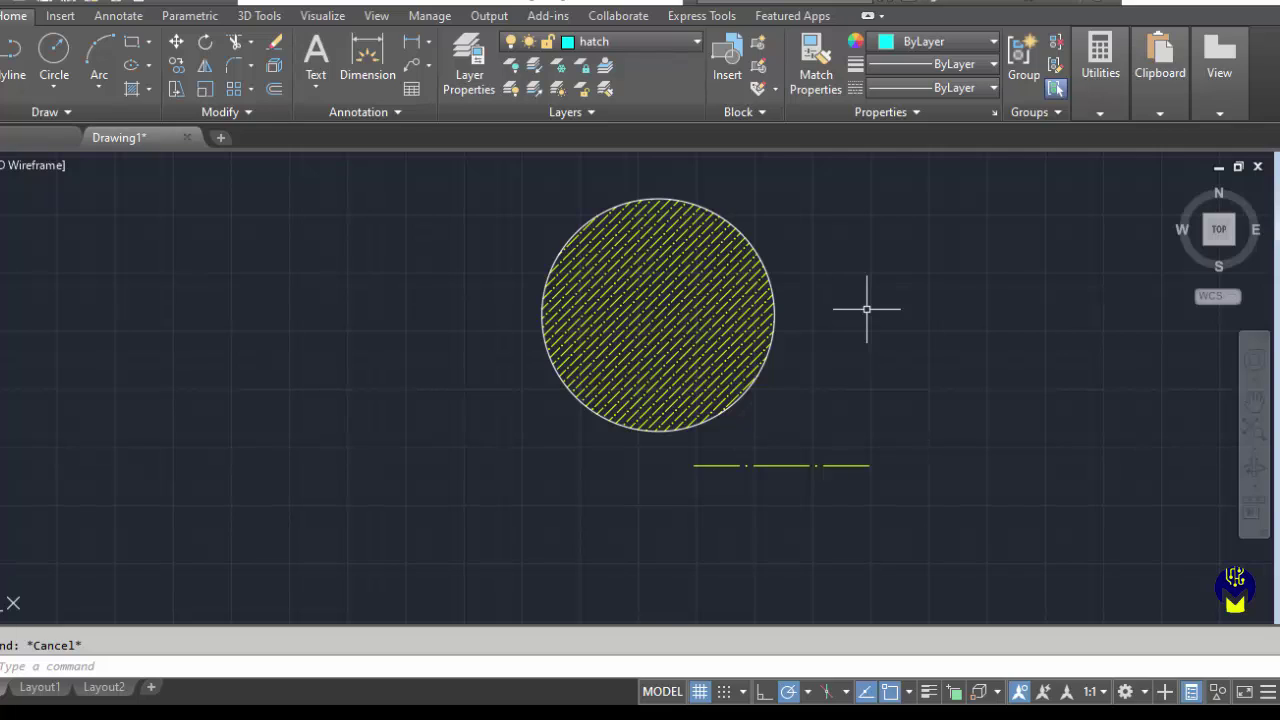
- Turn off Quick Properties and erase all objects in the drawing
{"action": "left_click", "coordinate": [1191, 692]}
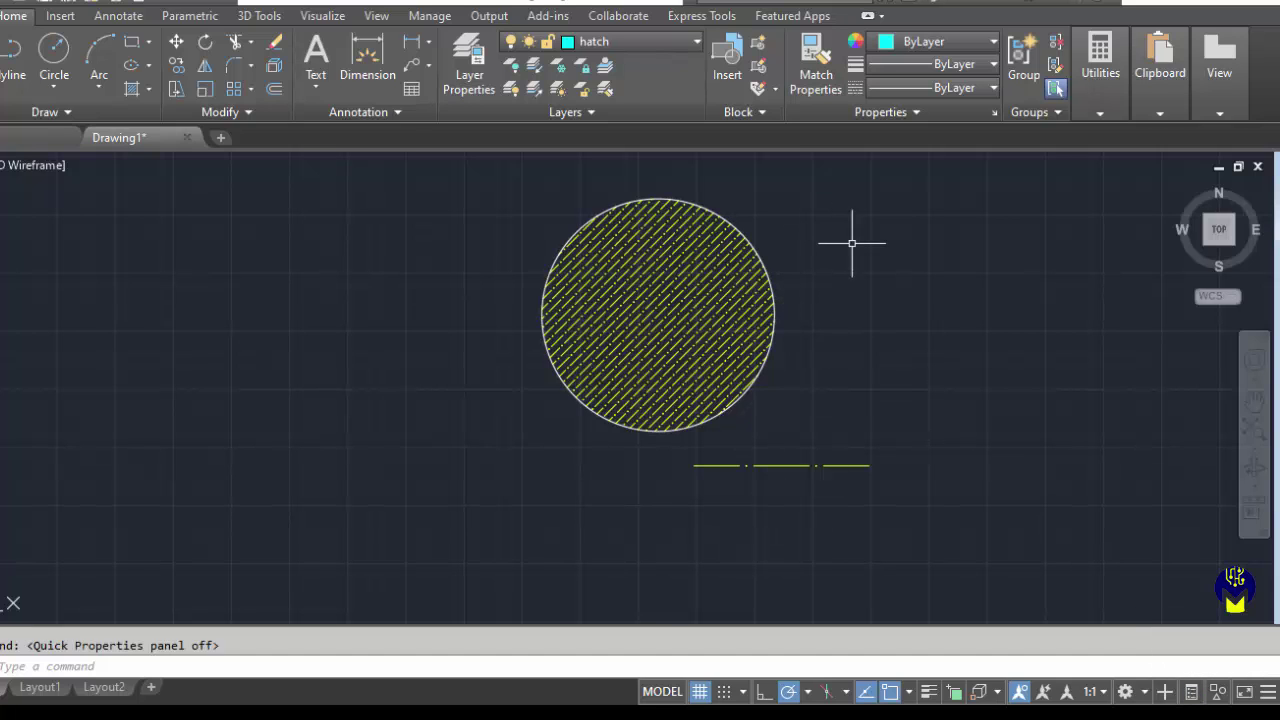
{"action": "mouse_move", "coordinate": [934, 274]}
{"action": "middle_mouse_down"}
{"action": "mouse_move", "coordinate": [810, 259]}
{"action": "mouse_move", "coordinate": [680, 265]}
{"action": "middle_mouse_up"}
{"action": "key", "text": "ctrl+a"}
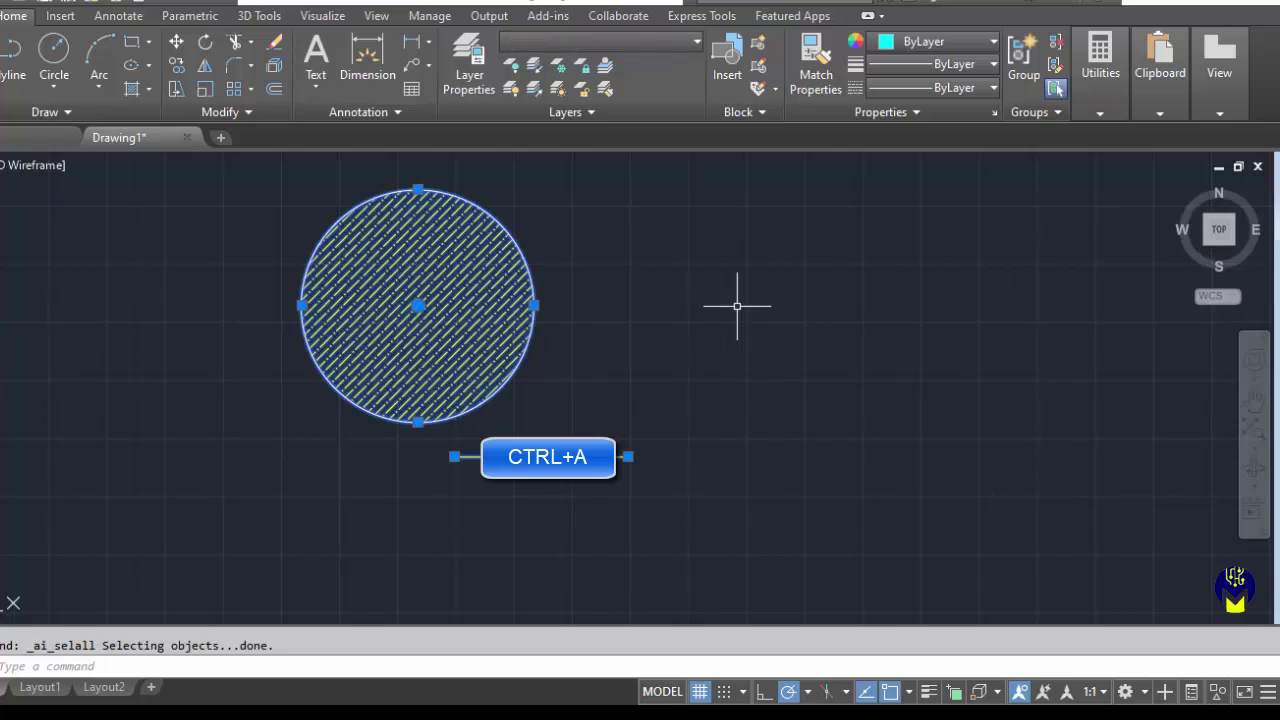
{"action": "key", "text": "Delete"}
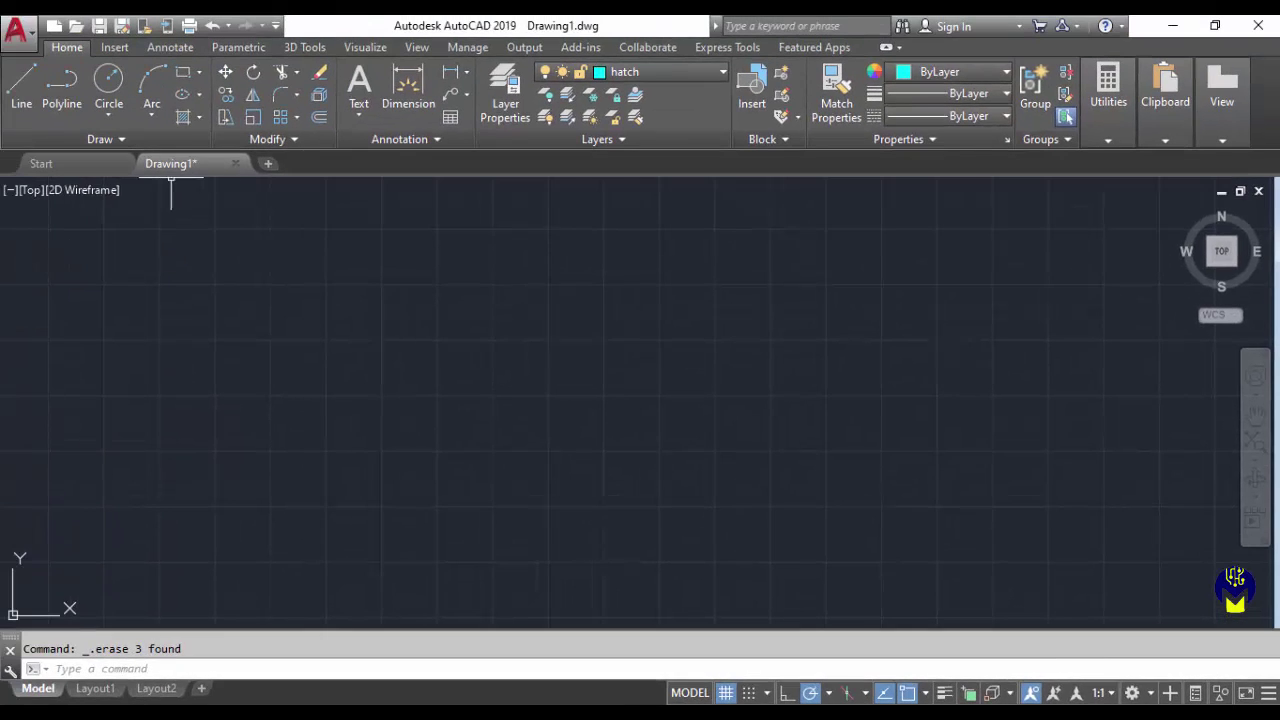
- Draw a horizontal rectangle on the hatch layer in the upper middle of the drawing area and select it
{"action": "left_click", "coordinate": [183, 72]}
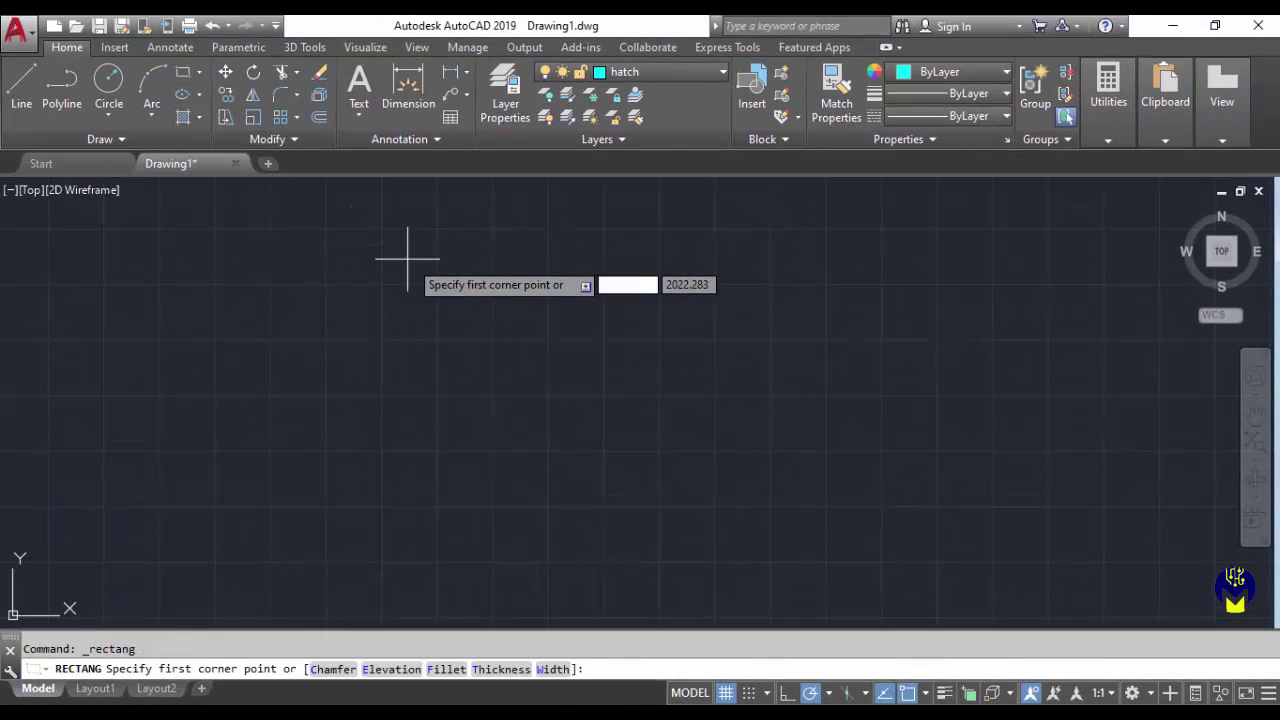
{"action": "left_click", "coordinate": [403, 253]}
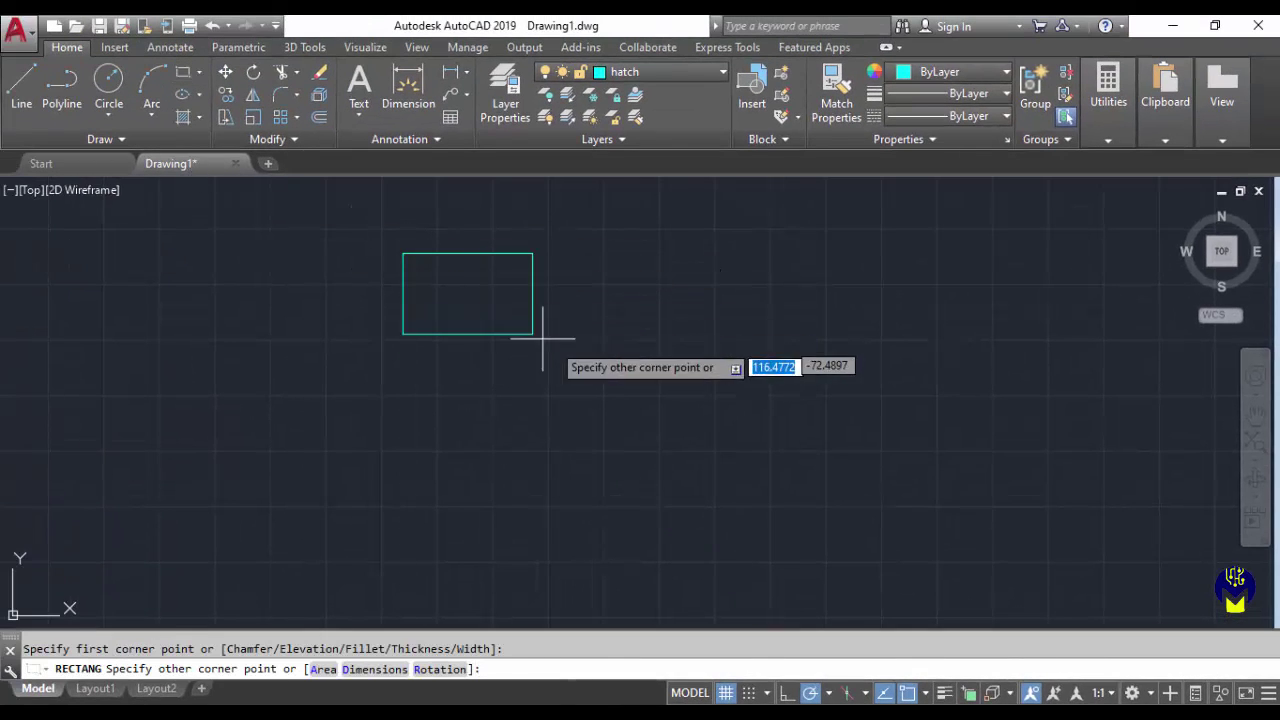
{"action": "left_click", "coordinate": [669, 408]}
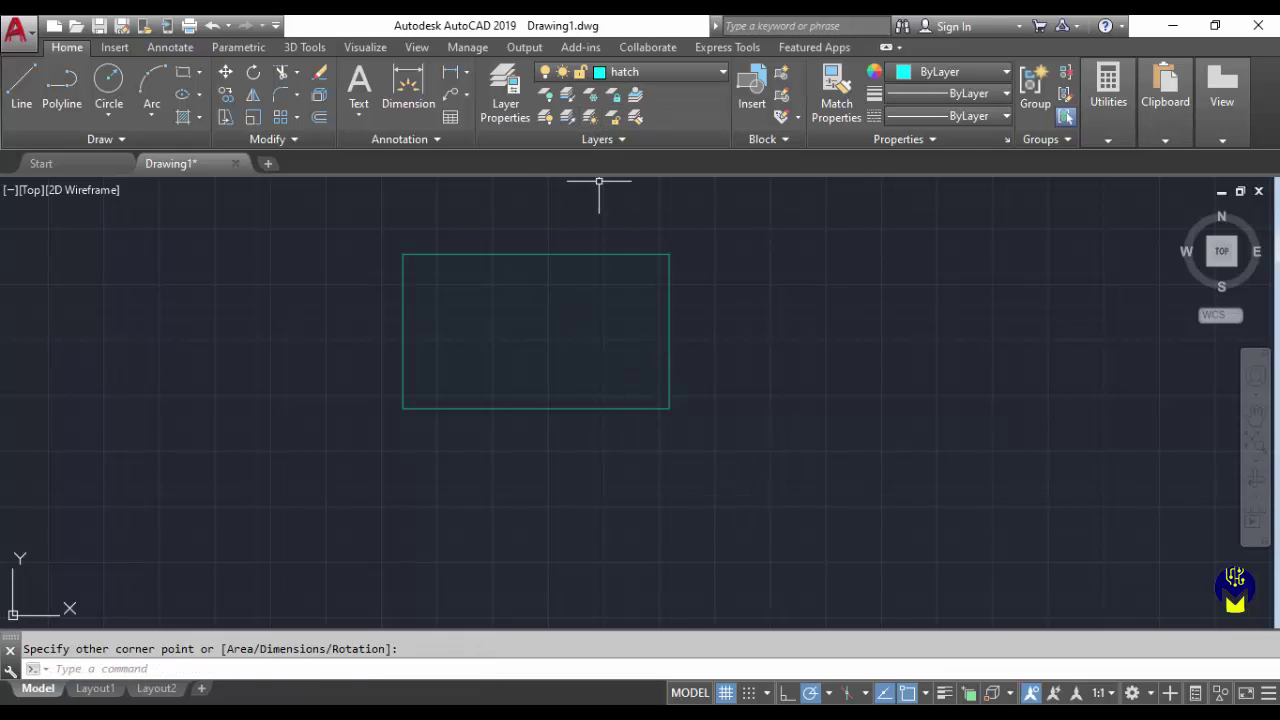
{"action": "left_click", "coordinate": [557, 252]}
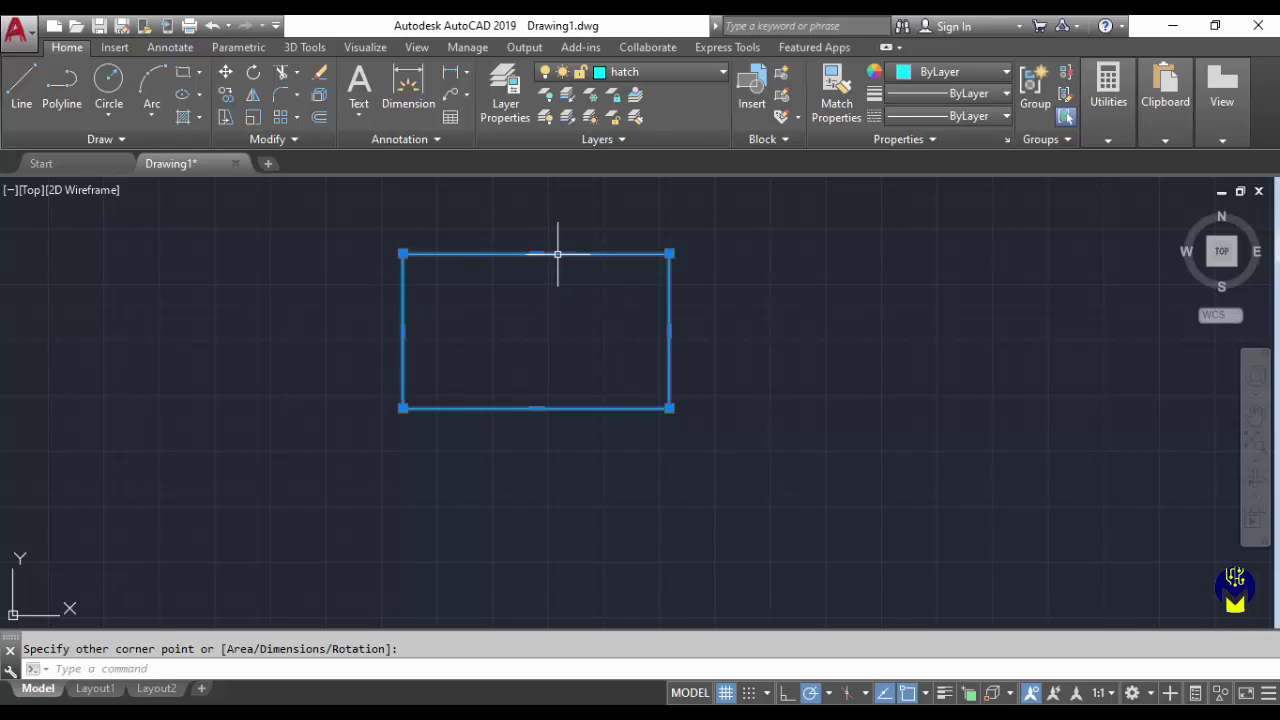
- Move the selected rectangle to layer 0 and clear the selection
{"action": "left_click", "coordinate": [675, 69]}
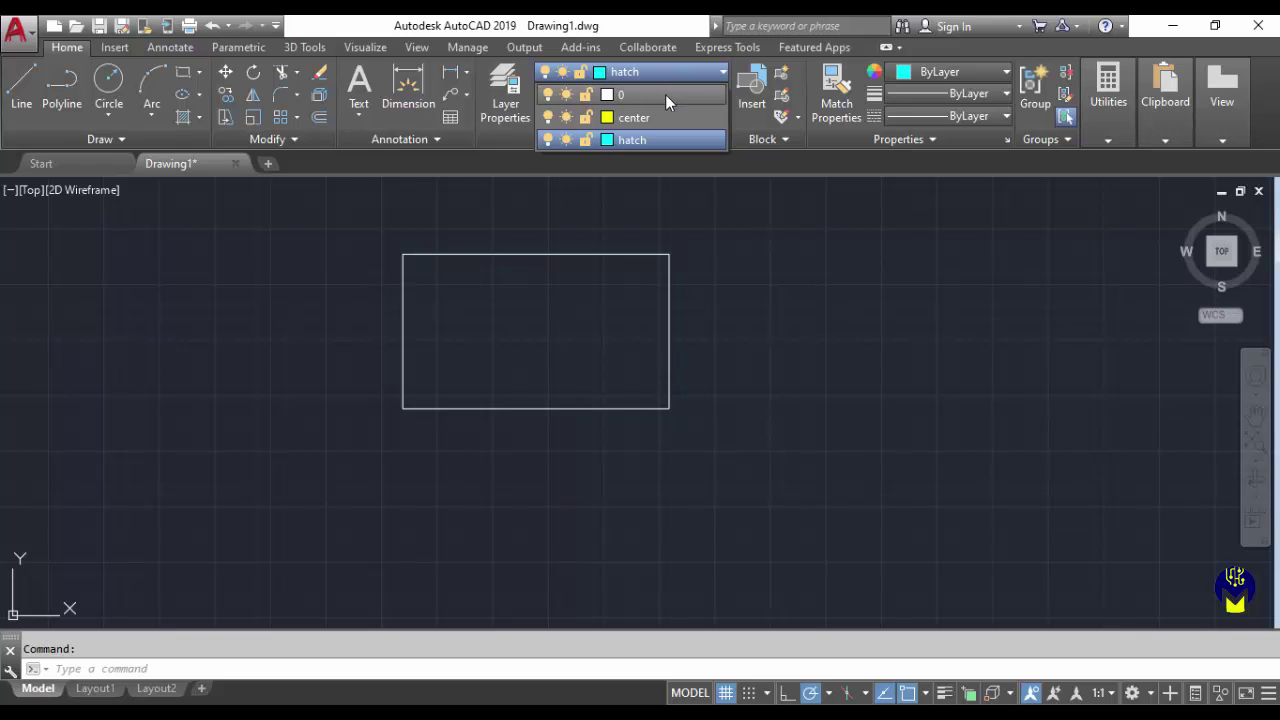
{"action": "left_click", "coordinate": [665, 94]}
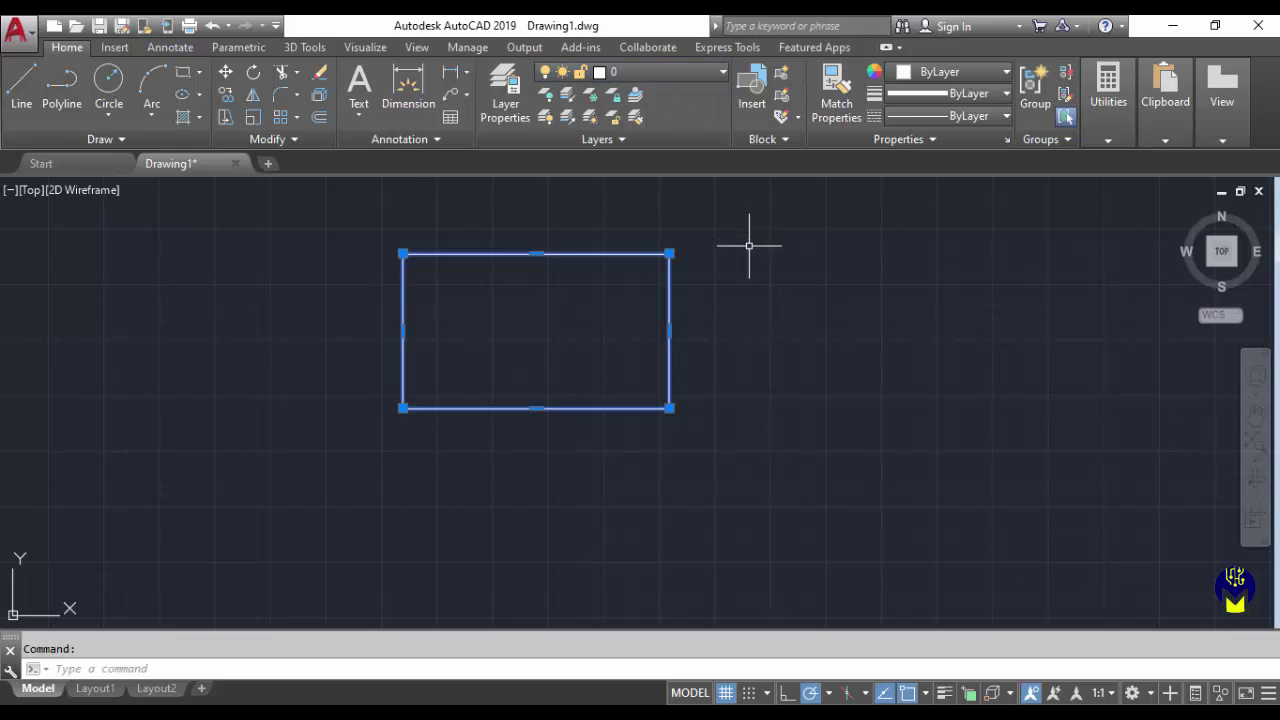
{"action": "key", "text": "Escape"}
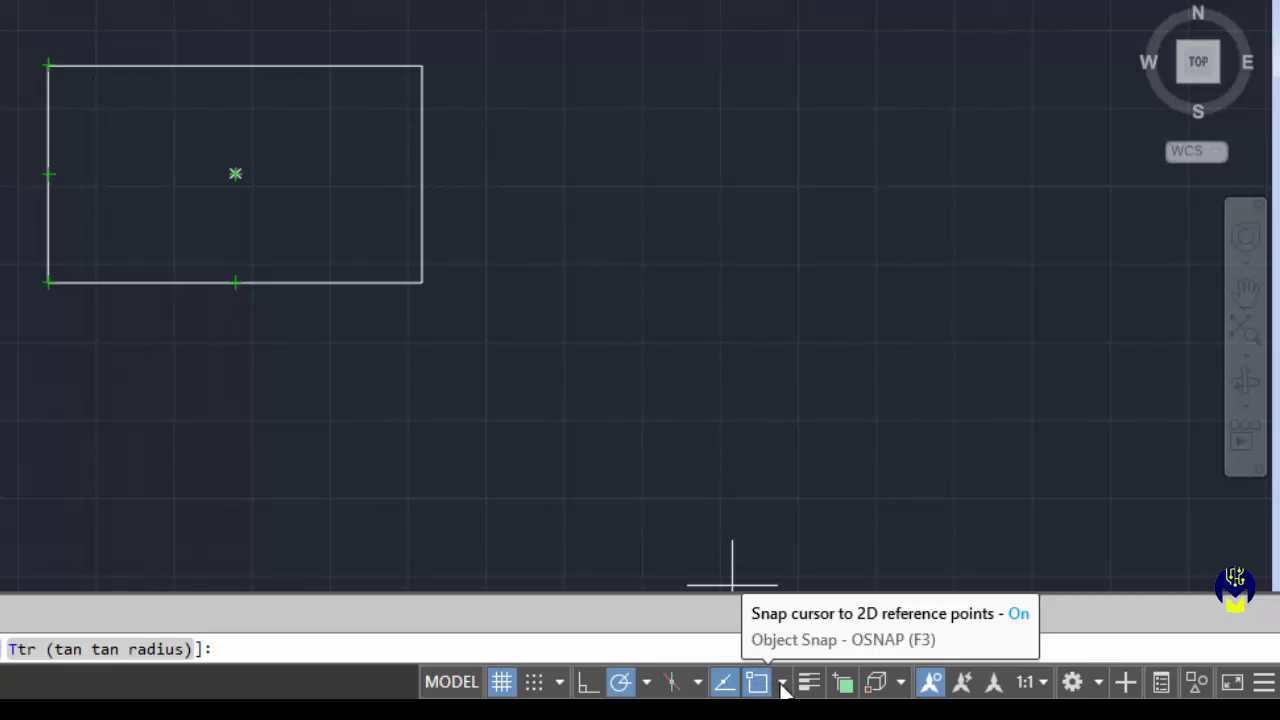
- Enable all object snap modes except Nearest, Apparent Intersection and Parallel in the object snap settings
{"action": "left_click", "coordinate": [783, 684]}
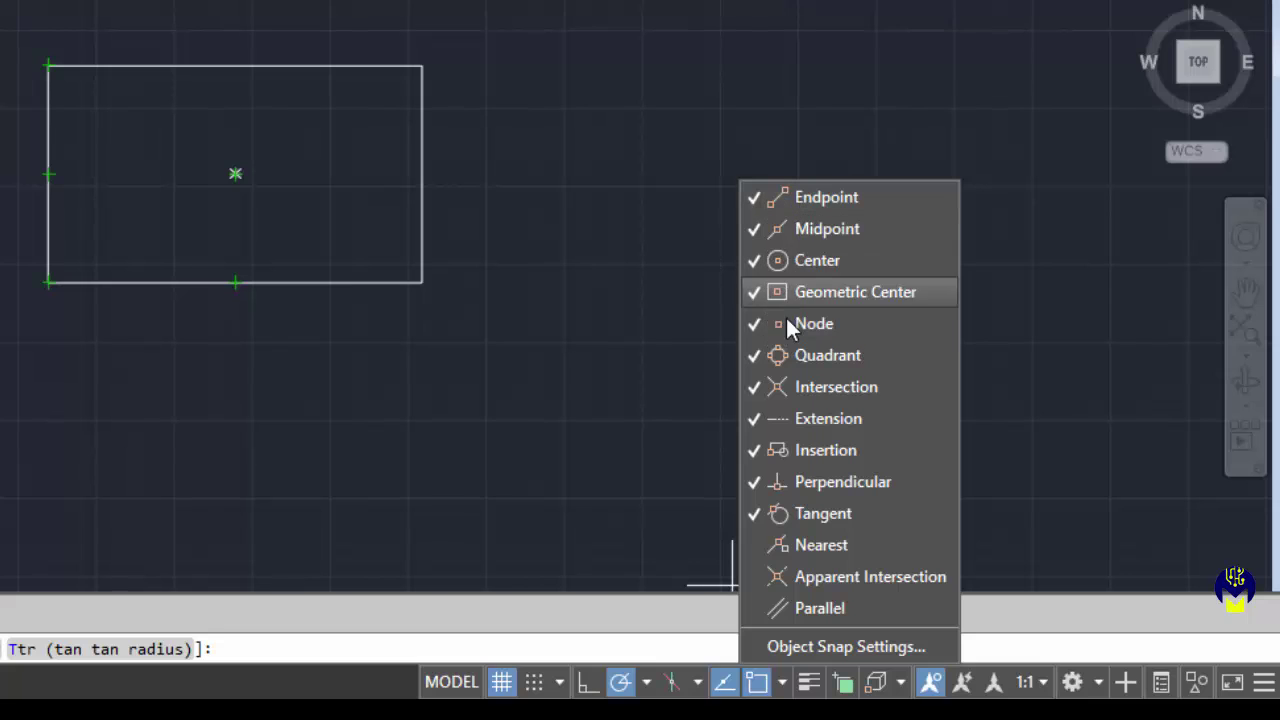
{"action": "left_click", "coordinate": [809, 646]}
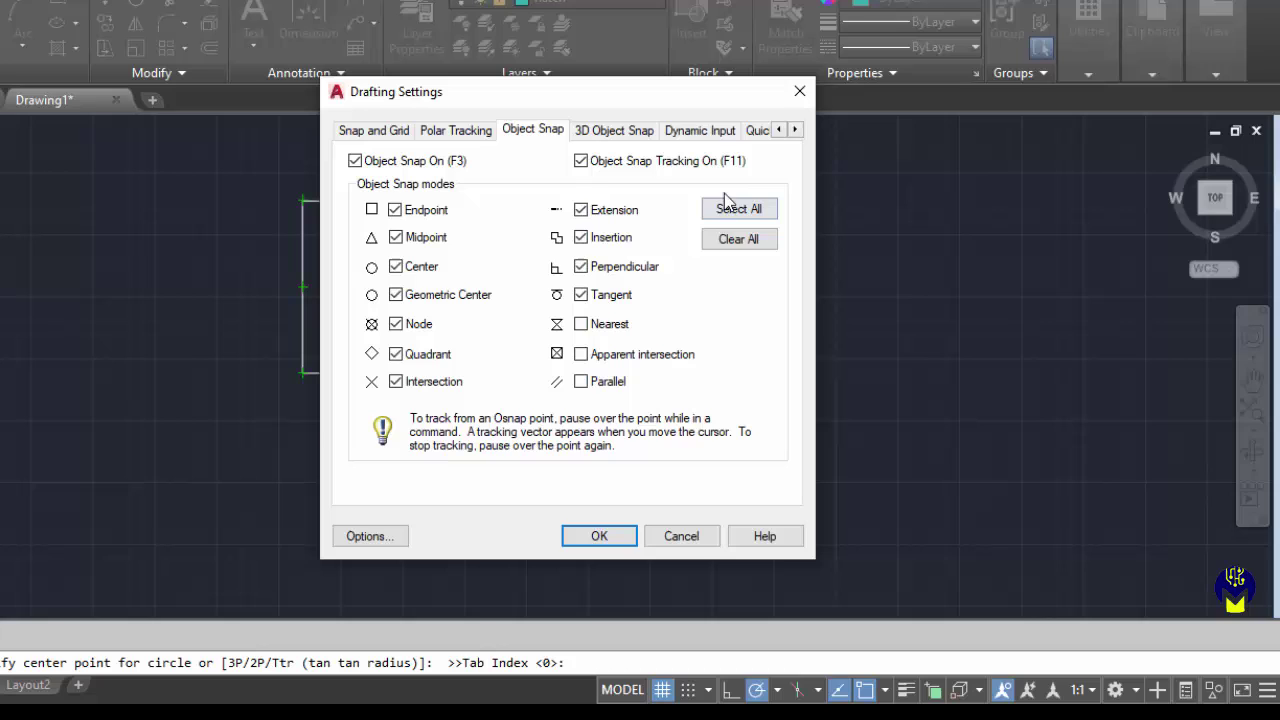
{"action": "left_click", "coordinate": [733, 210]}
{"action": "left_click", "coordinate": [581, 324]}
{"action": "left_click", "coordinate": [581, 354]}
{"action": "left_click", "coordinate": [582, 381]}
{"action": "left_click", "coordinate": [600, 536]}
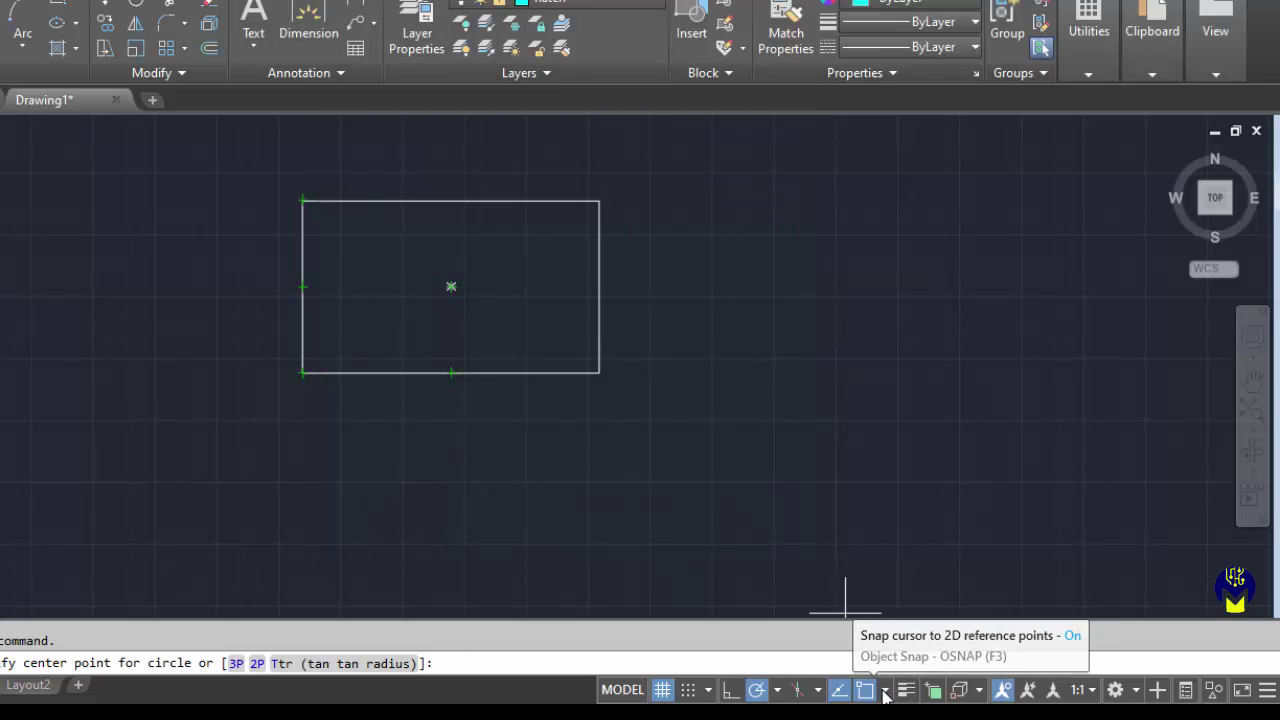
- Review the Object Snap Tracking option in the object snap settings, then dismiss the dialog and cancel the circle command
{"action": "left_click", "coordinate": [884, 690]}
{"action": "left_click", "coordinate": [903, 660]}
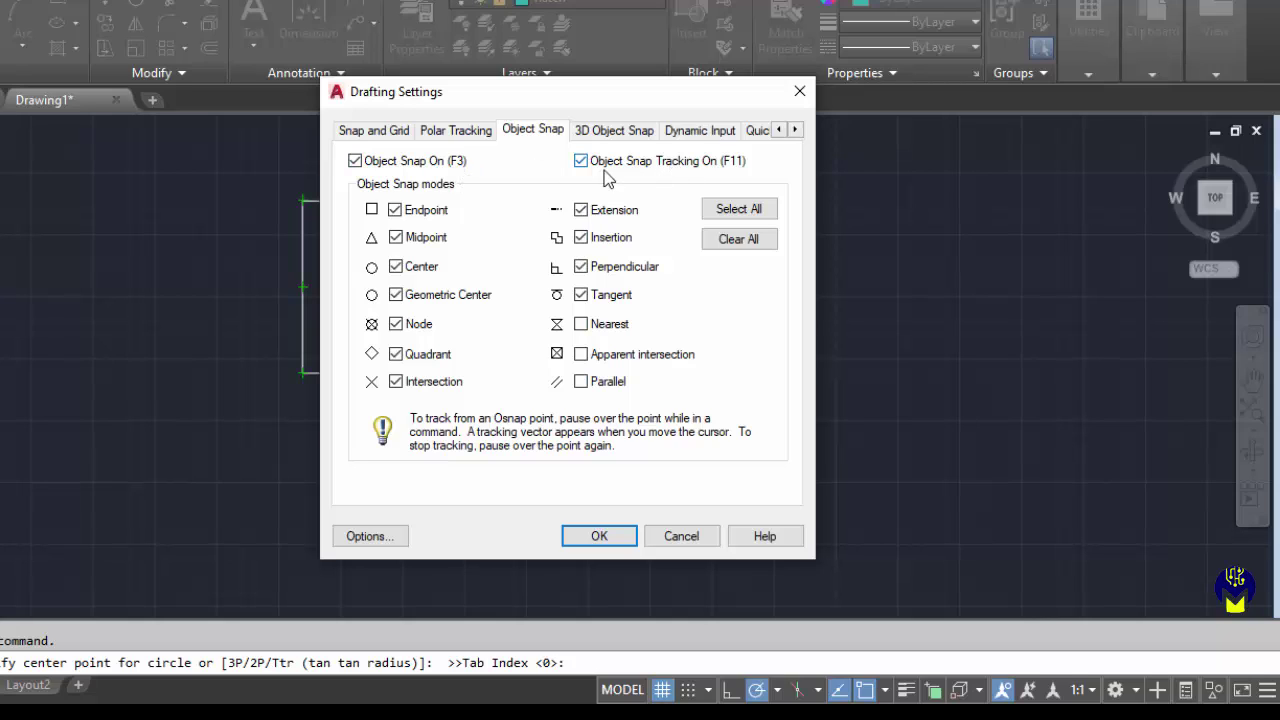
{"action": "left_click", "coordinate": [690, 537]}
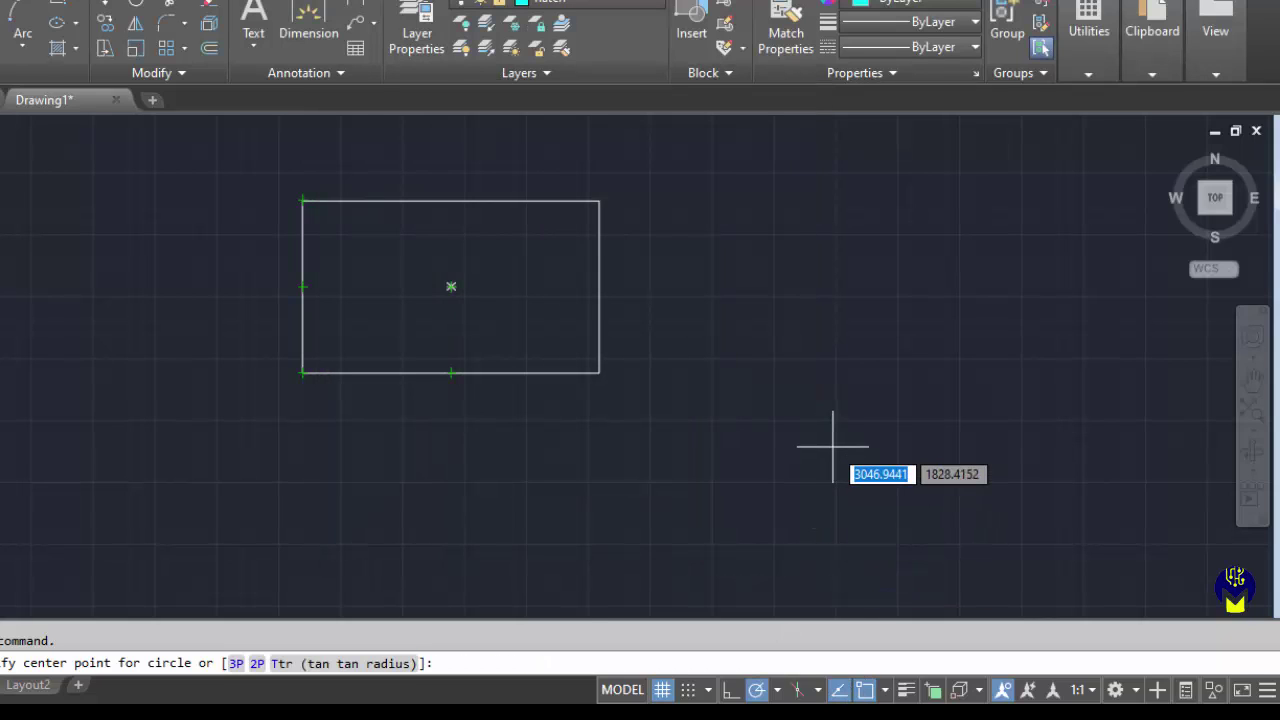
{"action": "key", "text": "Escape"}
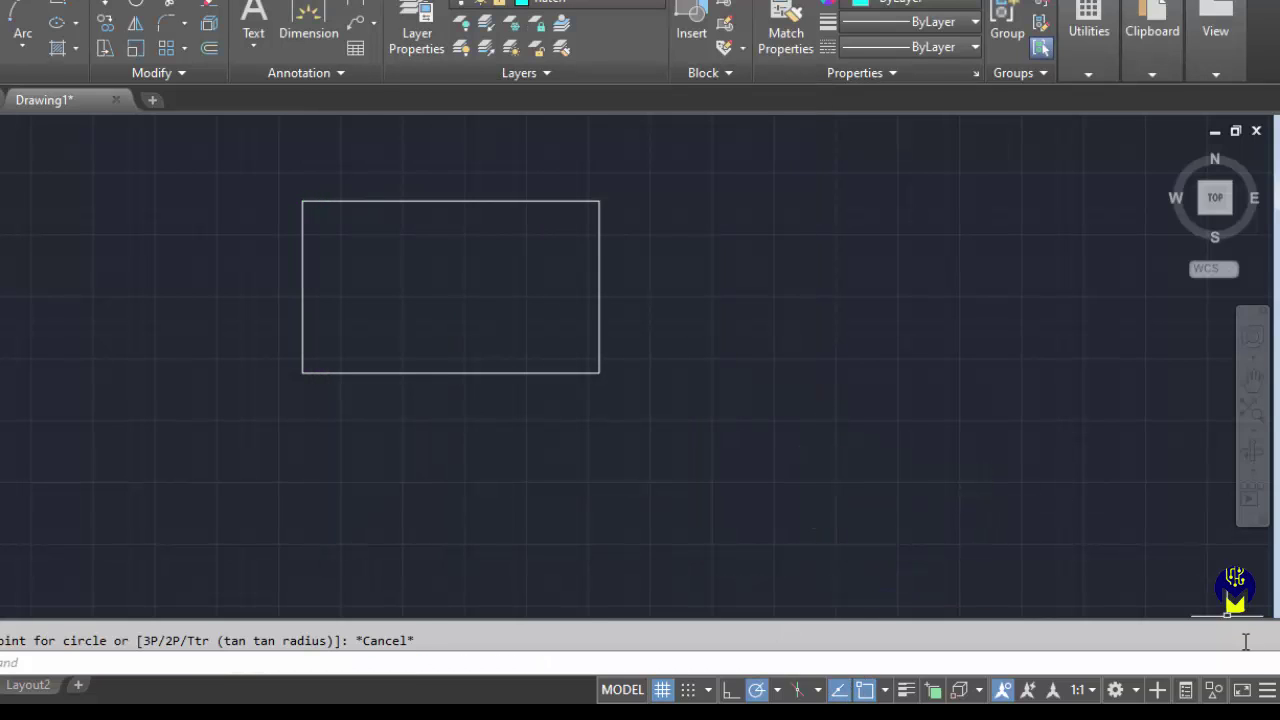
- Hide the Object Snap Tracking toggle from the status bar and show it again
{"action": "left_click", "coordinate": [1267, 692]}
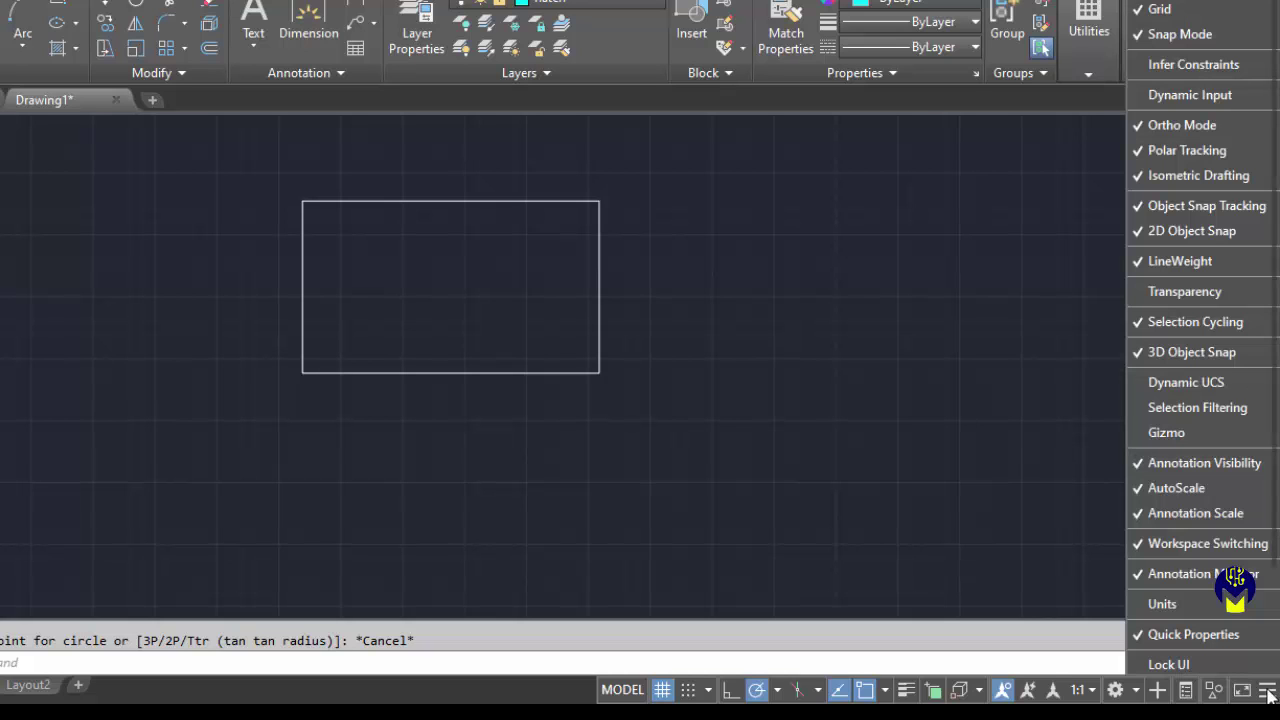
{"action": "left_click", "coordinate": [1212, 208]}
{"action": "left_click", "coordinate": [1212, 208]}
{"action": "left_click", "coordinate": [1212, 208]}
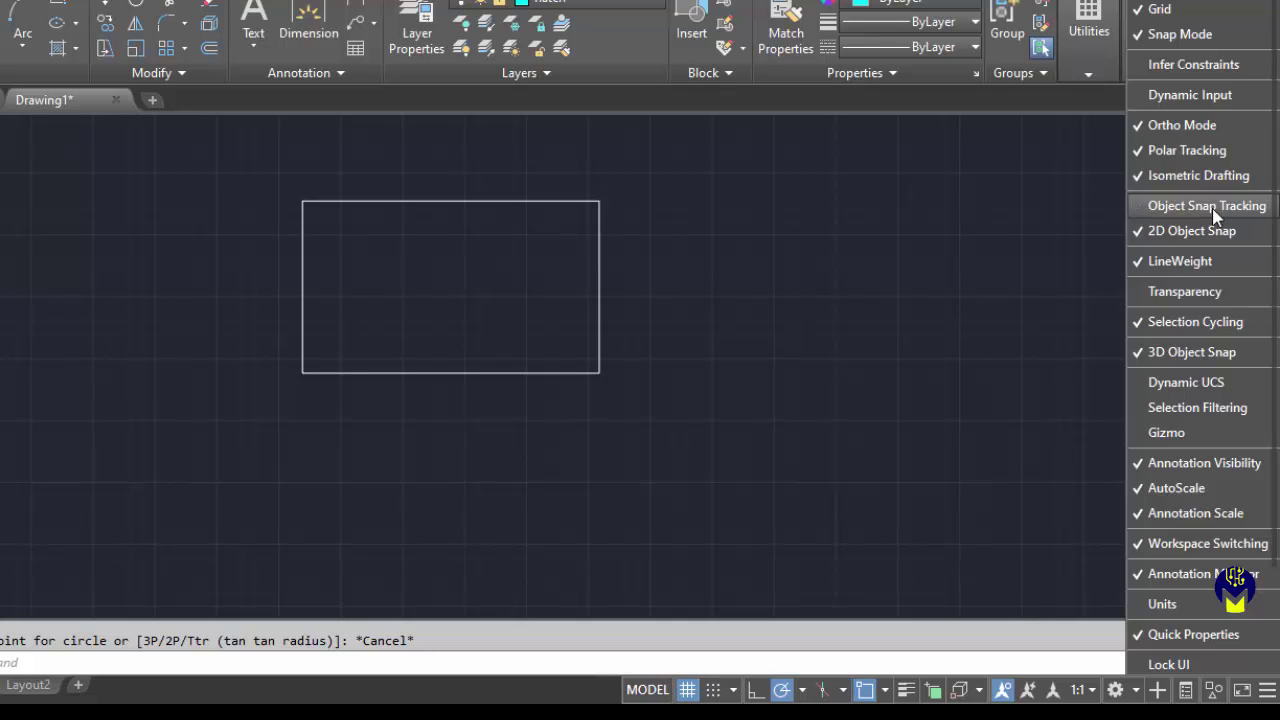
{"action": "left_click", "coordinate": [1212, 208]}
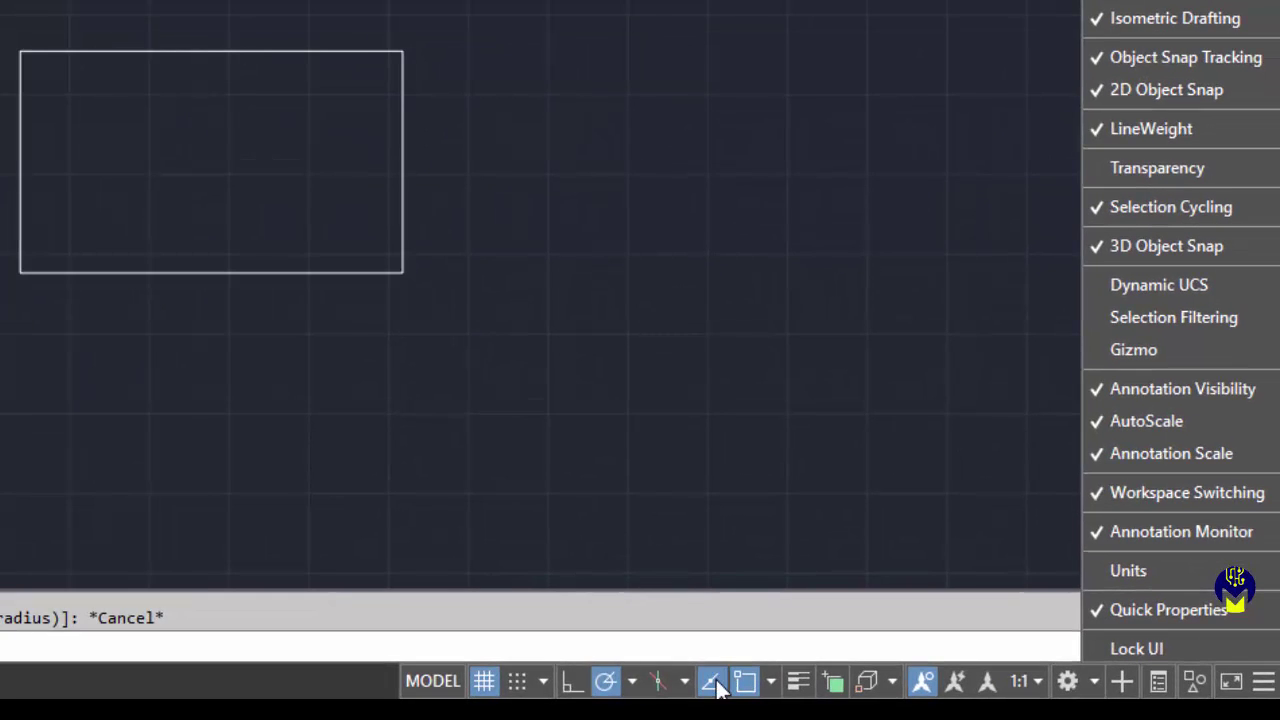
{"action": "left_click", "coordinate": [712, 402]}
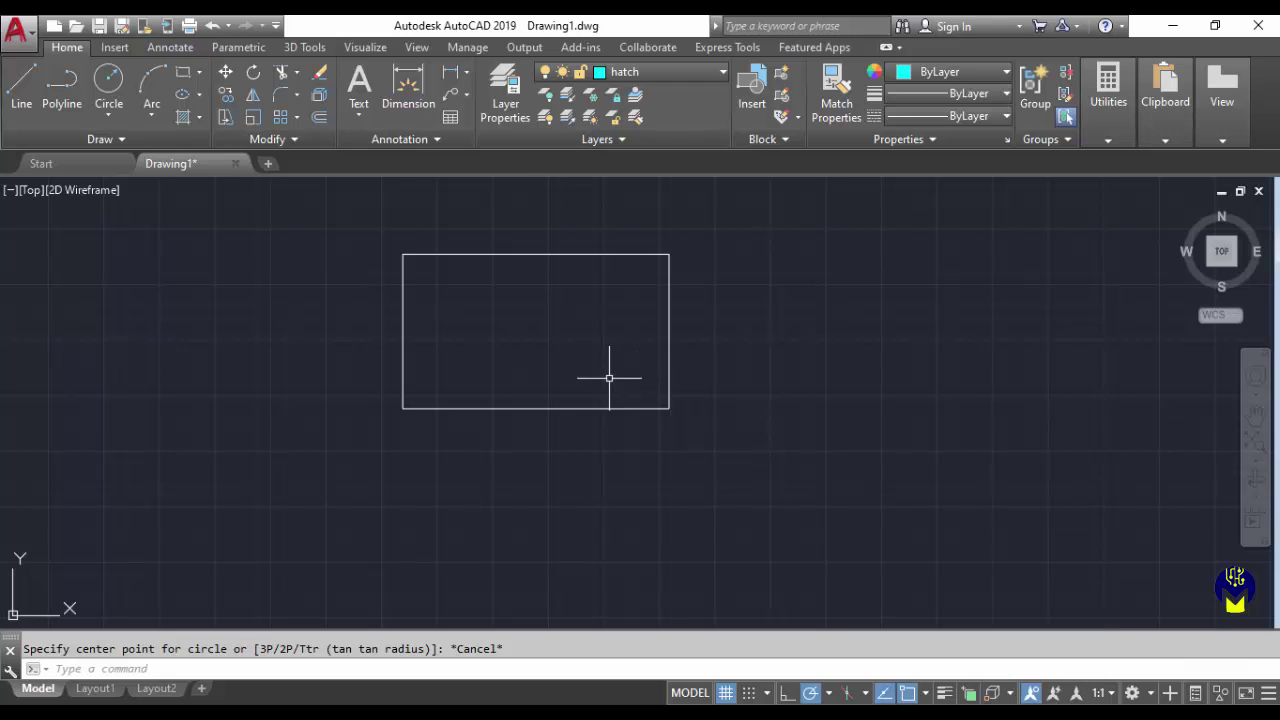
- Draw a circle of radius 25 centred 50 units to the right of the midpoint of the rectangle's right edge
{"action": "left_click", "coordinate": [110, 84]}
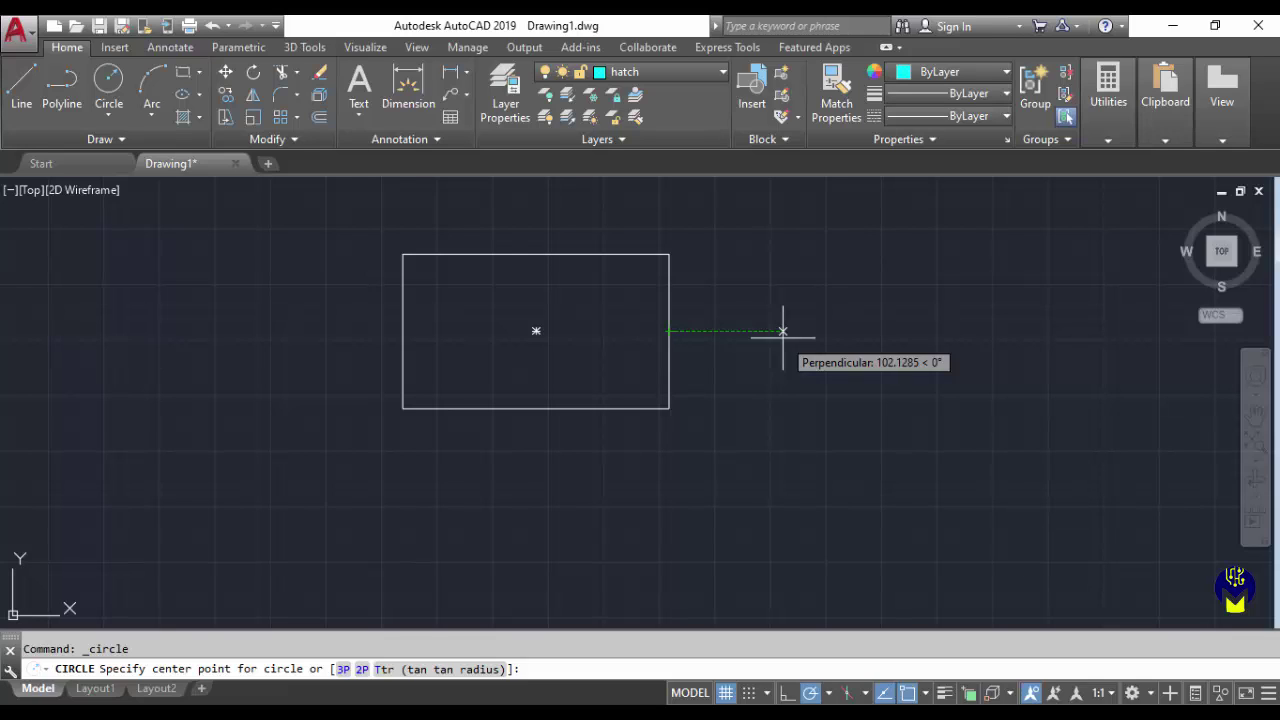
{"action": "type", "text": "50"}
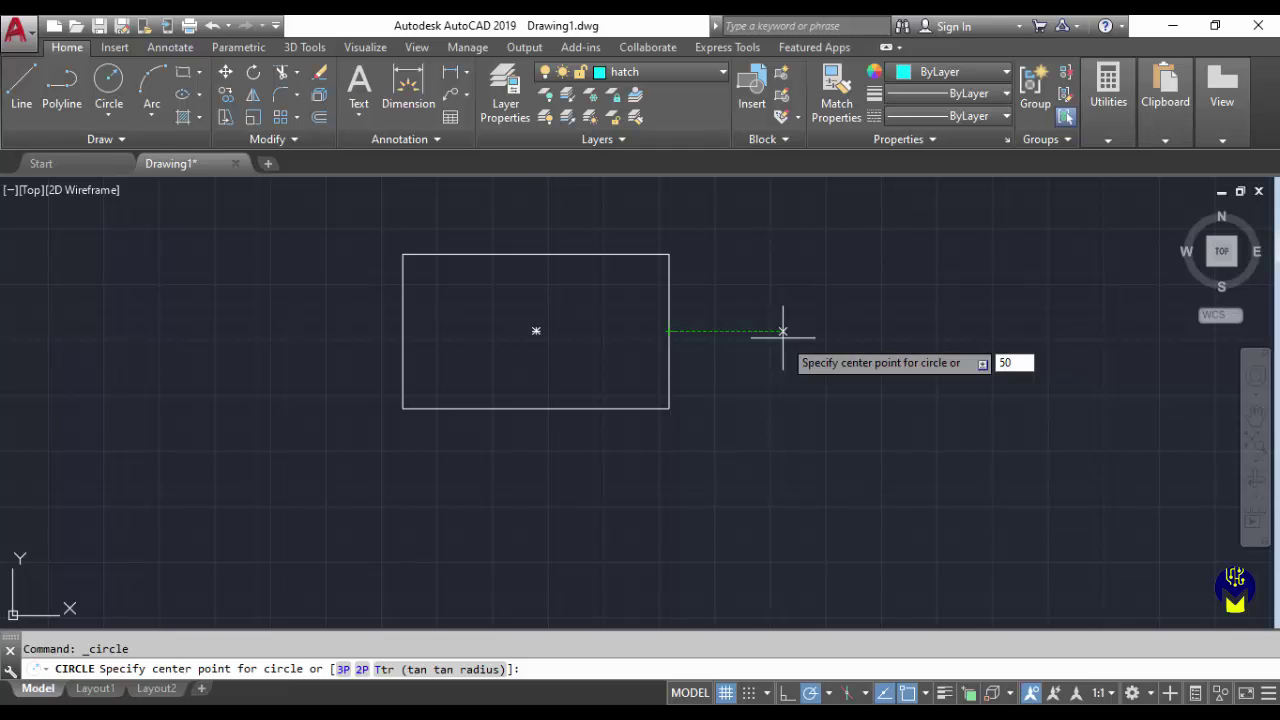
{"action": "key", "text": "Return"}
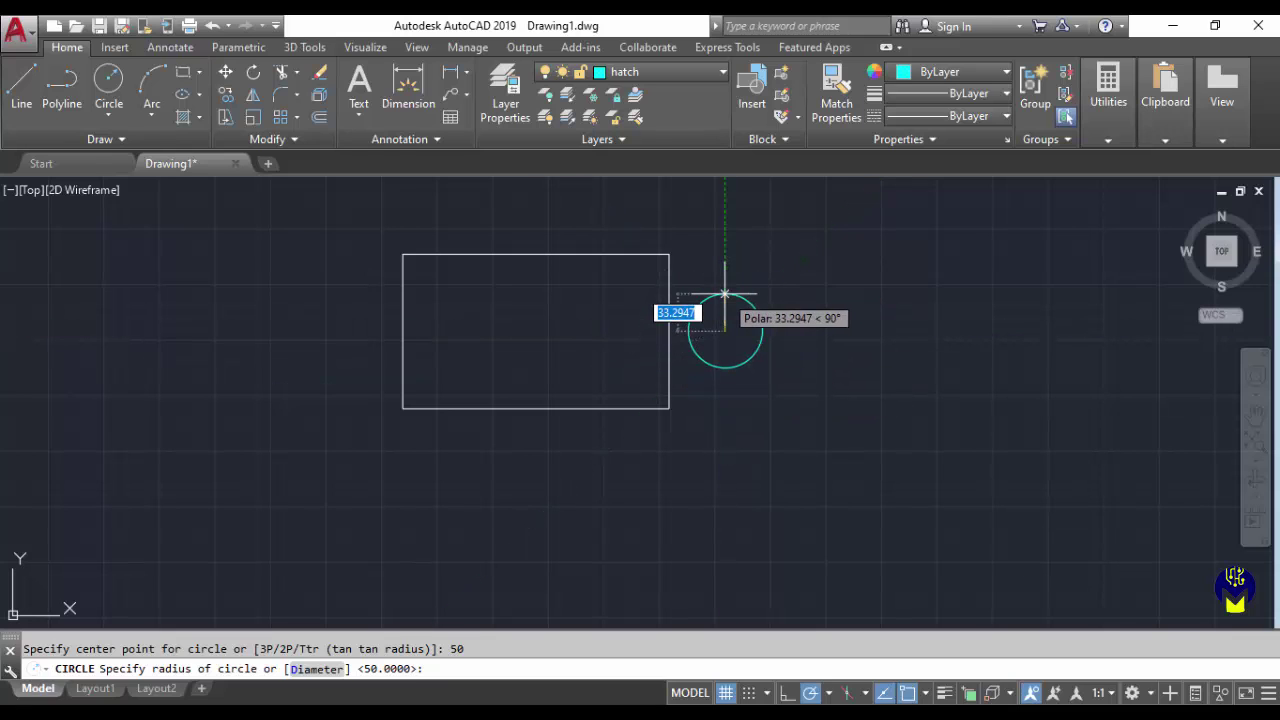
{"action": "type", "text": "25"}
{"action": "key", "text": "Return"}
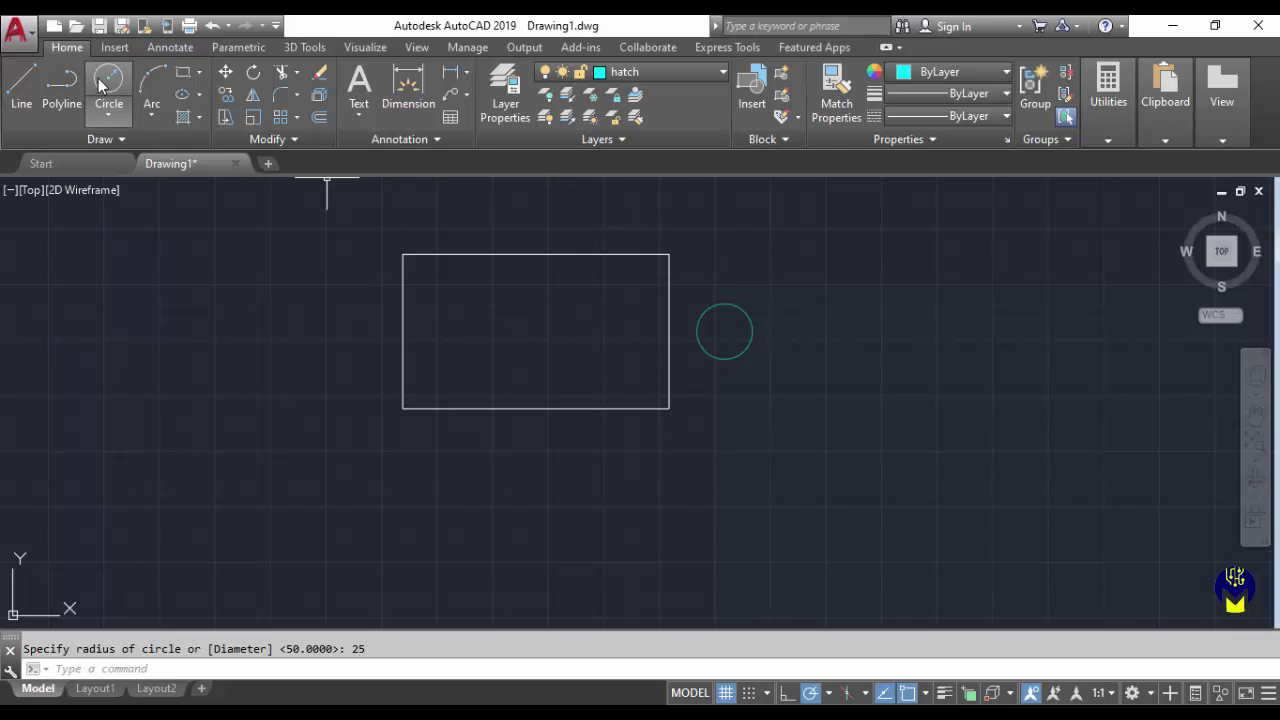
- On layer 0, draw a radius 15 circle directly below the first circle, aligned with the rectangle's bottom edge by object snap tracking
{"action": "left_click", "coordinate": [681, 74]}
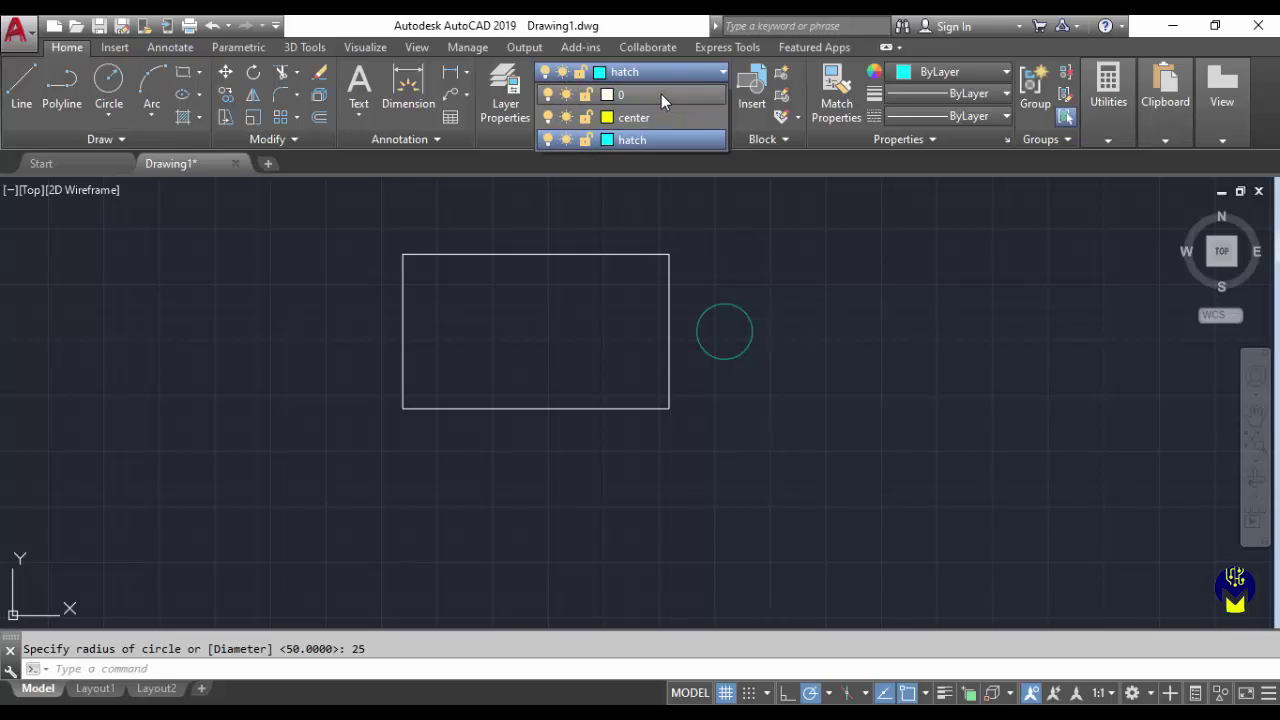
{"action": "left_click", "coordinate": [661, 94]}
{"action": "left_click", "coordinate": [109, 82]}
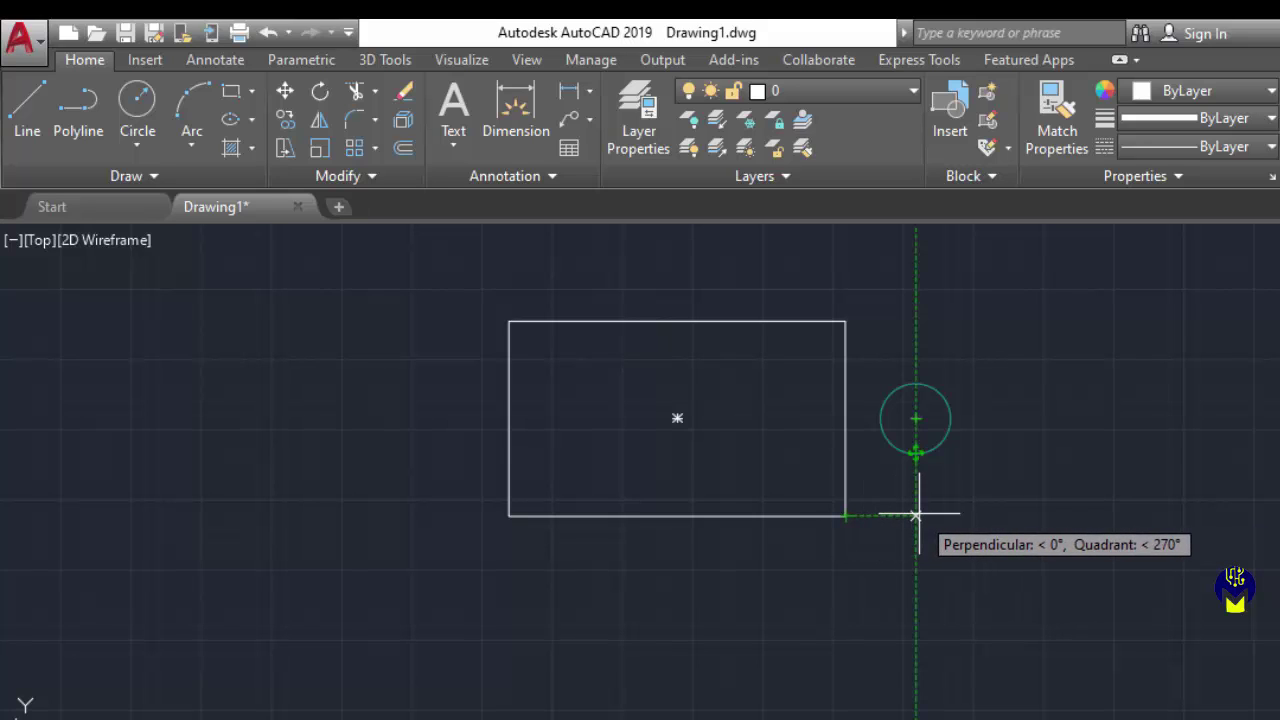
{"action": "left_click", "coordinate": [916, 516]}
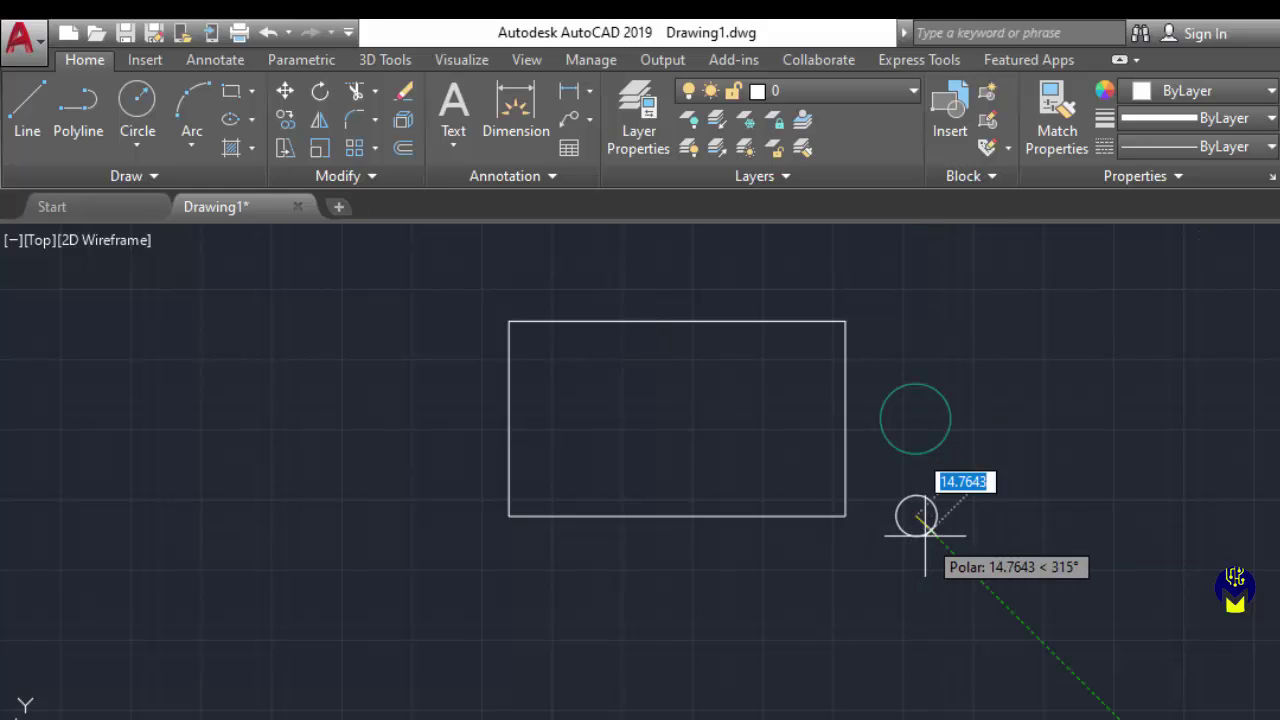
{"action": "type", "text": "15"}
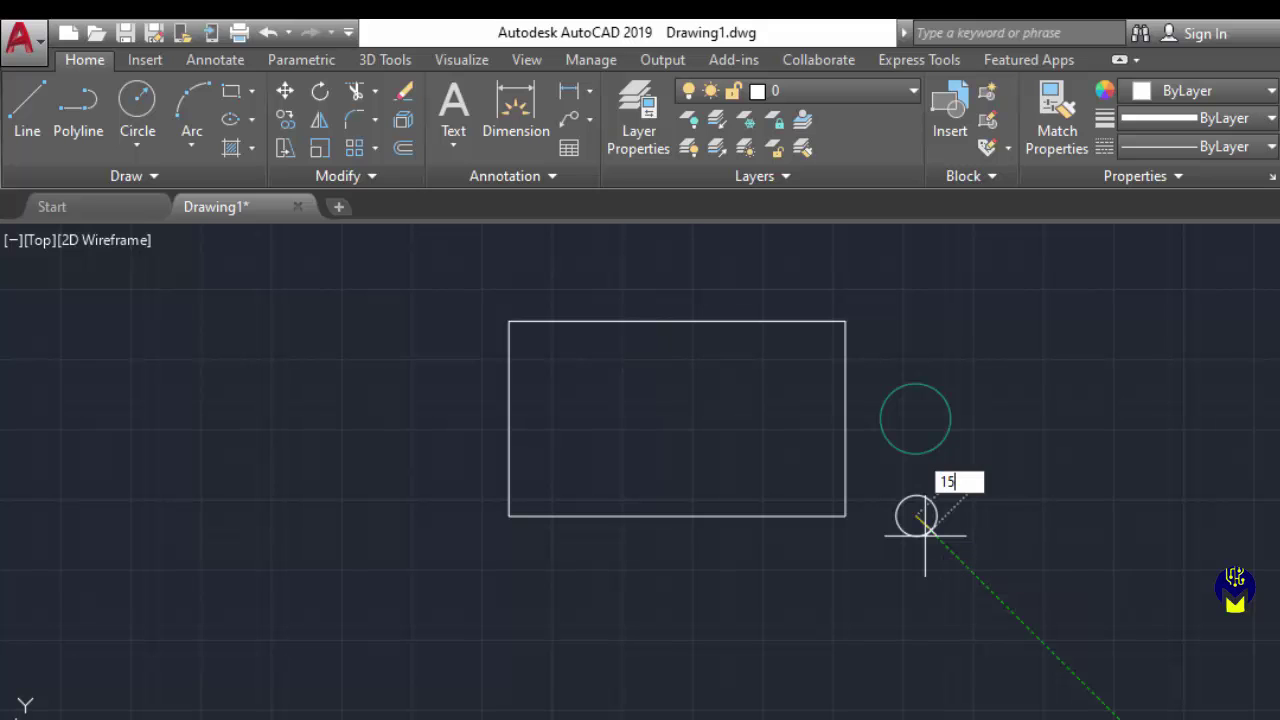
{"action": "key", "text": "Return"}
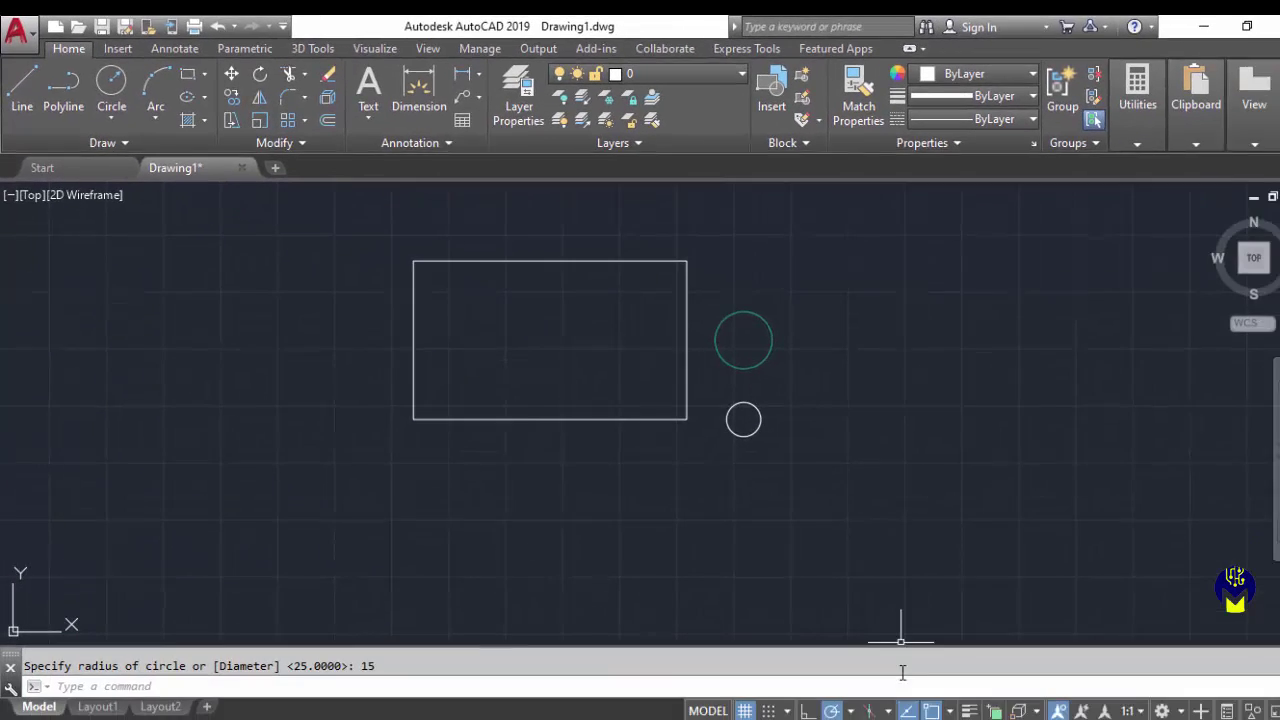
- Turn off object snap tracking and the Extension snap, then restart the Circle command to check for reference lines
{"action": "left_click", "coordinate": [888, 695]}
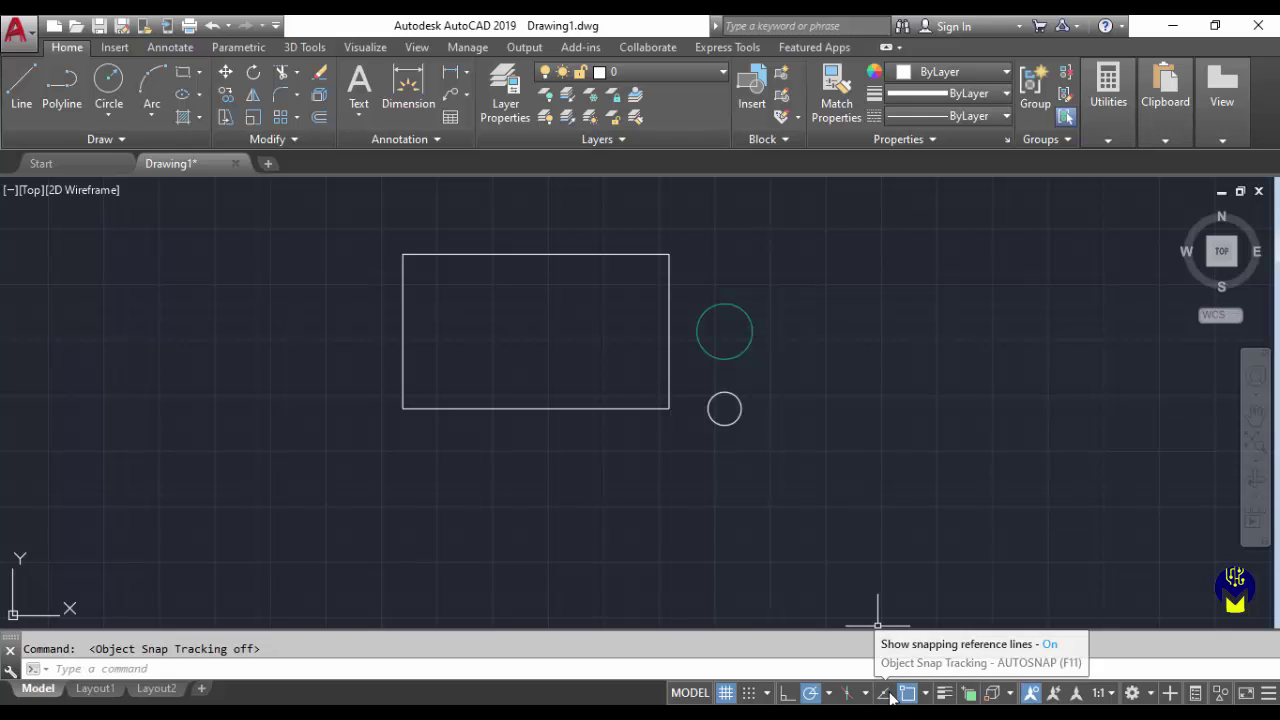
{"action": "left_click", "coordinate": [109, 80]}
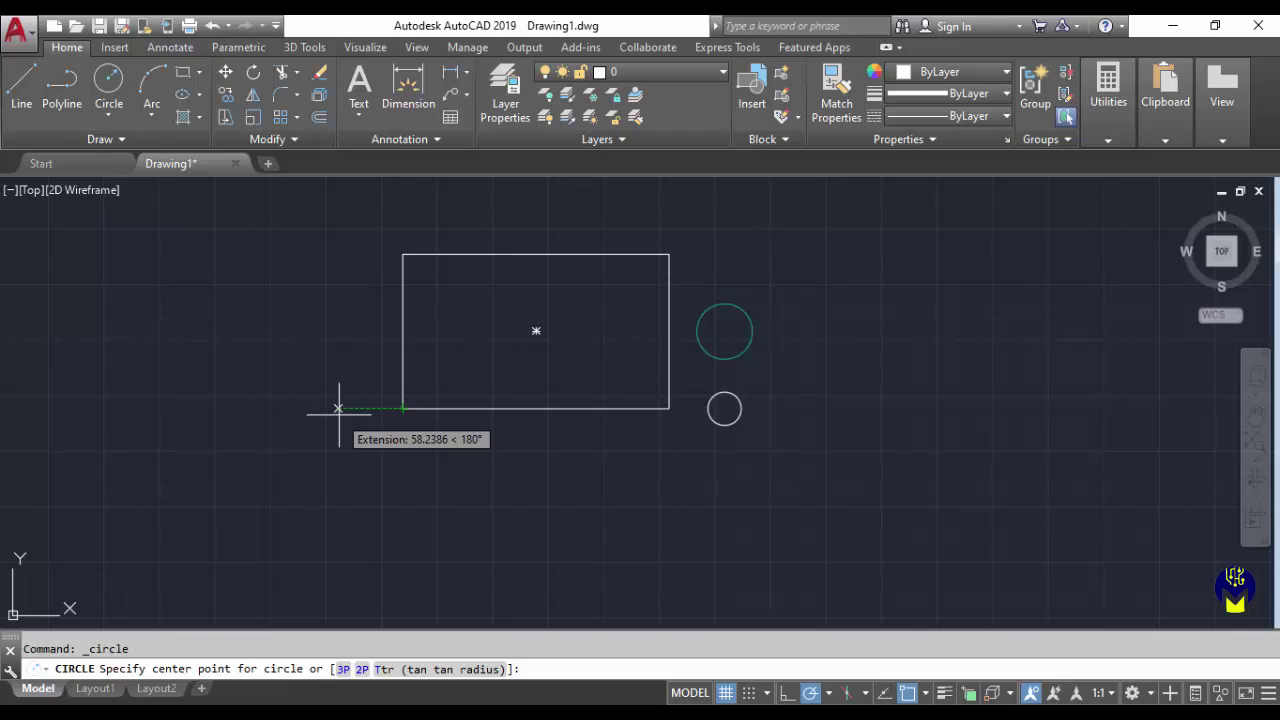
{"action": "left_click", "coordinate": [927, 694]}
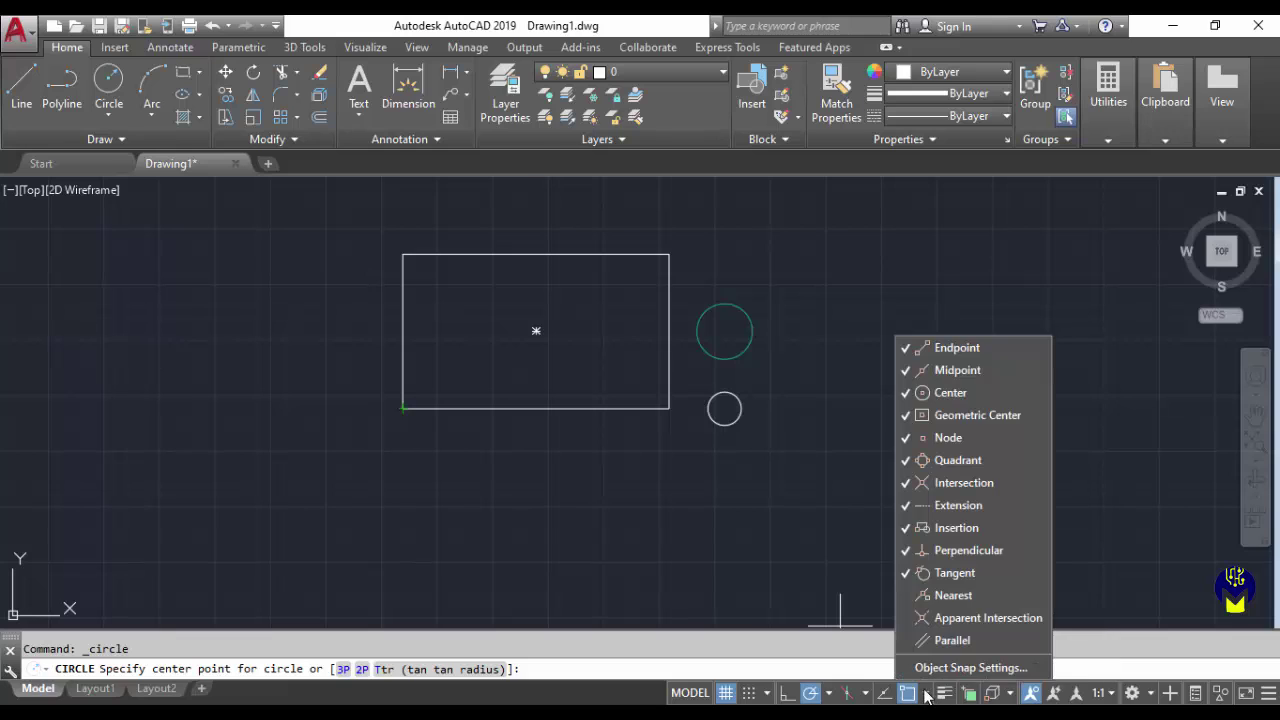
{"action": "left_click", "coordinate": [944, 507]}
{"action": "left_click", "coordinate": [106, 88]}
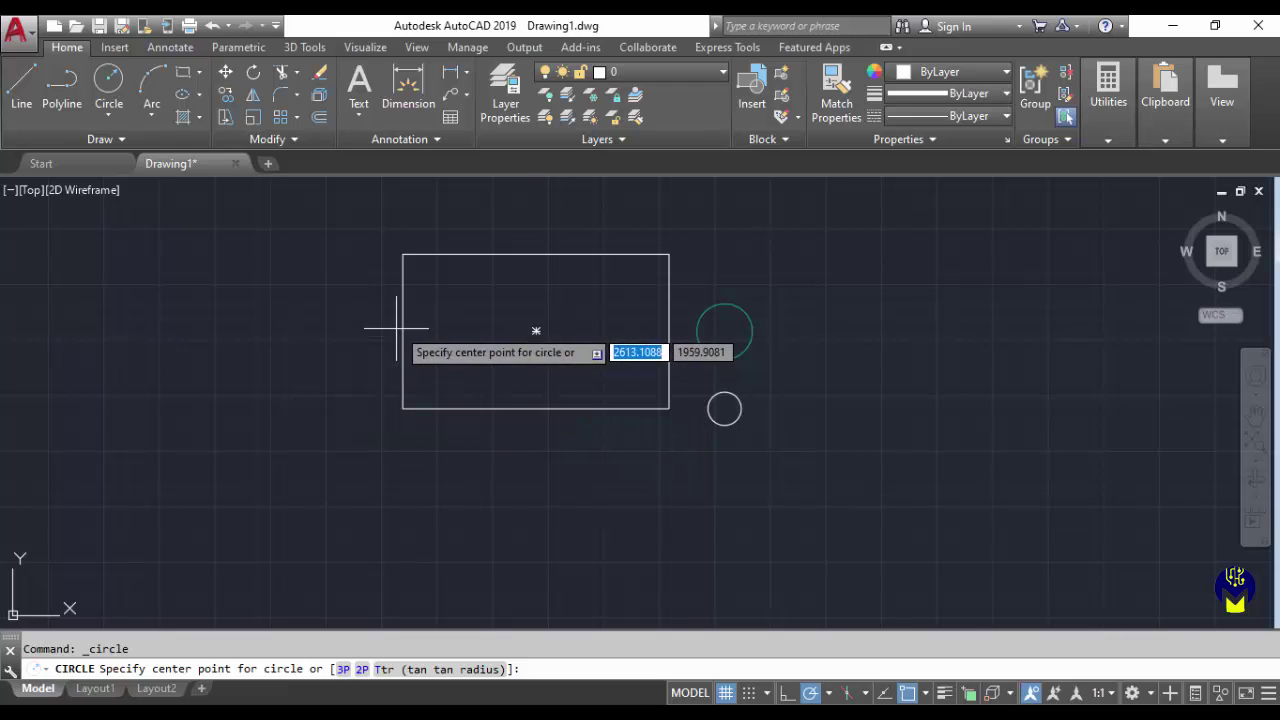
- Turn object snap tracking back on and re-enable the Extension snap in the object snap settings
{"action": "left_click", "coordinate": [885, 694]}
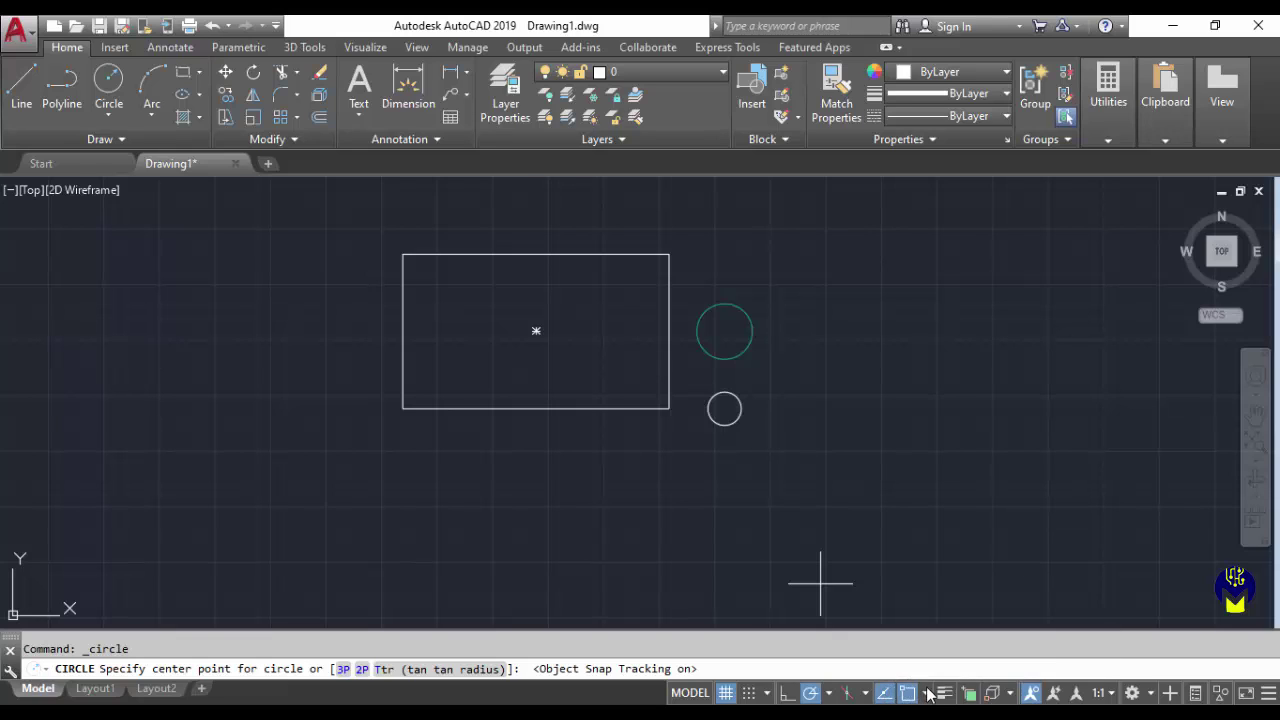
{"action": "left_click", "coordinate": [926, 693]}
{"action": "left_click", "coordinate": [940, 667]}
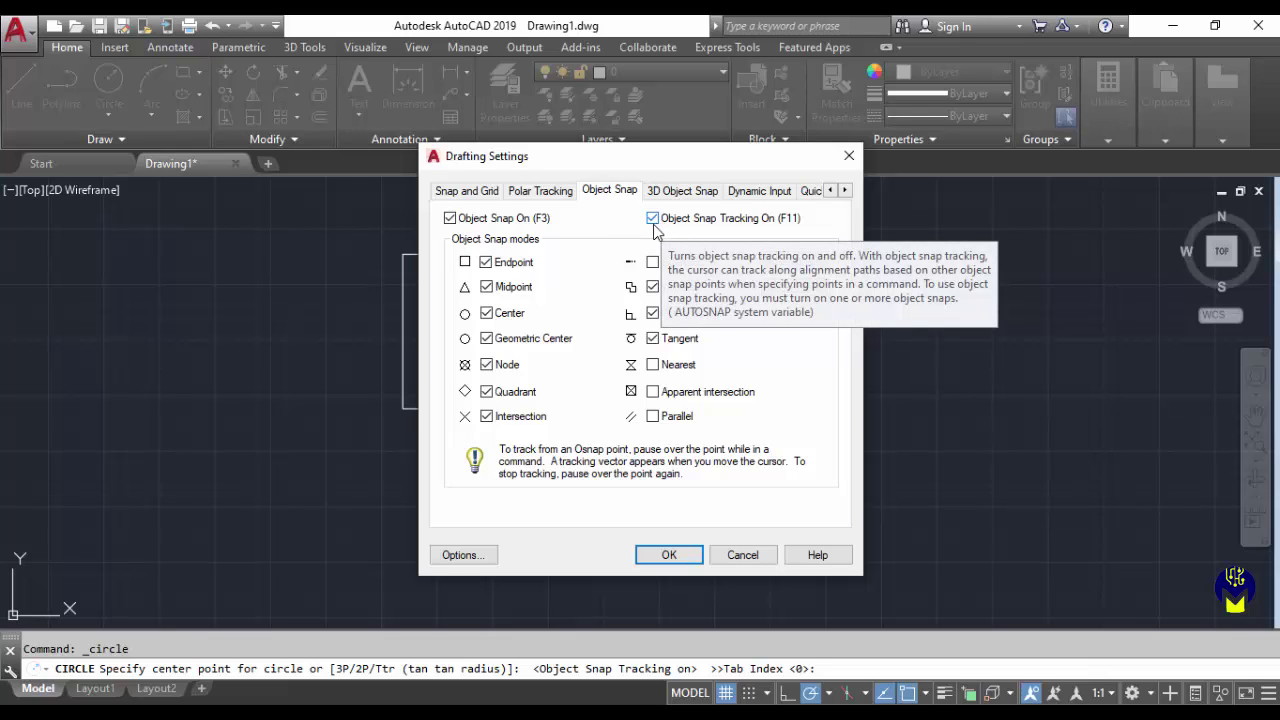
{"action": "left_click", "coordinate": [652, 261]}
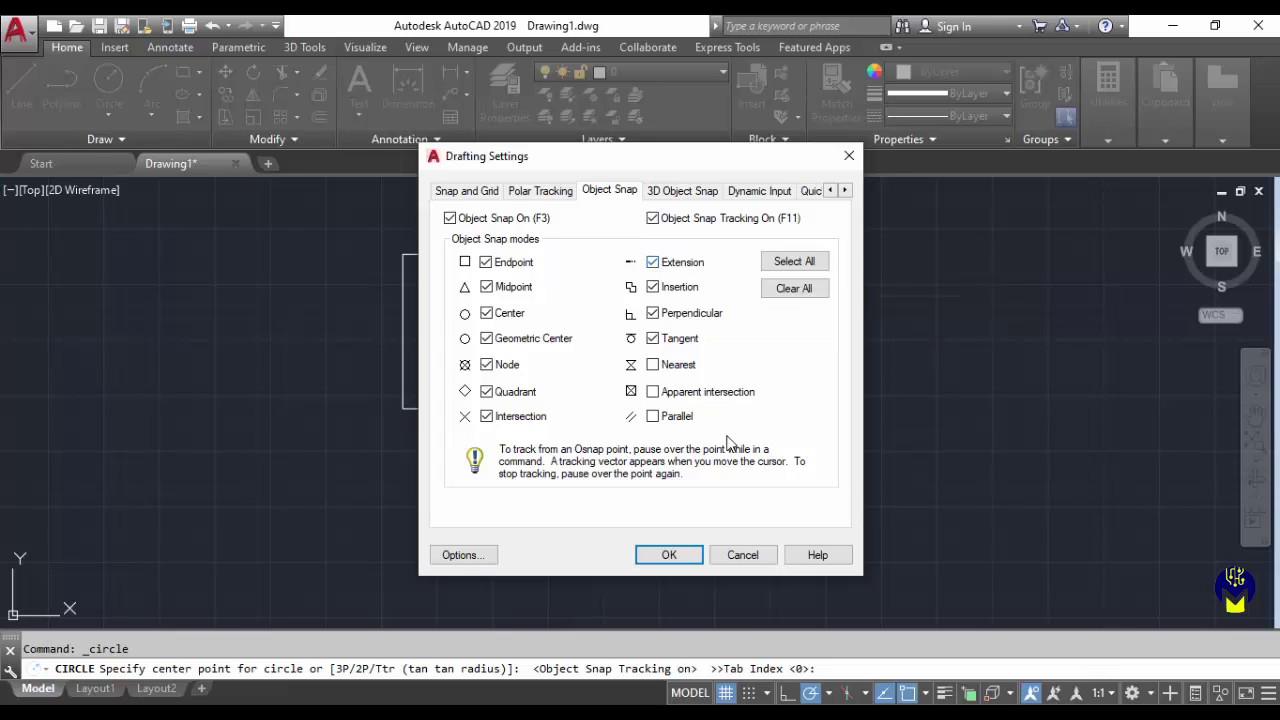
{"action": "left_click", "coordinate": [676, 554]}
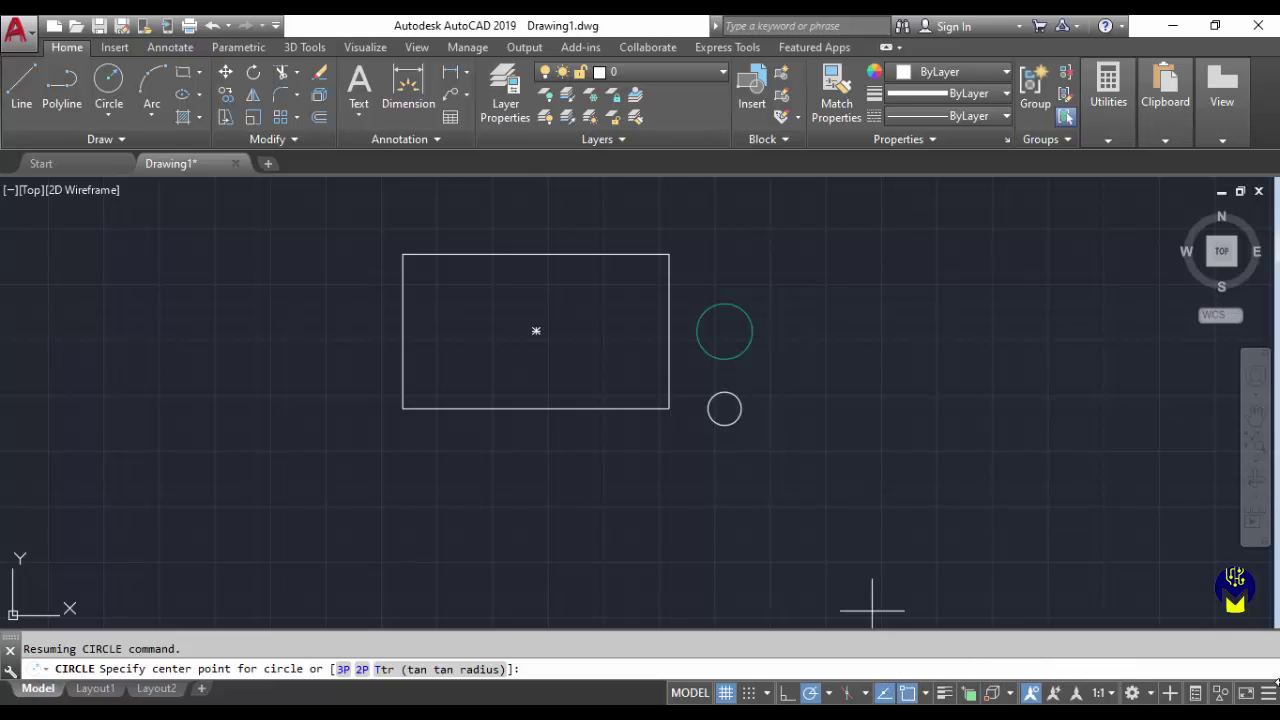
- Hide the Object Snap Tracking toggle from the status bar and cancel the active circle command
{"action": "left_click", "coordinate": [1270, 694]}
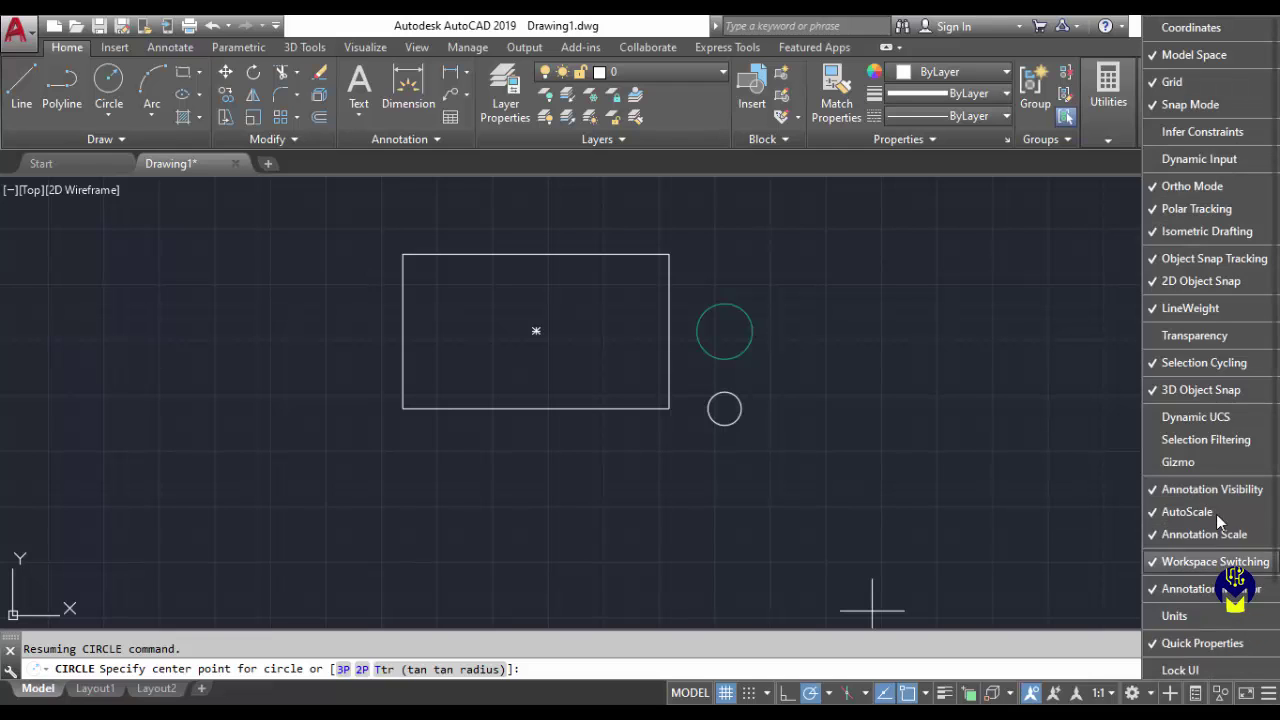
{"action": "left_click", "coordinate": [1196, 261]}
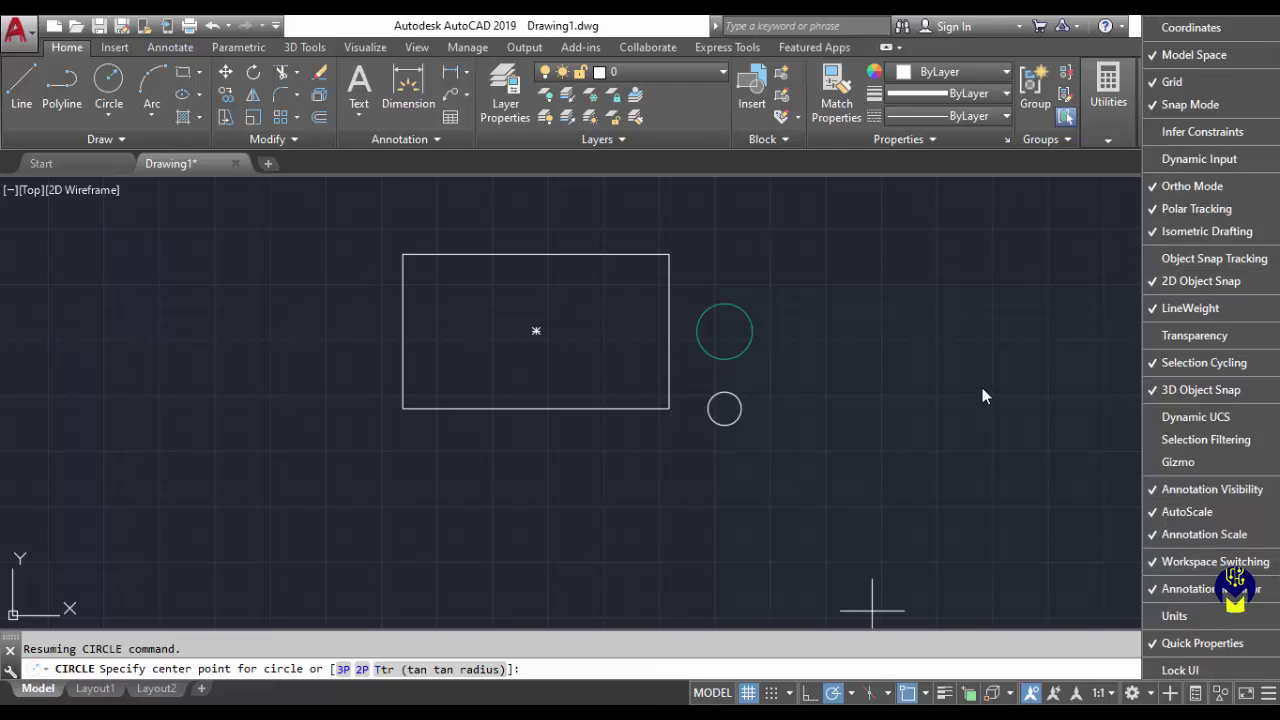
{"action": "left_click", "coordinate": [911, 354]}
{"action": "key", "text": "Escape"}
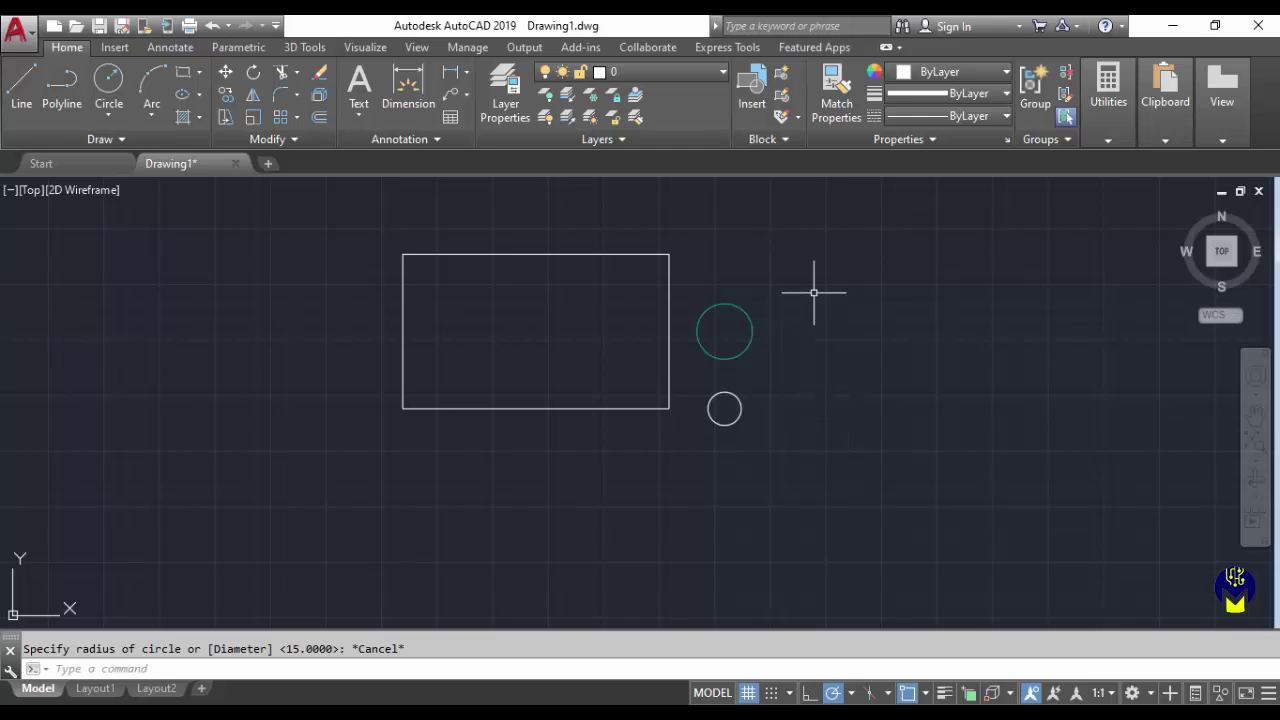
- Erase the rectangle and both circles from the drawing
{"action": "left_click", "coordinate": [828, 220]}
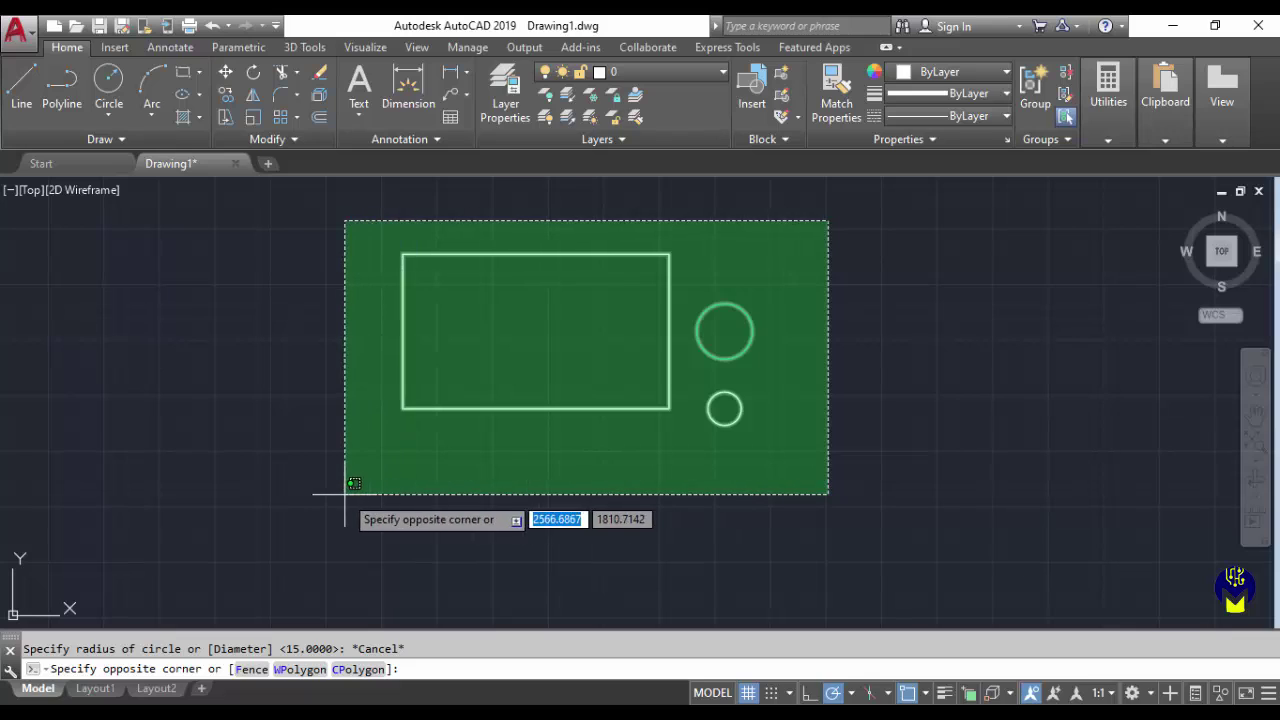
{"action": "left_click", "coordinate": [344, 524]}
{"action": "key", "text": "Delete"}
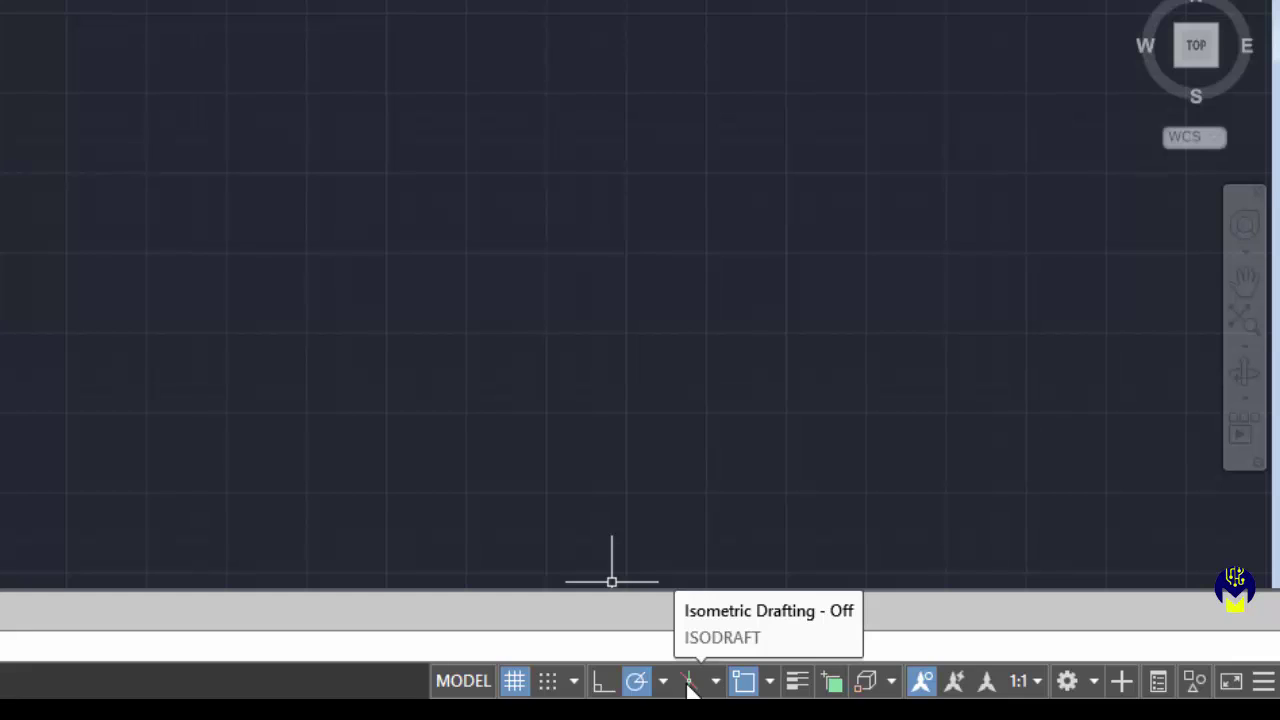
- Turn on isometric drafting with the left isoplane active and enable ortho mode
{"action": "left_click", "coordinate": [1265, 683]}
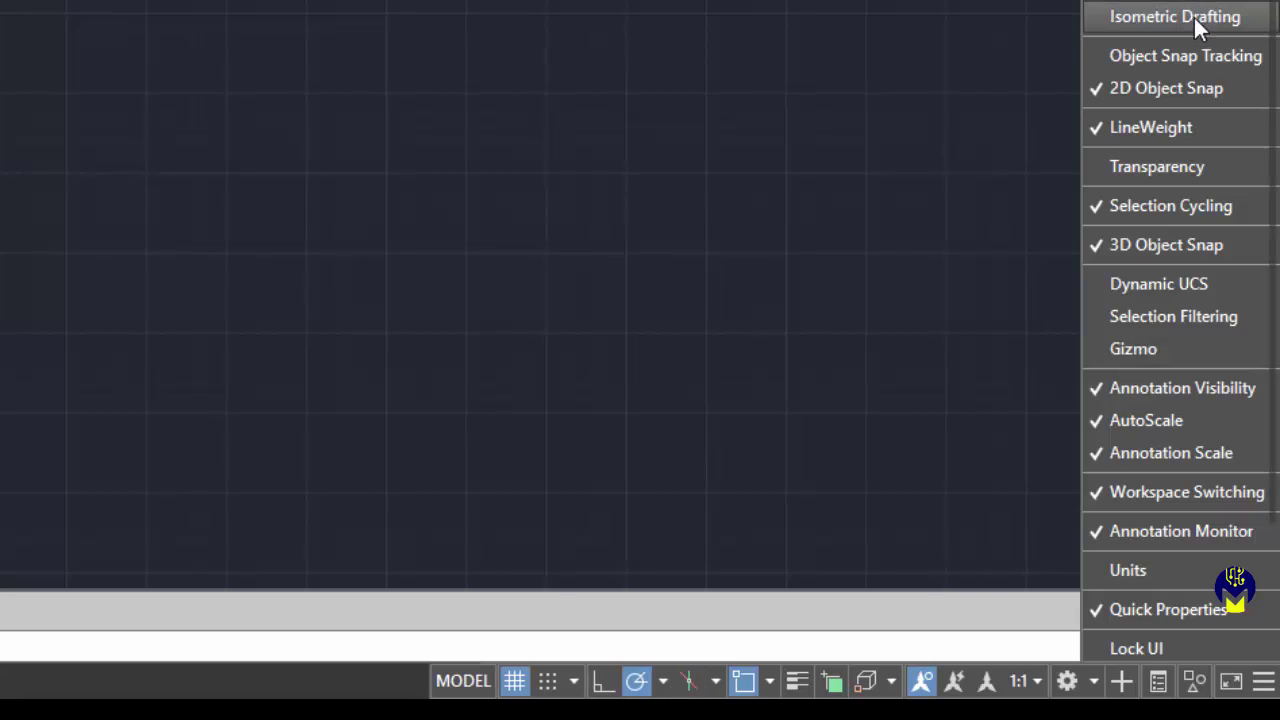
{"action": "left_click", "coordinate": [868, 130]}
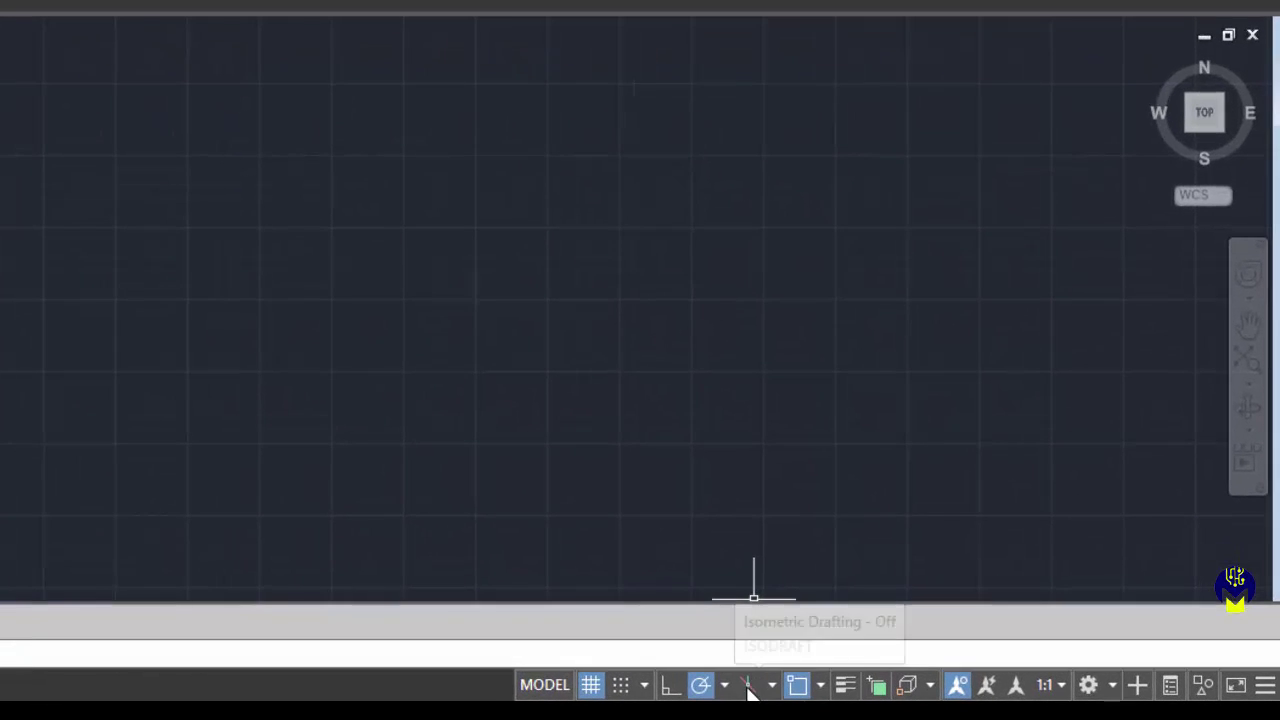
{"action": "left_click", "coordinate": [748, 685]}
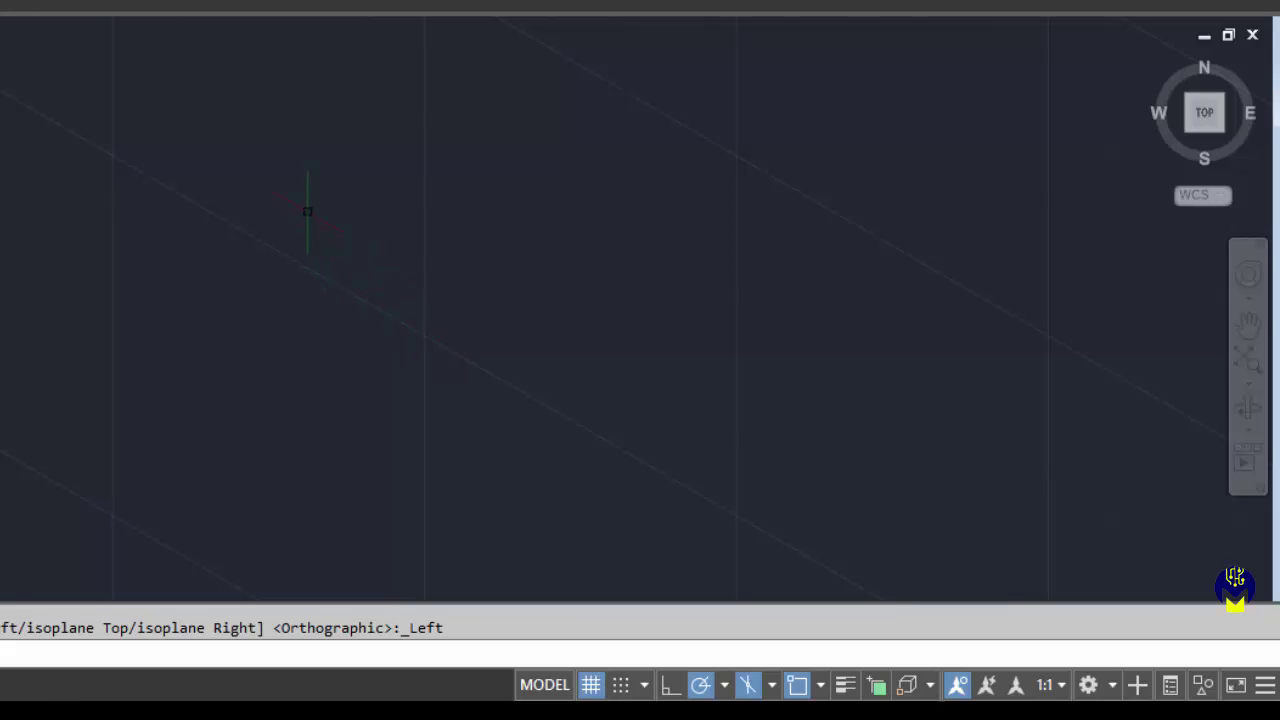
{"action": "left_click", "coordinate": [772, 686]}
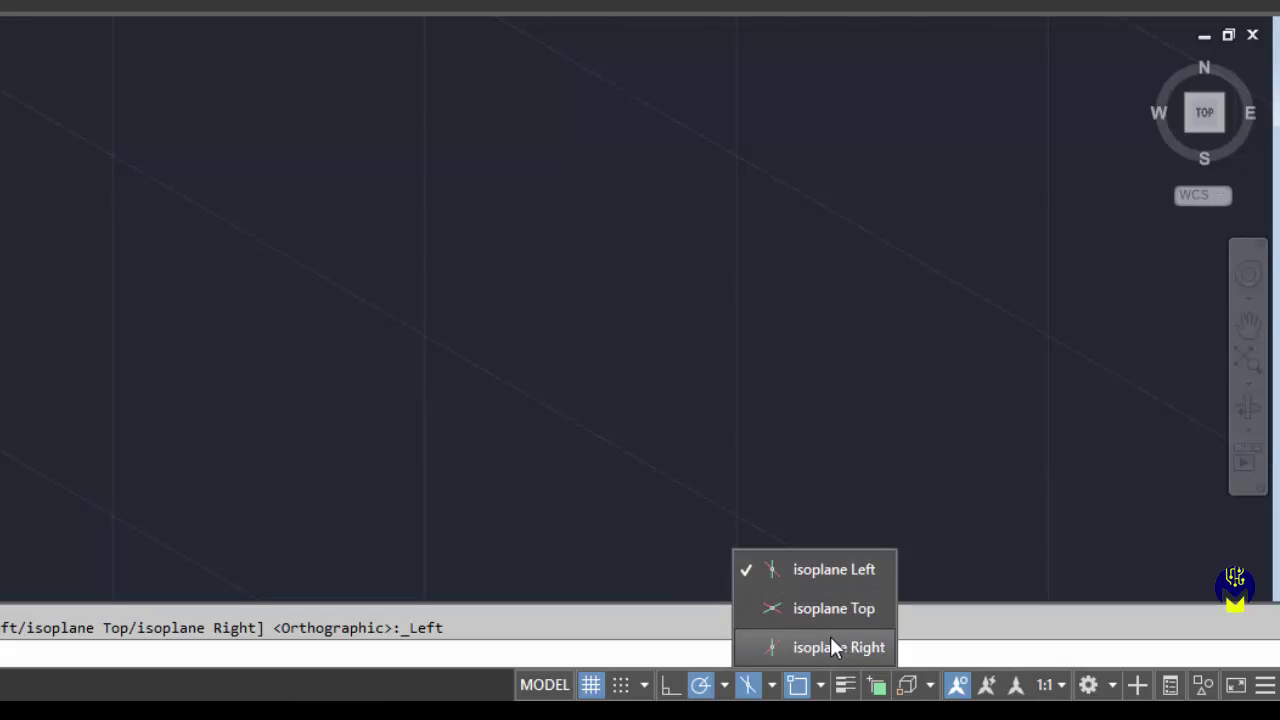
{"action": "left_click", "coordinate": [834, 572]}
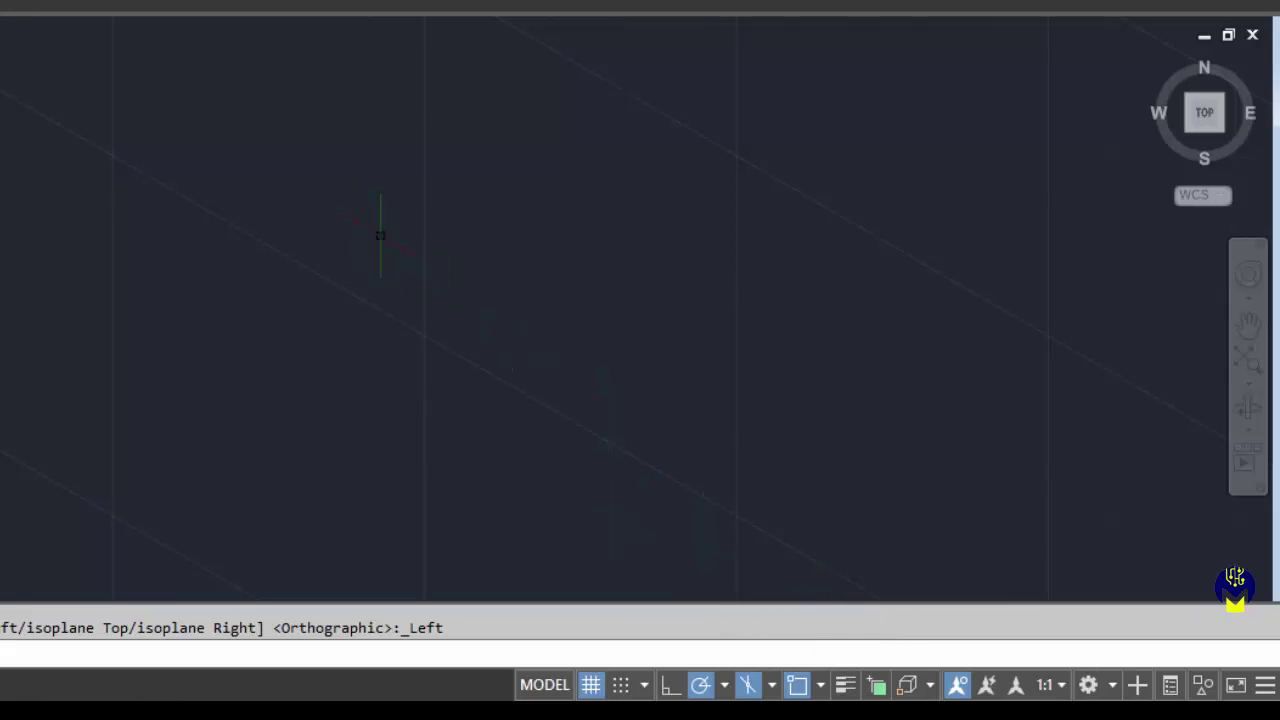
{"action": "left_click", "coordinate": [669, 686]}
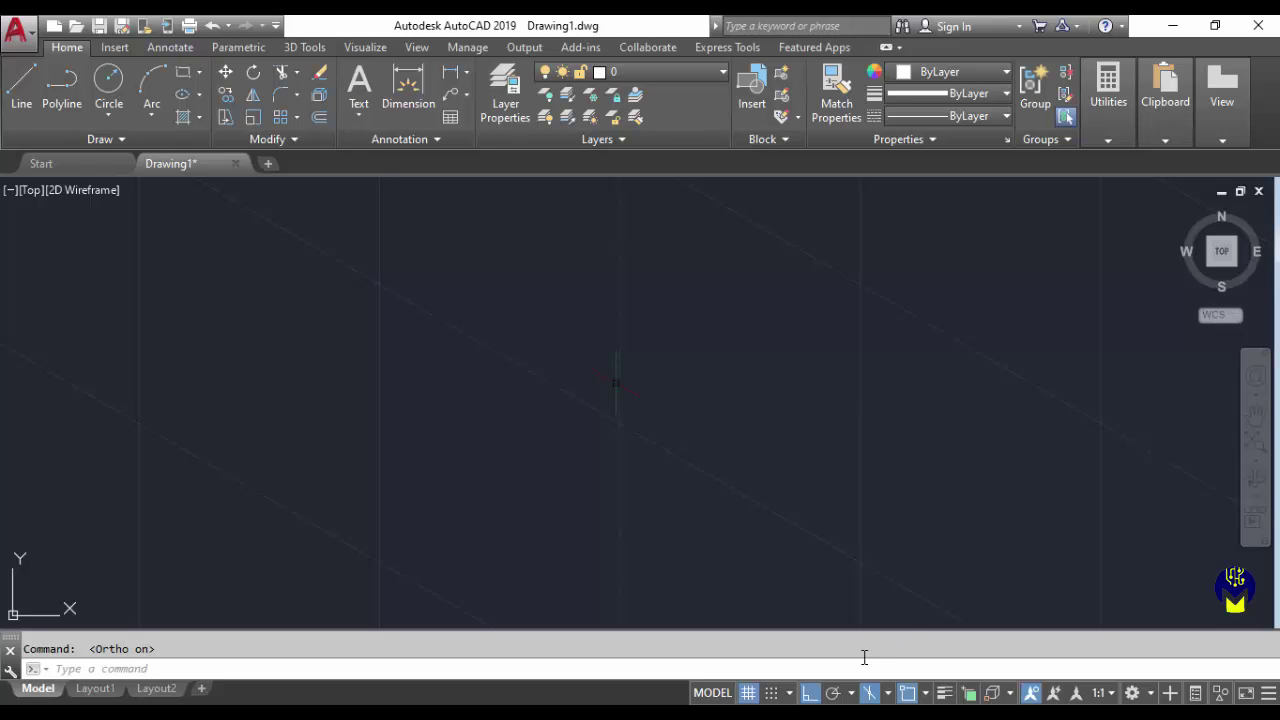
- Start a line profile on the left isoplane, drawing 150 units along 330° and 150 units straight down
{"action": "left_click", "coordinate": [888, 694]}
{"action": "left_click", "coordinate": [889, 696]}
{"action": "left_click", "coordinate": [22, 82]}
{"action": "left_click", "coordinate": [473, 258]}
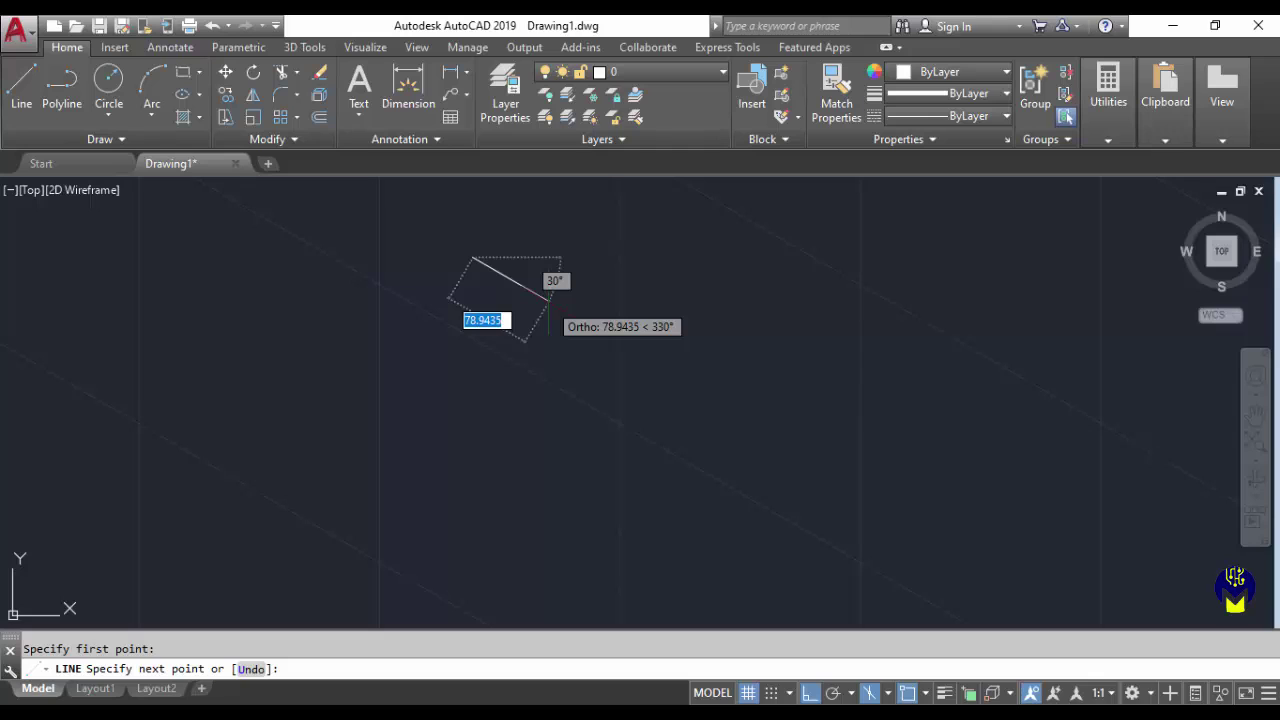
{"action": "type", "text": "150"}
{"action": "key", "text": "Return"}
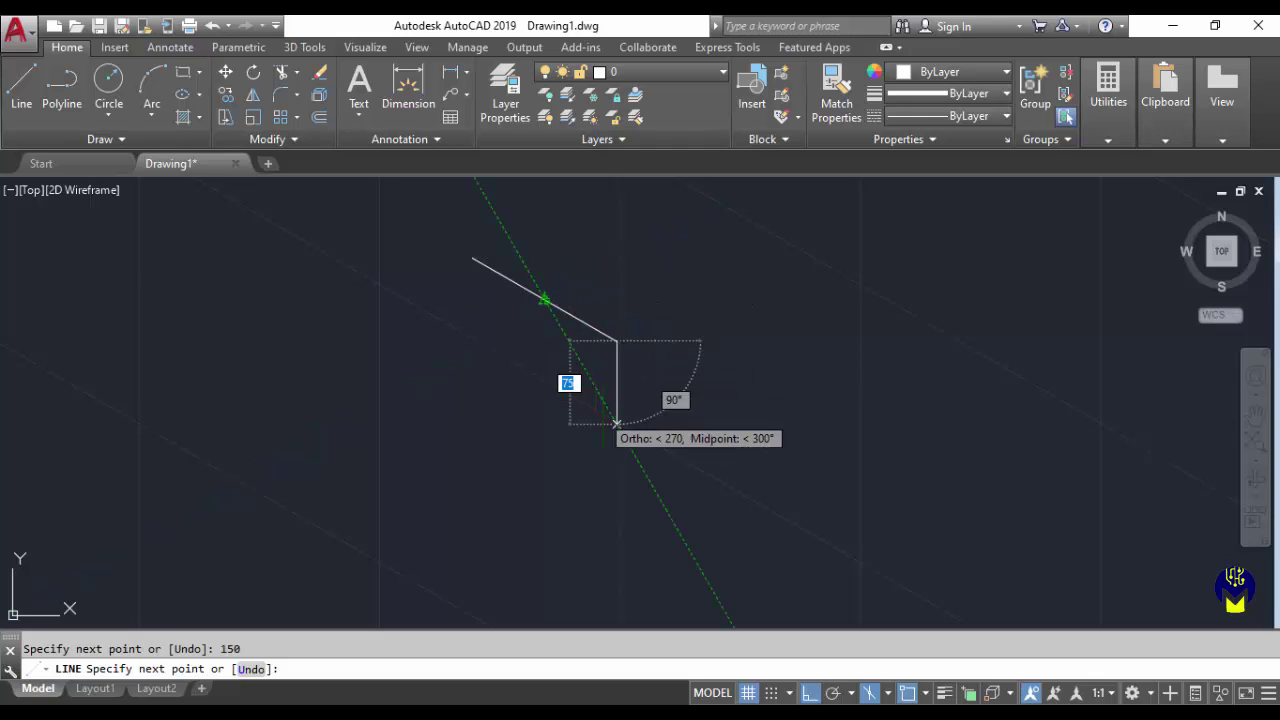
{"action": "type", "text": "150"}
{"action": "key", "text": "Return"}
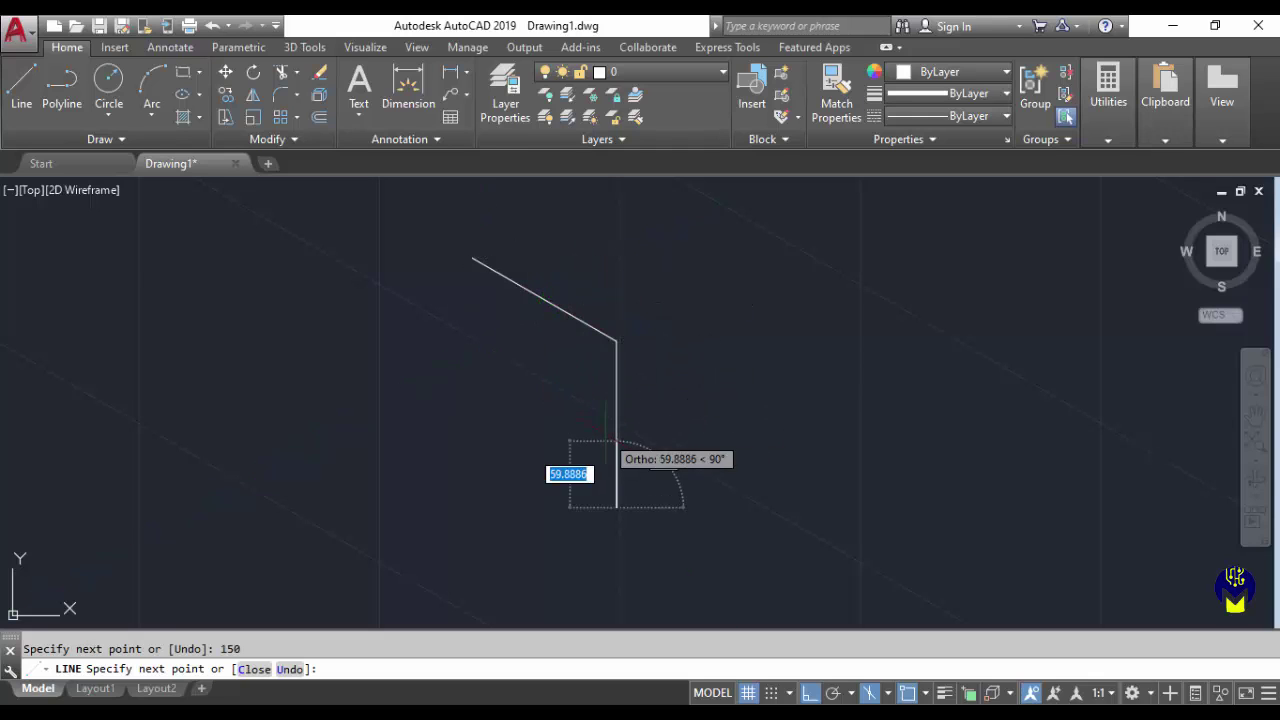
- Continue the stepped profile with 150 units along 330°, 150 down and 300 back along 150°, closing it at the start point
{"action": "scroll", "coordinate": [606, 420], "scroll_direction": "down", "scroll_amount": 4}
{"action": "mouse_move", "coordinate": [574, 431]}
{"action": "middle_mouse_down"}
{"action": "mouse_move", "coordinate": [552, 341]}
{"action": "mouse_move", "coordinate": [498, 283]}
{"action": "middle_mouse_up"}
{"action": "type", "text": "1"}
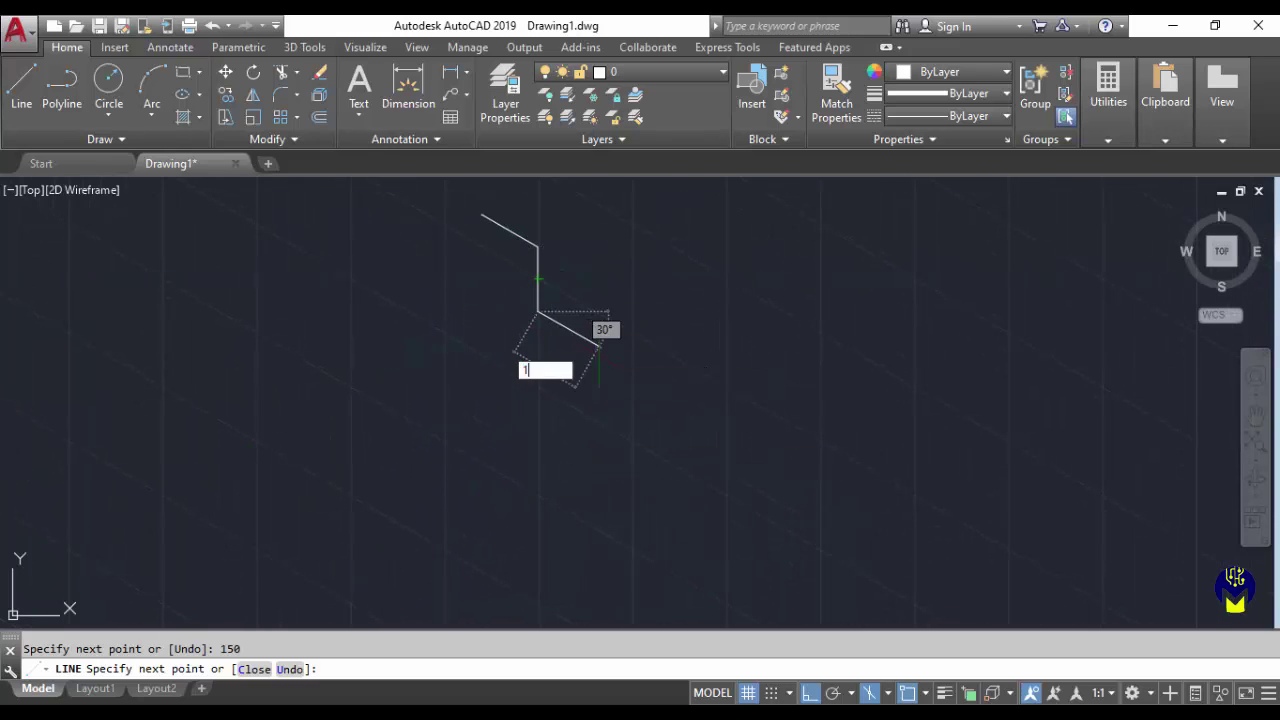
{"action": "type", "text": "50"}
{"action": "key", "text": "Return"}
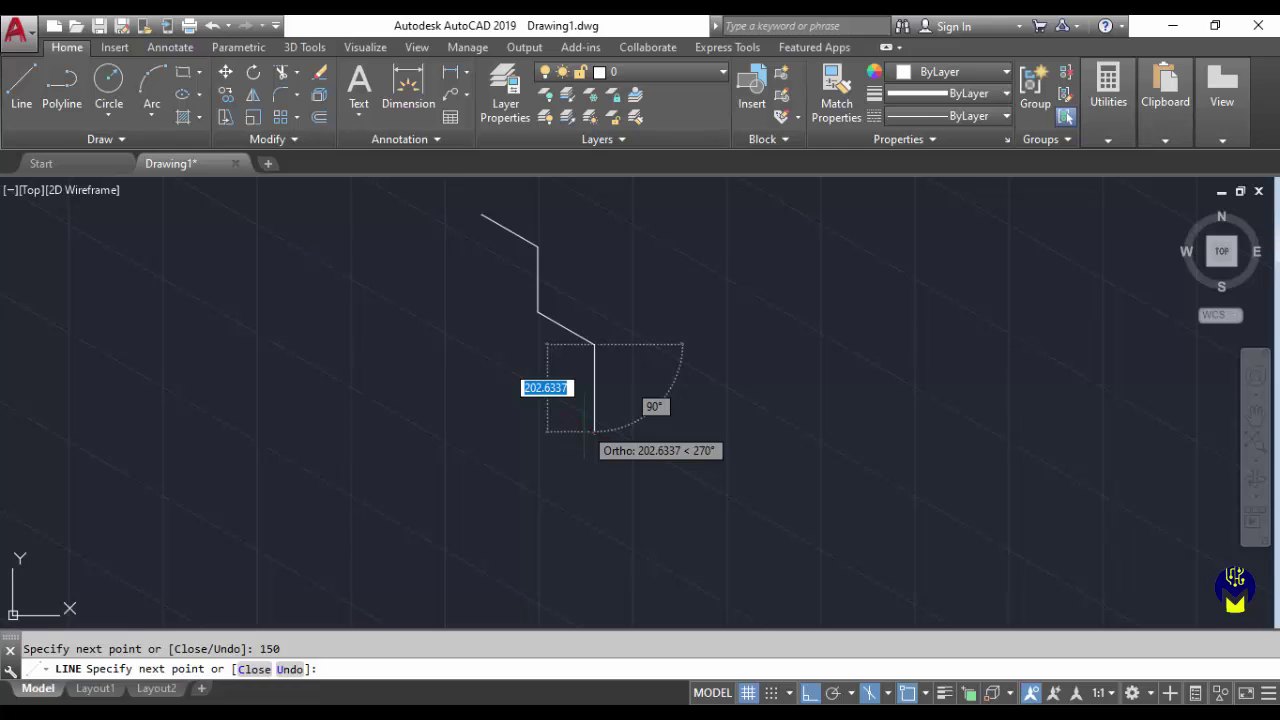
{"action": "type", "text": "150"}
{"action": "key", "text": "Return"}
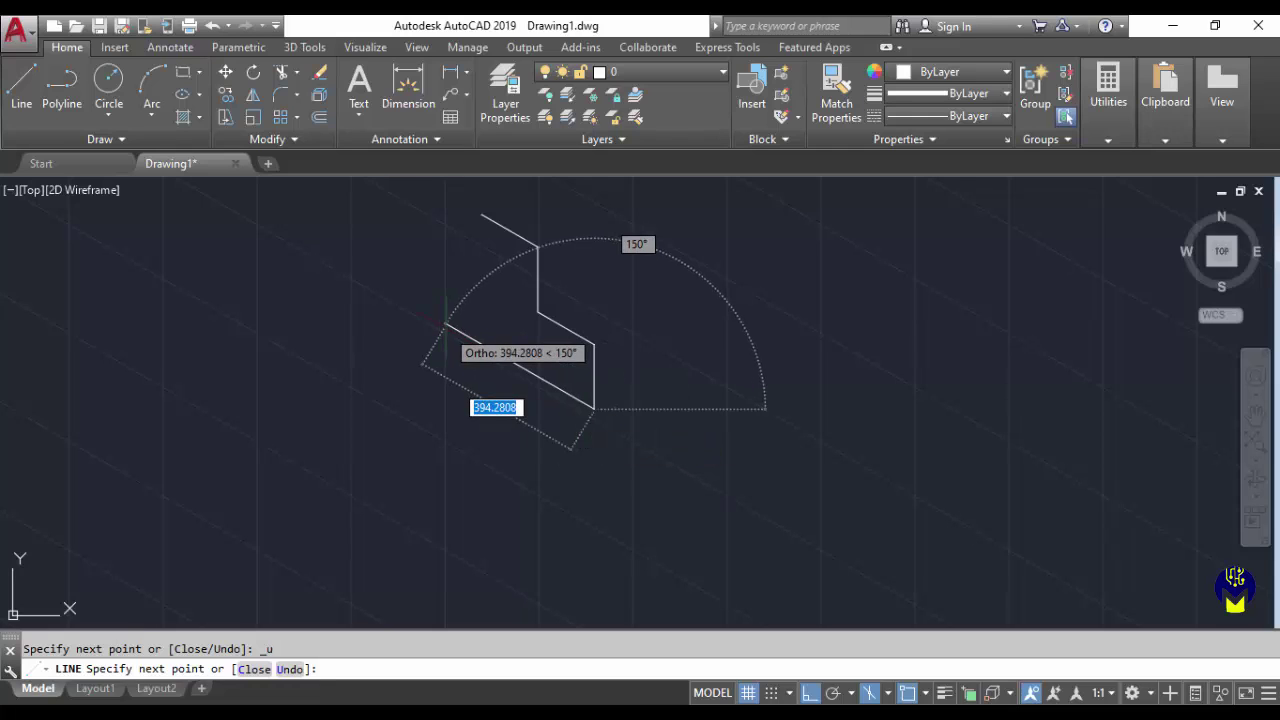
{"action": "type", "text": "300"}
{"action": "key", "text": "Return"}
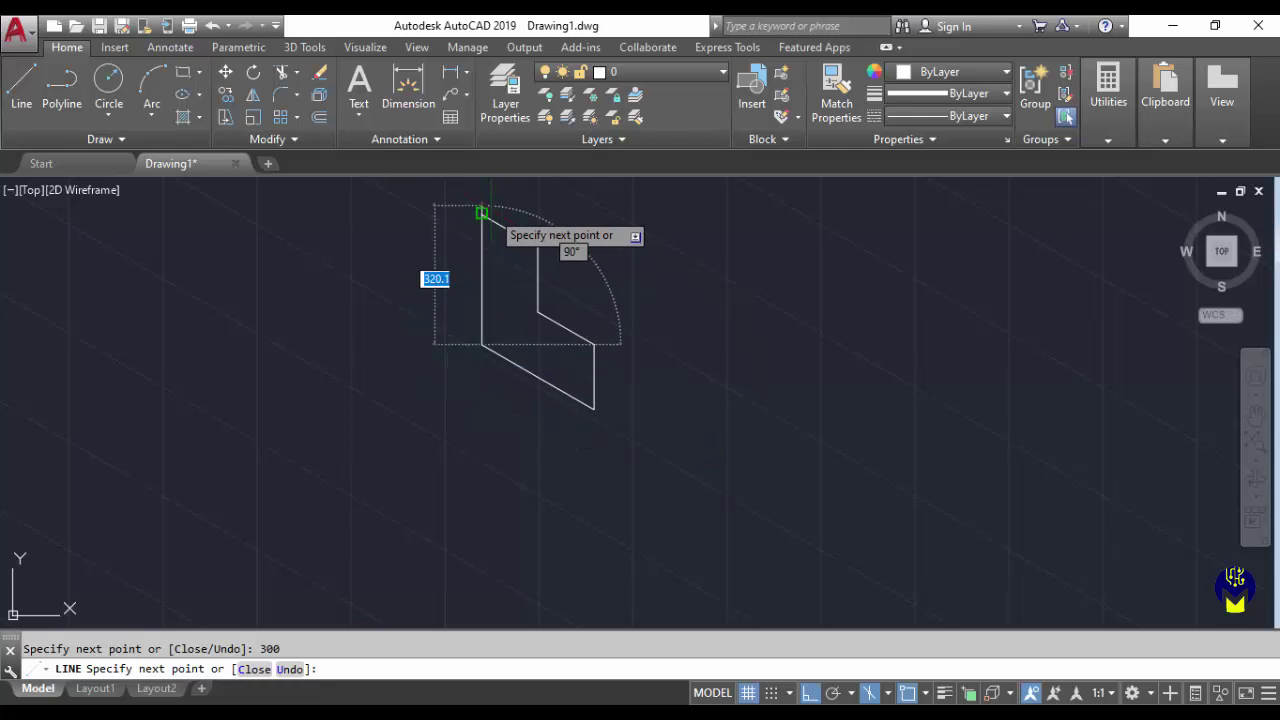
{"action": "left_click", "coordinate": [482, 212]}
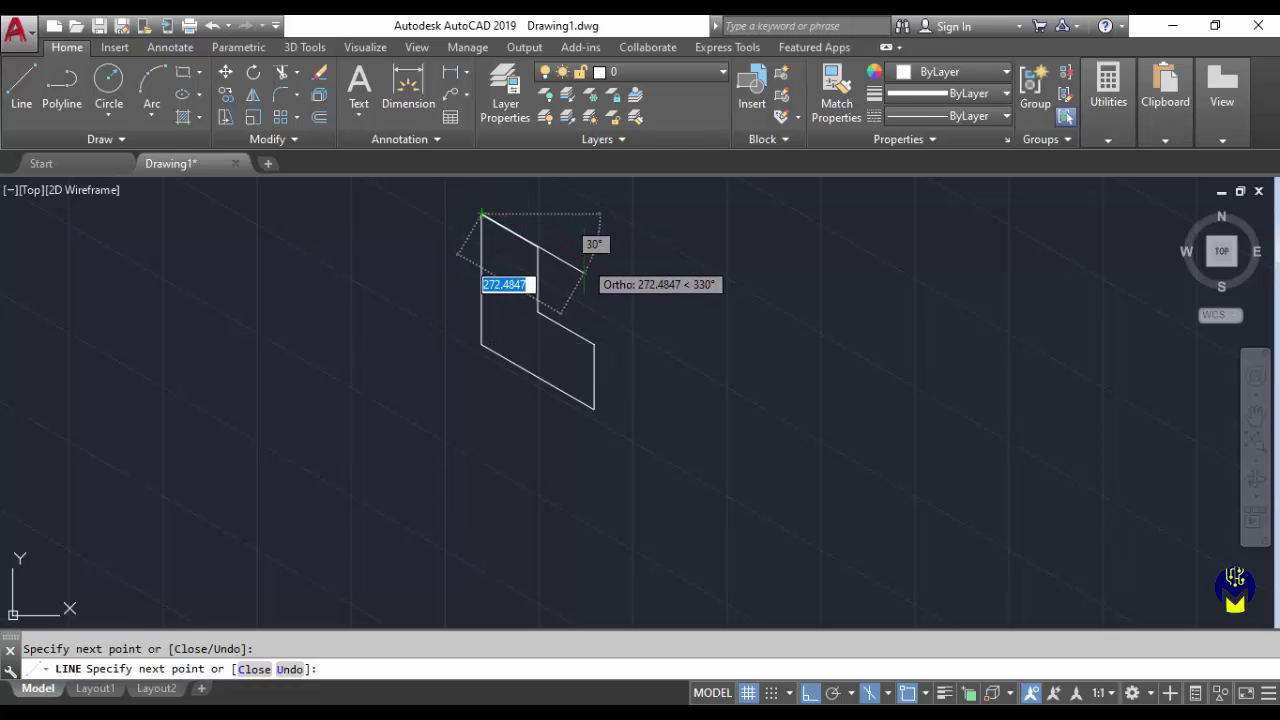
- Switch to the top isoplane and draw the upper face: 200 units along 30°, 150 along 330°, and back to the profile's corner
{"action": "left_click", "coordinate": [886, 694]}
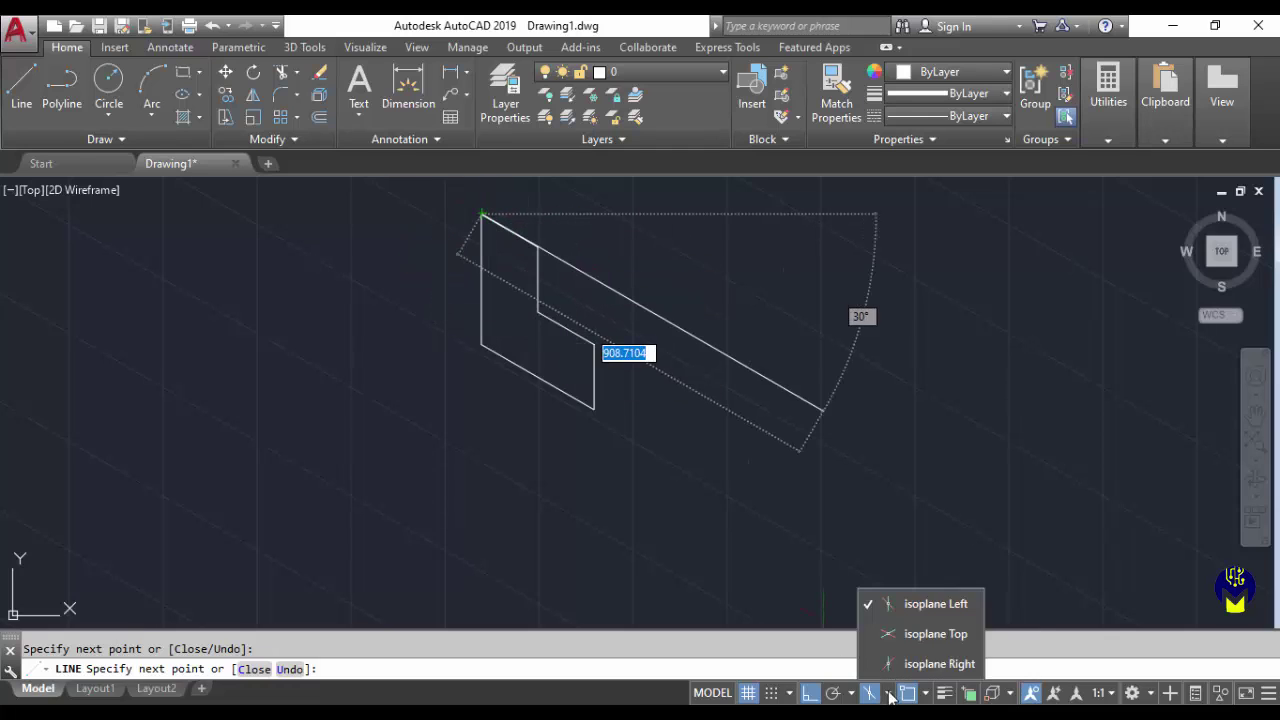
{"action": "left_click", "coordinate": [914, 640]}
{"action": "scroll", "coordinate": [596, 342], "scroll_direction": "down", "scroll_amount": 2}
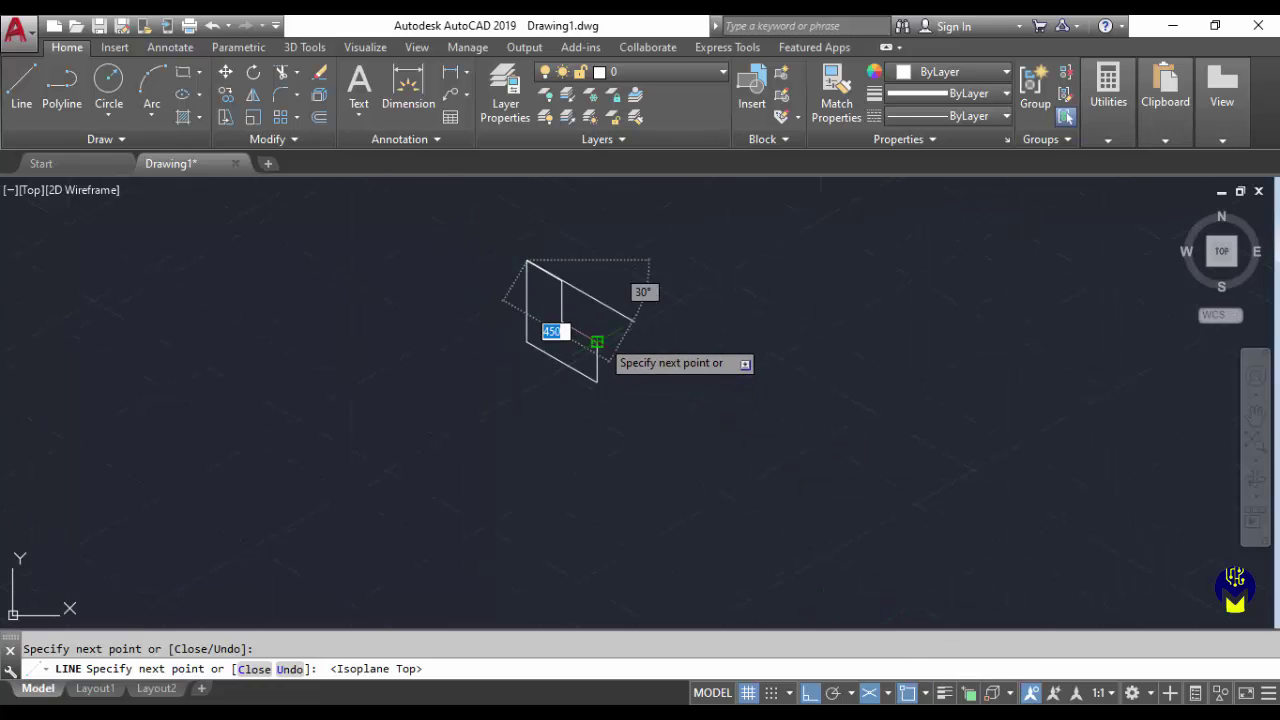
{"action": "scroll", "coordinate": [580, 262], "scroll_direction": "up", "scroll_amount": 2}
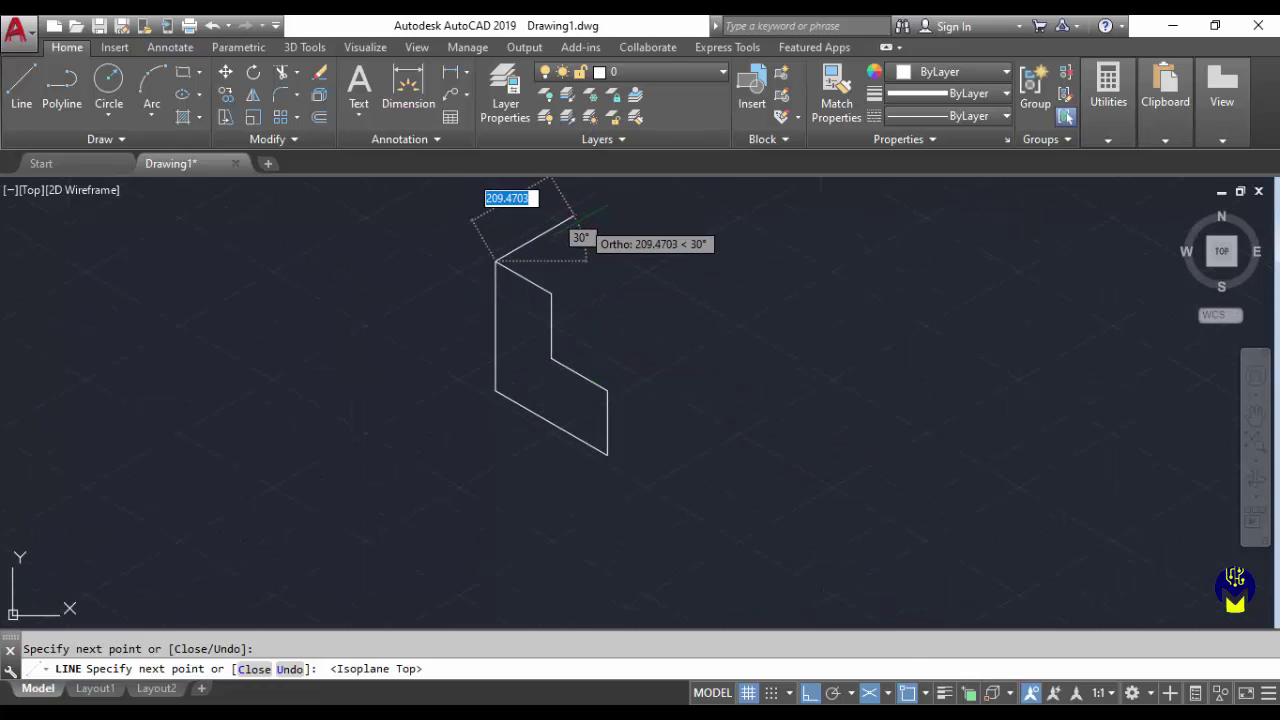
{"action": "type", "text": "200"}
{"action": "key", "text": "Return"}
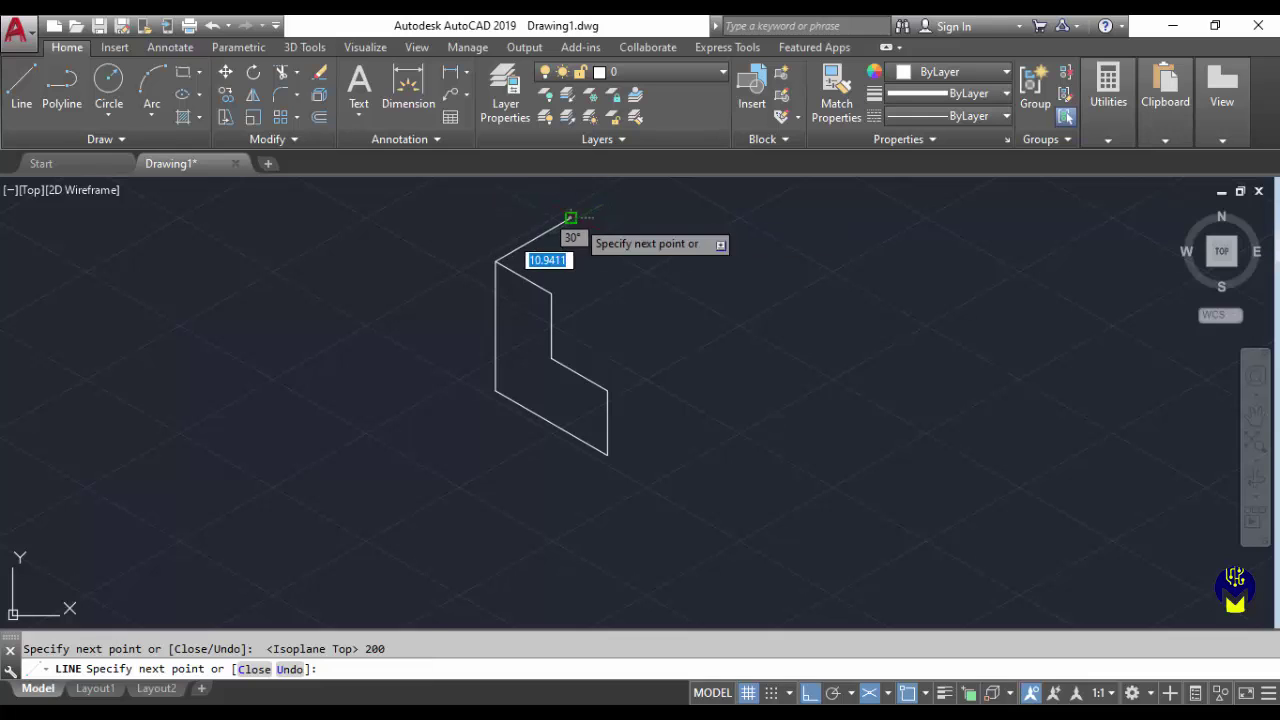
{"action": "type", "text": "150"}
{"action": "key", "text": "Return"}
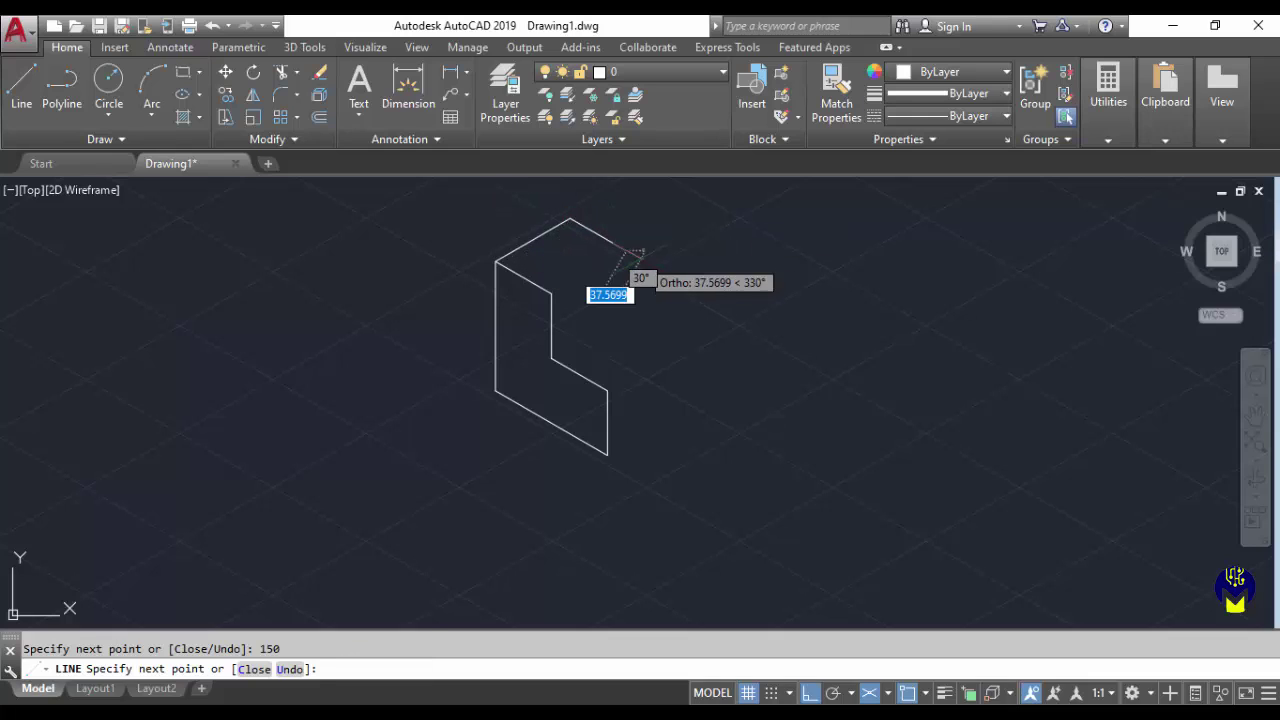
{"action": "left_click", "coordinate": [551, 293]}
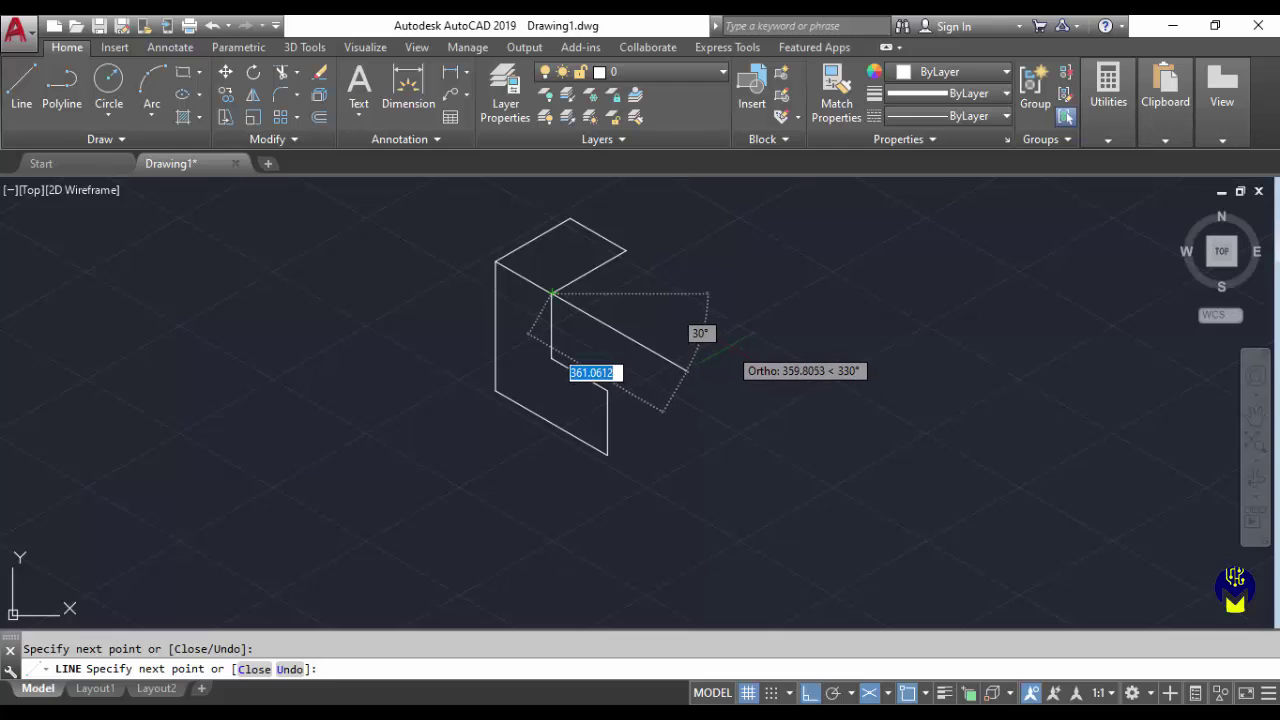
{"action": "key", "text": "Escape"}
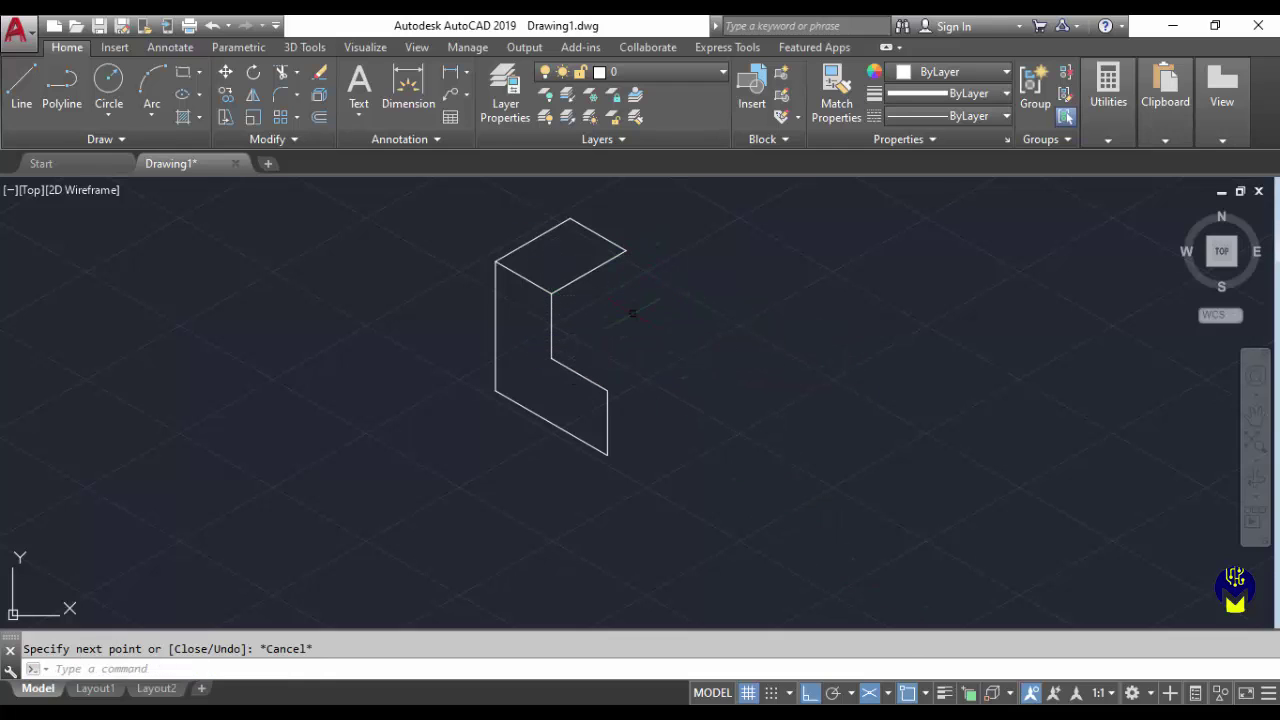
- Switch to the right isoplane and draw the upper riser: 150 units down from the top face's open corner, ending at the profile's inner corner
{"action": "left_click", "coordinate": [888, 693]}
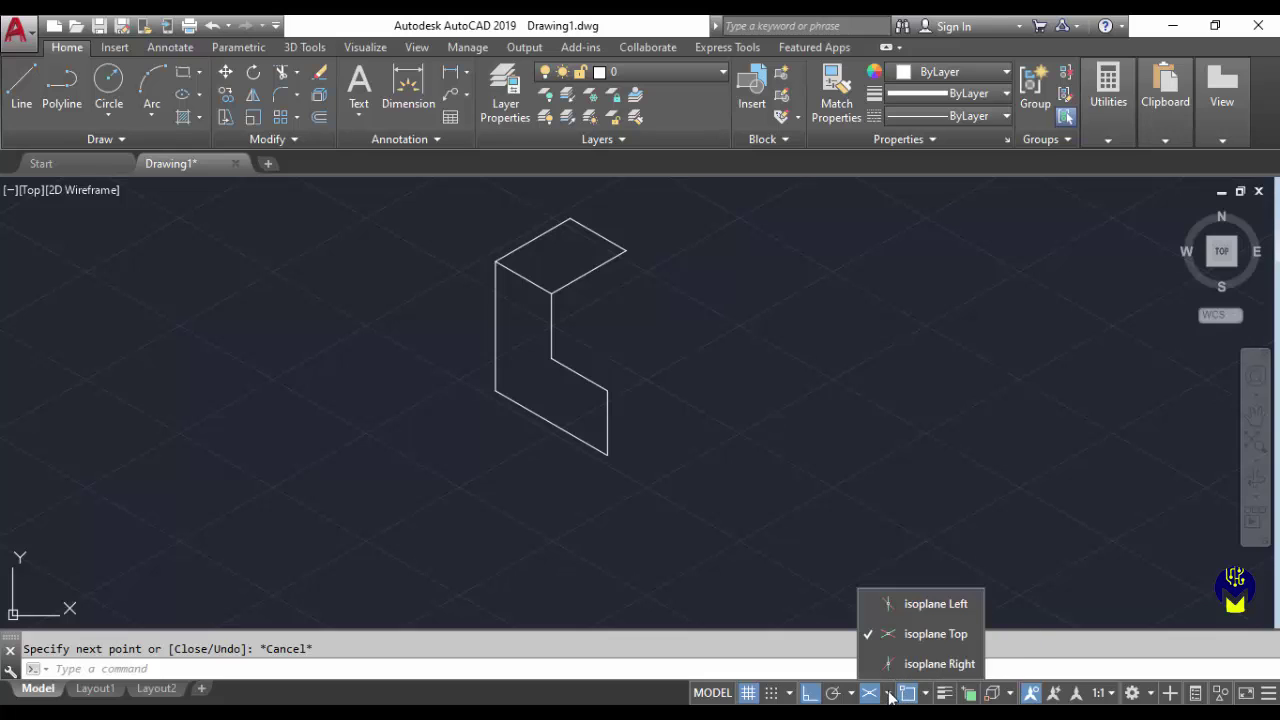
{"action": "left_click", "coordinate": [938, 664]}
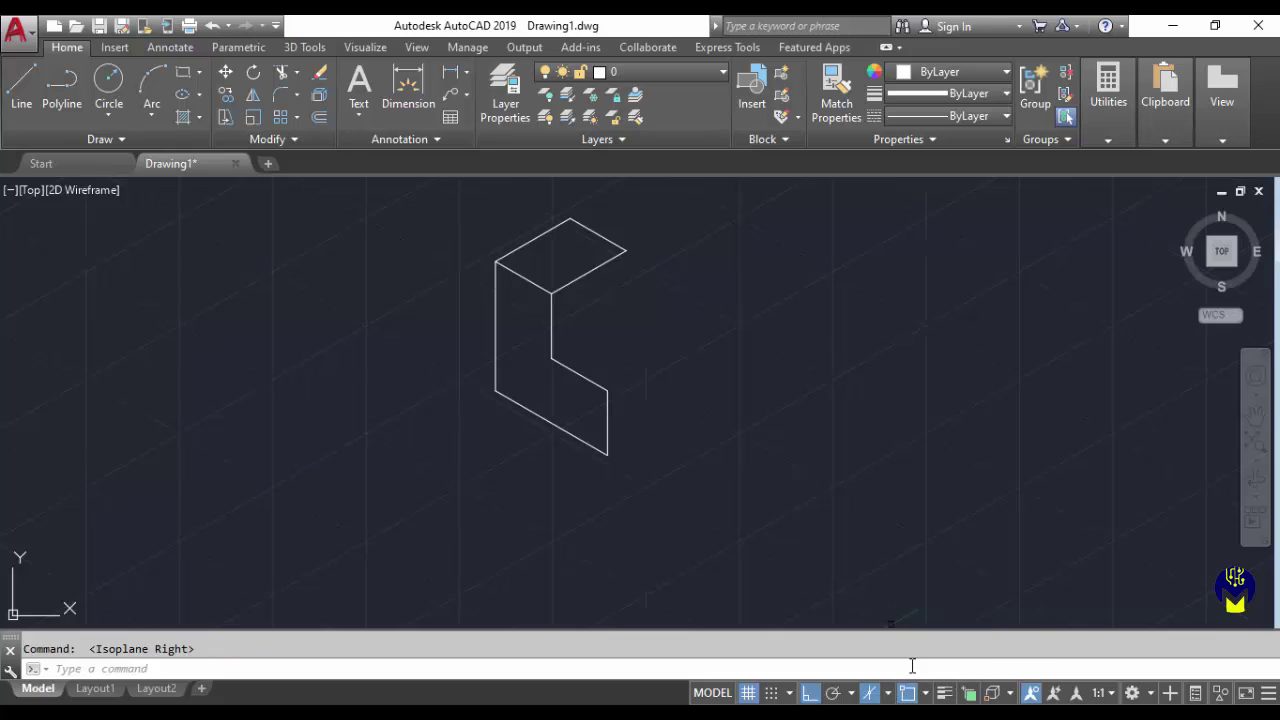
{"action": "left_click", "coordinate": [21, 85]}
{"action": "left_click", "coordinate": [626, 250]}
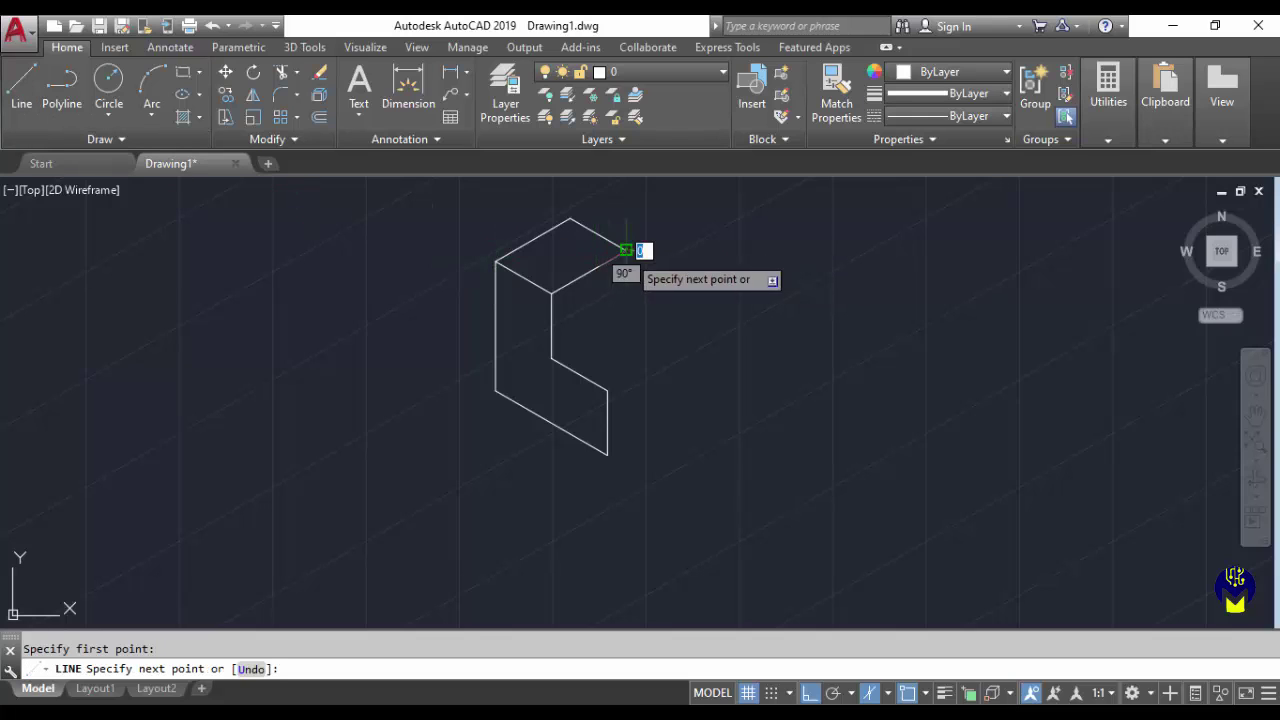
{"action": "type", "text": "150"}
{"action": "key", "text": "Return"}
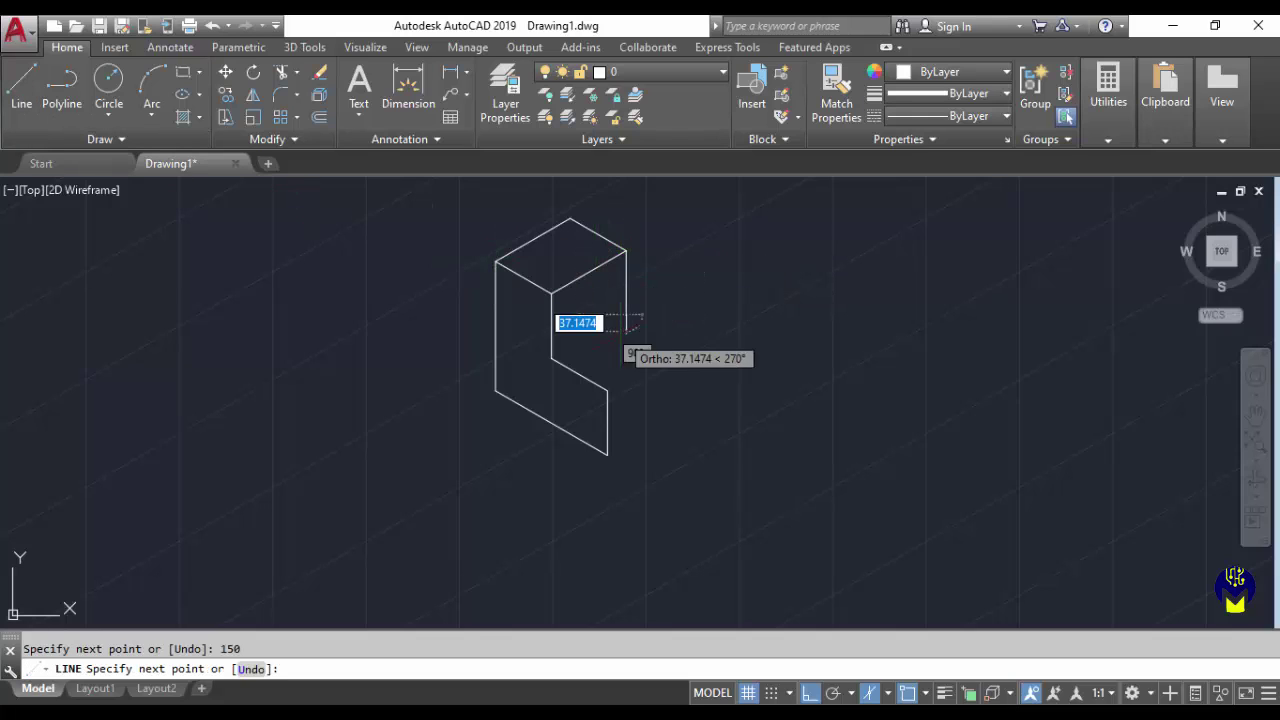
{"action": "left_click", "coordinate": [551, 358]}
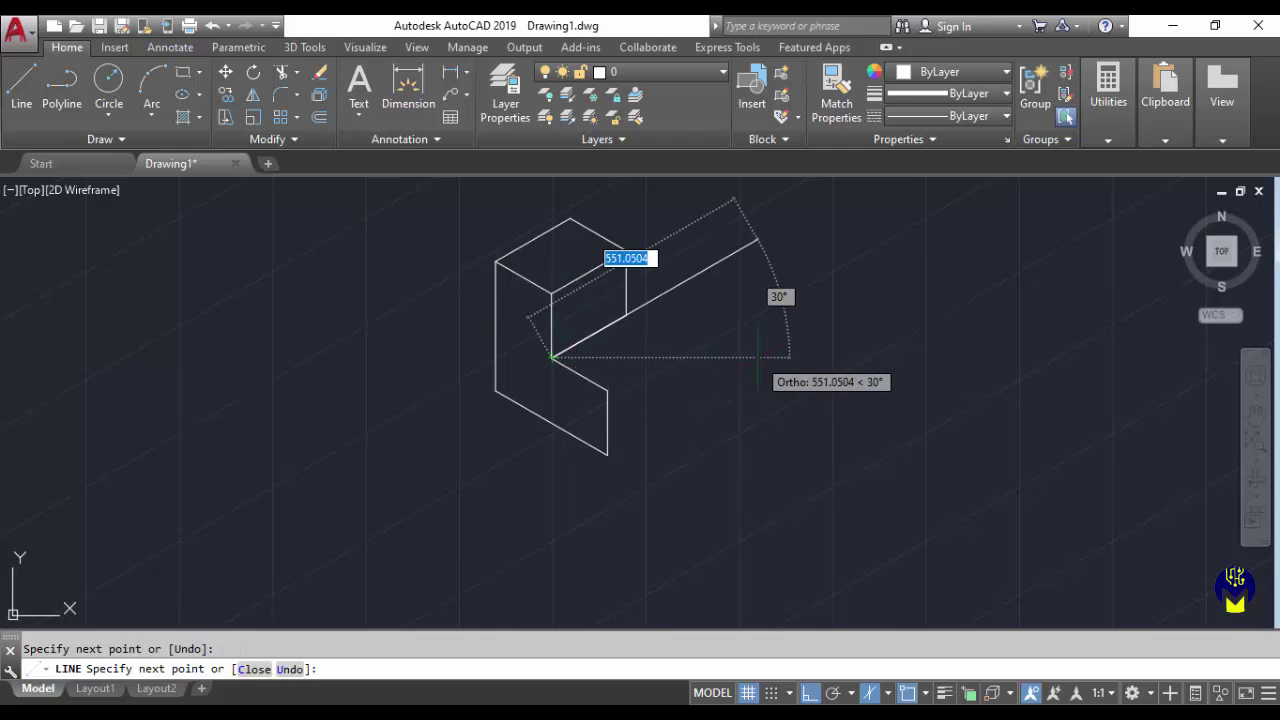
{"action": "key", "text": "Escape"}
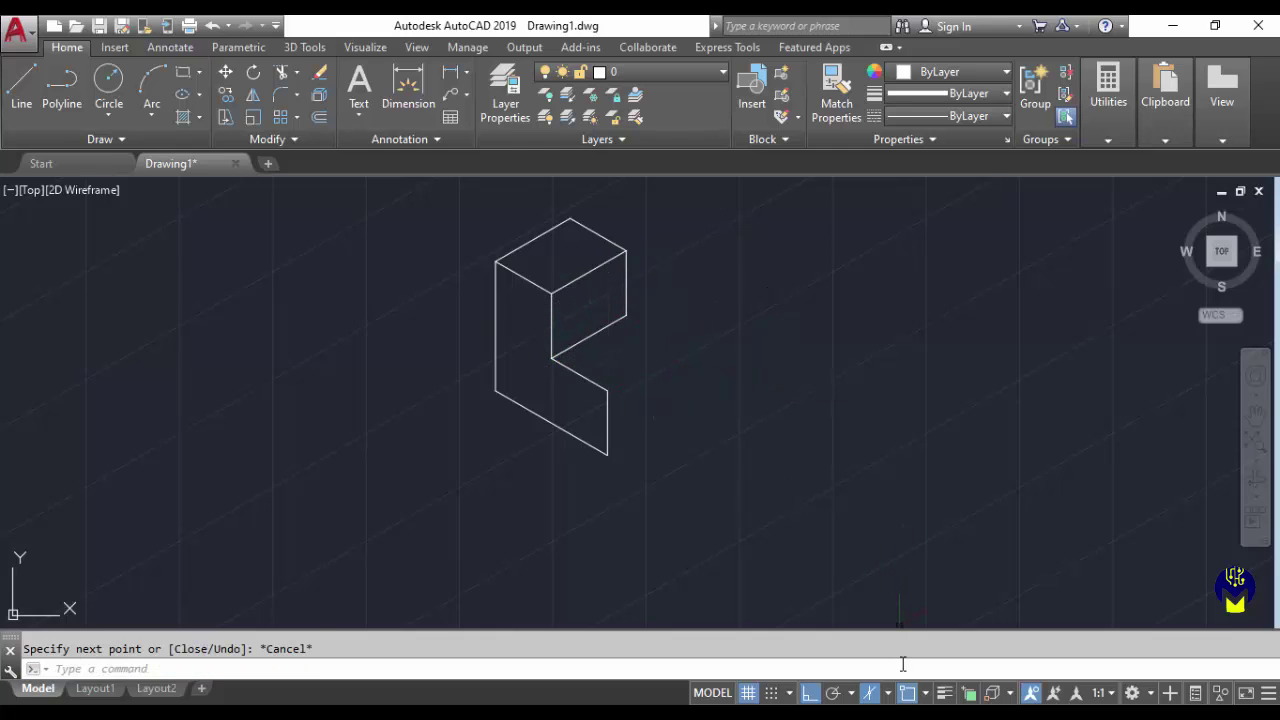
- Switch to the top isoplane and draw the step's tread: 150 units along 330° from the riser's lower corner, ending at the profile's outer corner
{"action": "left_click", "coordinate": [888, 694]}
{"action": "left_click", "coordinate": [910, 634]}
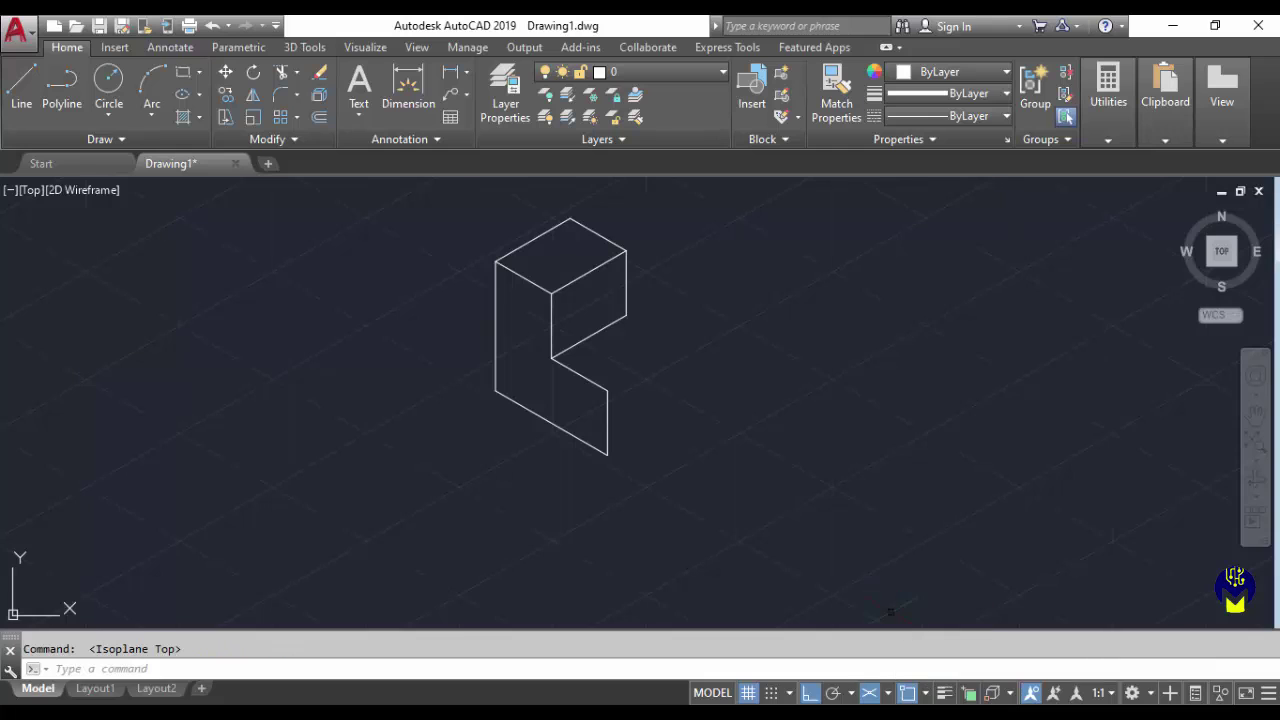
{"action": "left_click", "coordinate": [21, 85]}
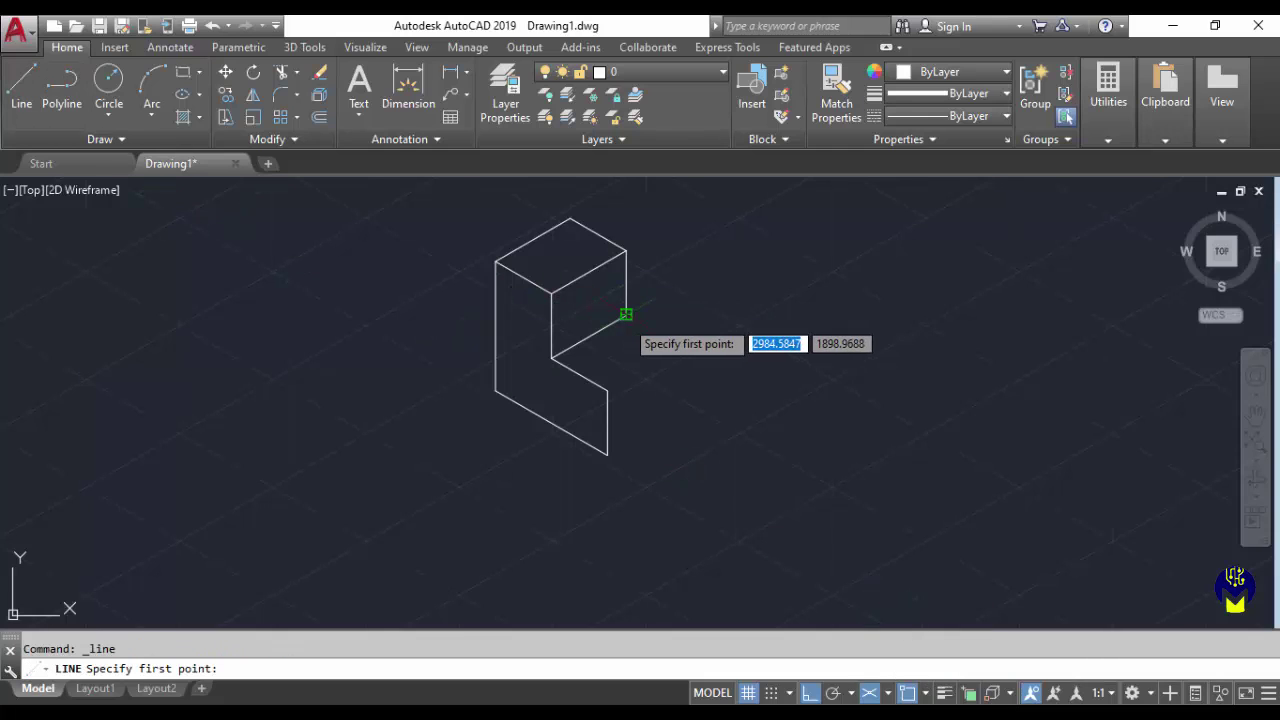
{"action": "left_click", "coordinate": [626, 316]}
{"action": "type", "text": "150"}
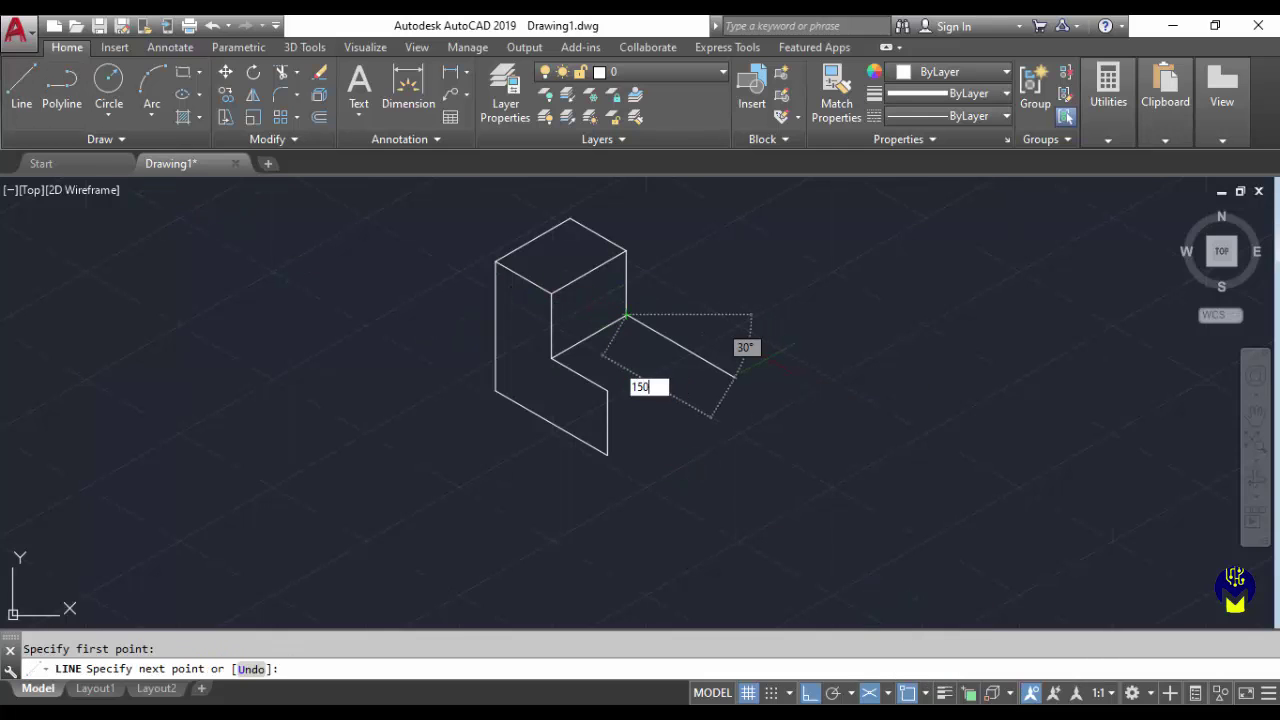
{"action": "key", "text": "Return"}
{"action": "left_click", "coordinate": [607, 391]}
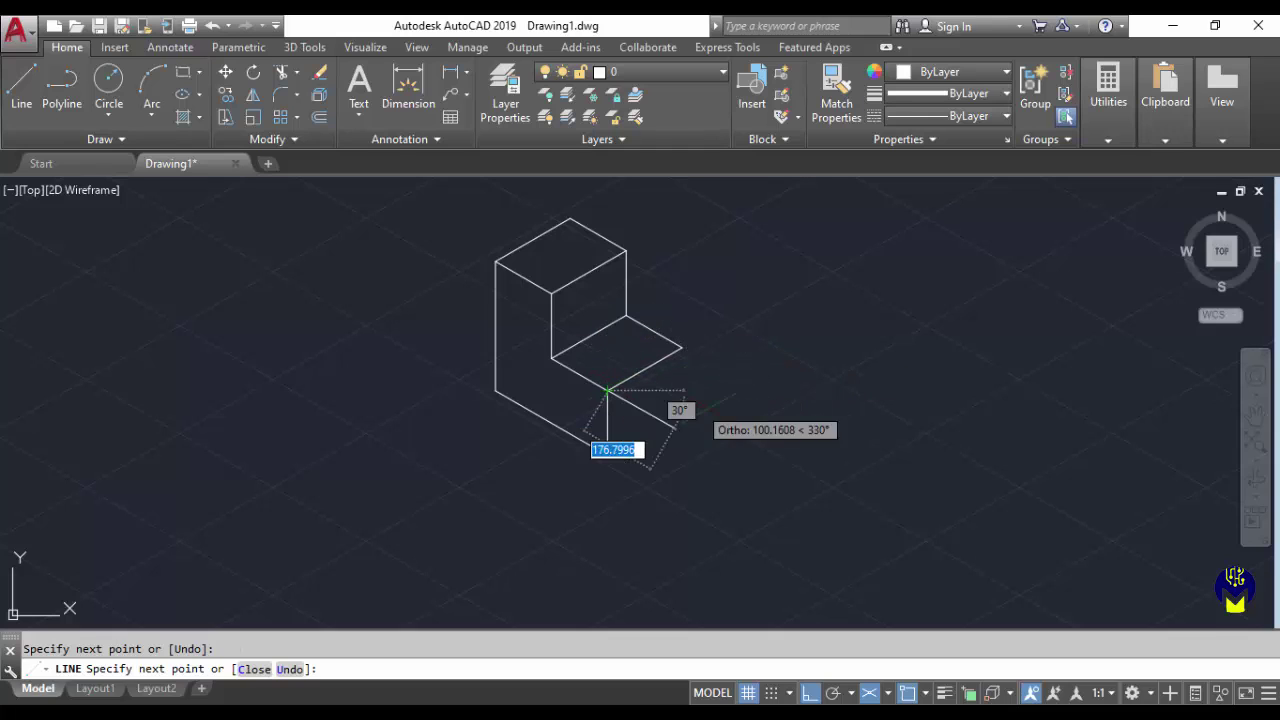
{"action": "key", "text": "Escape"}
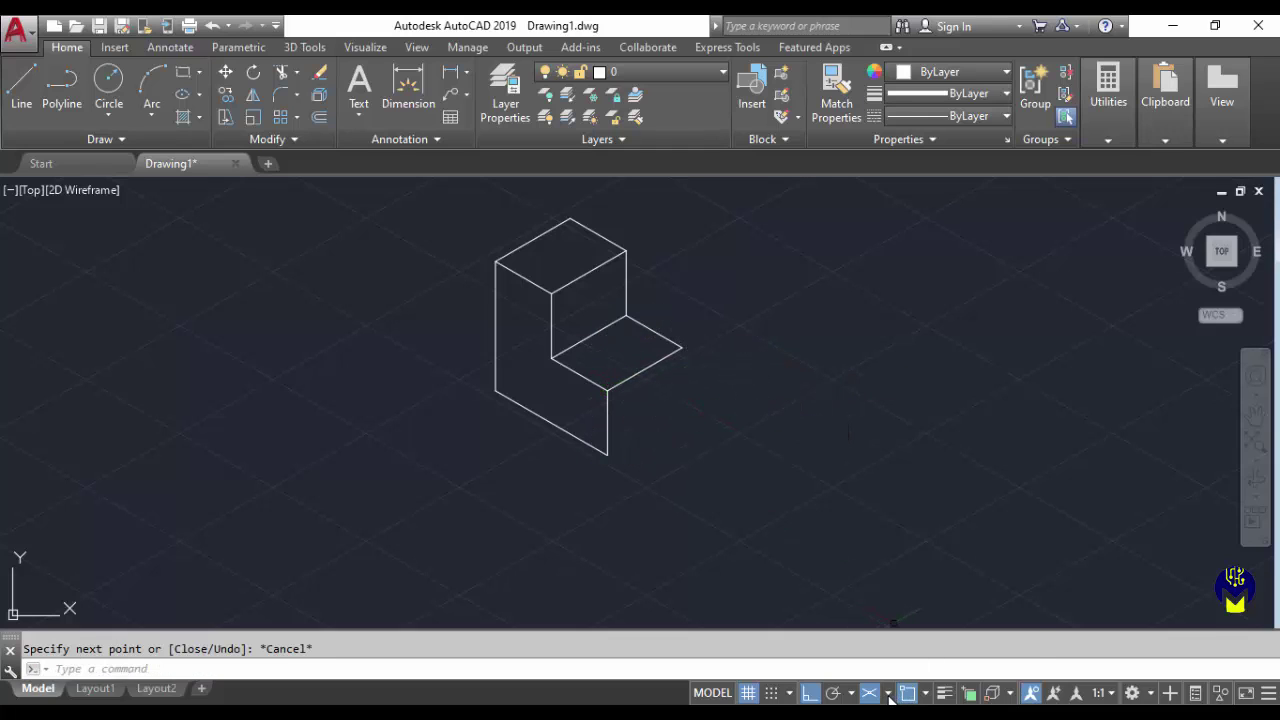
- Switch to the right isoplane and draw the lower riser: 150 units down from the tread's outer corner, ending at the profile's lowest corner
{"action": "left_click", "coordinate": [925, 693]}
{"action": "left_click", "coordinate": [912, 662]}
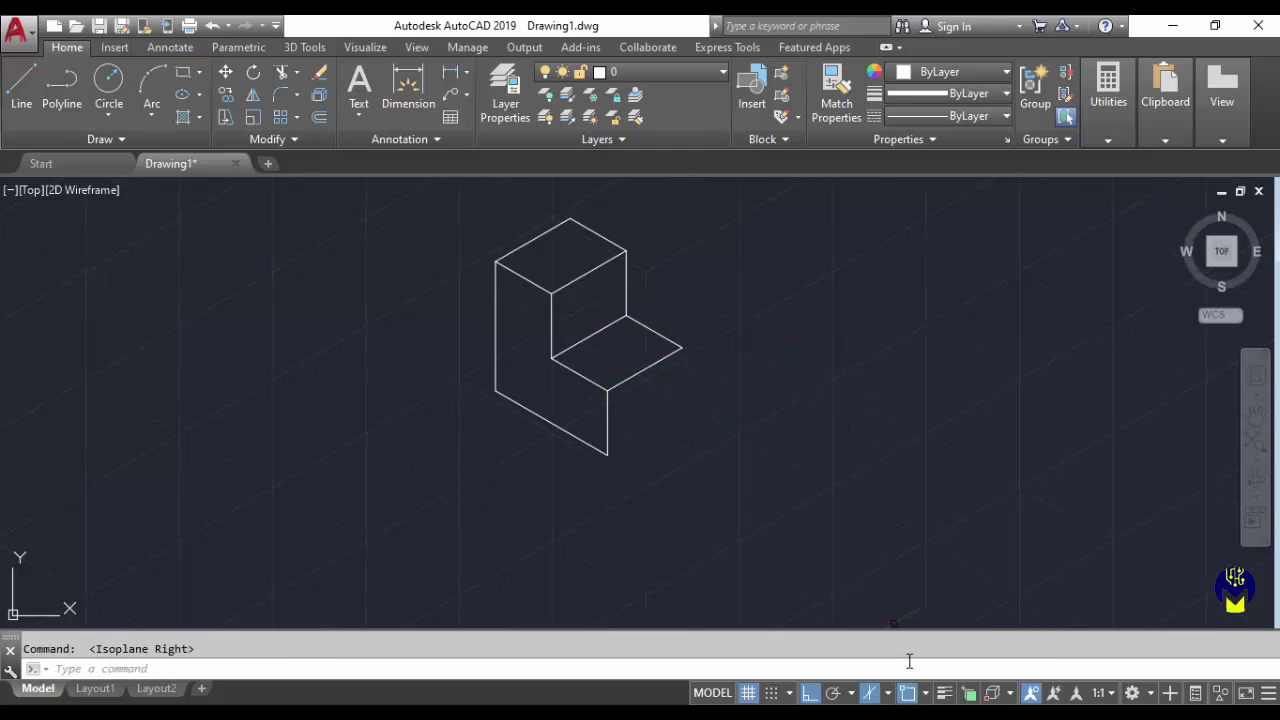
{"action": "left_click", "coordinate": [21, 88]}
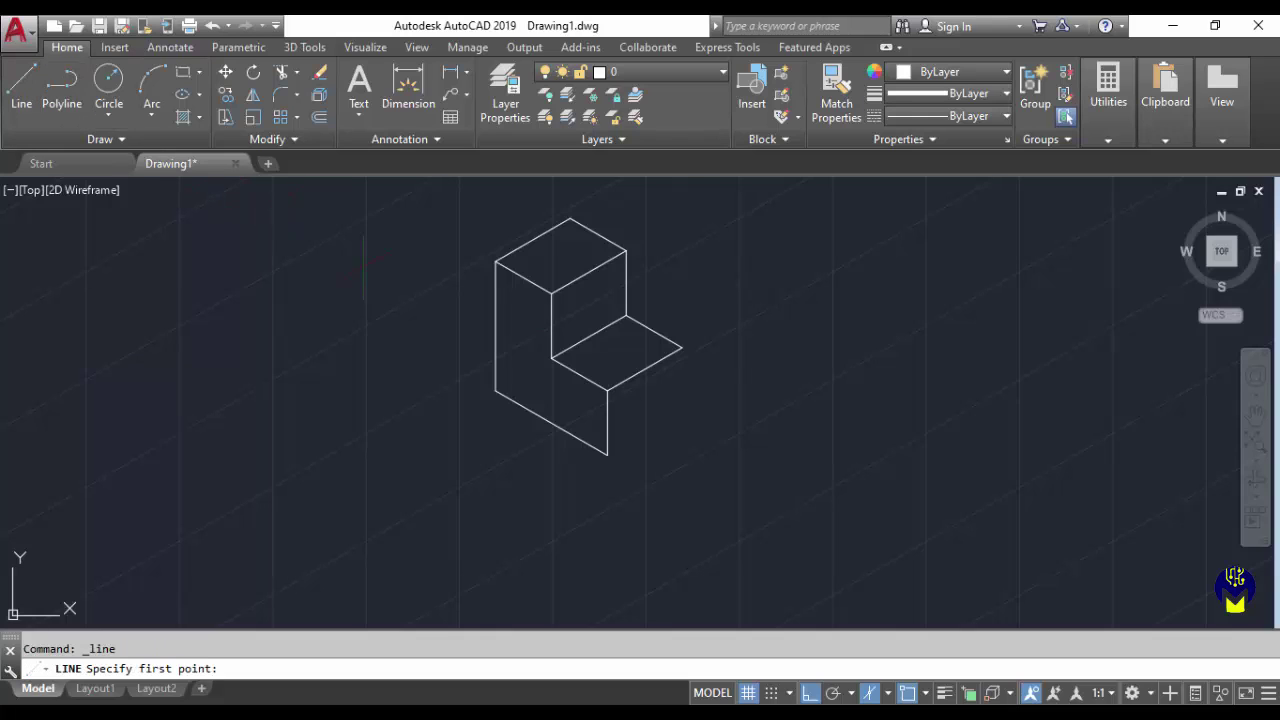
{"action": "left_click", "coordinate": [682, 347]}
{"action": "type", "text": "150"}
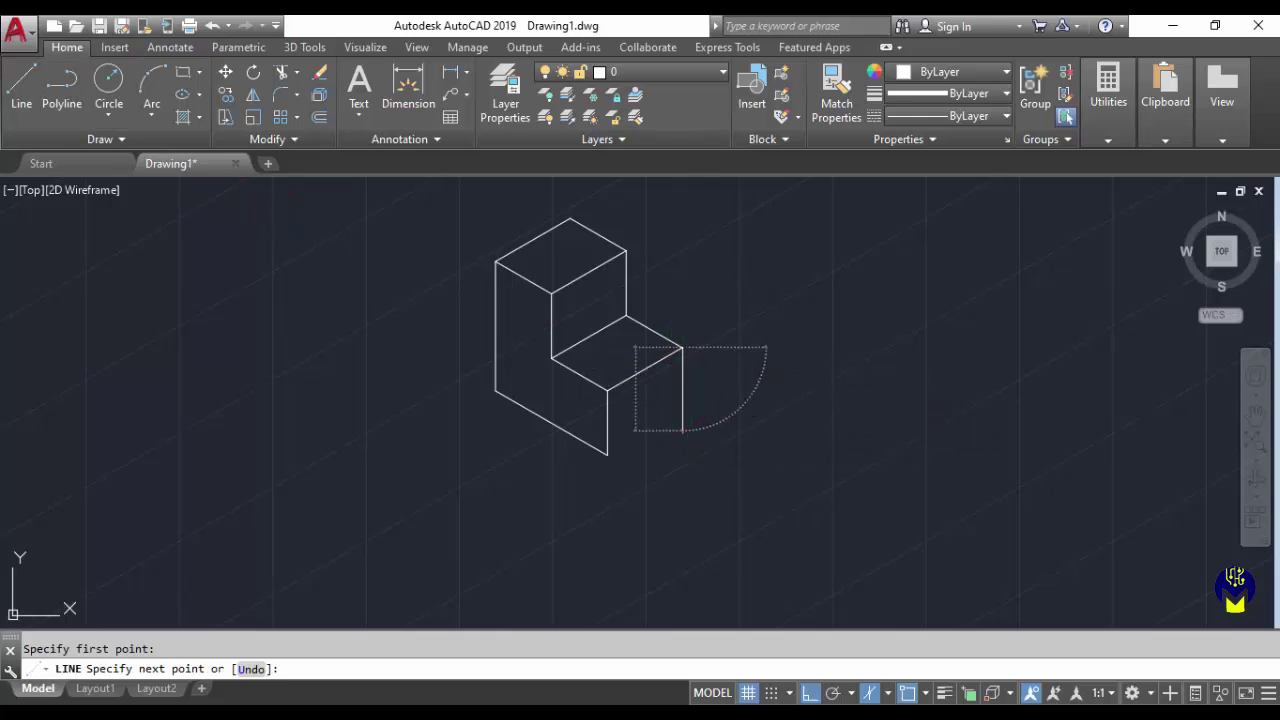
{"action": "key", "text": "Return"}
{"action": "left_click", "coordinate": [607, 455]}
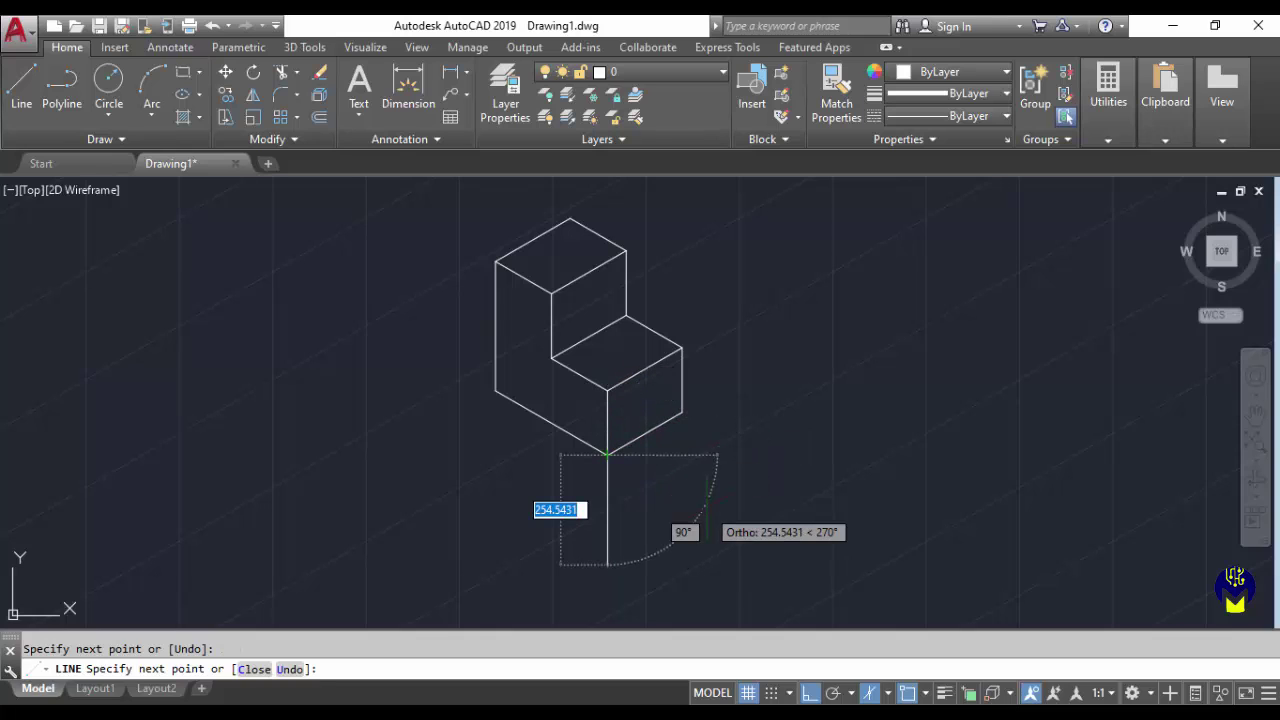
{"action": "key", "text": "Escape"}
- Turn off isometric drafting to return to the orthographic grid
{"action": "middle_click_drag", "start_coordinate": [707, 323], "coordinate": [724, 373]}
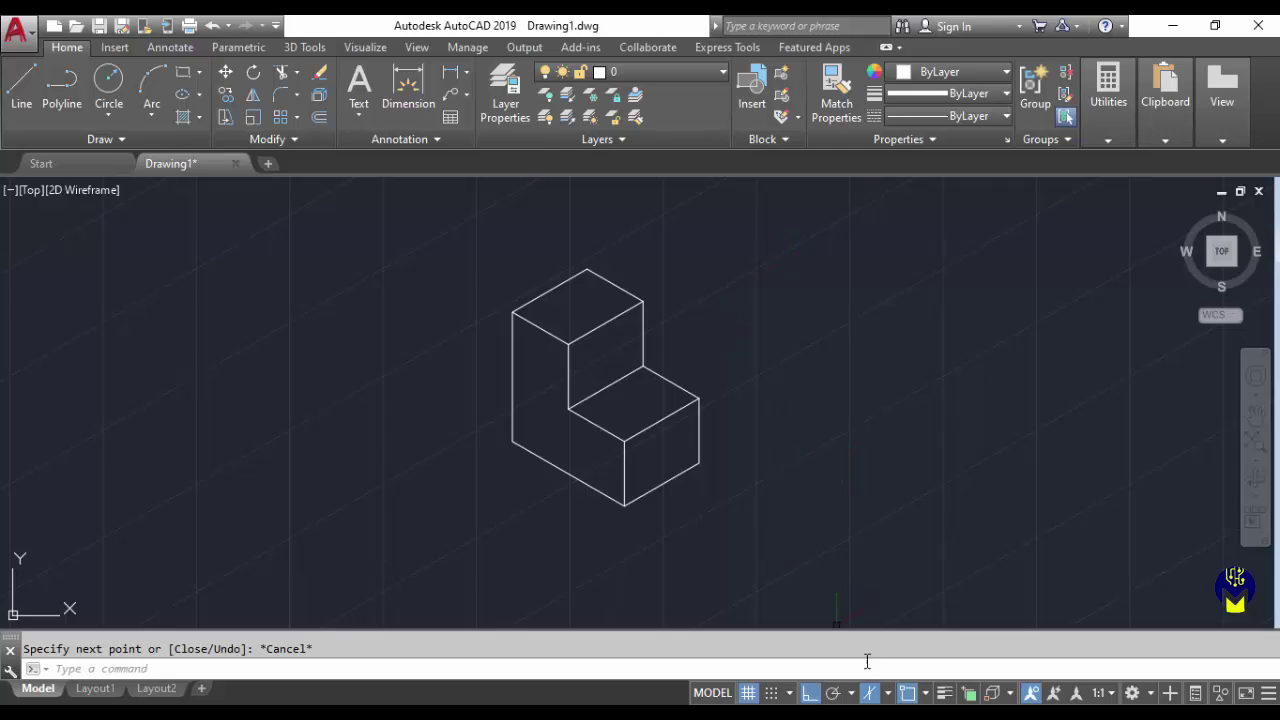
{"action": "left_click", "coordinate": [872, 694]}
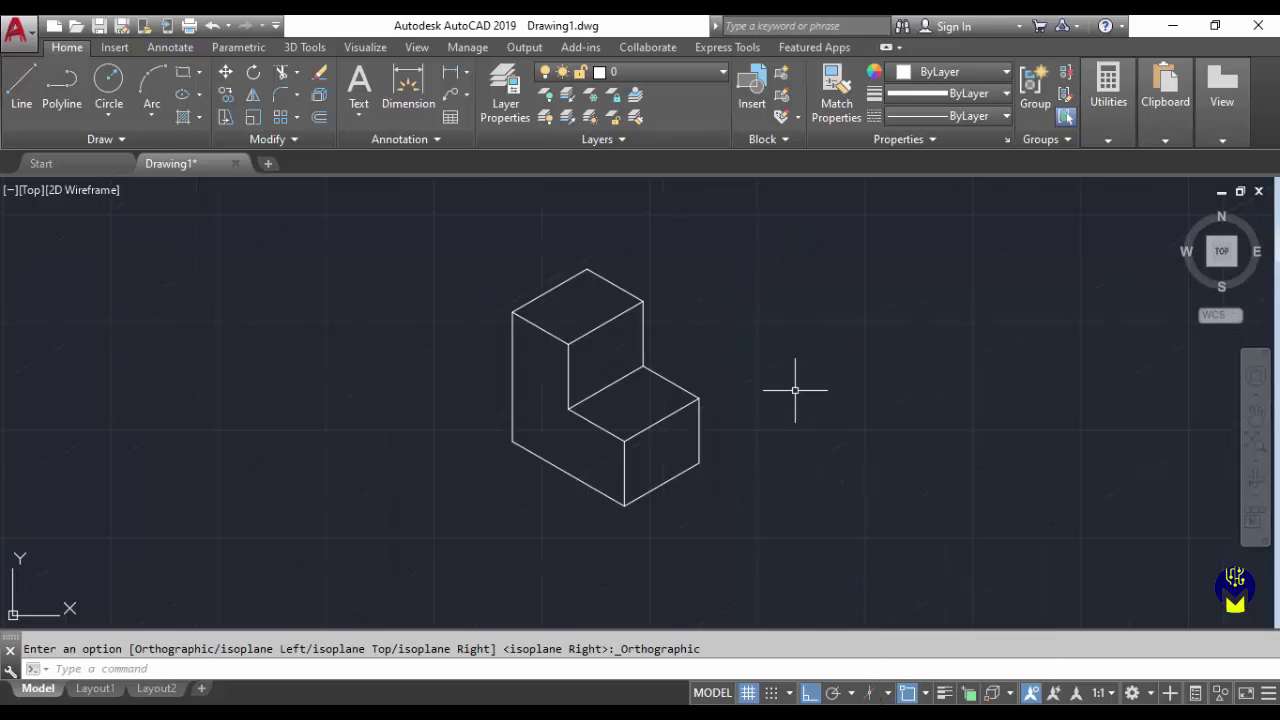